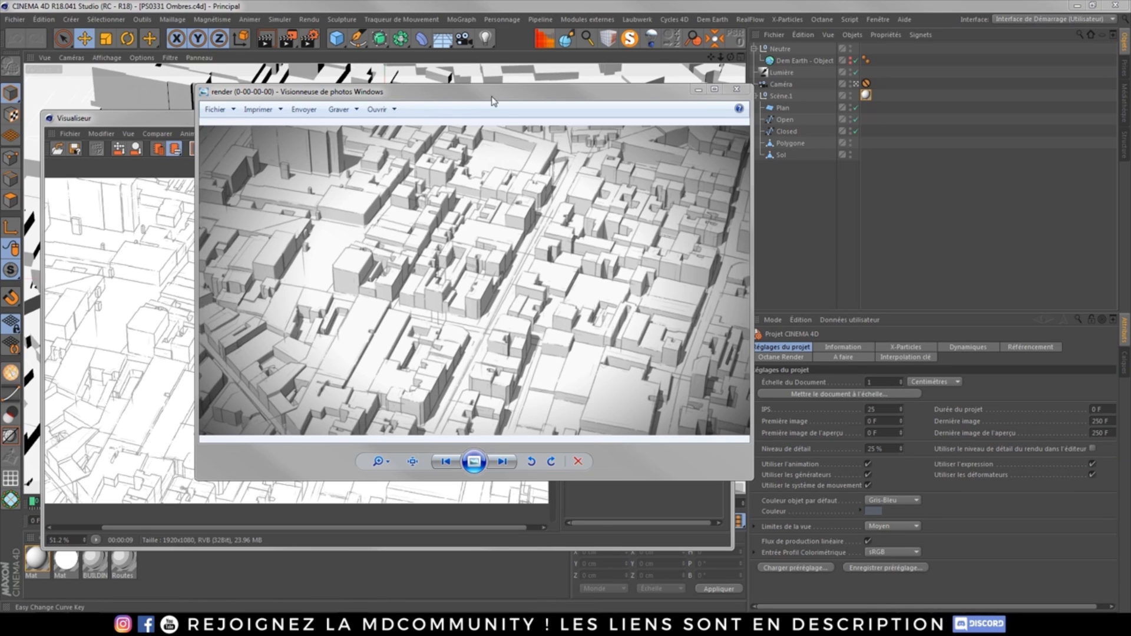
# Examine the shaded city render at full-screen size in the photo viewer and close the image.
pyautogui.moveTo(493, 100); pyautogui.dragTo(548, 1)
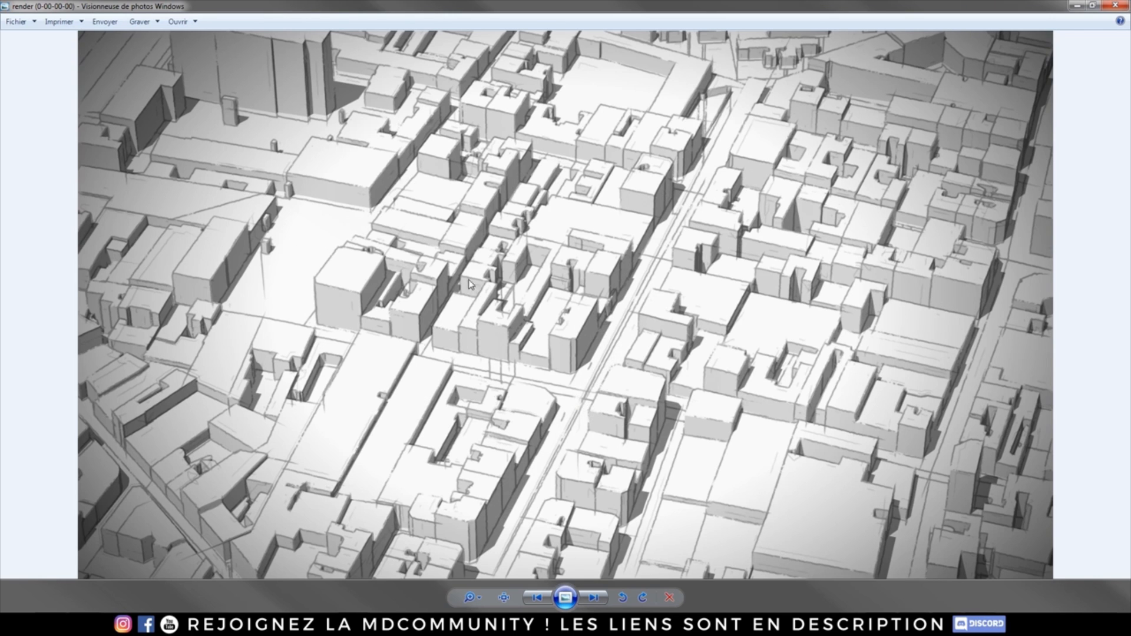
pyautogui.moveTo(513, 4); pyautogui.dragTo(624, 103)
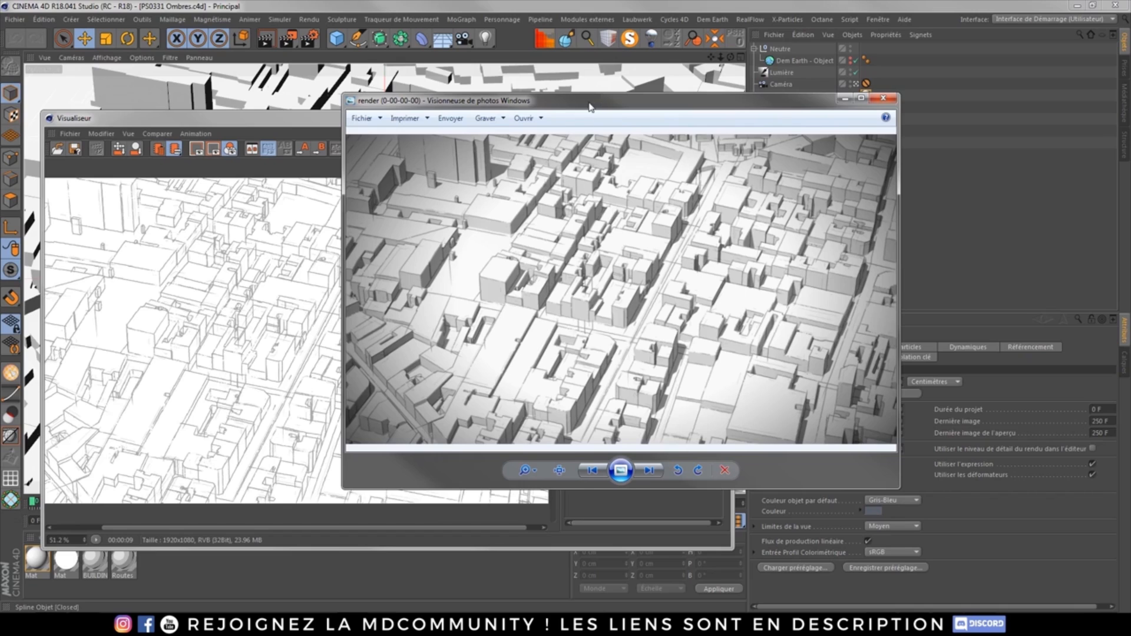
pyautogui.moveTo(589, 107); pyautogui.dragTo(563, 1)
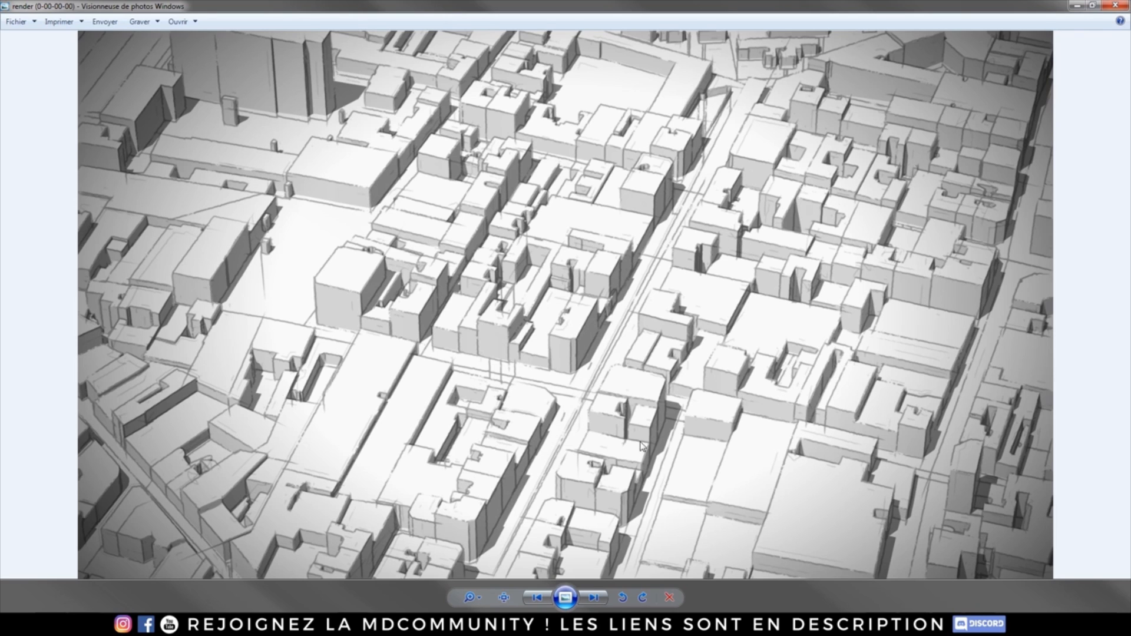
pyautogui.click(1115, 5)
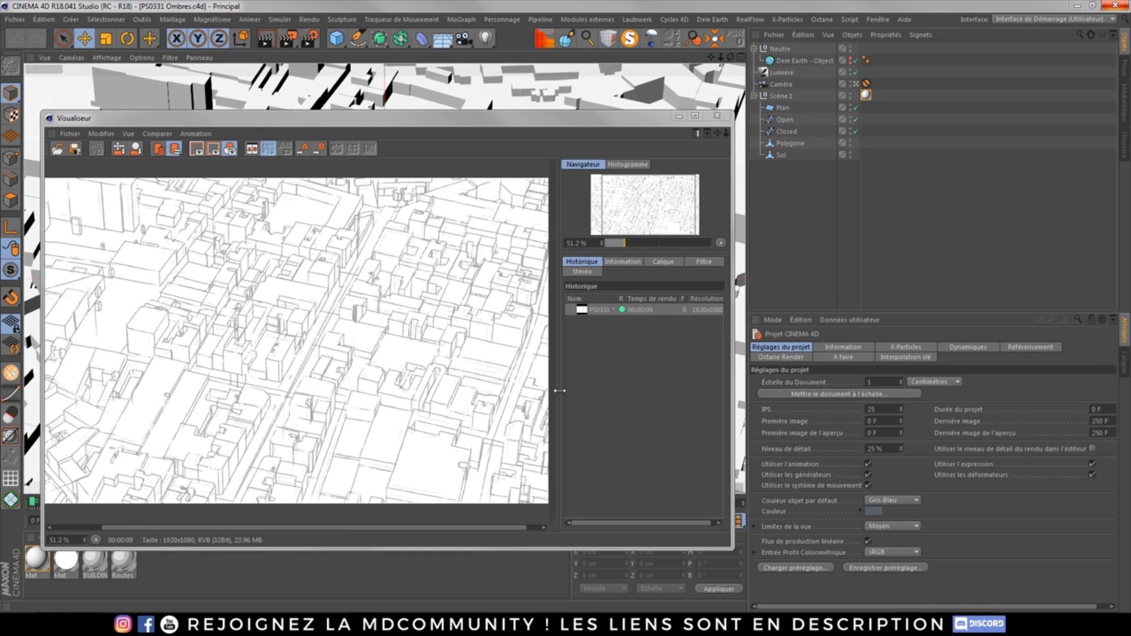
# Maximize the render viewer and inspect the sketch-line city render up close and as a whole.
pyautogui.moveTo(377, 120); pyautogui.dragTo(521, 2)
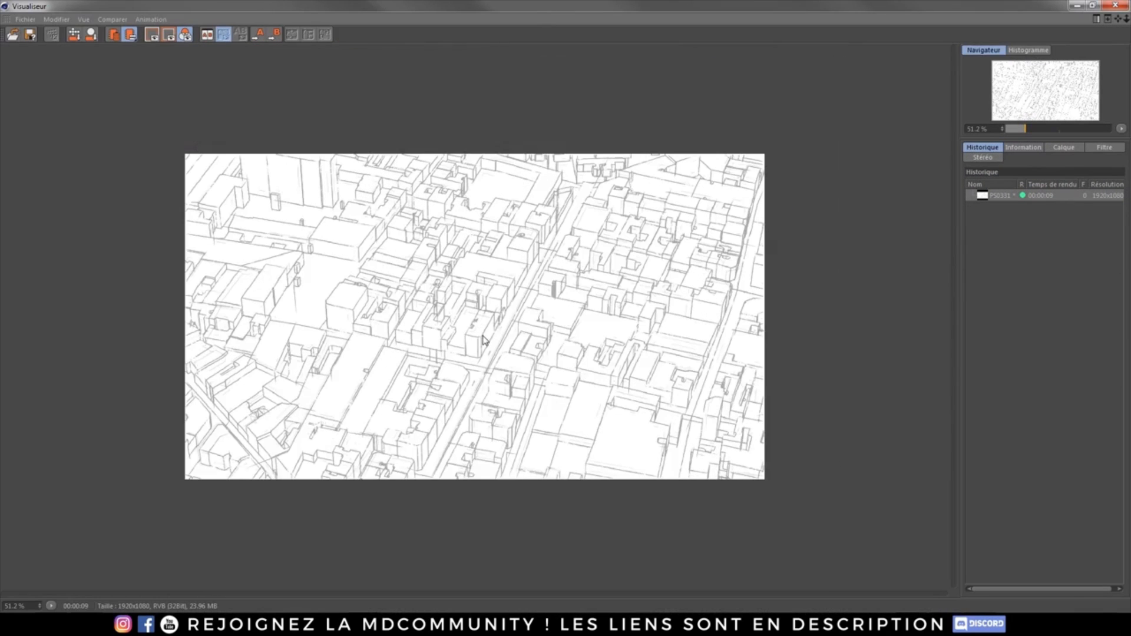
pyautogui.scroll(2, 484, 337)
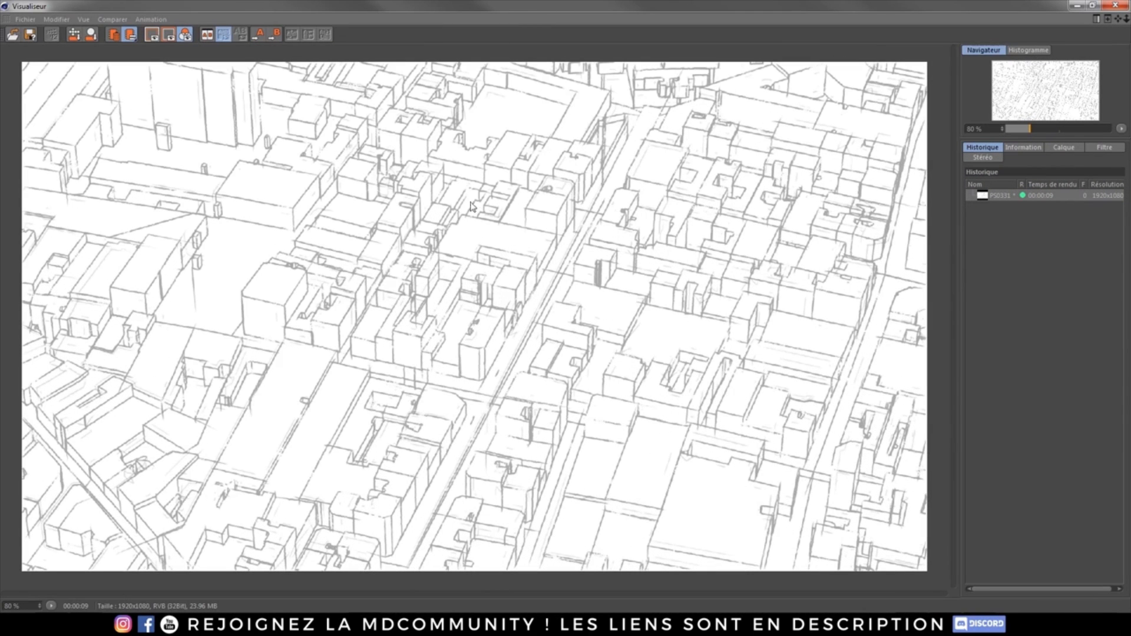
pyautogui.scroll(3, 343, 439)
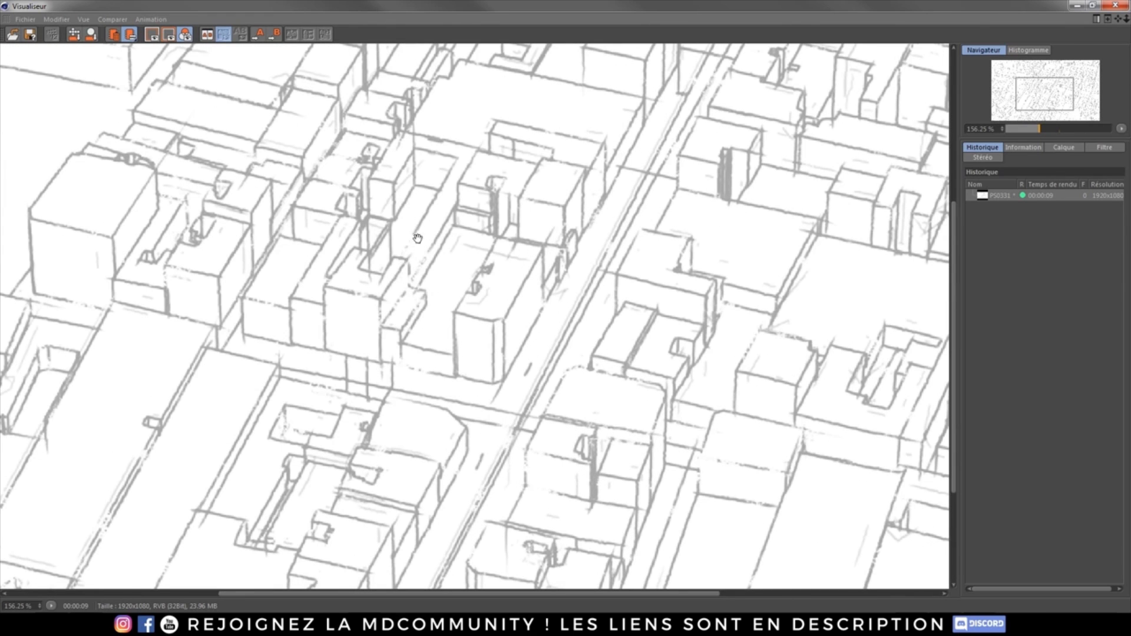
pyautogui.scroll(-1, 335, 372)
pyautogui.scroll(-1, 391, 346)
pyautogui.scroll(-1, 391, 346)
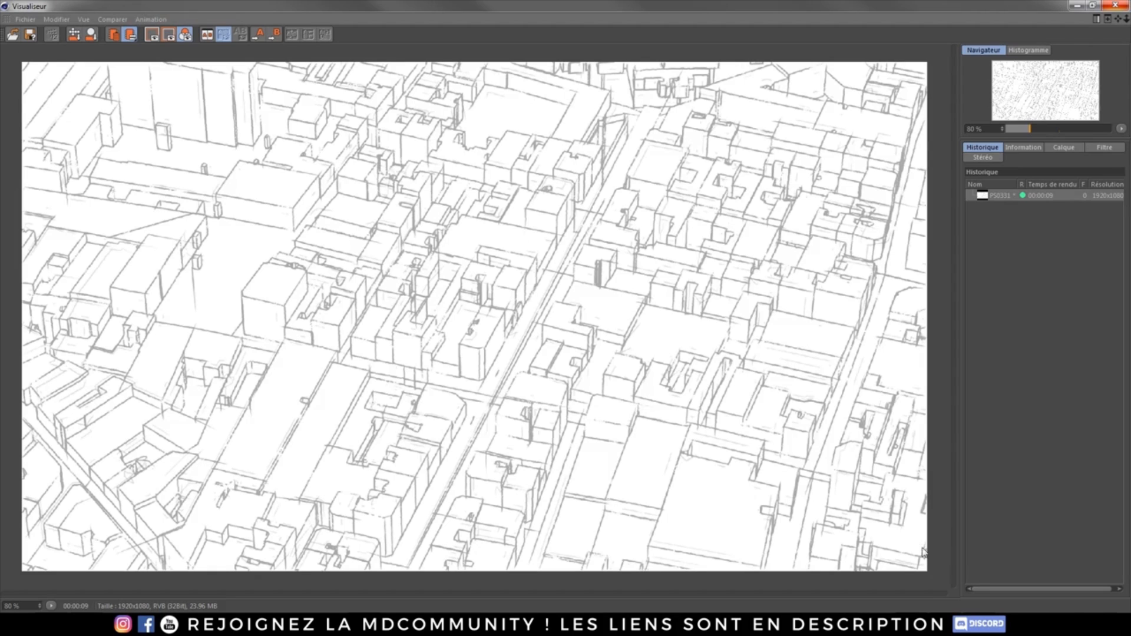
# Switch to VLC, play parts of the render.mp4 city animation, and close the player.
pyautogui.hotkey('alt', 'Tab')
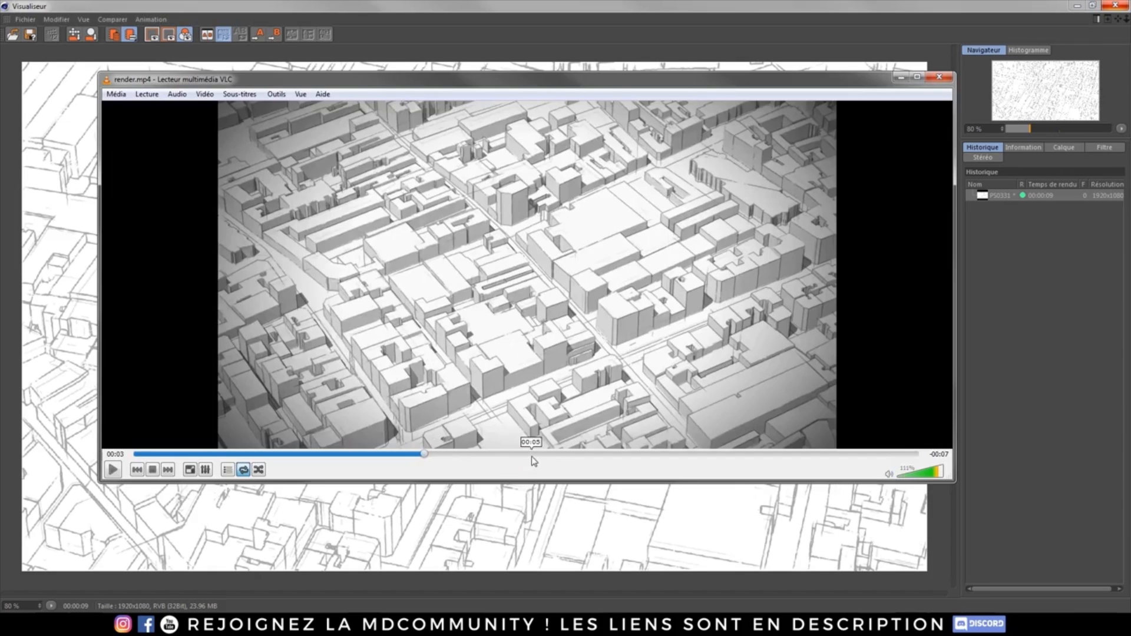
pyautogui.click(532, 456)
pyautogui.click(114, 470)
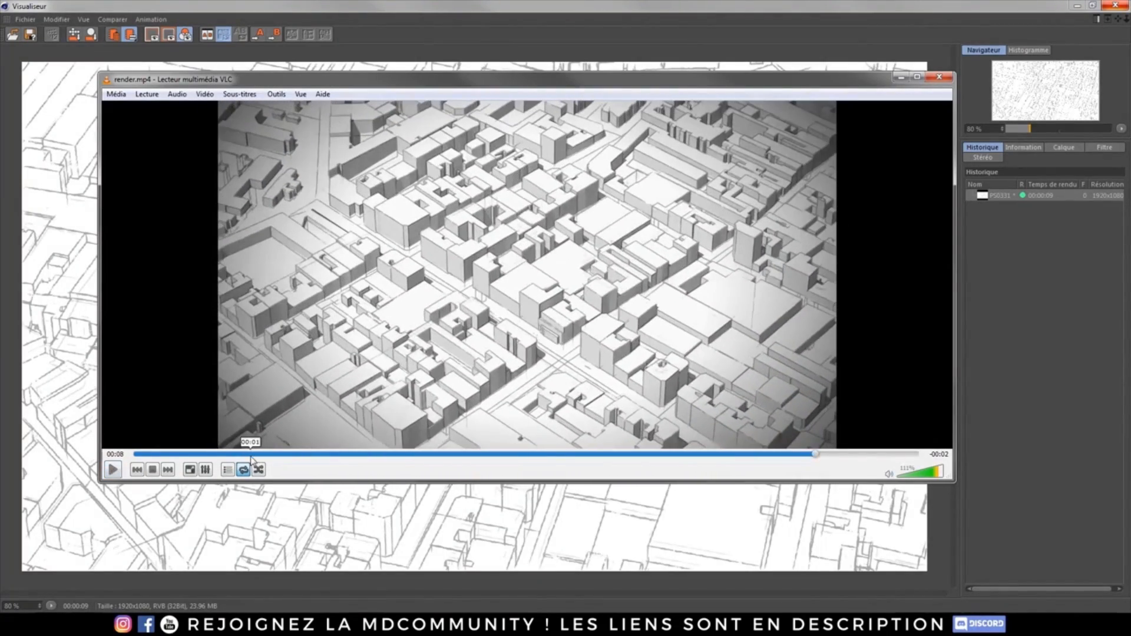
pyautogui.click(115, 470)
pyautogui.click(114, 470)
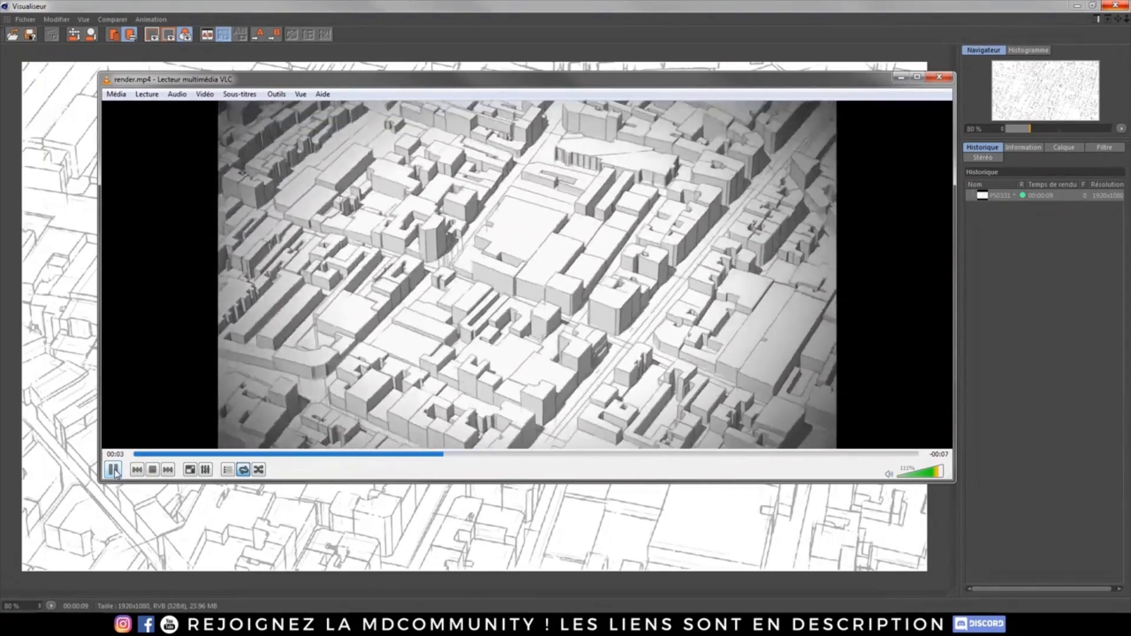
pyautogui.click(114, 470)
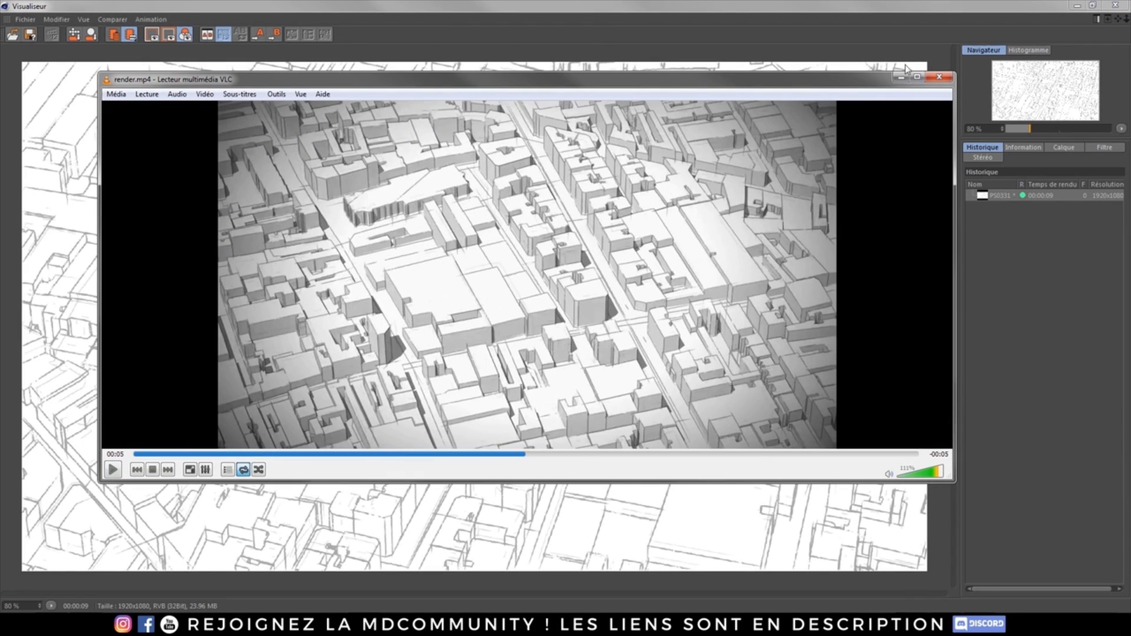
pyautogui.click(935, 77)
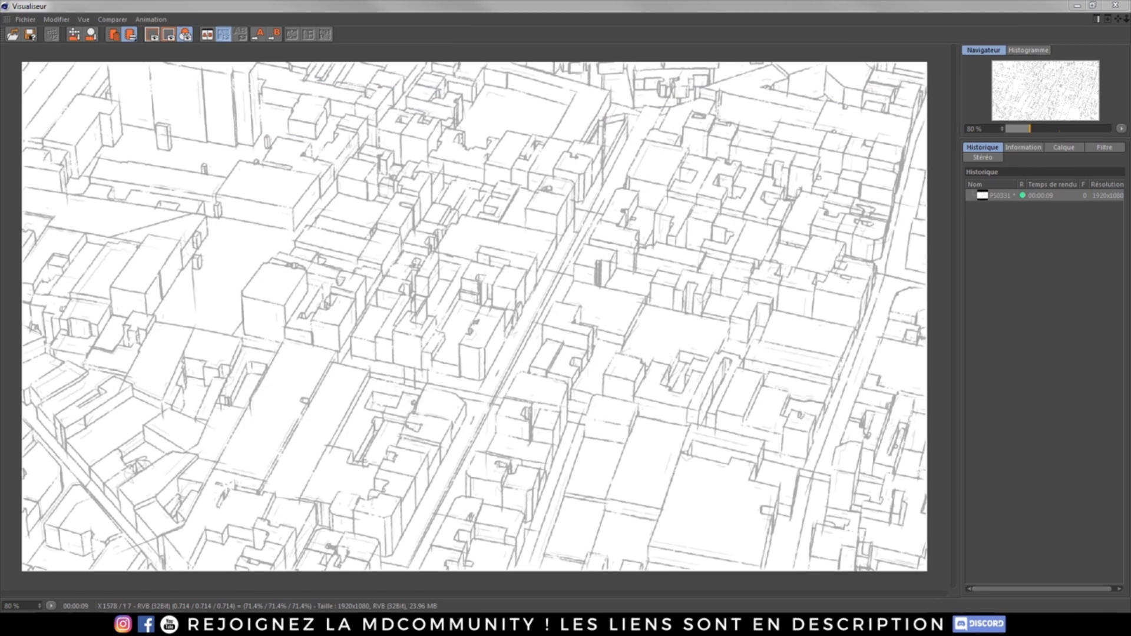
# Raise the priority of the CINEMA 4D.exe process in Windows Task Manager and close it.
pyautogui.hotkey('ctrl', 'shift', 'Escape')
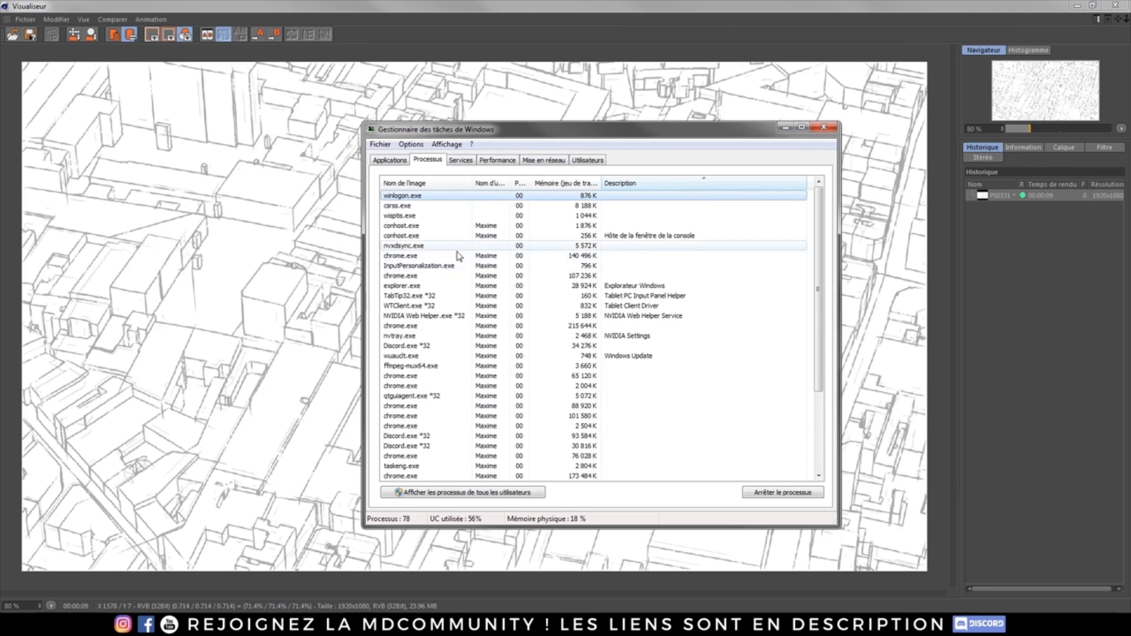
pyautogui.rightClick(396, 245)
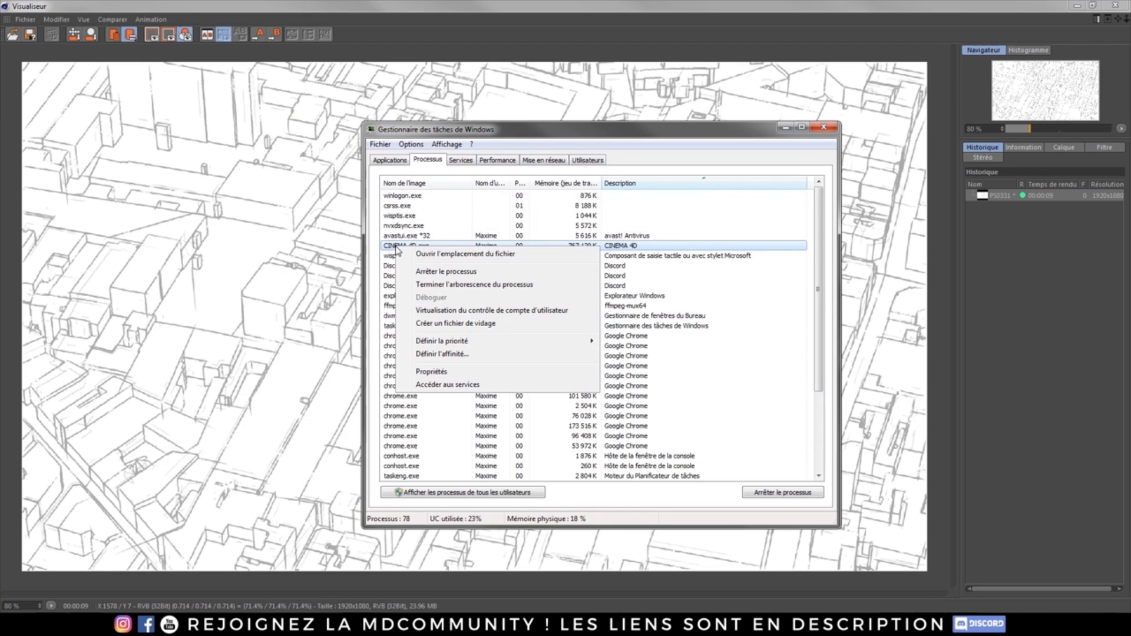
pyautogui.moveTo(583, 341)
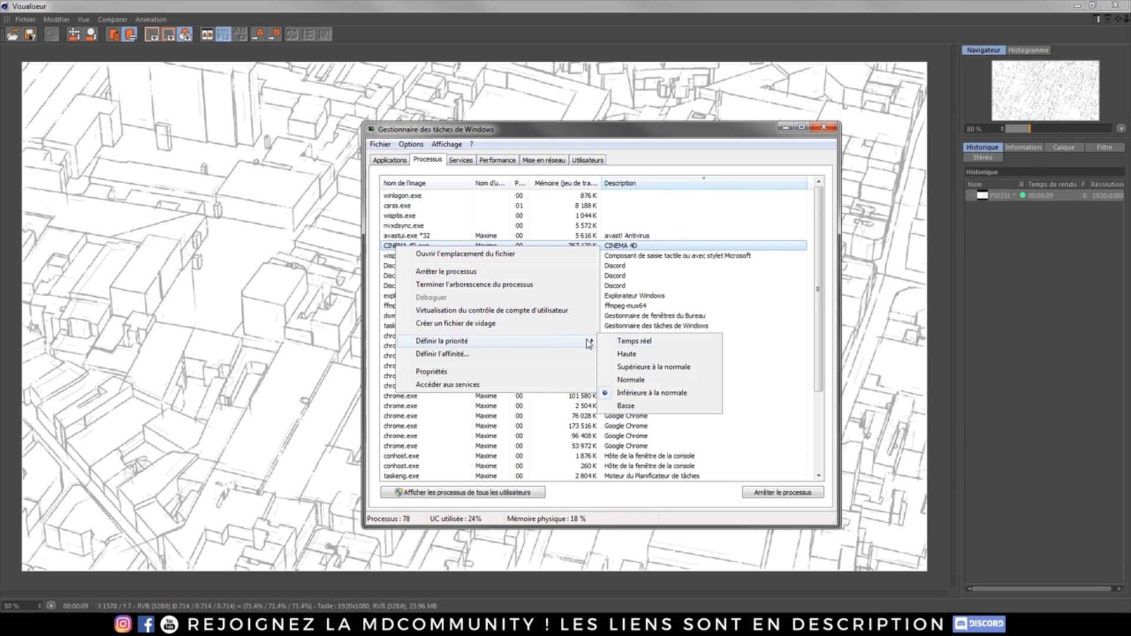
pyautogui.click(629, 372)
pyautogui.click(574, 333)
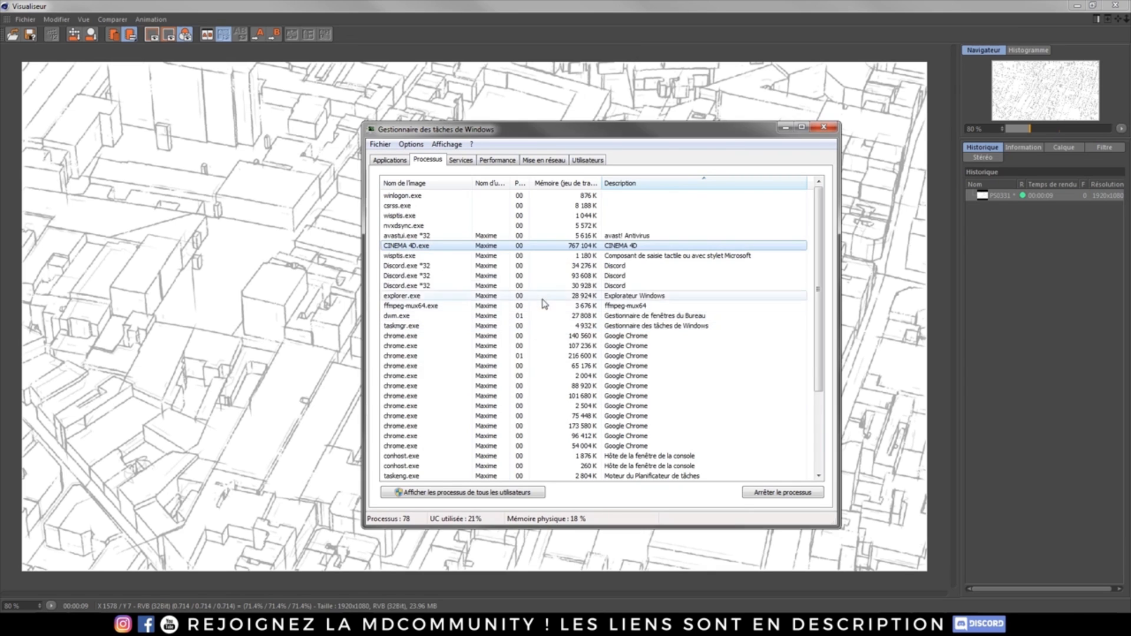
pyautogui.click(824, 128)
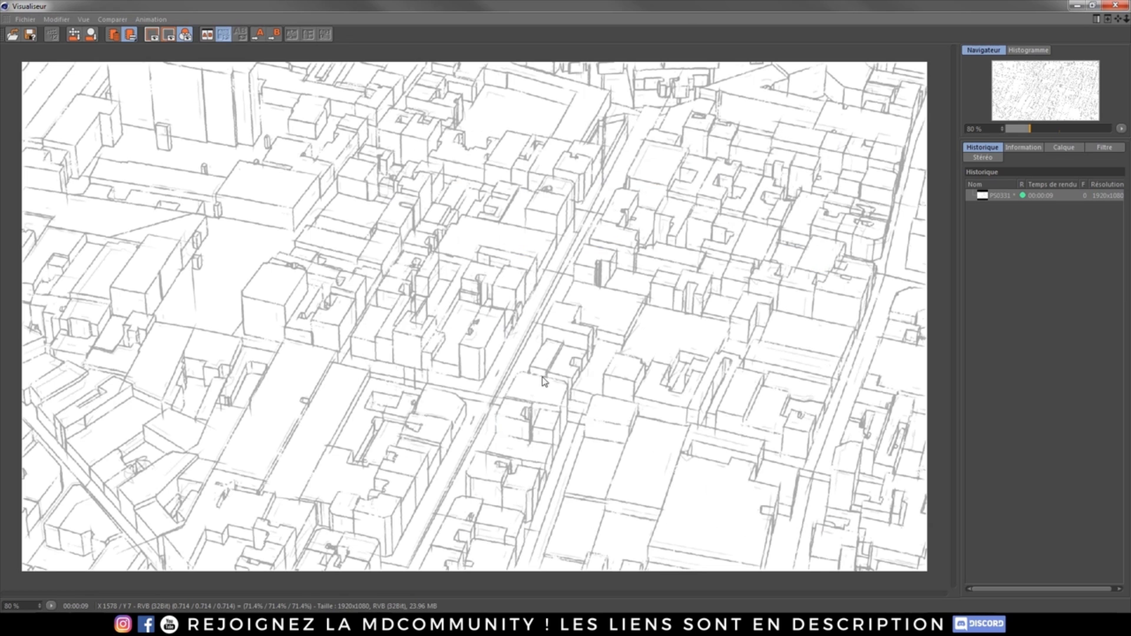
# Review the sketch-line city render once more and close the render viewer.
pyautogui.scroll(-2, 465, 354)
pyautogui.scroll(2, 468, 341)
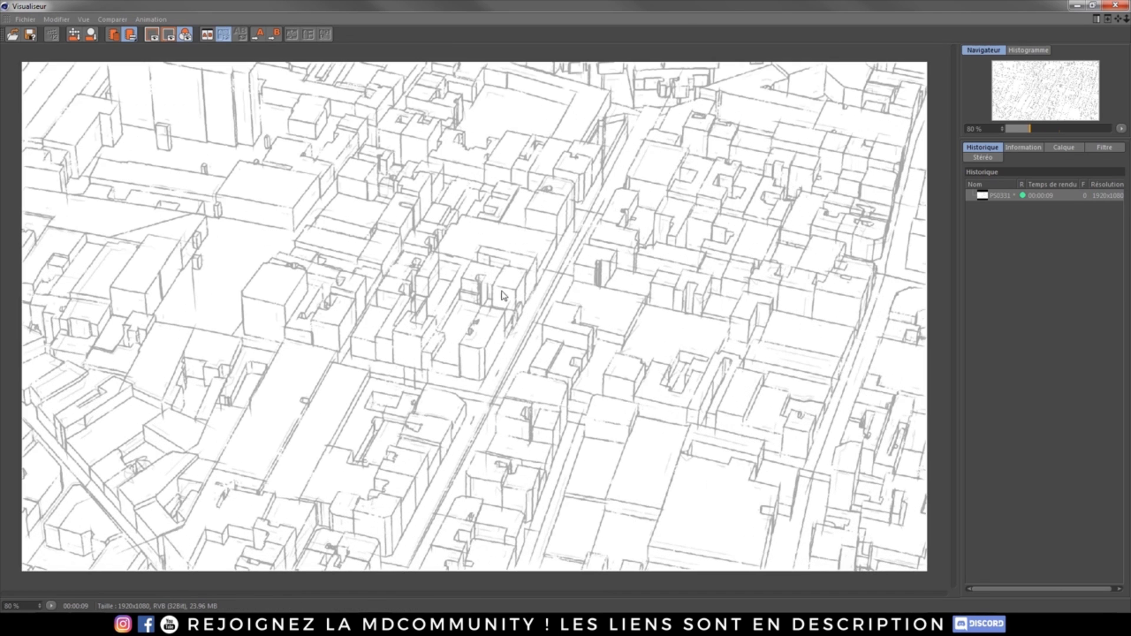
pyautogui.scroll(-1, 537, 307)
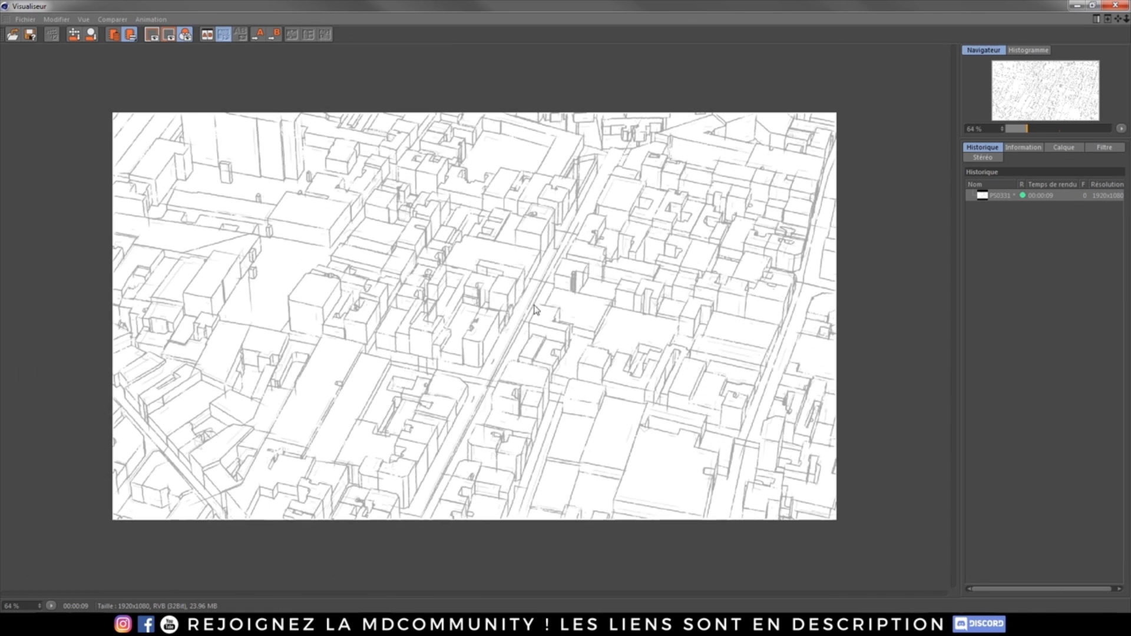
pyautogui.click(1117, 6)
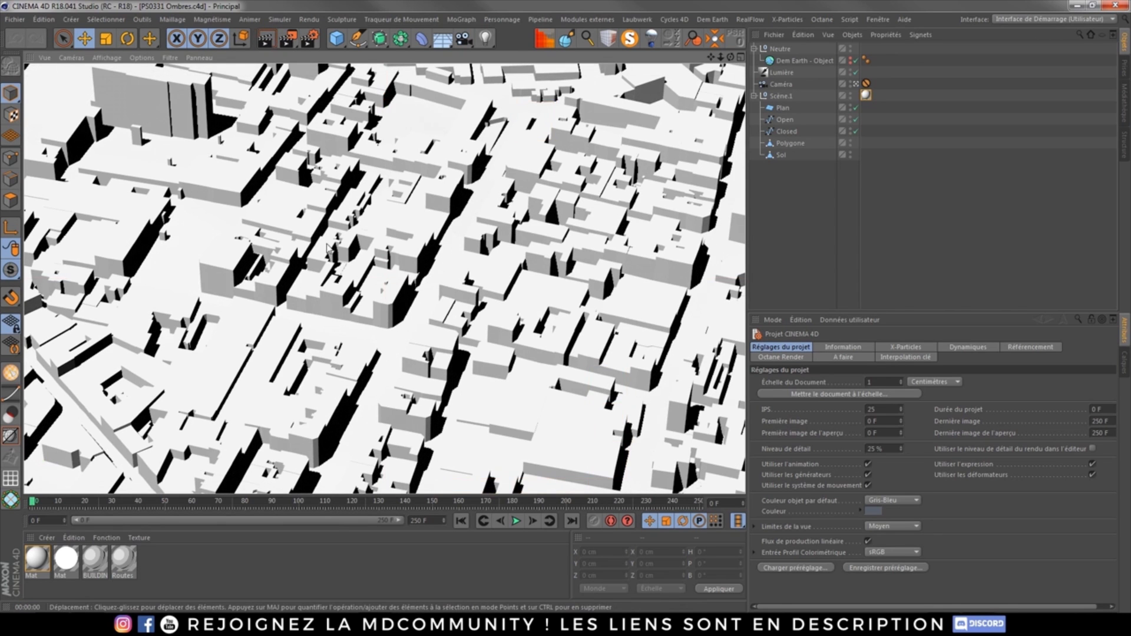
# Create a new empty project alongside the city scene.
pyautogui.click(365, 292)
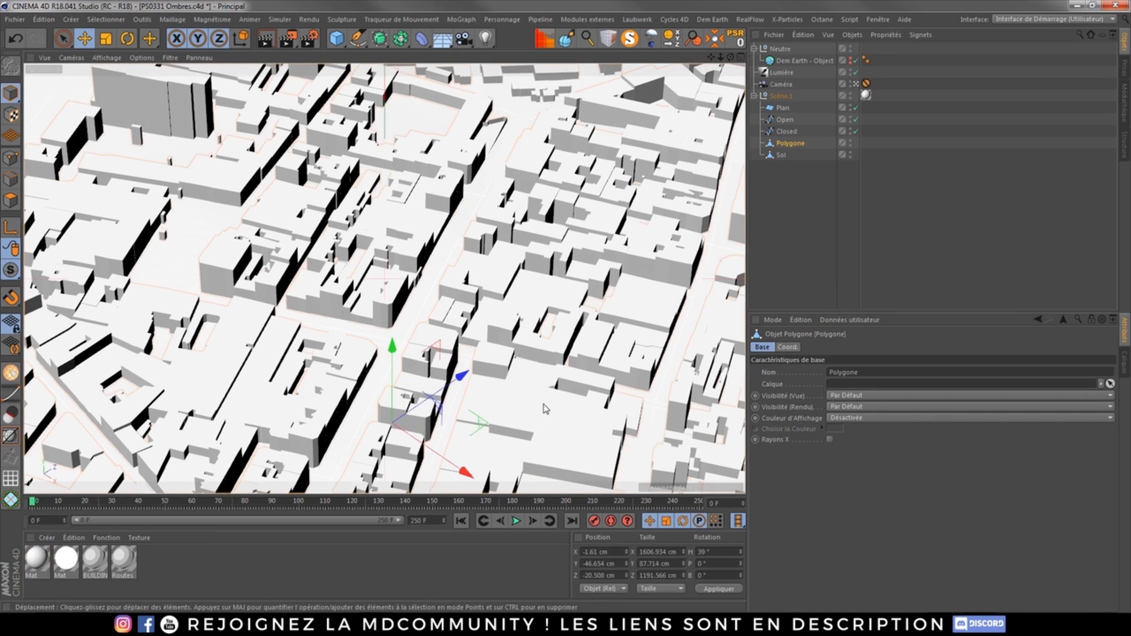
pyautogui.click(21, 20)
pyautogui.click(28, 37)
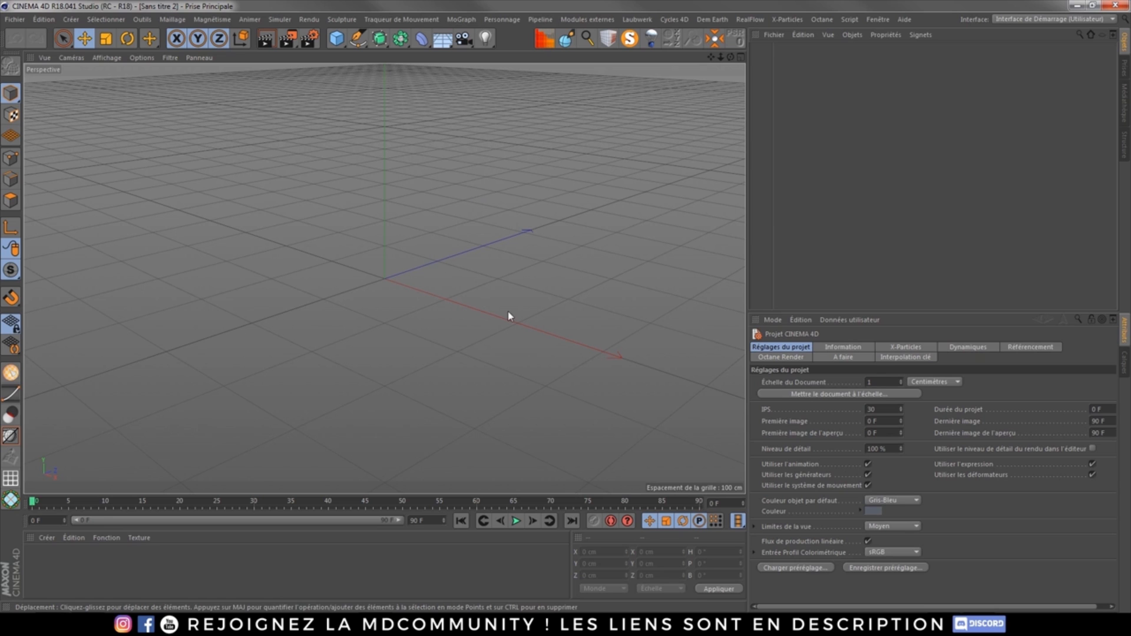
# Switch to Chrome and look through the Motion Designers Community Facebook group's posts, minimizing the chat window and returning to the group header.
pyautogui.hotkey('alt', 'Tab')
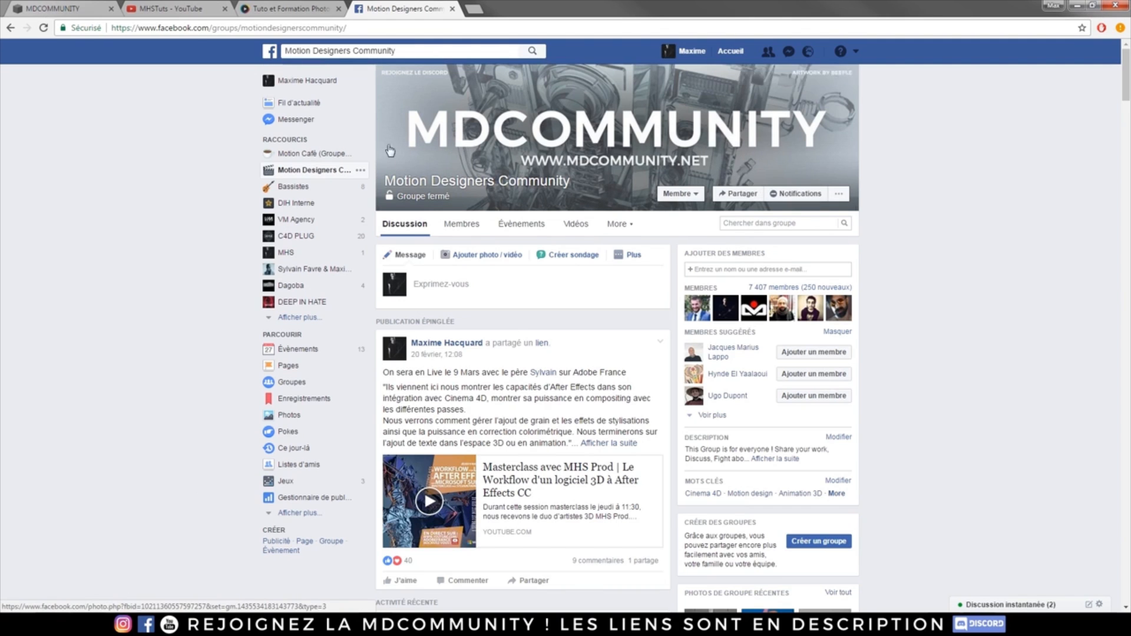
pyautogui.scroll(-7, 597, 321)
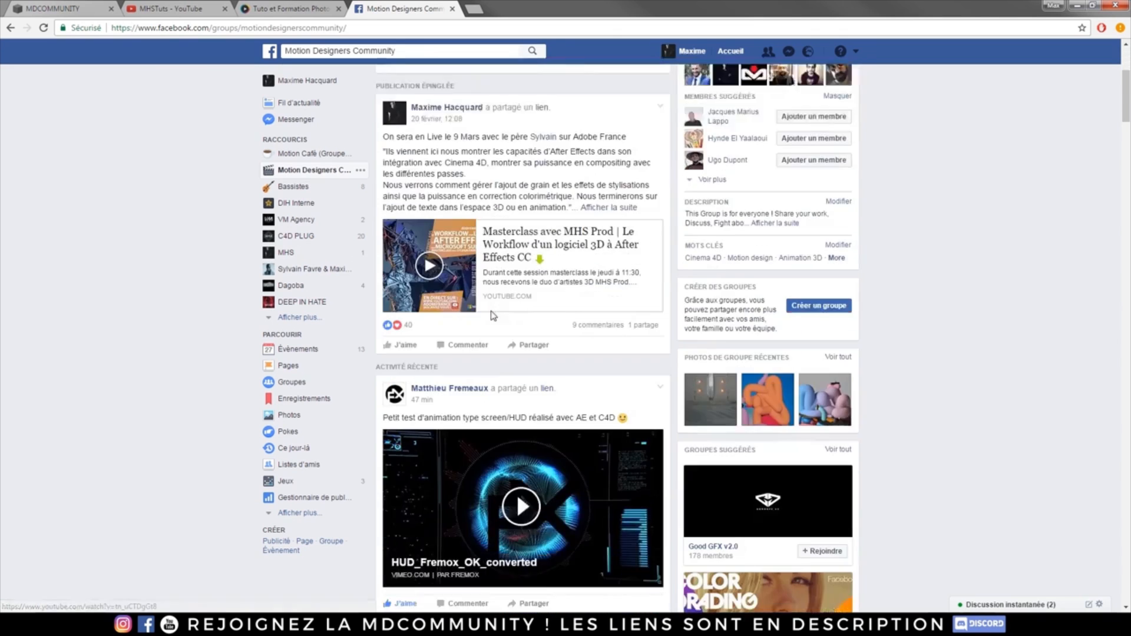
pyautogui.scroll(-15, 595, 318)
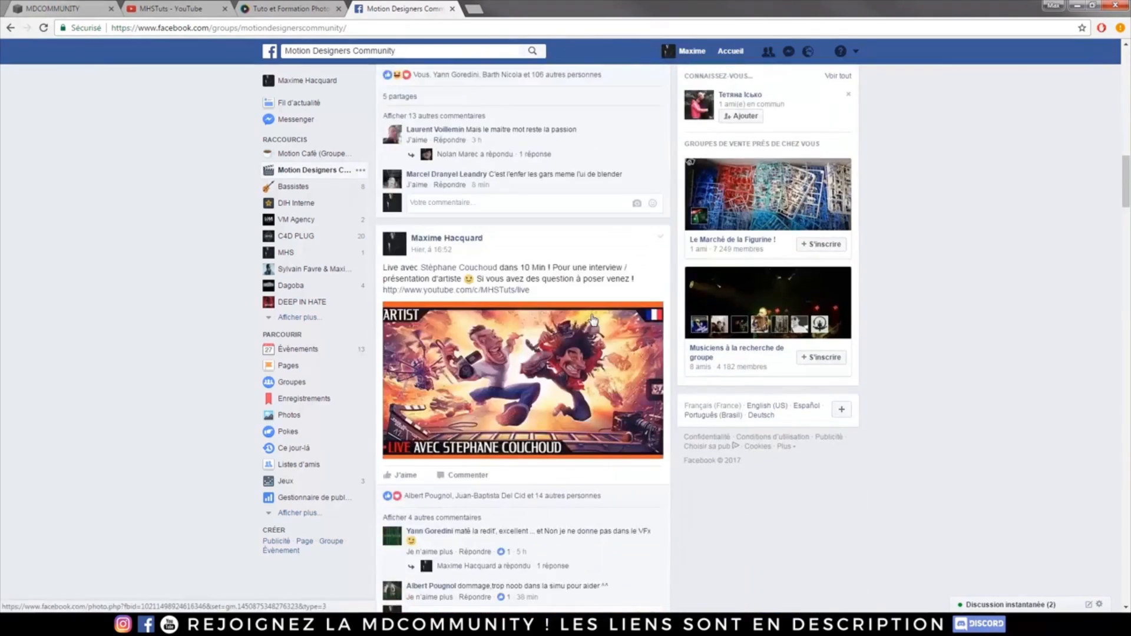
pyautogui.scroll(-20, 590, 315)
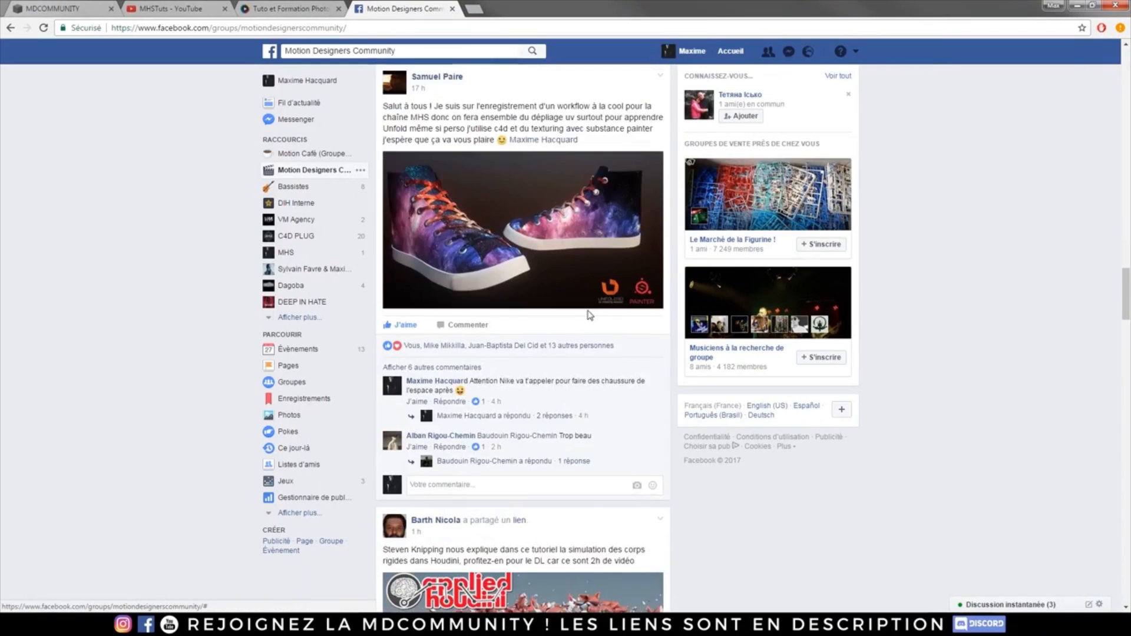
pyautogui.scroll(-4, 590, 317)
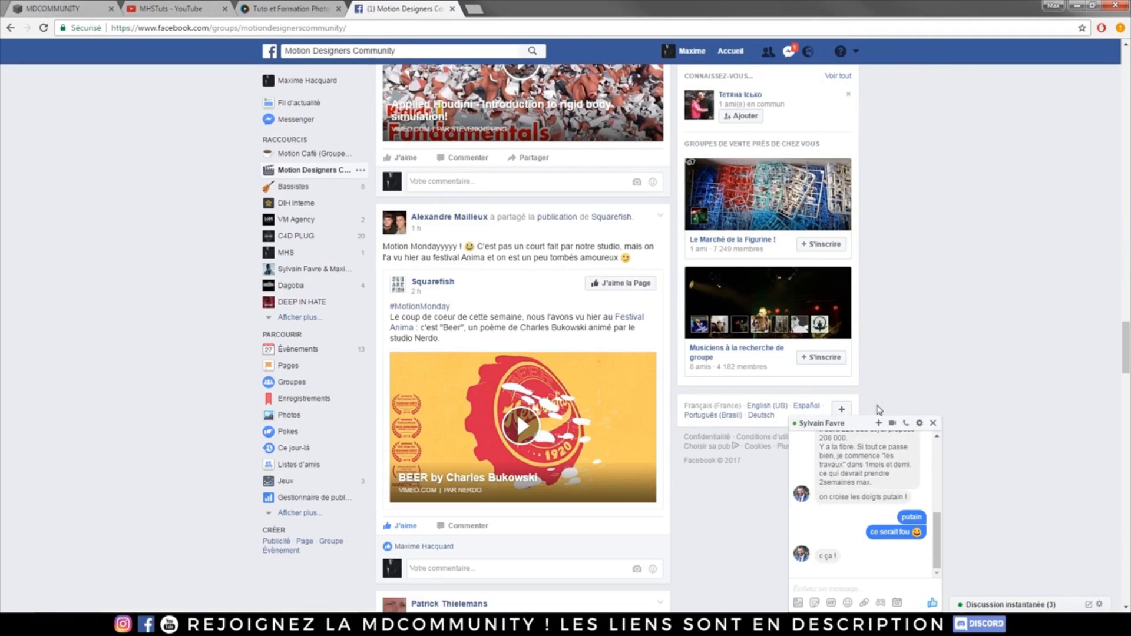
pyautogui.click(858, 434)
pyautogui.scroll(-15, 596, 206)
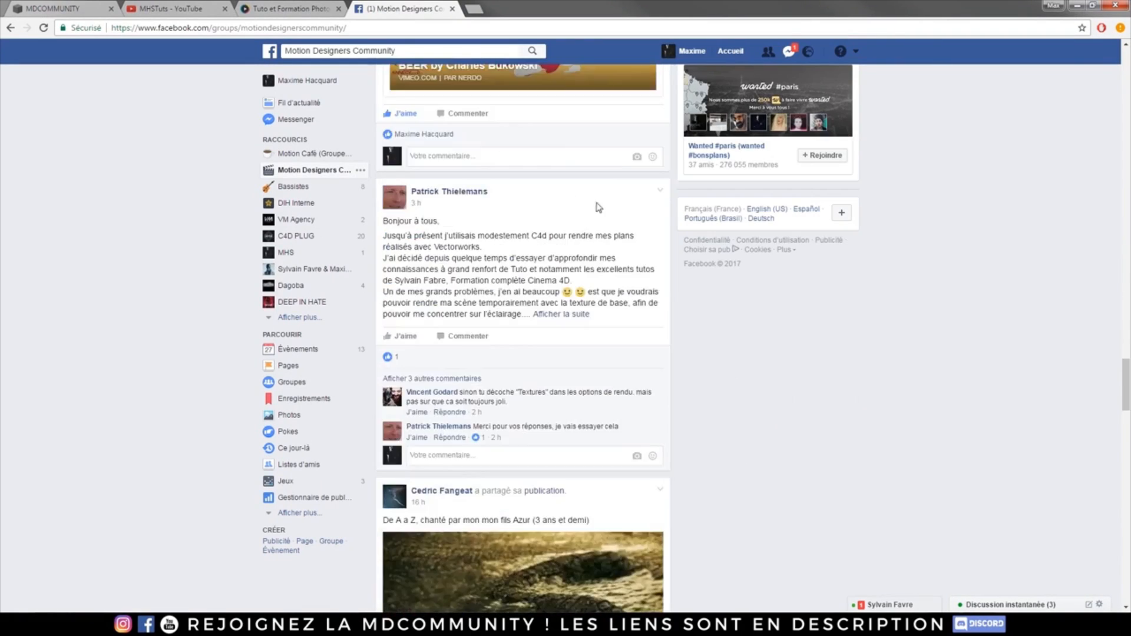
pyautogui.scroll(-20, 520, 262)
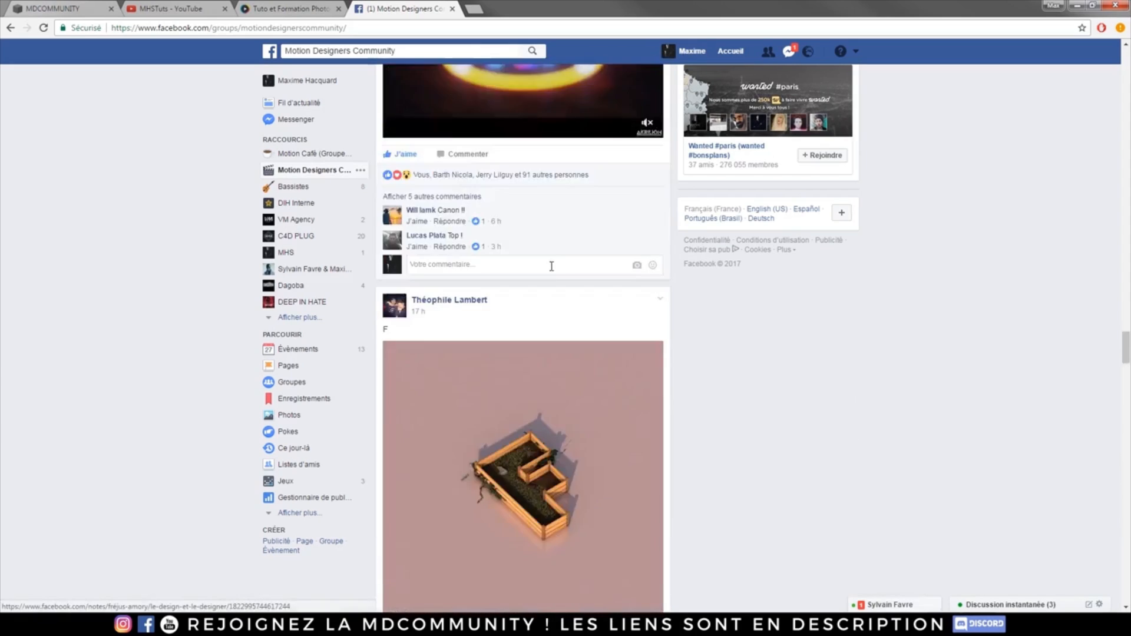
pyautogui.scroll(-20, 563, 272)
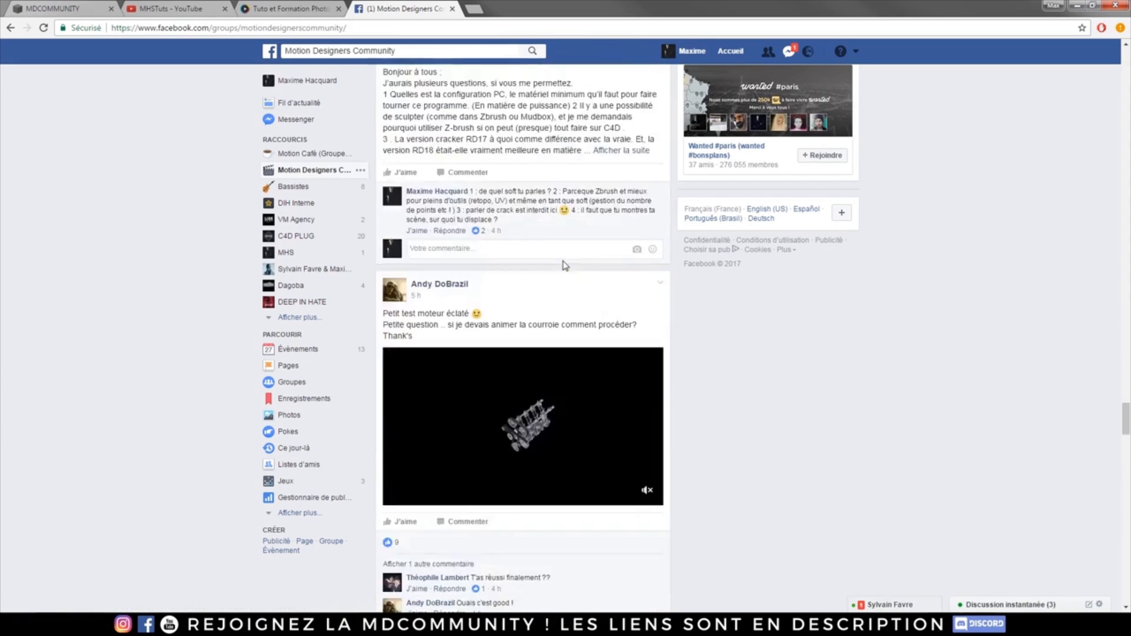
pyautogui.scroll(-20, 565, 265)
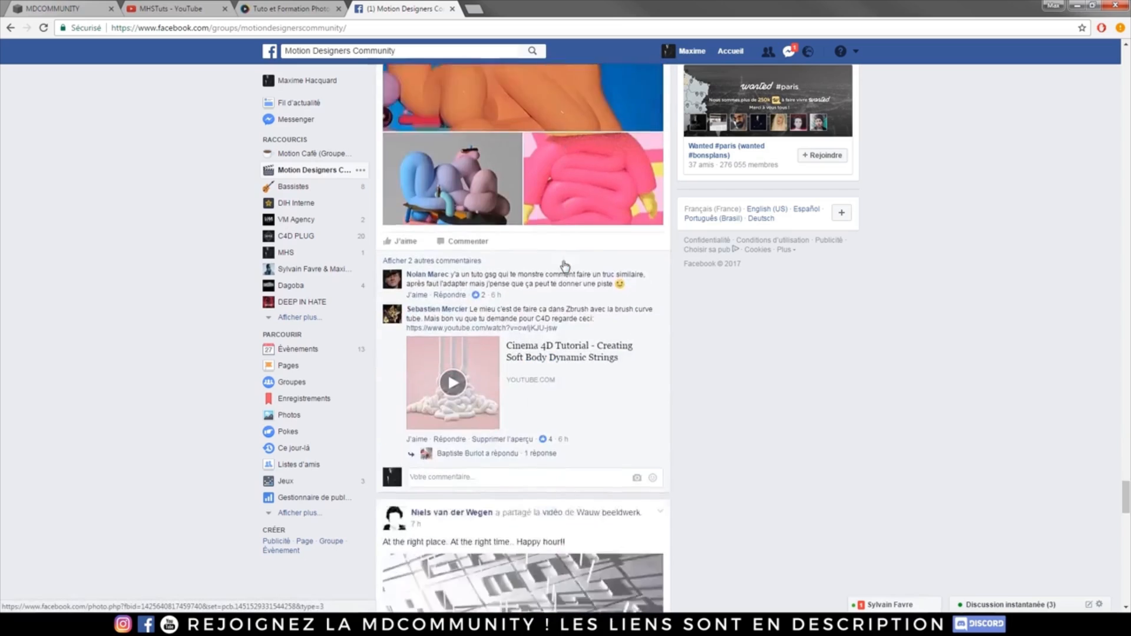
pyautogui.scroll(-20, 565, 266)
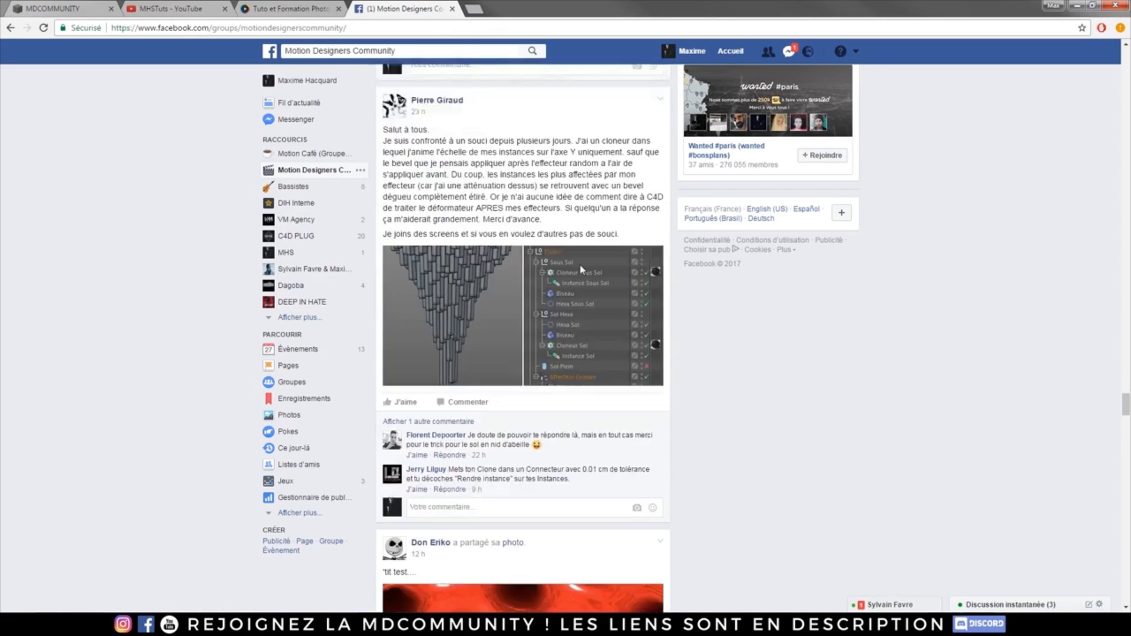
pyautogui.scroll(-2, 577, 274)
pyautogui.scroll(-10, 566, 277)
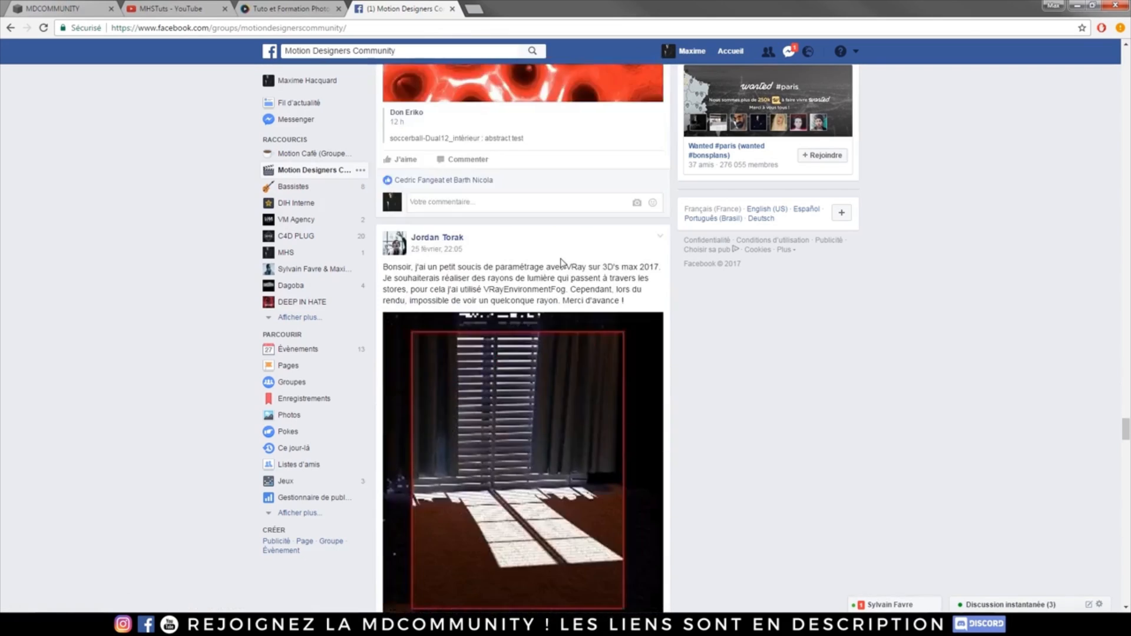
pyautogui.scroll(5, 562, 265)
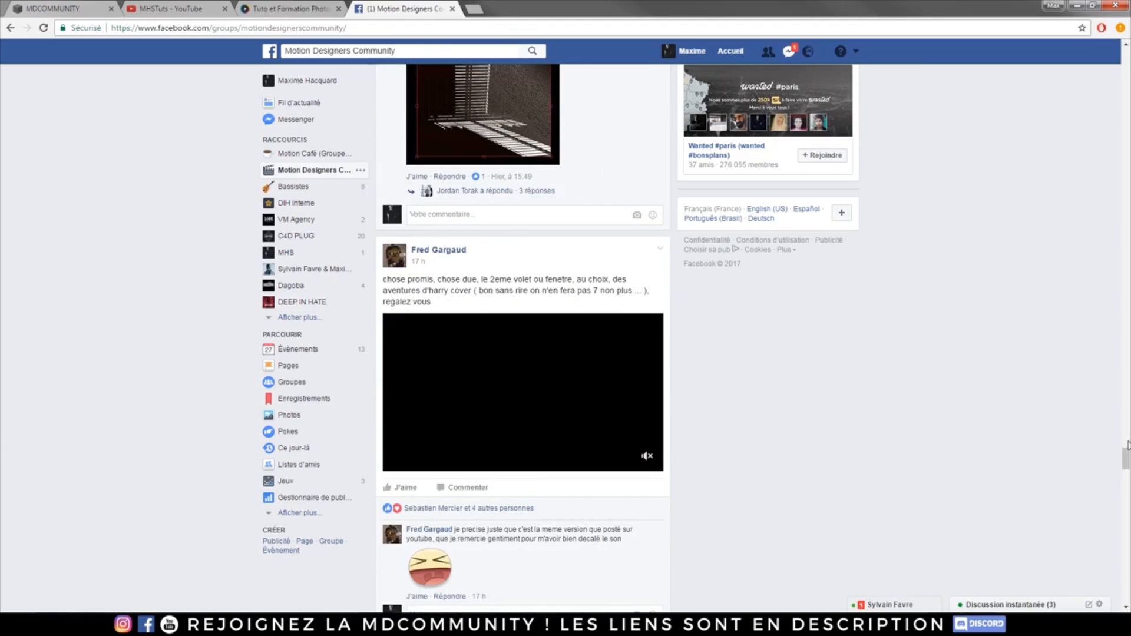
pyautogui.scroll(5, 790, 324)
pyautogui.scroll(15, 1129, 326)
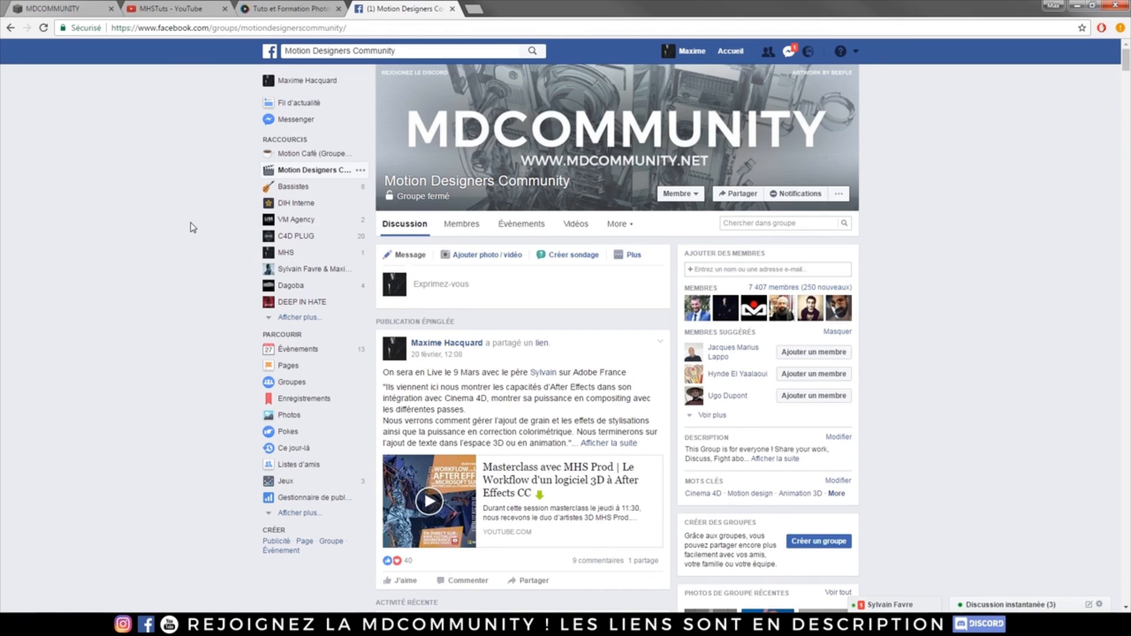
# Open the MDCOMMUNITY website, turn on its web push news notifications and close the confirmation window.
pyautogui.click(53, 7)
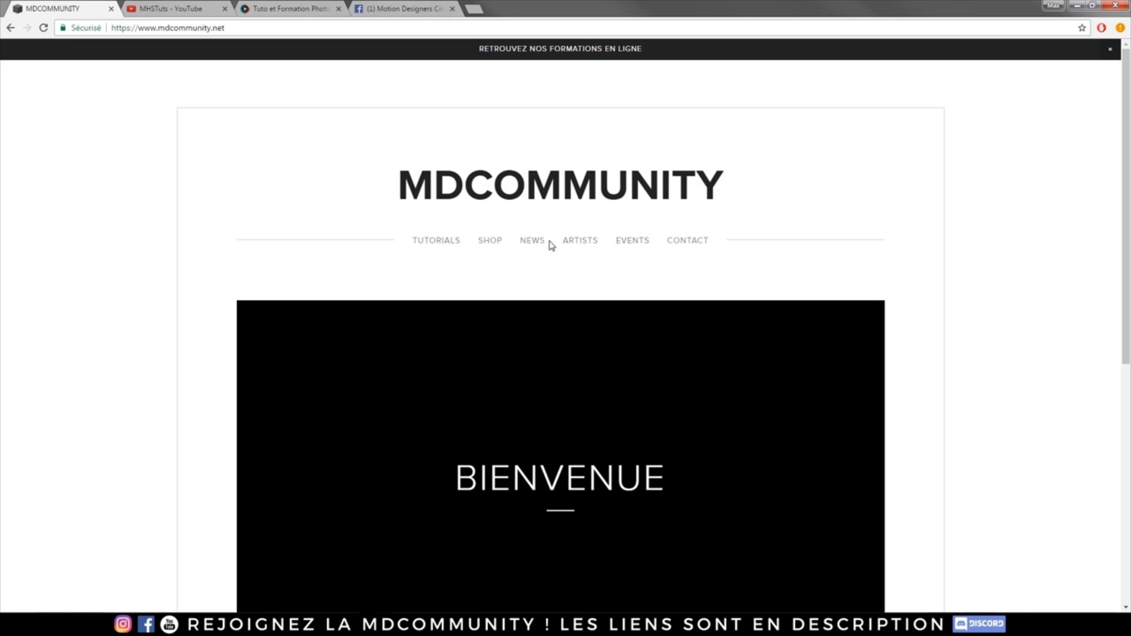
pyautogui.scroll(-7, 841, 224)
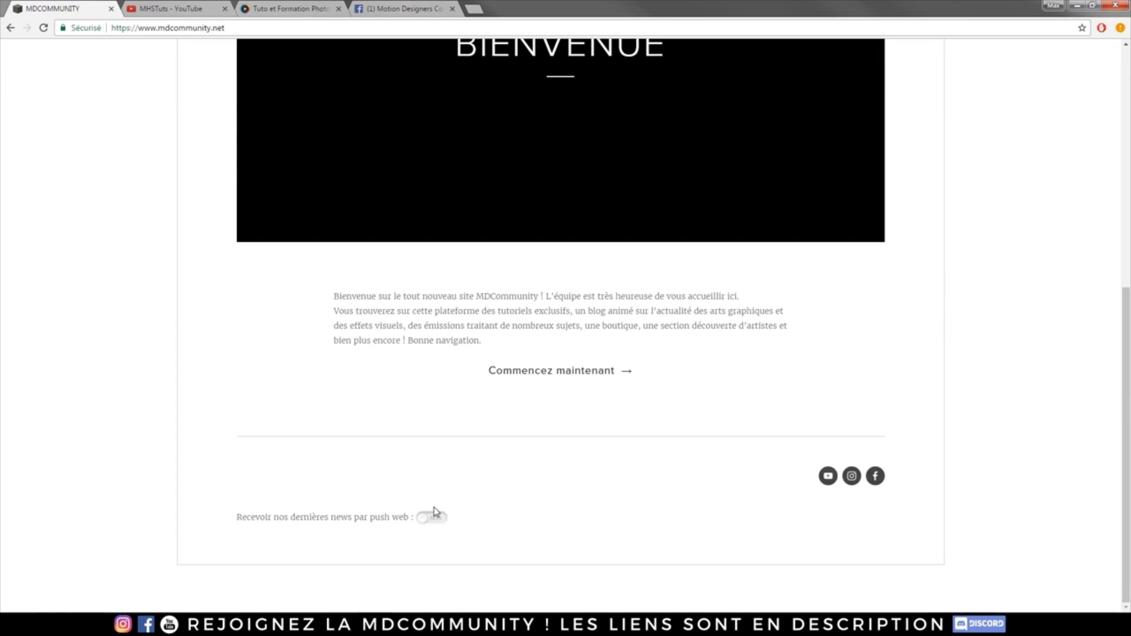
pyautogui.moveTo(239, 519); pyautogui.dragTo(418, 518)
pyautogui.click(430, 522)
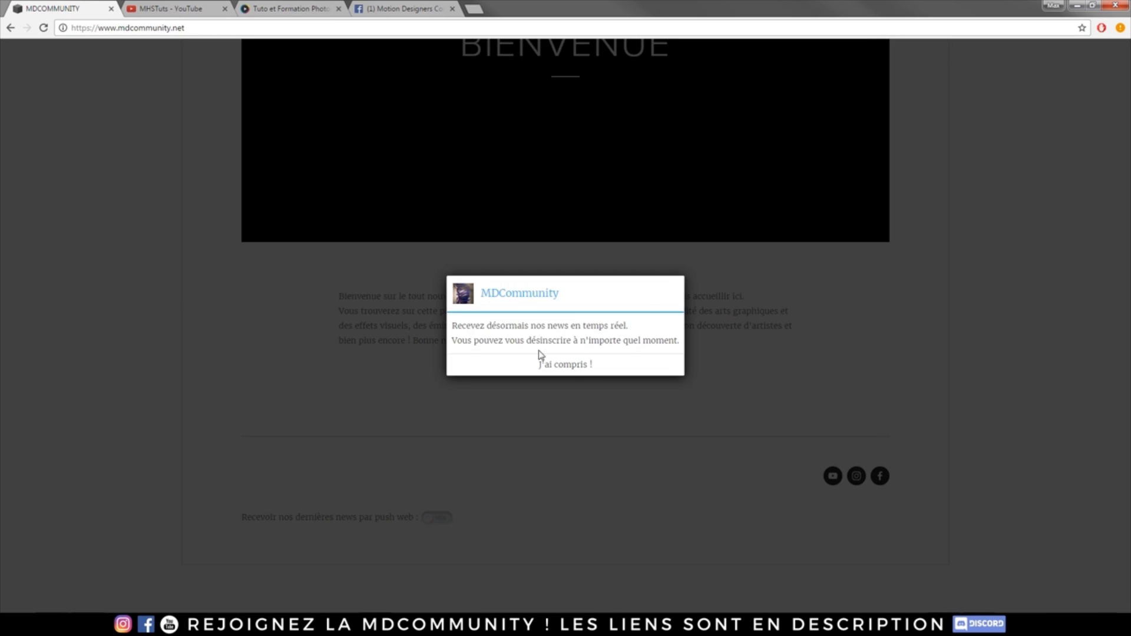
pyautogui.click(539, 357)
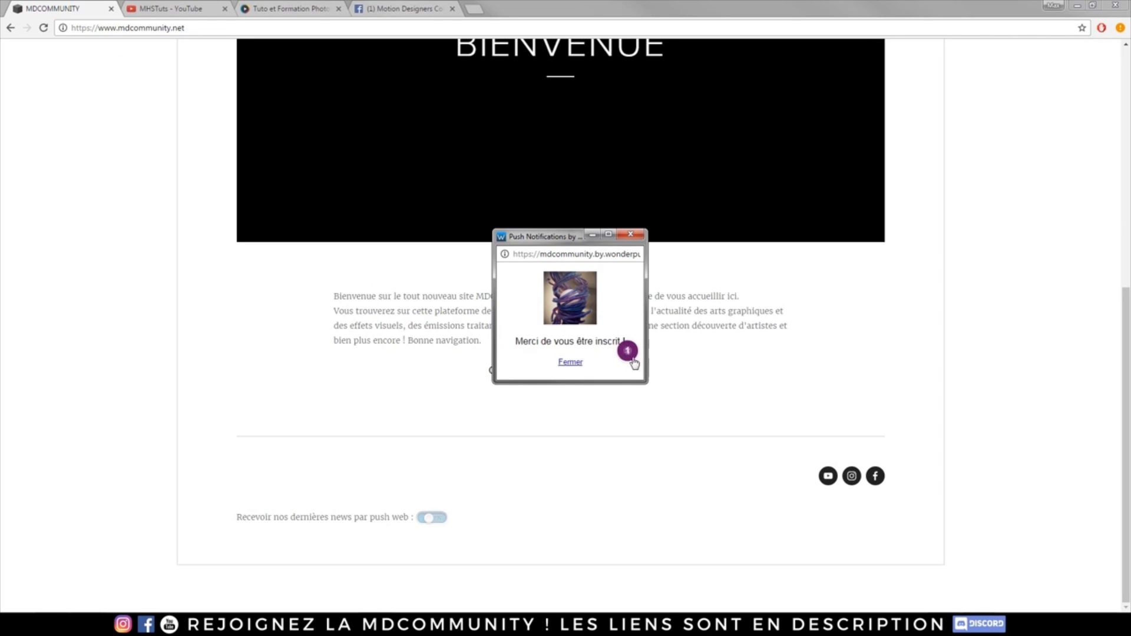
pyautogui.click(574, 365)
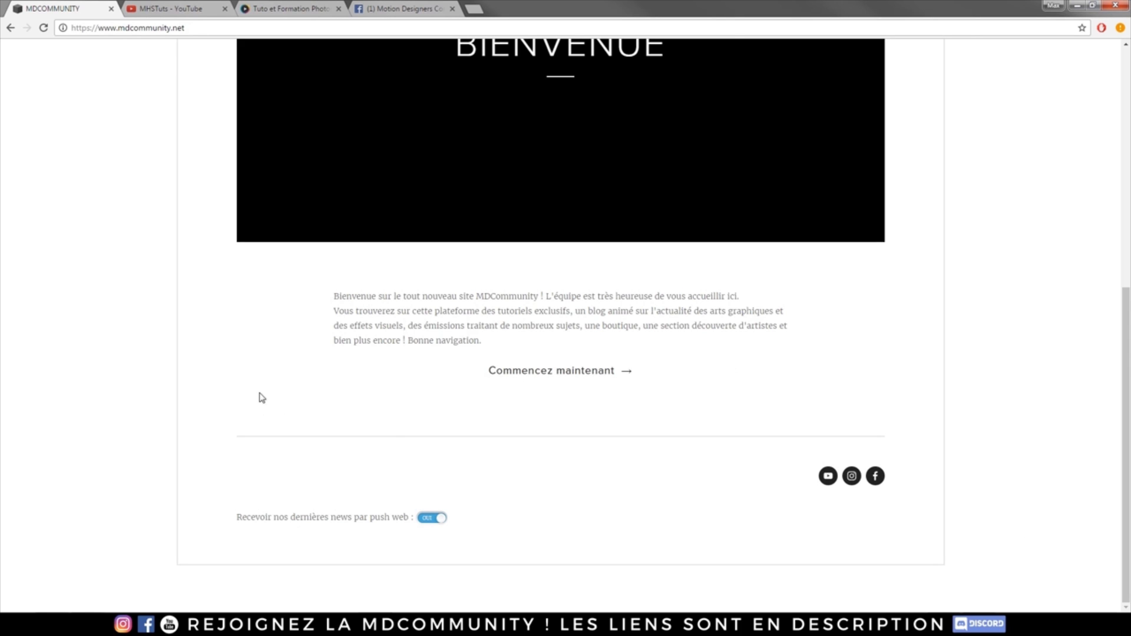
pyautogui.scroll(7, 212, 377)
pyautogui.scroll(-7, 212, 176)
pyautogui.scroll(2, 274, 497)
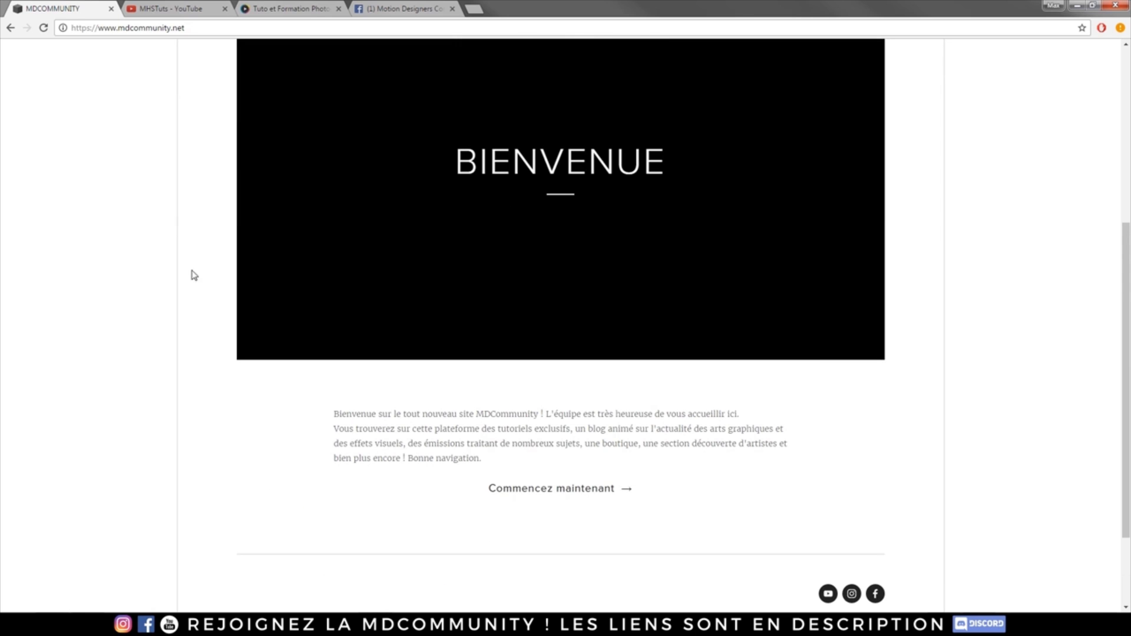
# Look through the MHSTuts YouTube channel, including its next set of uploaded videos, and return to the MDCOMMUNITY site.
pyautogui.click(172, 10)
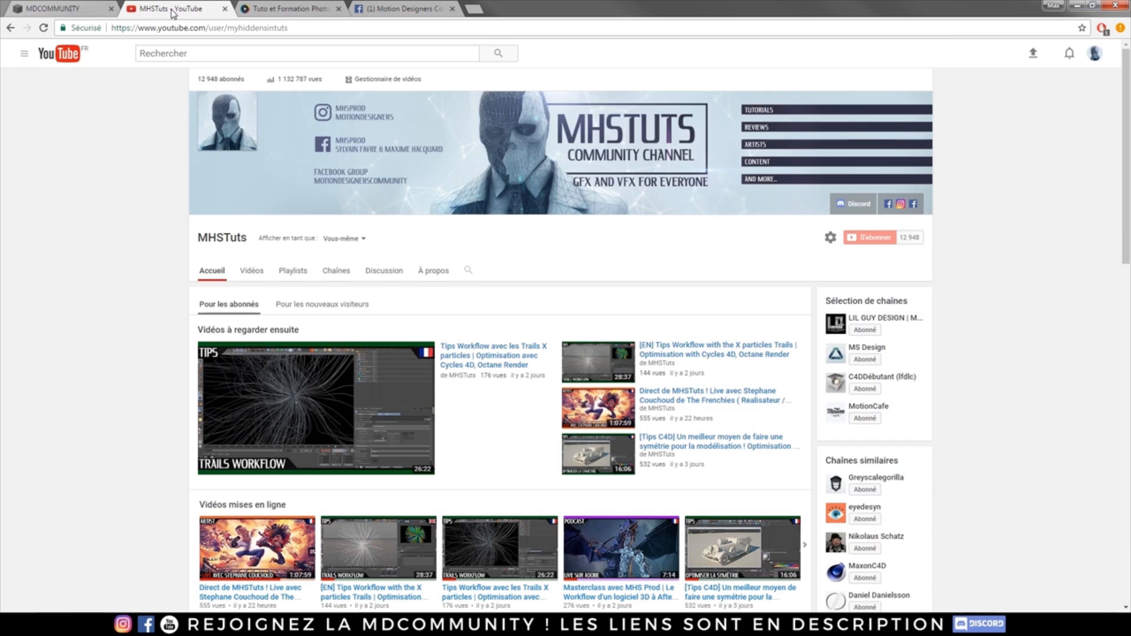
pyautogui.scroll(-3, 669, 311)
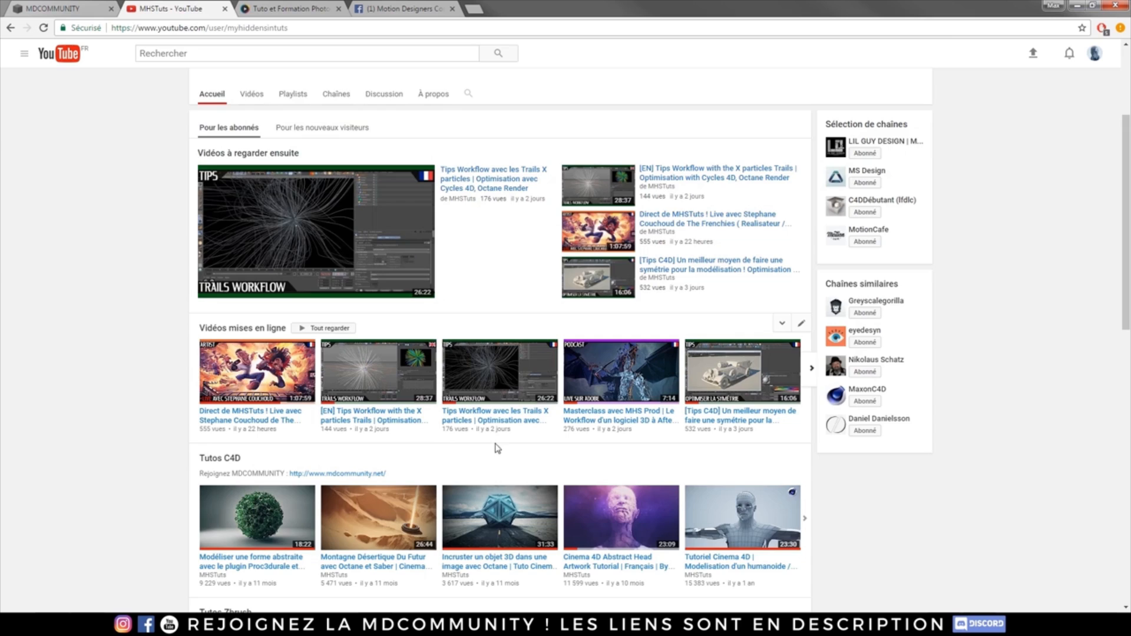
pyautogui.scroll(3, 497, 447)
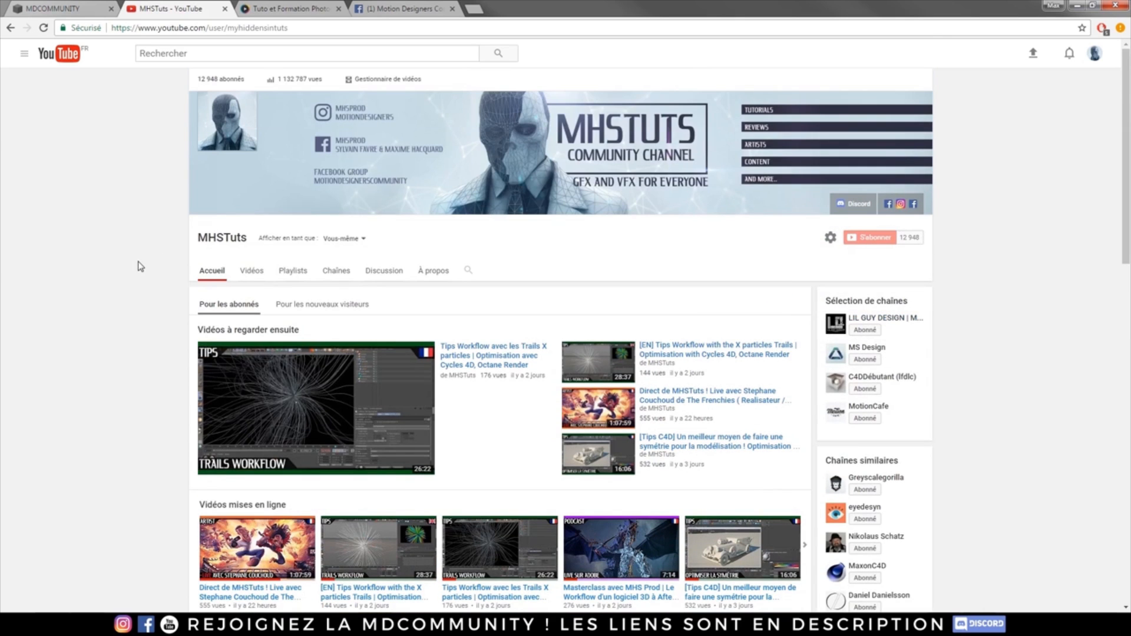
pyautogui.scroll(-4, 139, 241)
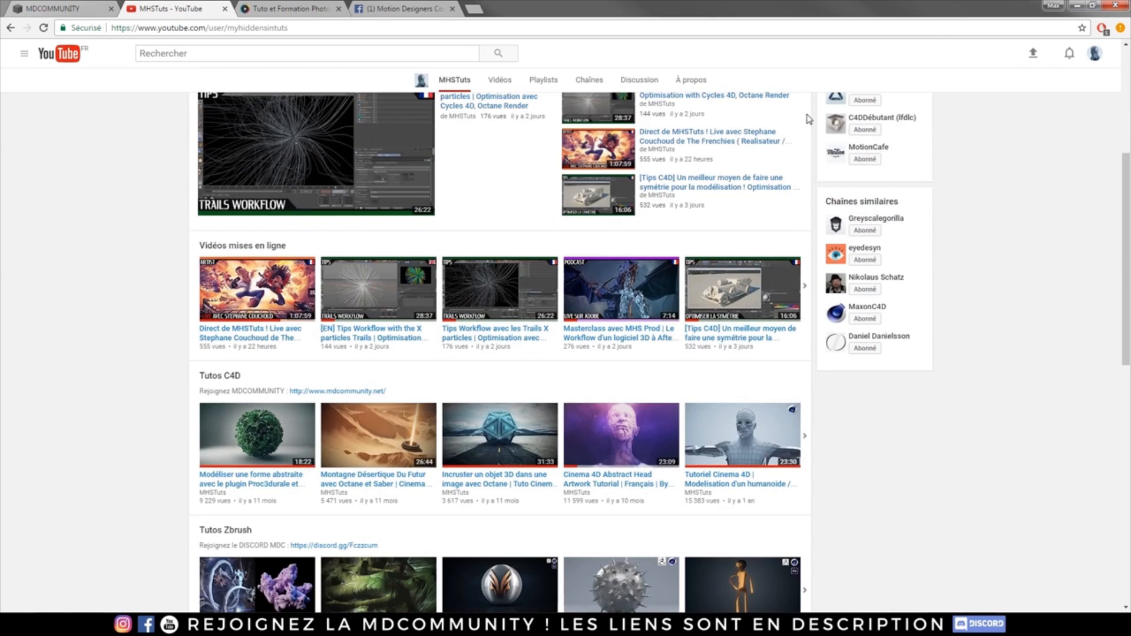
pyautogui.scroll(4, 172, 210)
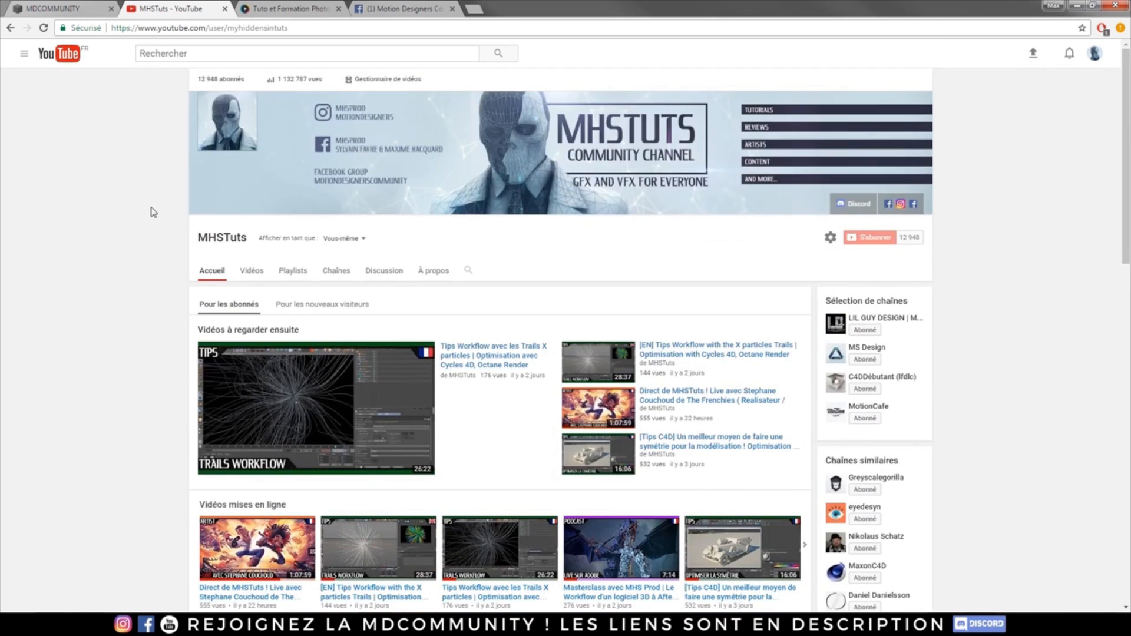
pyautogui.scroll(-4, 150, 218)
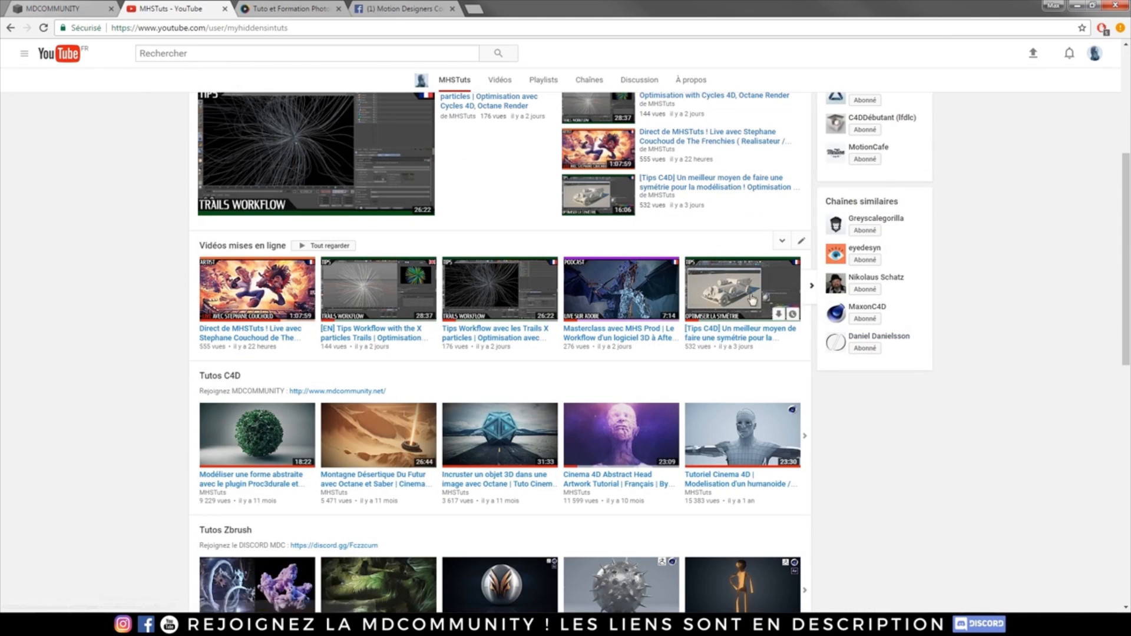
pyautogui.click(812, 286)
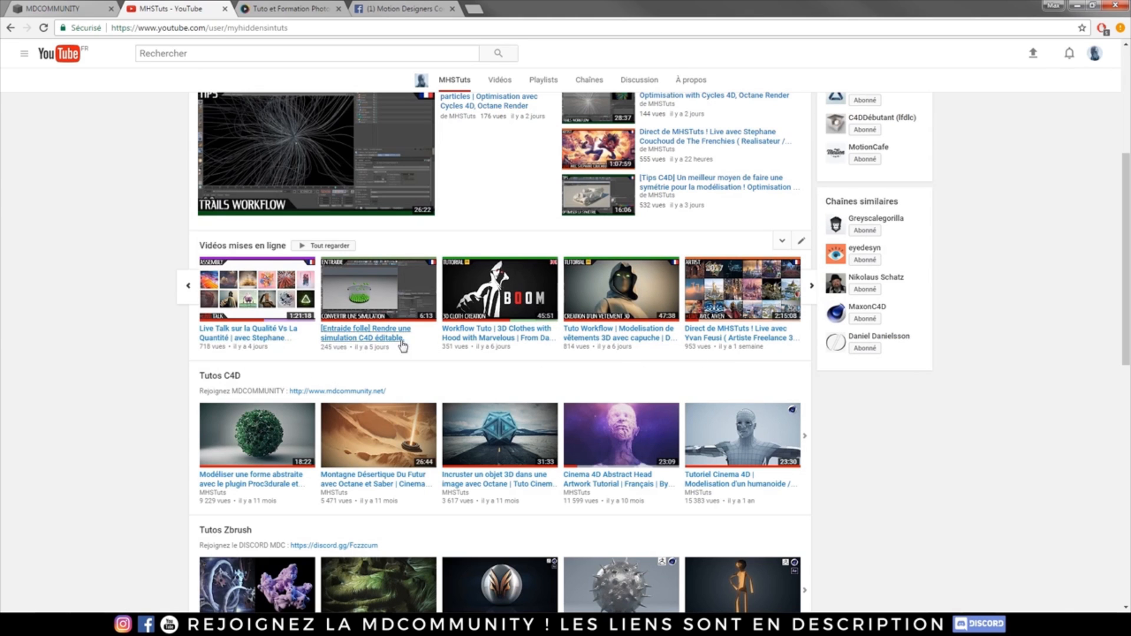
pyautogui.scroll(1, 218, 332)
pyautogui.scroll(4, 217, 333)
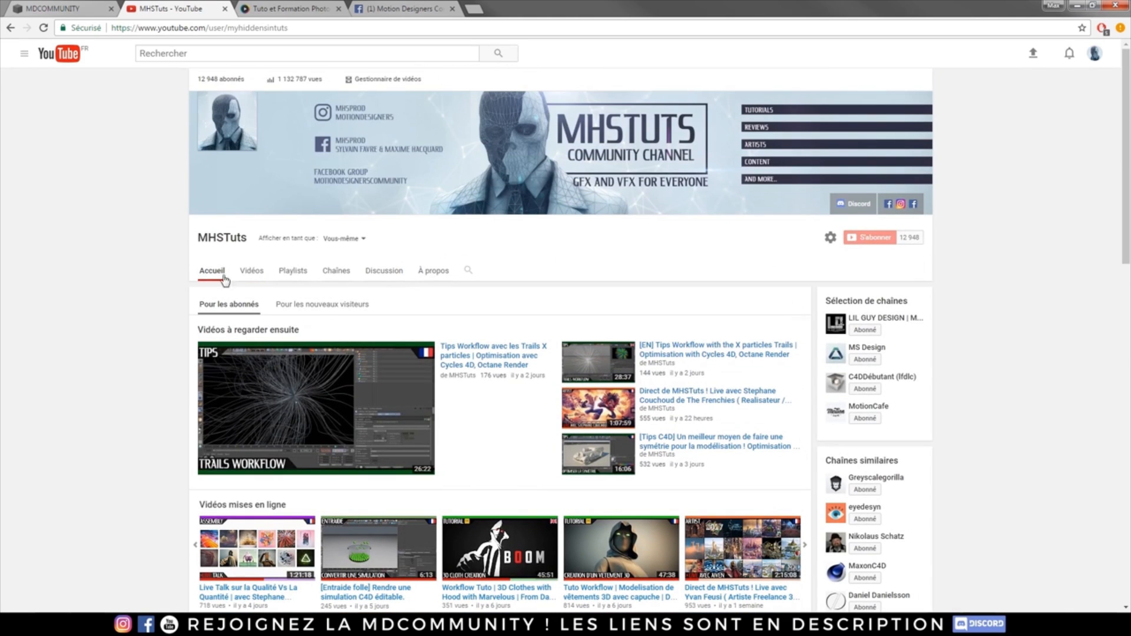
pyautogui.click(68, 9)
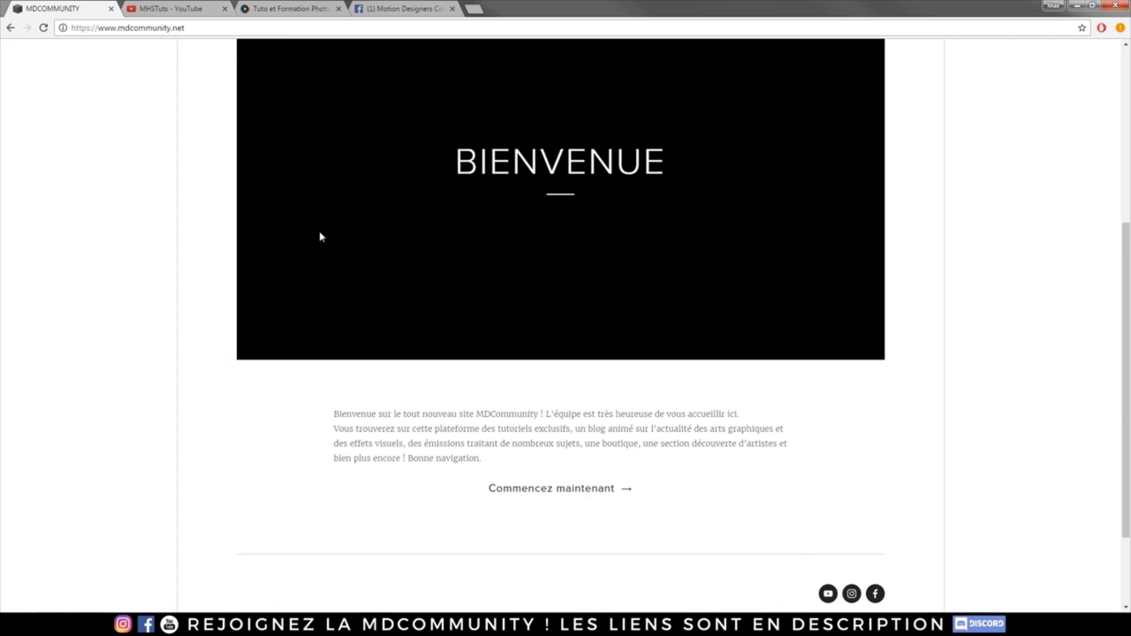
# Switch back to Cinema 4D, add a Cube primitive to the empty scene and deselect it.
pyautogui.click(201, 8)
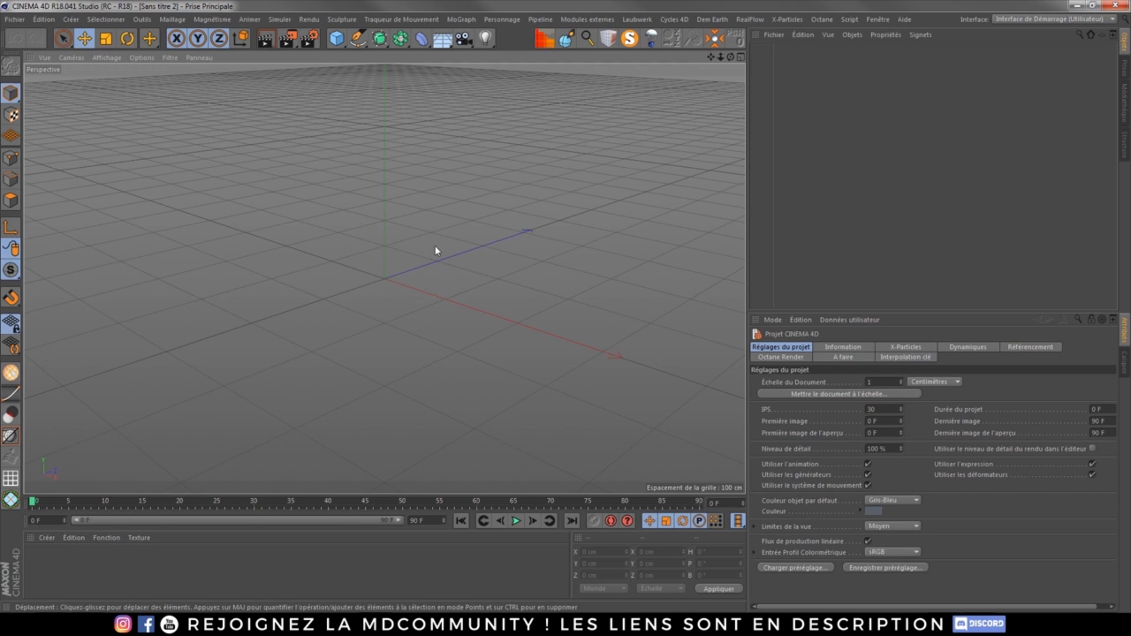
pyautogui.click(336, 38)
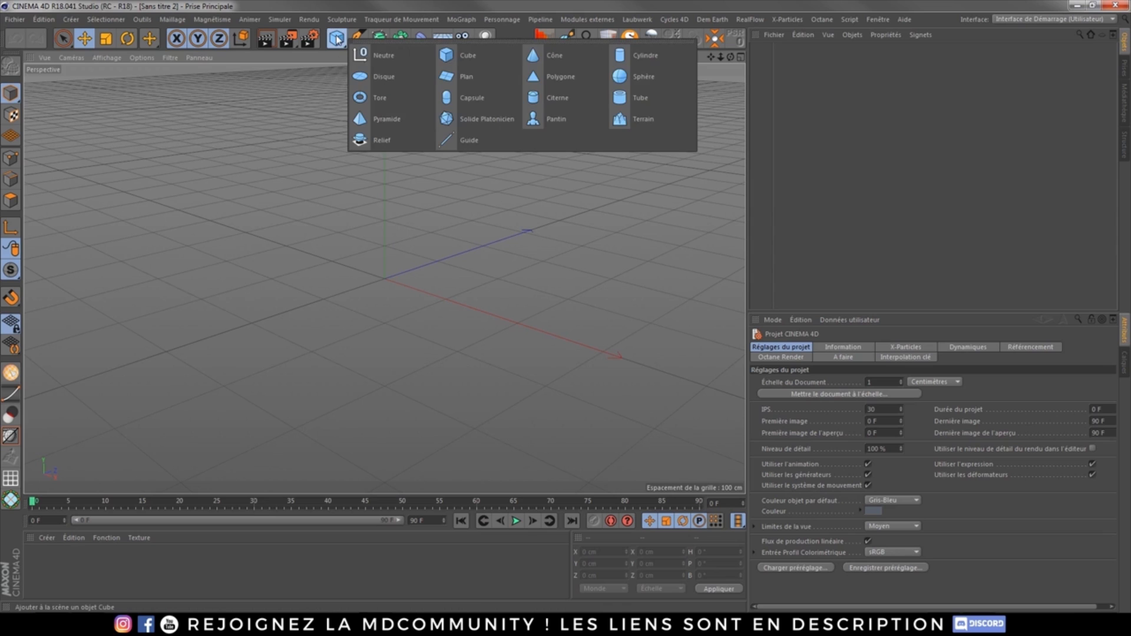
pyautogui.click(457, 51)
pyautogui.click(781, 100)
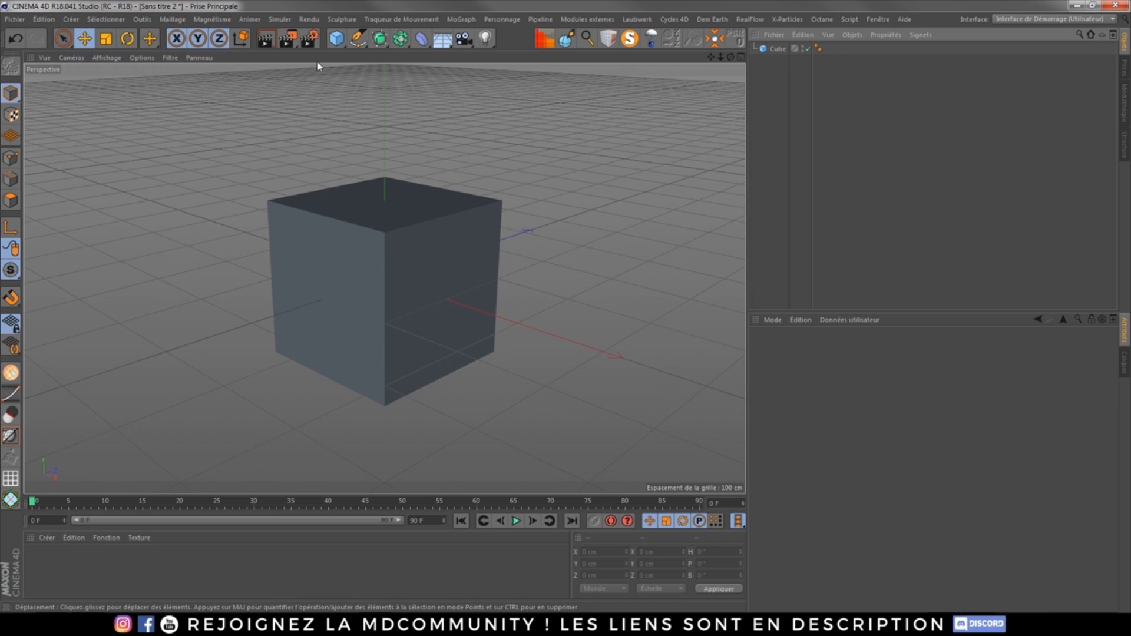
# Open the render settings and add the Sketch and Toon effect.
pyautogui.click(267, 39)
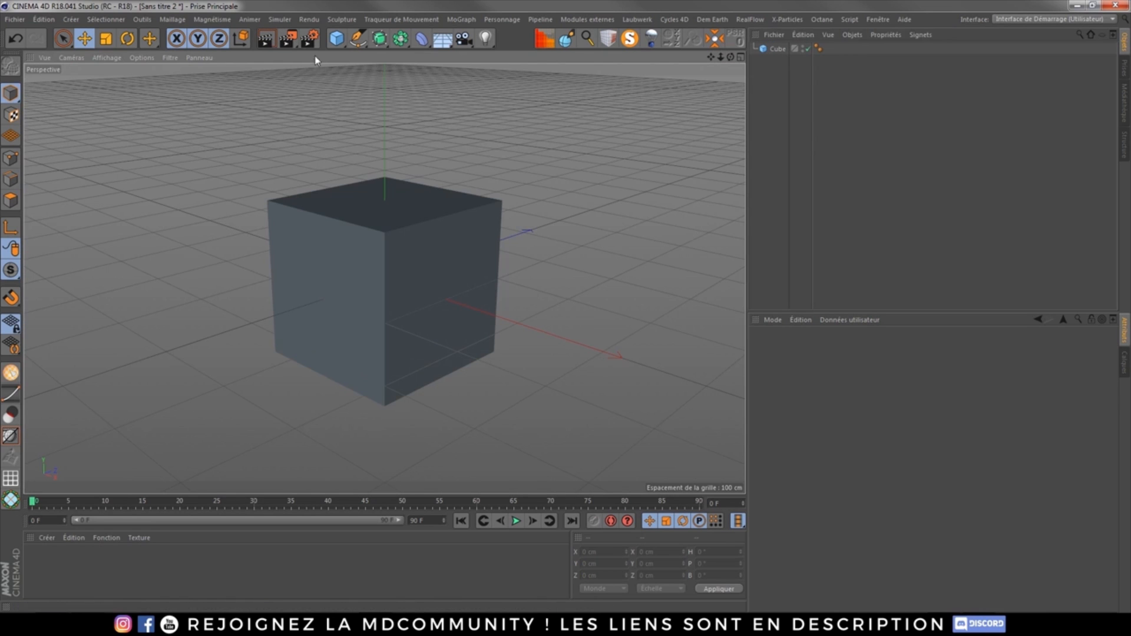
pyautogui.click(310, 39)
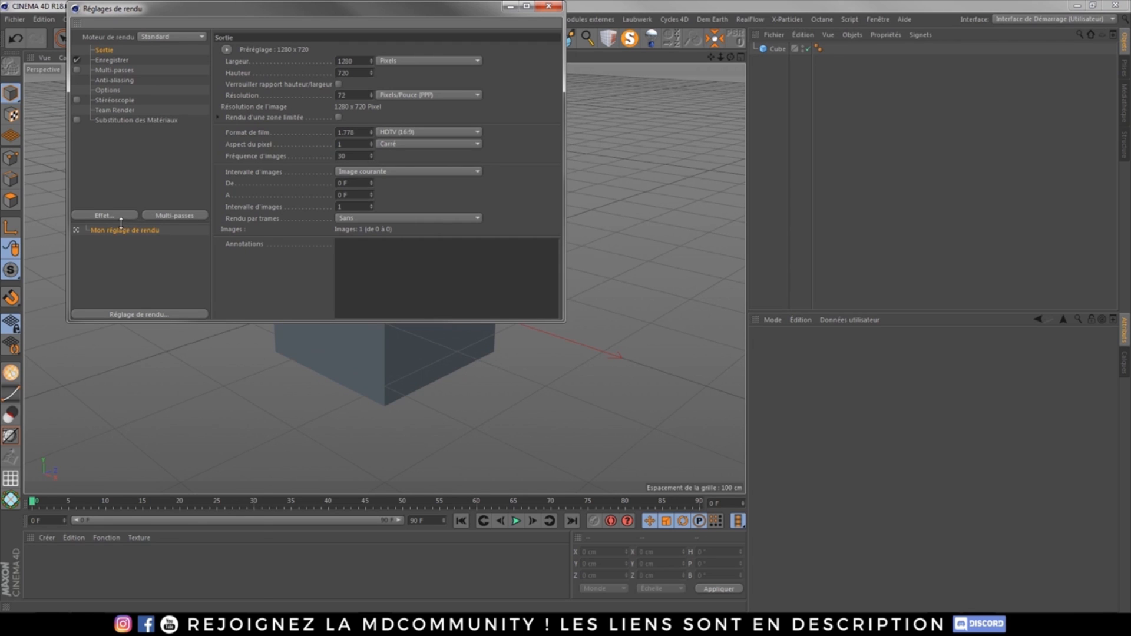
pyautogui.click(118, 215)
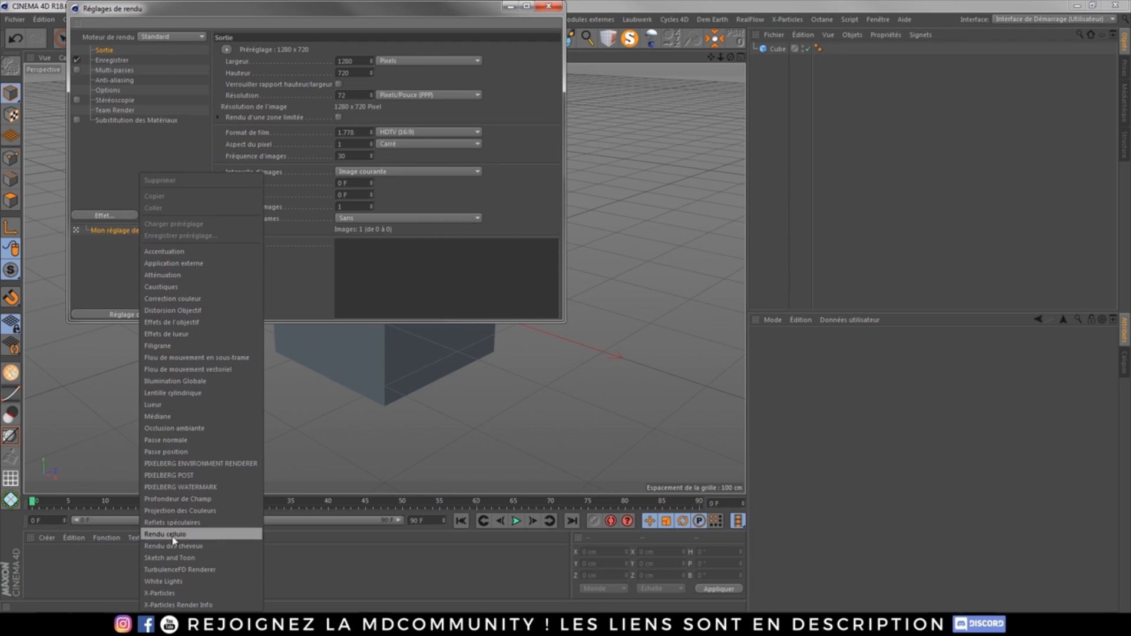
pyautogui.click(164, 559)
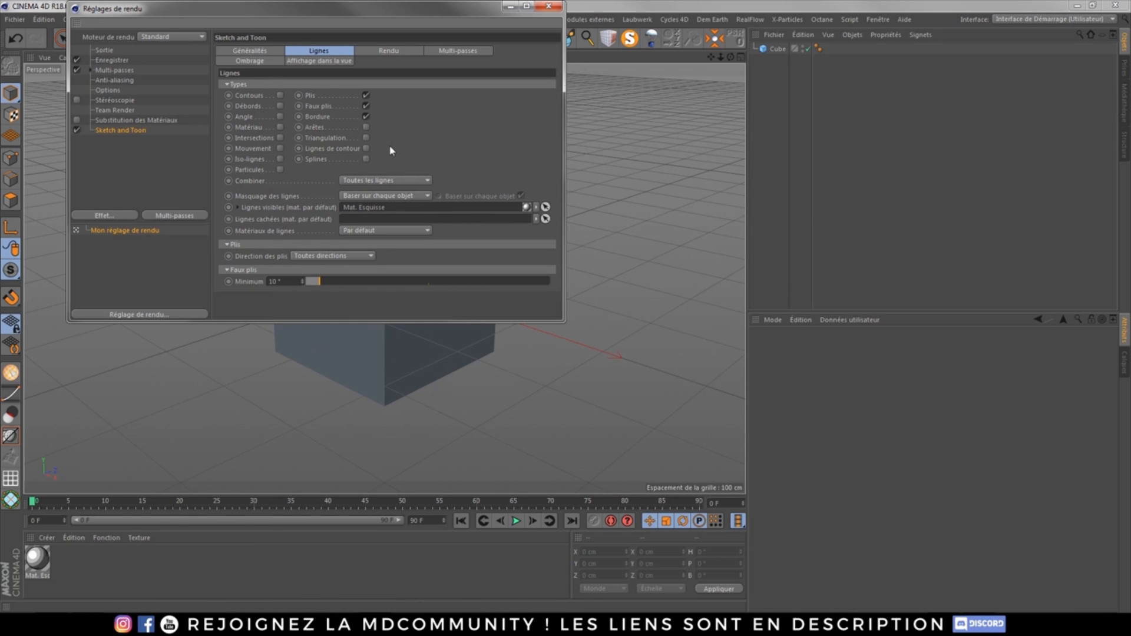
# Render the cube in the viewport to preview the default Sketch and Toon look, and clear the preview.
pyautogui.moveTo(514, 14); pyautogui.dragTo(739, 167)
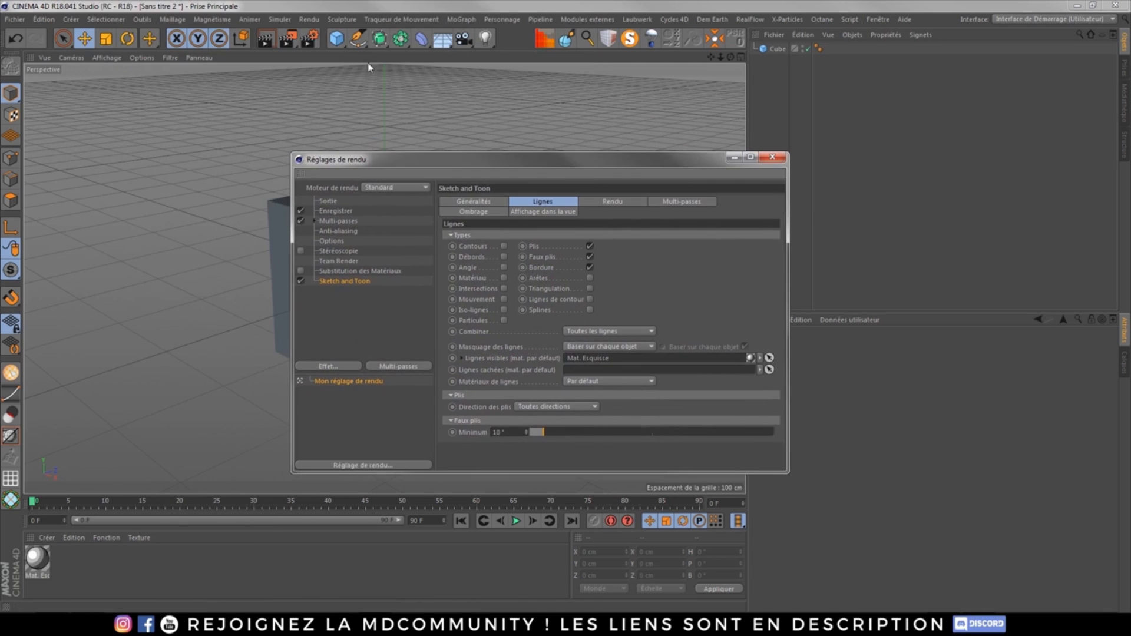
pyautogui.click(265, 39)
pyautogui.moveTo(435, 160); pyautogui.dragTo(0, 189)
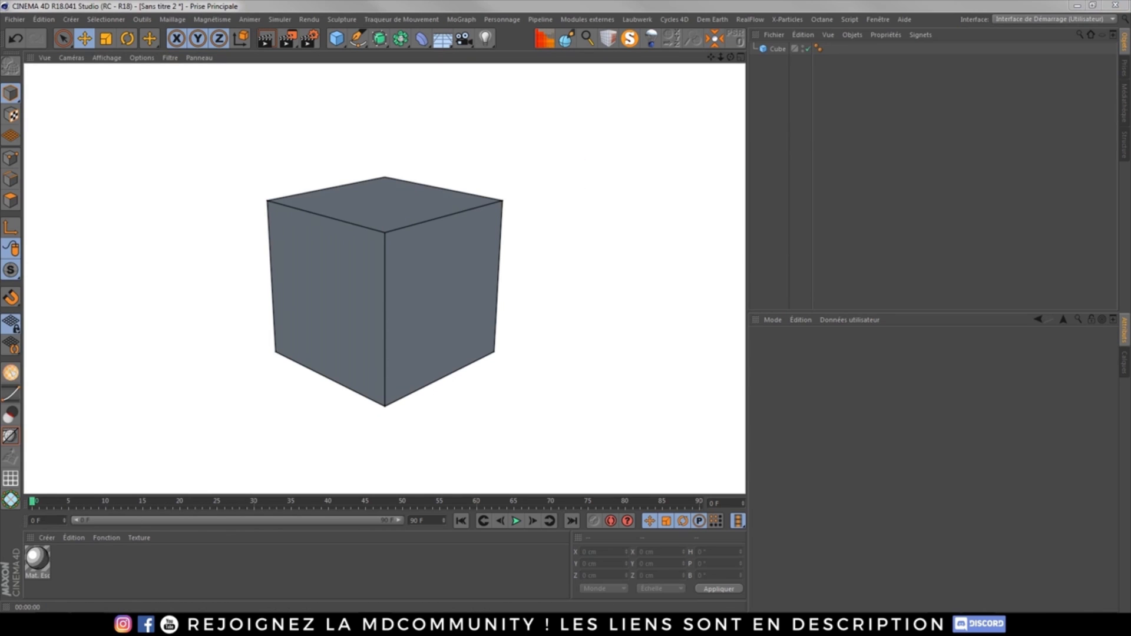
pyautogui.click(231, 373)
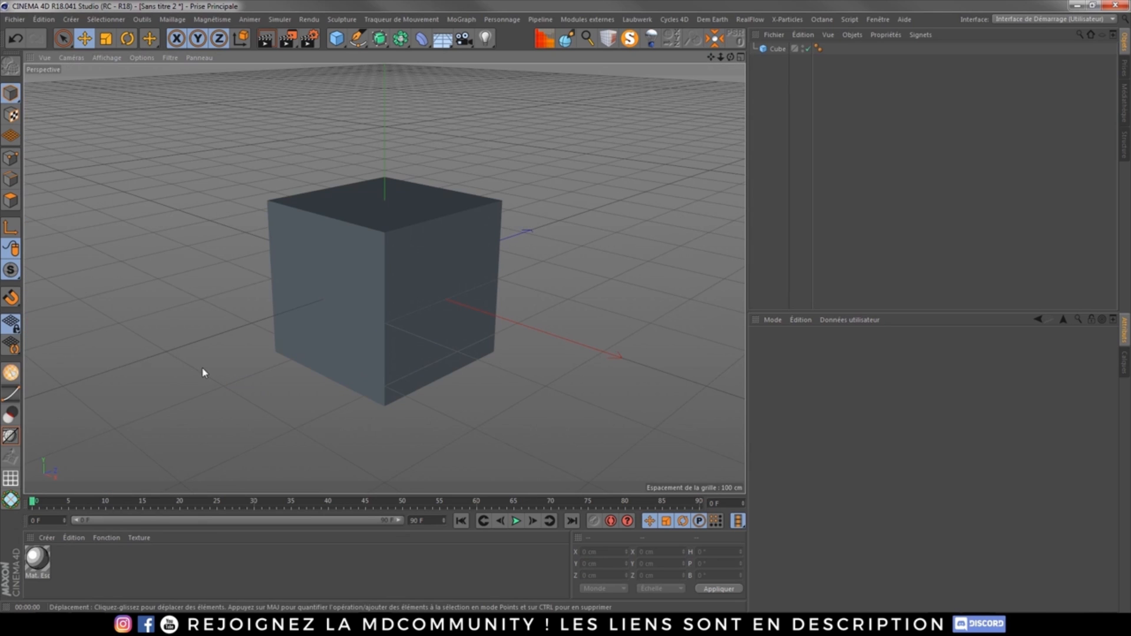
# Reopen the render settings, examine Sketch and Toon's Généralités and Lignes options, and open and cancel the style-loading file browser.
pyautogui.hotkey('ctrl', 'b')
pyautogui.moveTo(76, 245); pyautogui.dragTo(474, 88)
pyautogui.click(388, 127)
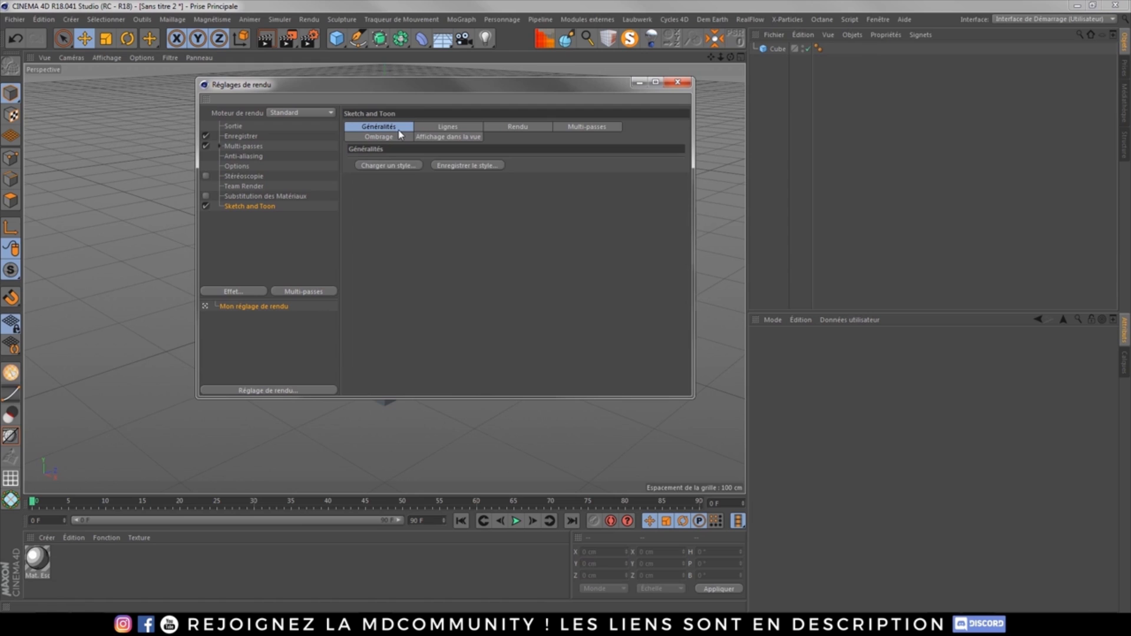
pyautogui.click(449, 127)
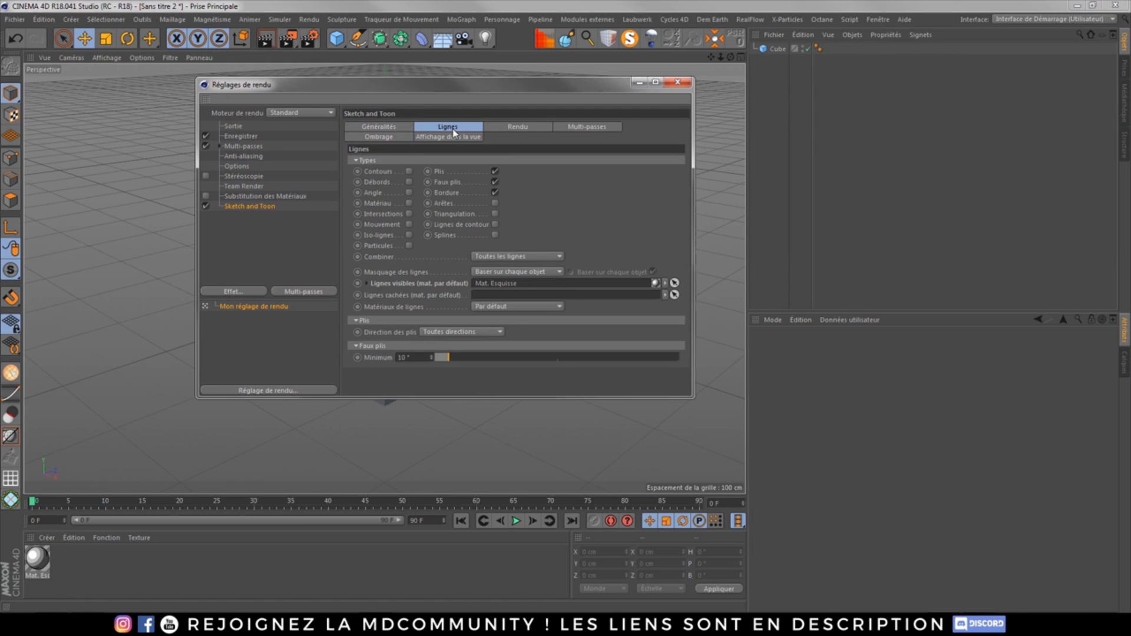
pyautogui.click(389, 128)
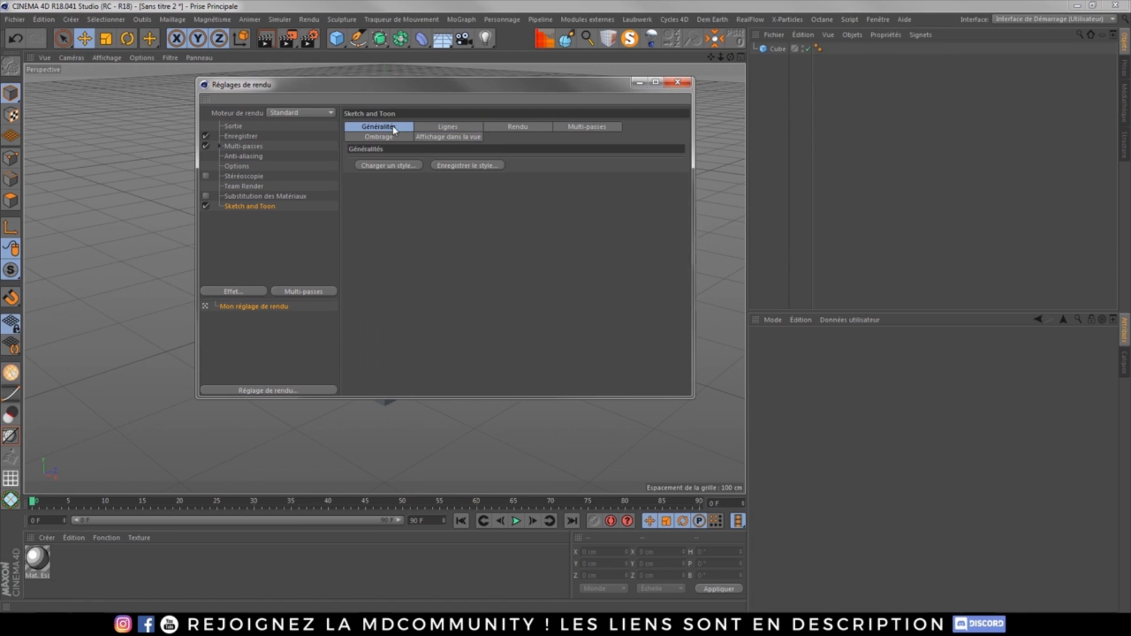
pyautogui.click(389, 166)
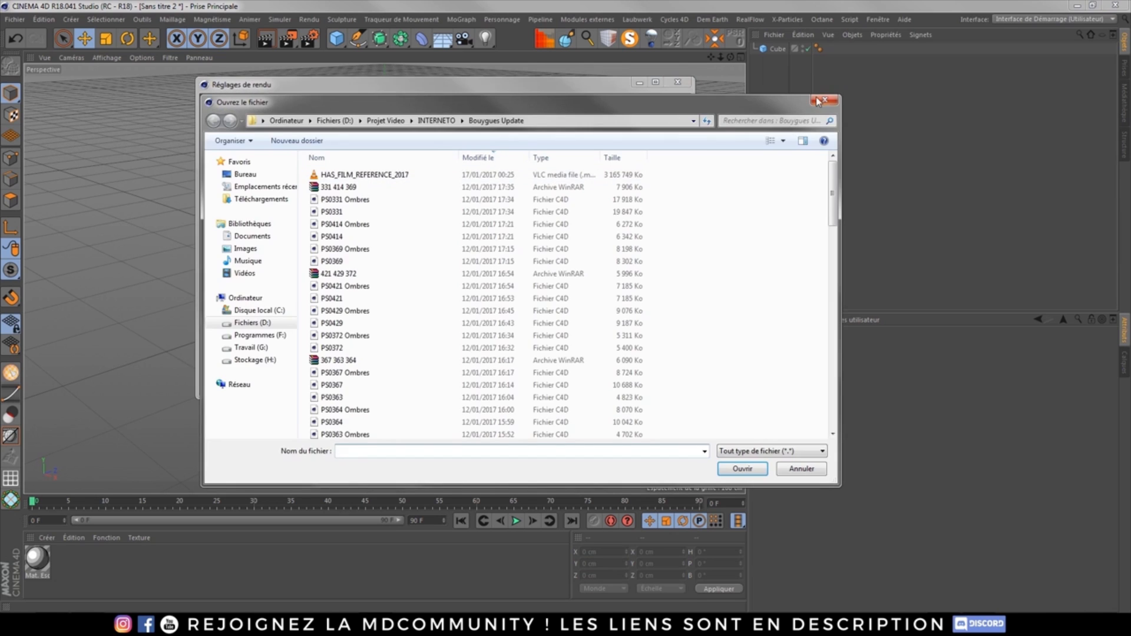
pyautogui.doubleClick(509, 279)
# Clear the default visible-lines material from the Sketch and Toon Lignes settings.
pyautogui.click(452, 127)
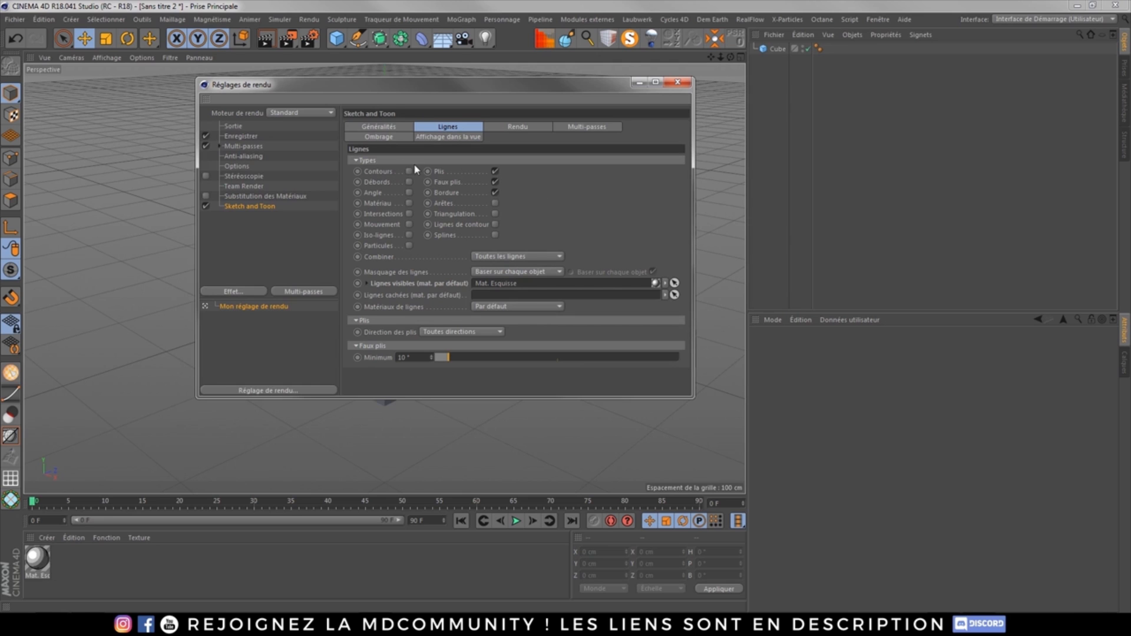
pyautogui.moveTo(409, 96); pyautogui.dragTo(343, 52)
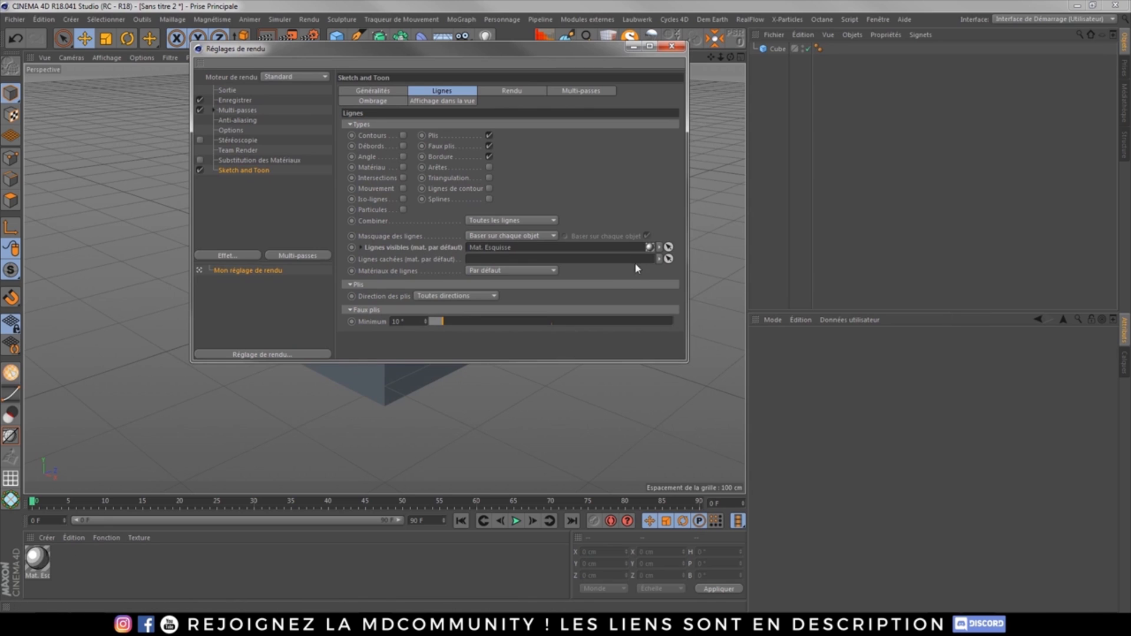
pyautogui.click(663, 253)
pyautogui.click(677, 260)
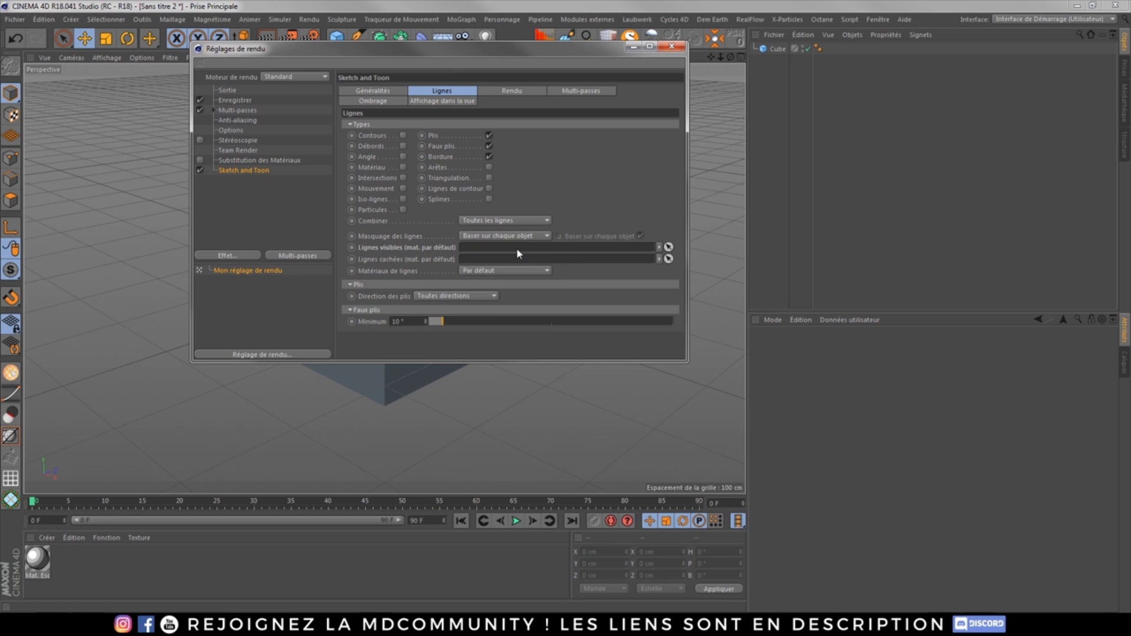
# Examine the Sketch and Toon Rendu, Multi-passes and Ombrage settings and preview the cube in a viewport render.
pyautogui.click(531, 93)
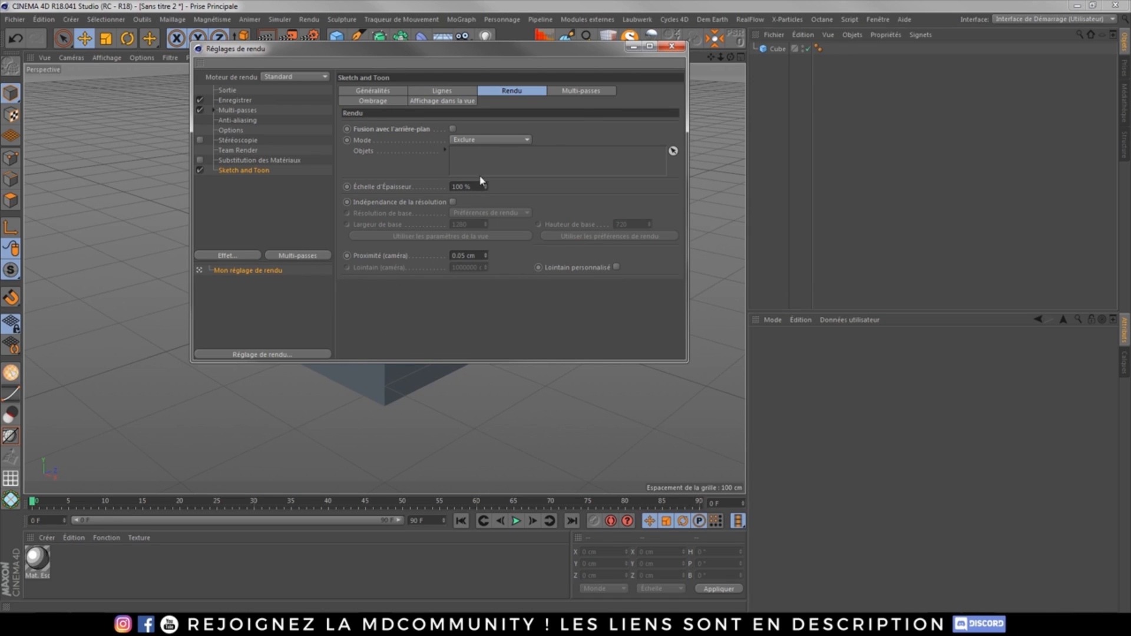
pyautogui.click(554, 93)
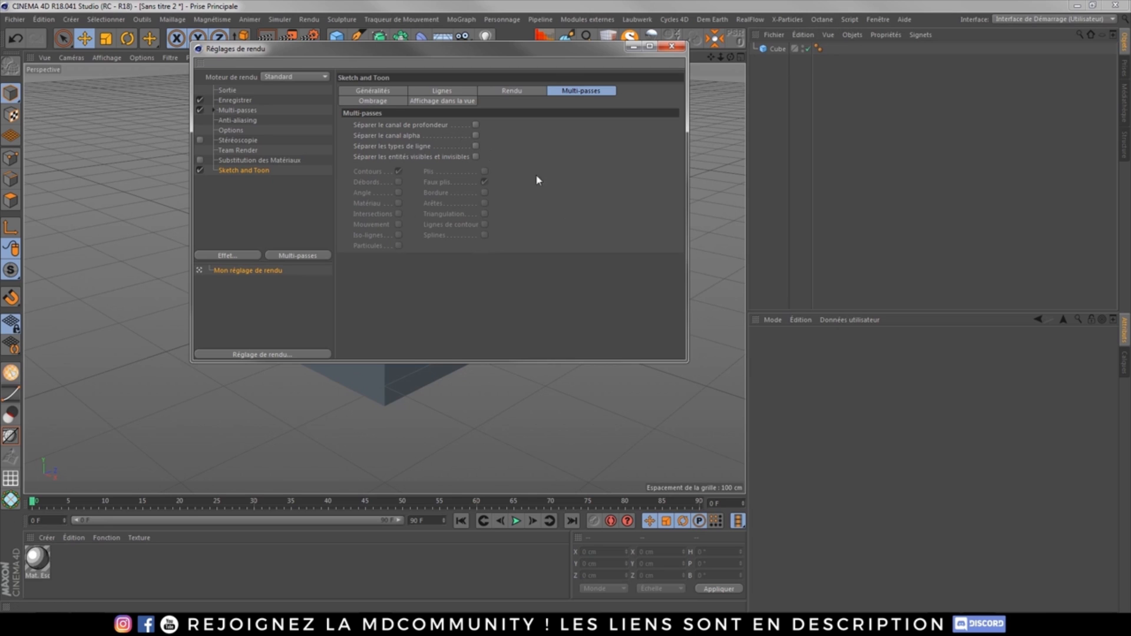
pyautogui.click(377, 102)
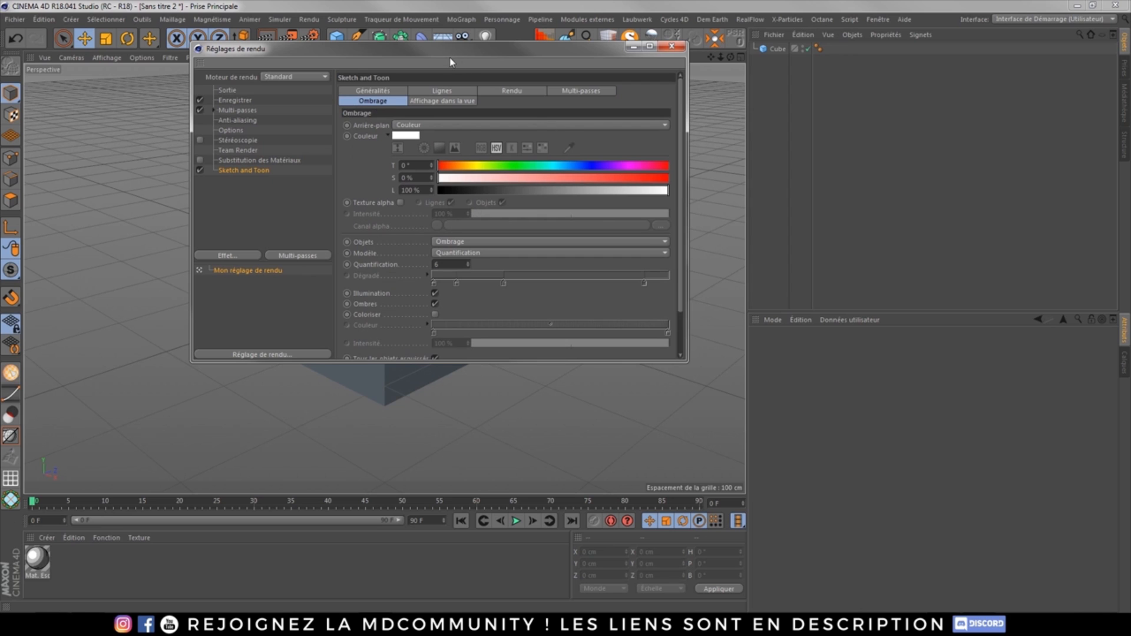
pyautogui.moveTo(407, 57)
pyautogui.mouseDown()
pyautogui.moveTo(692, 103)
pyautogui.moveTo(718, 84)
pyautogui.mouseUp()
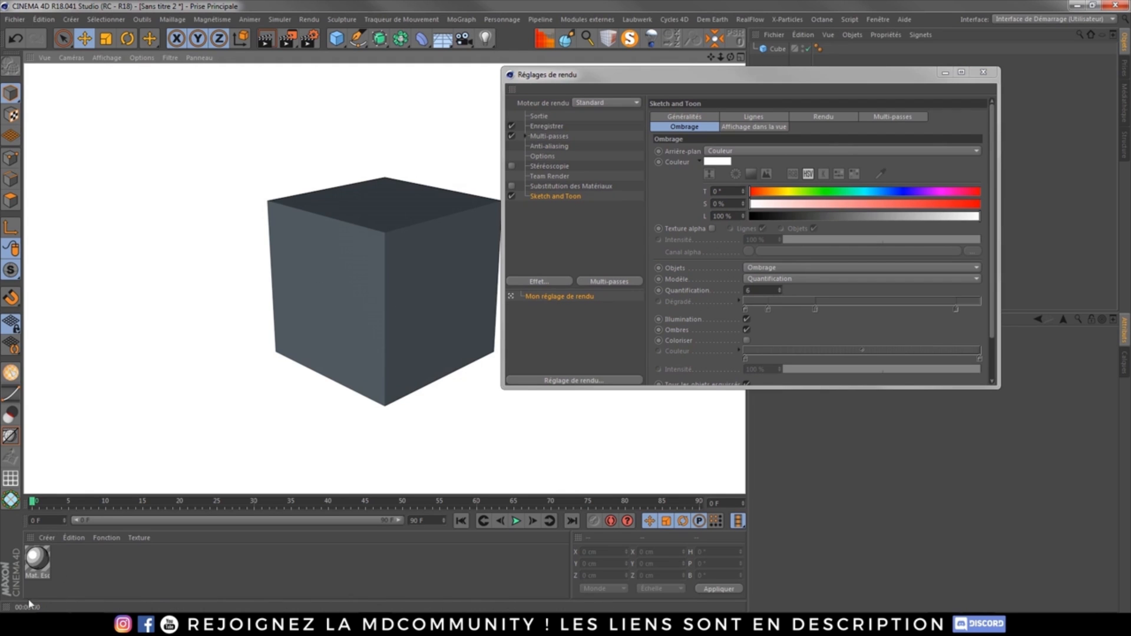
pyautogui.moveTo(650, 82)
pyautogui.mouseDown()
pyautogui.moveTo(392, 84)
pyautogui.moveTo(650, 103)
pyautogui.mouseUp()
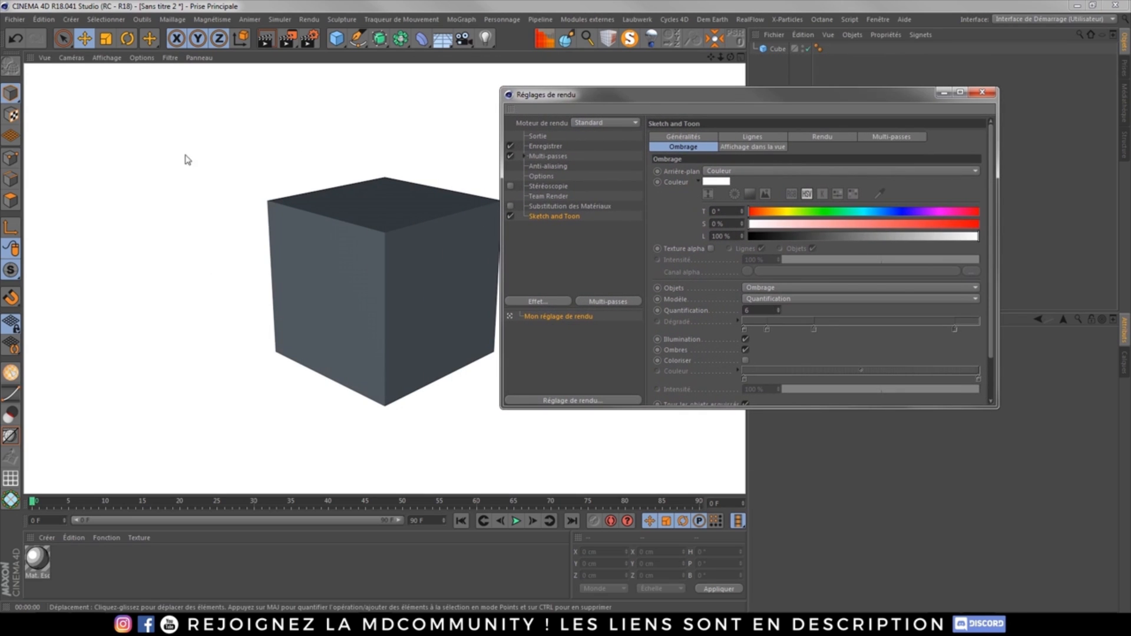
# Try the Désactiver shading background in a viewport render and set the background back to Couleur.
pyautogui.click(735, 172)
pyautogui.click(734, 178)
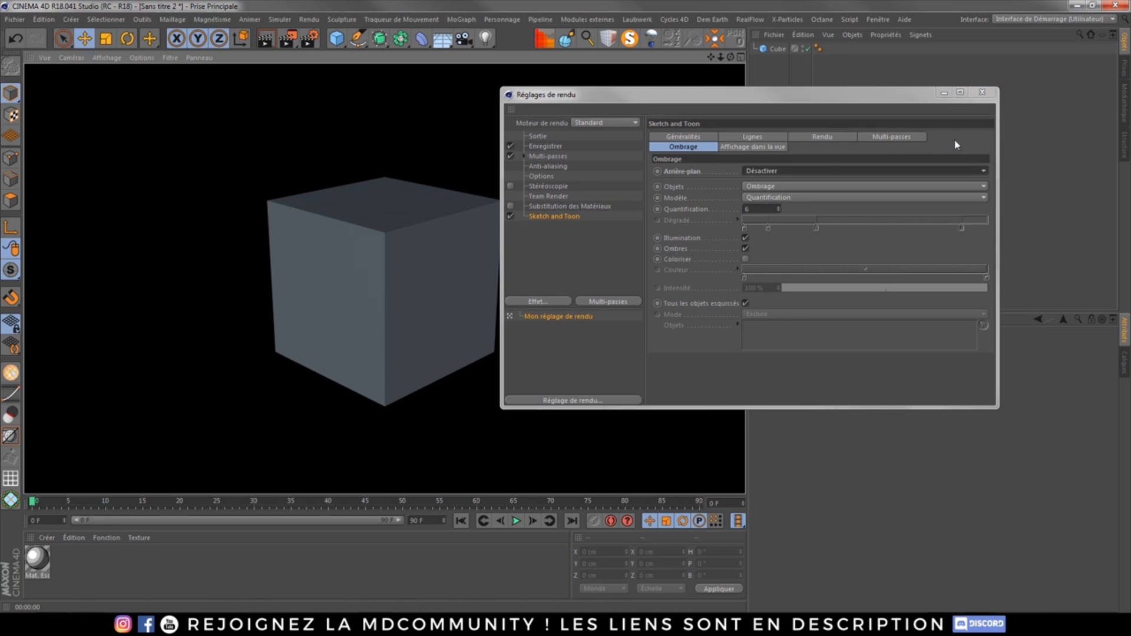
pyautogui.moveTo(776, 111); pyautogui.dragTo(652, 80)
pyautogui.click(636, 141)
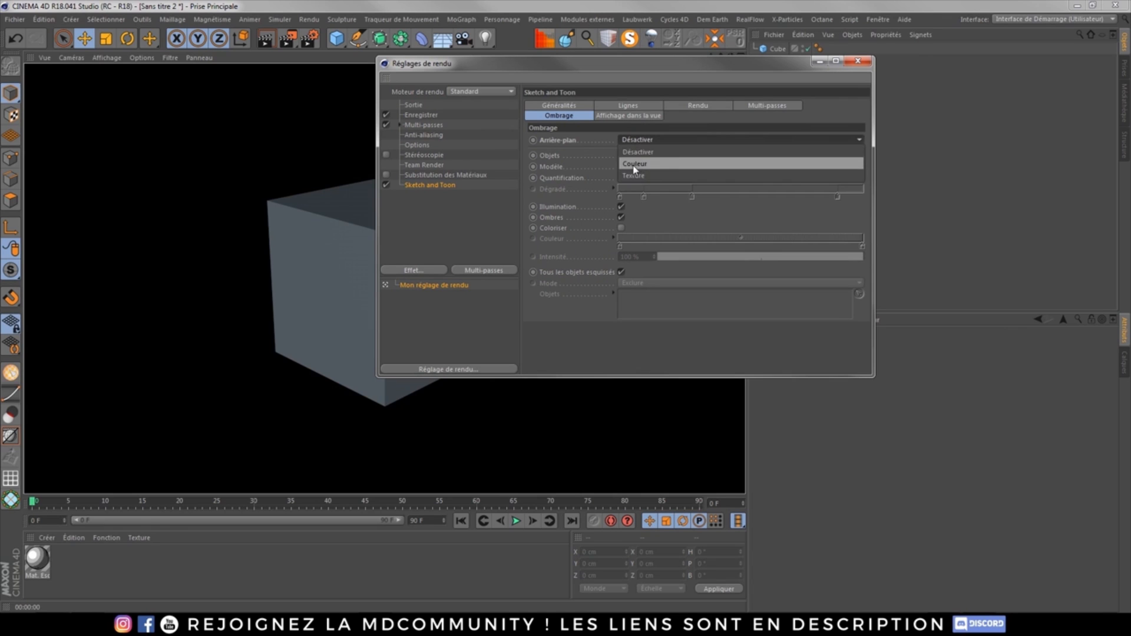
pyautogui.click(634, 164)
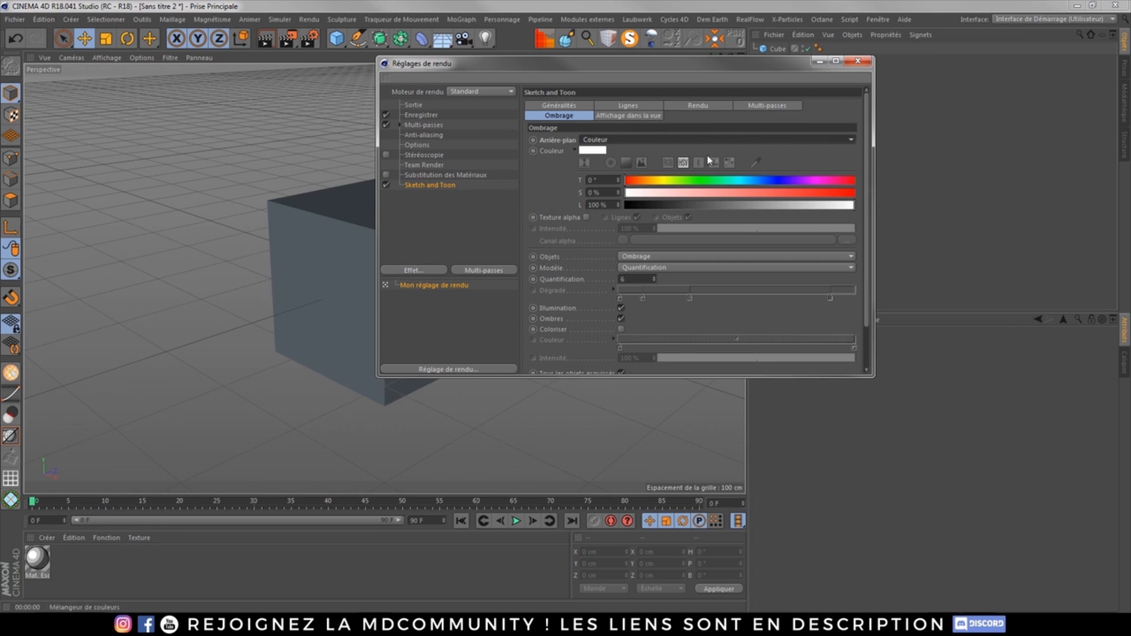
# Examine the remaining Ombrage options, including the object and model choices, keeping Ombrage and Quantification.
pyautogui.click(644, 257)
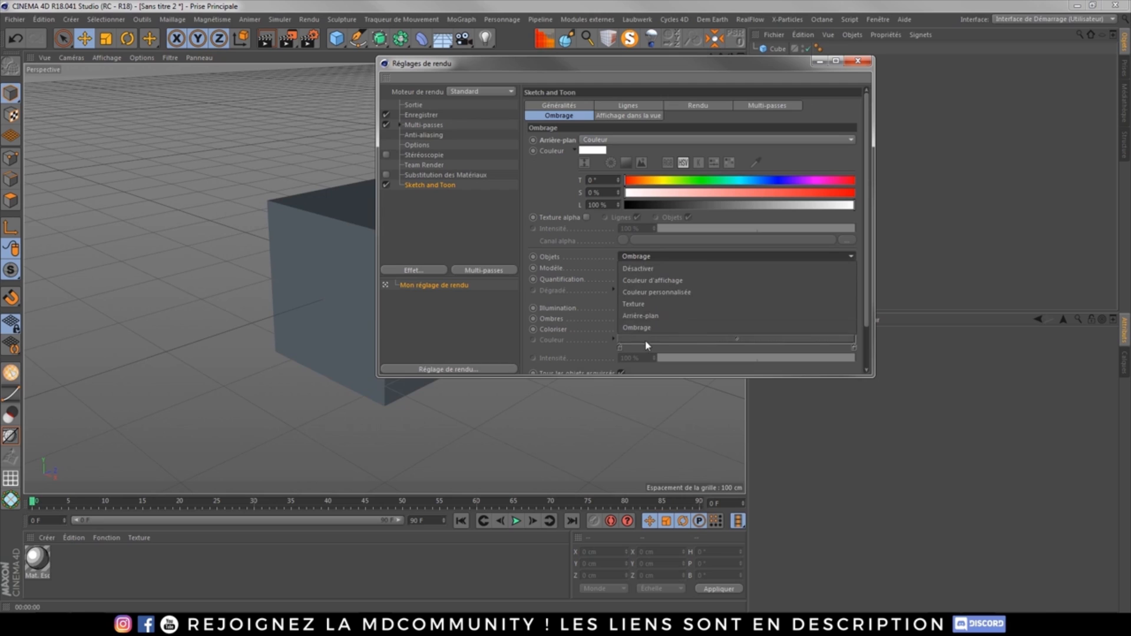
pyautogui.click(646, 258)
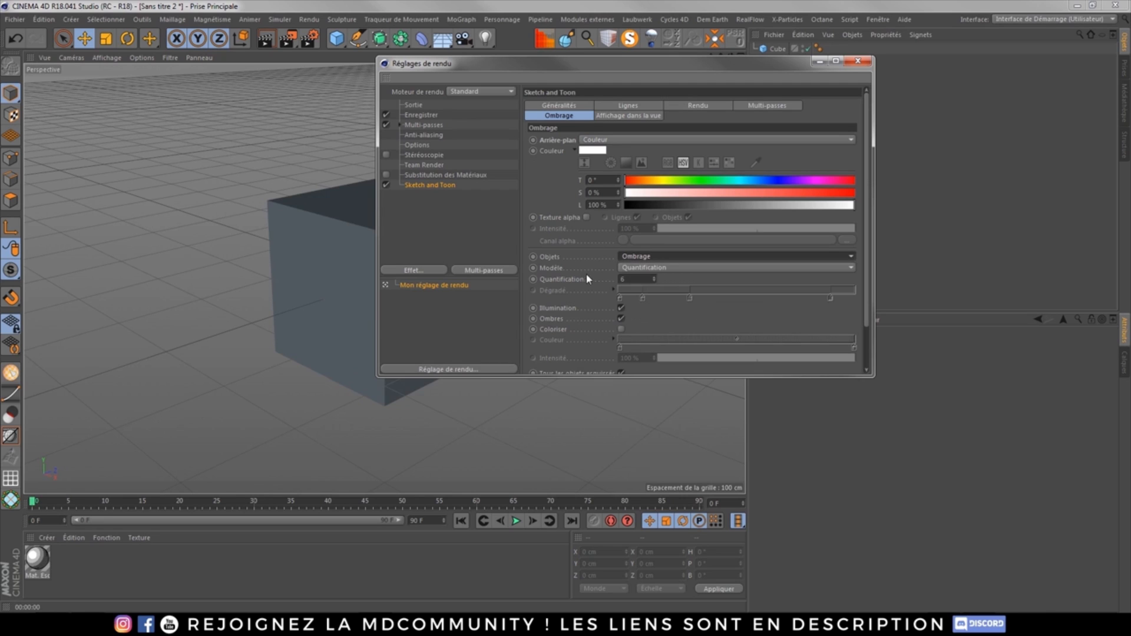
pyautogui.click(650, 270)
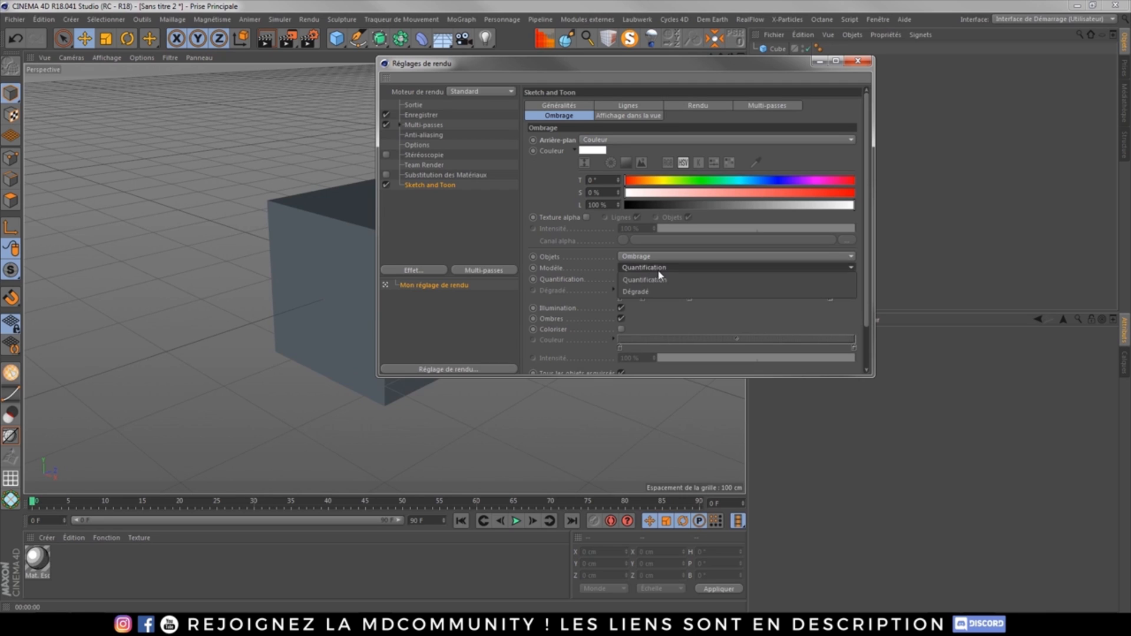
pyautogui.click(660, 282)
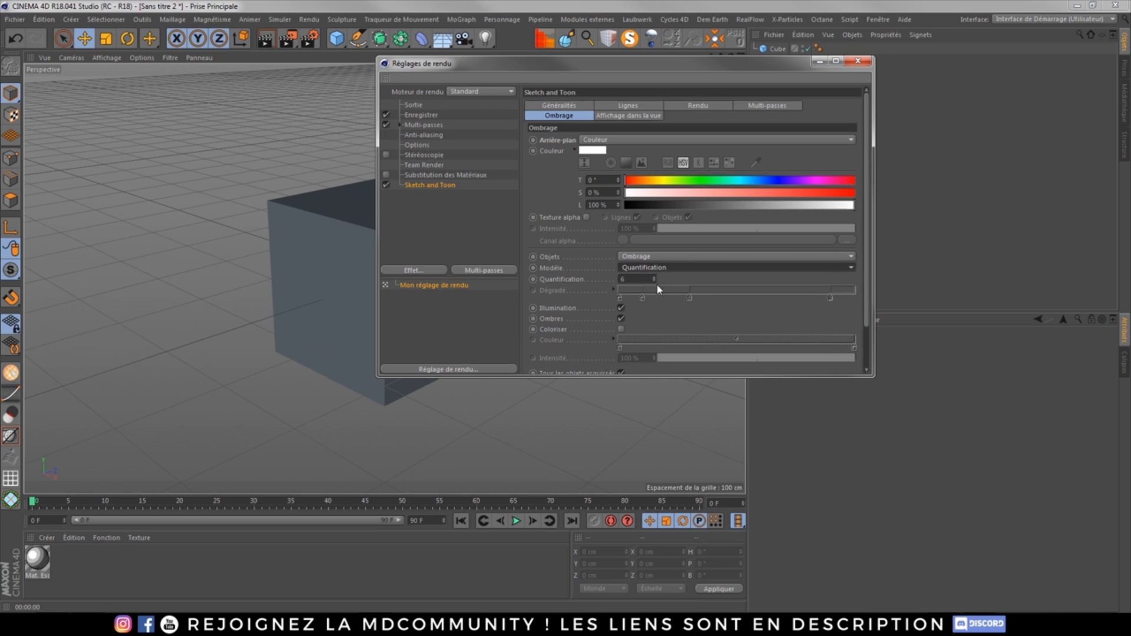
pyautogui.scroll(-2, 866, 190)
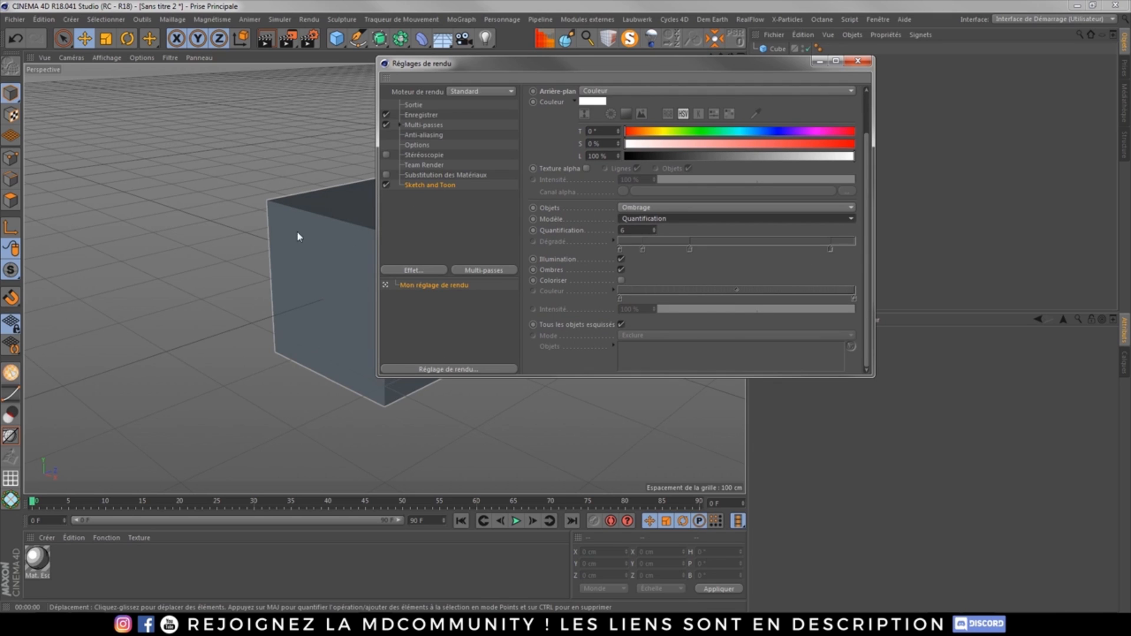
pyautogui.moveTo(496, 72); pyautogui.dragTo(443, 81)
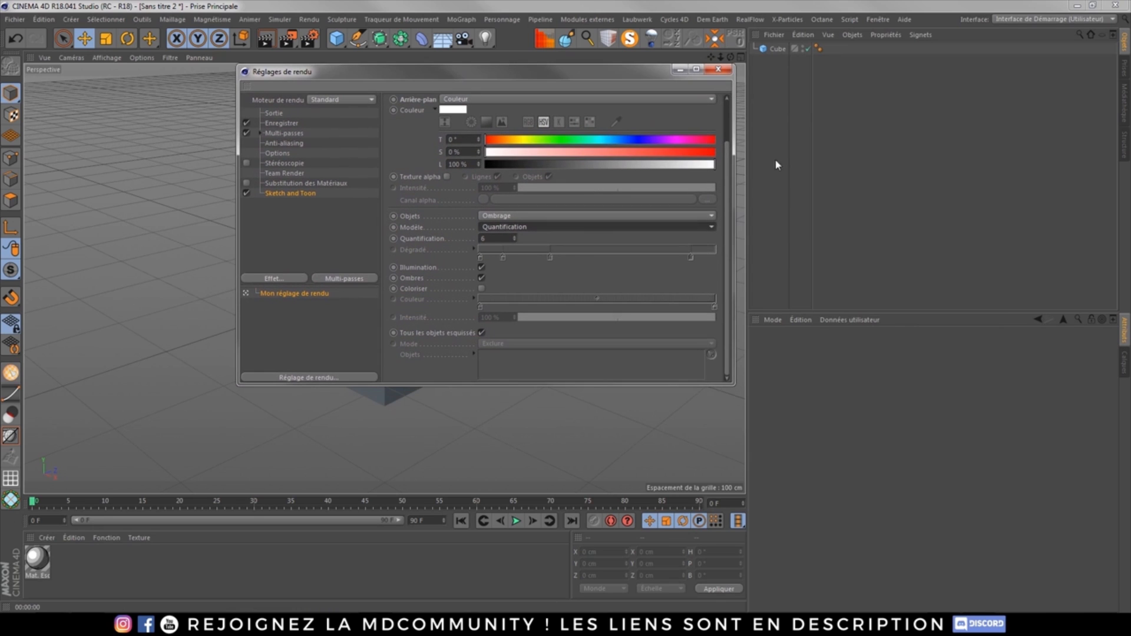
pyautogui.scroll(3, 730, 186)
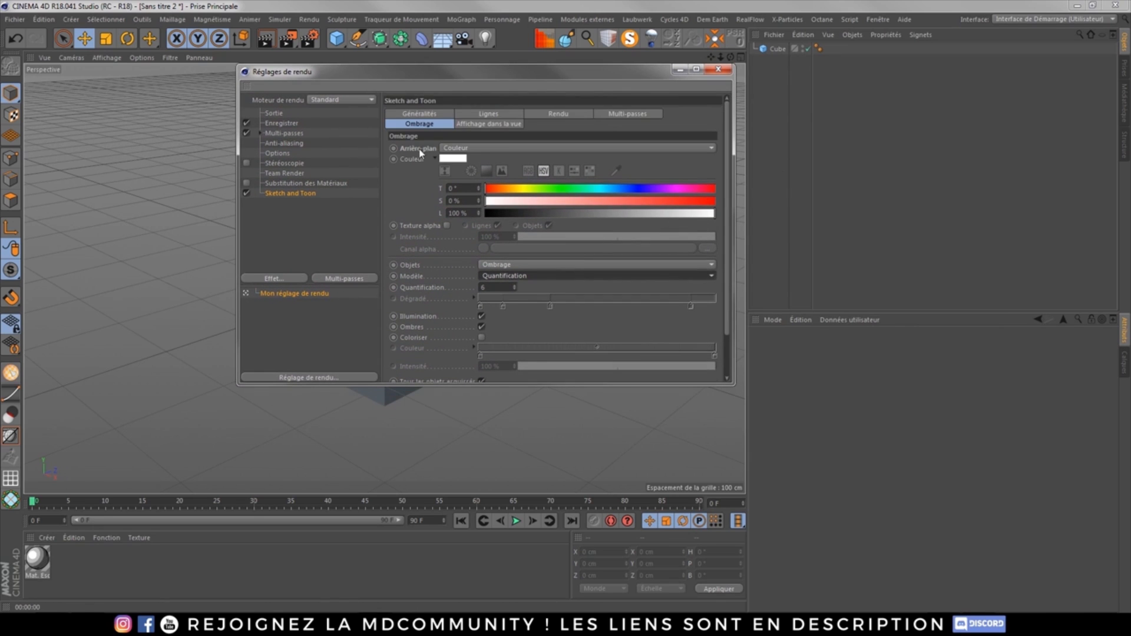
pyautogui.moveTo(440, 72); pyautogui.dragTo(554, 98)
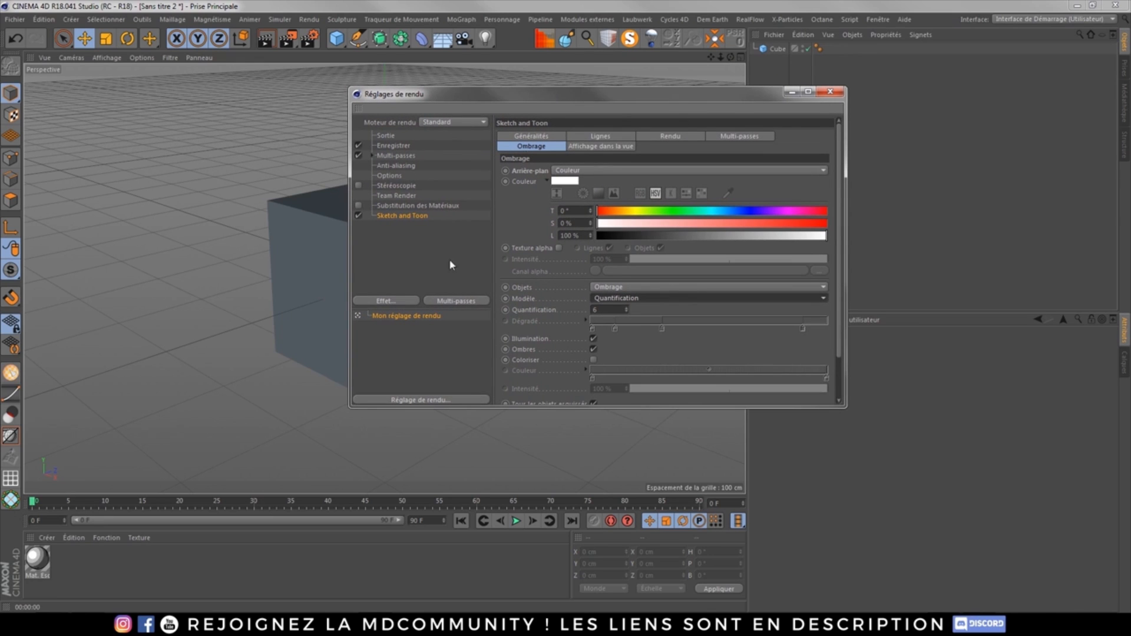
# Turn on the display of sketch lines in the viewport and turn it off again.
pyautogui.click(615, 147)
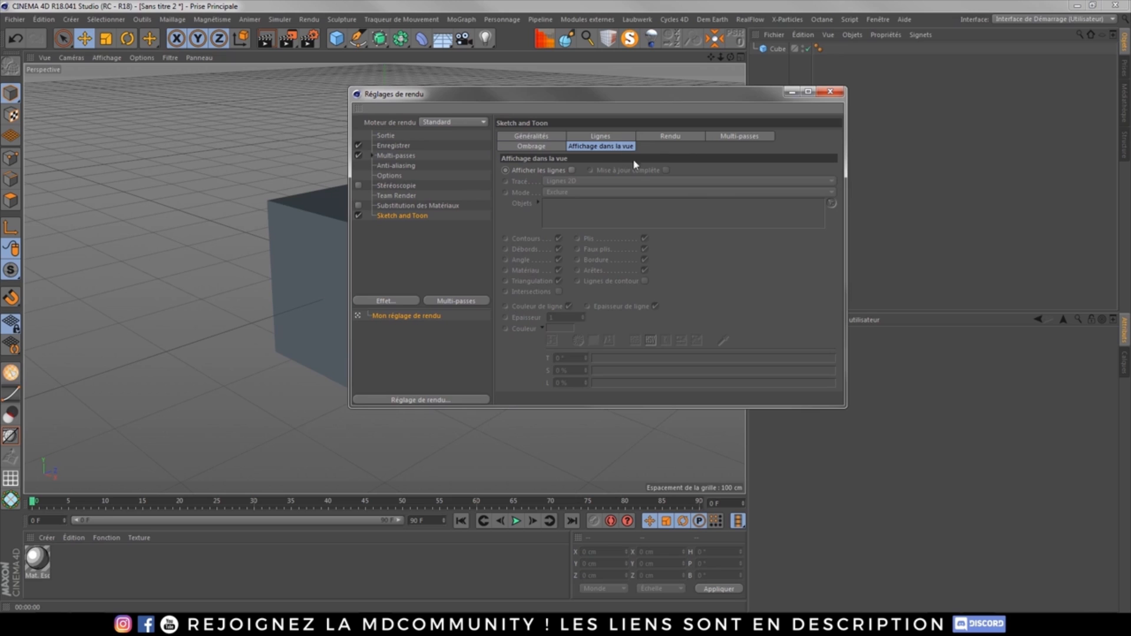
pyautogui.click(572, 171)
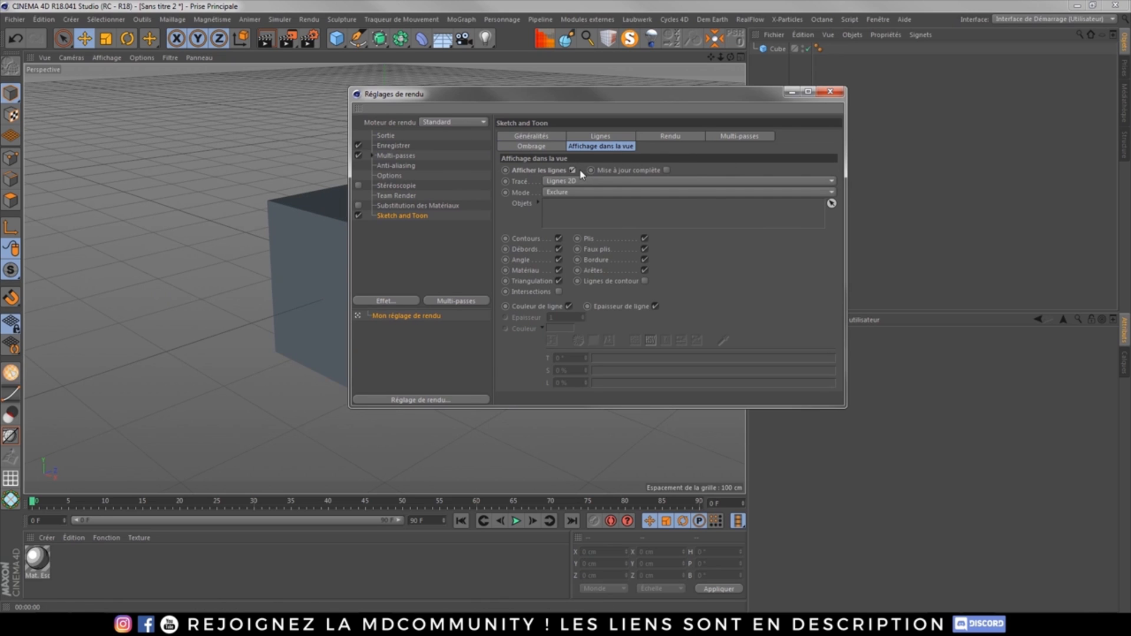
pyautogui.click(573, 170)
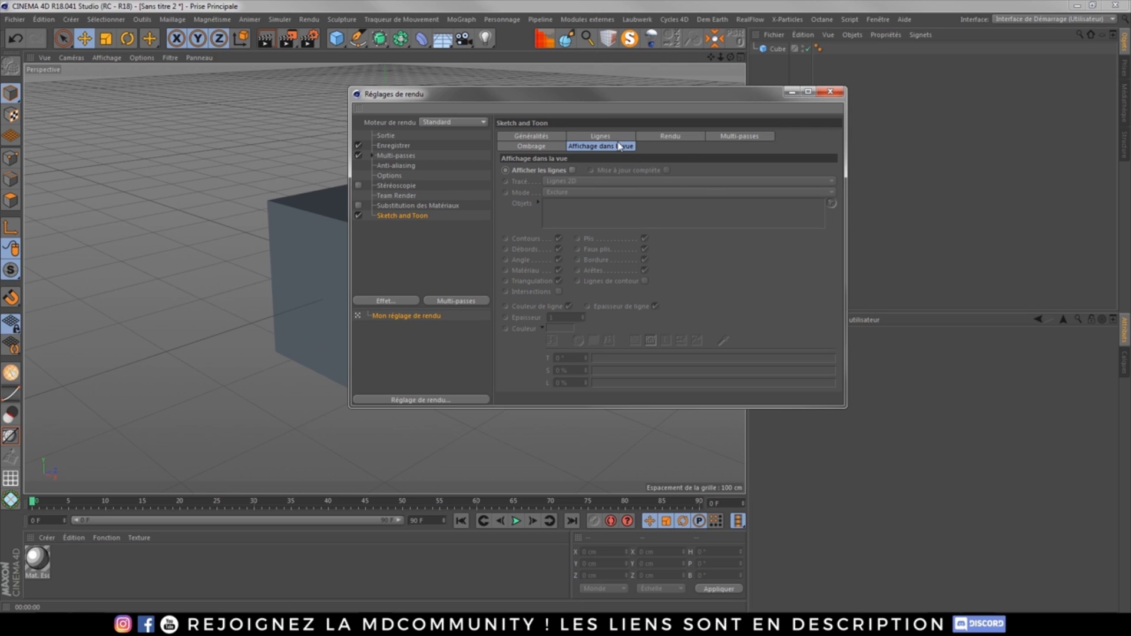
# Review the Sketch and Toon Lignes, Rendu, Multi-passes, Ombrage background and Affichage dans la vue options without changing them.
pyautogui.click(607, 138)
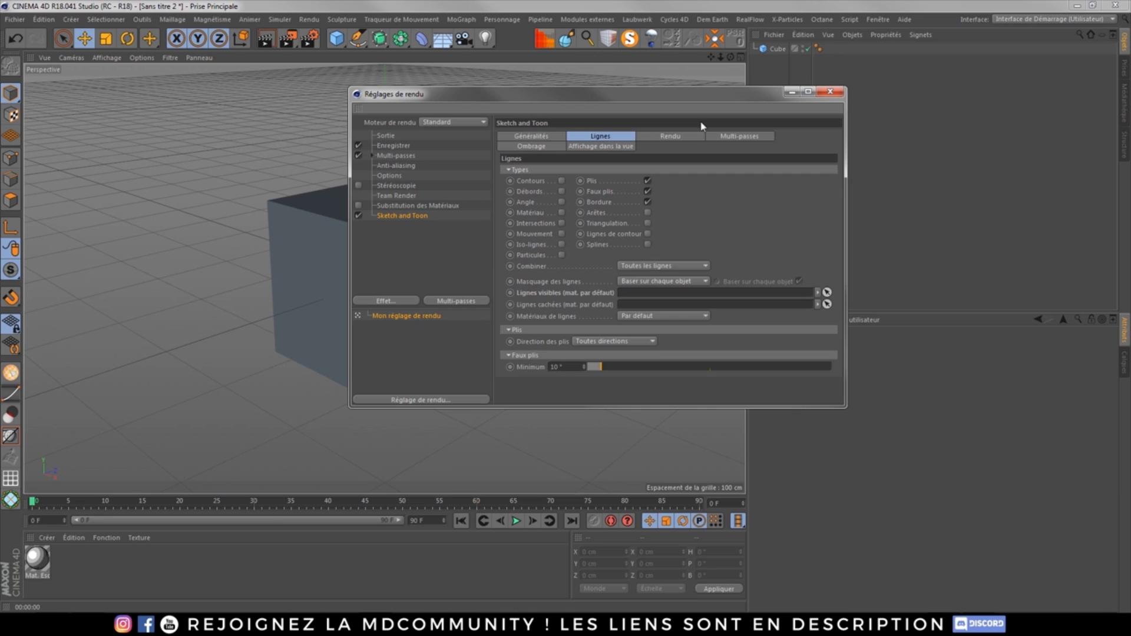
pyautogui.click(670, 136)
pyautogui.click(739, 137)
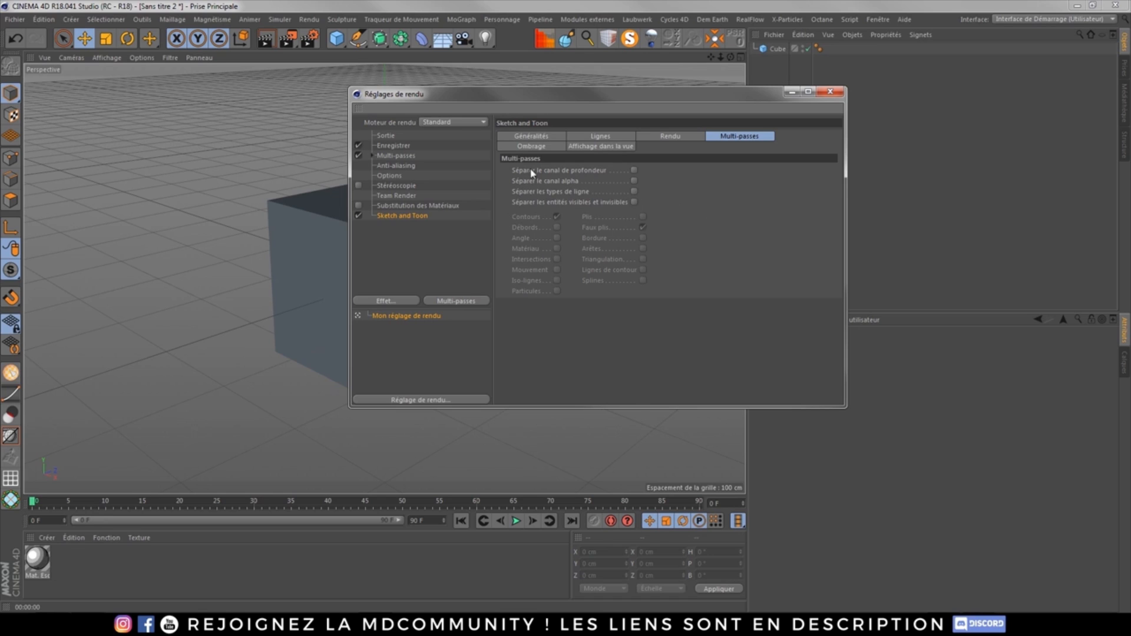
pyautogui.click(533, 146)
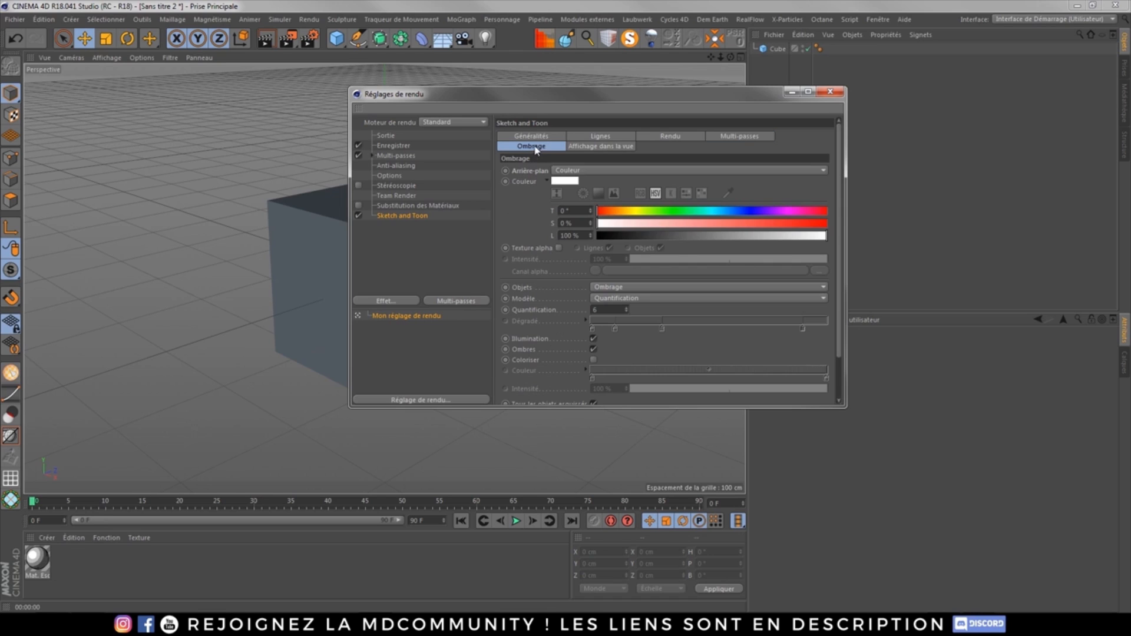
pyautogui.click(570, 170)
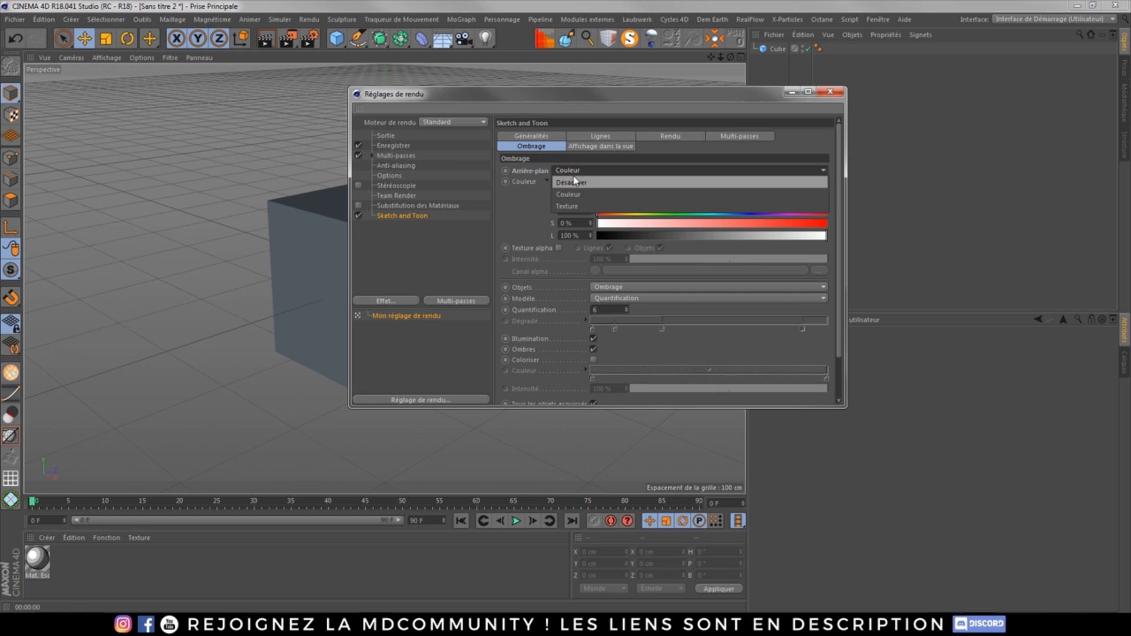
pyautogui.click(525, 186)
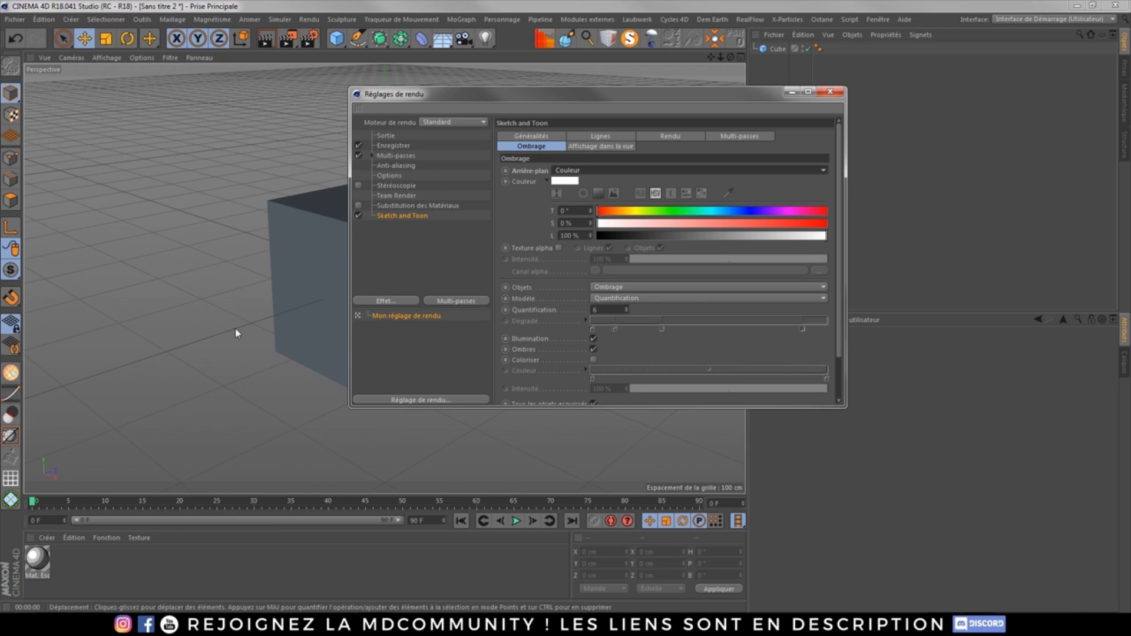
pyautogui.click(613, 146)
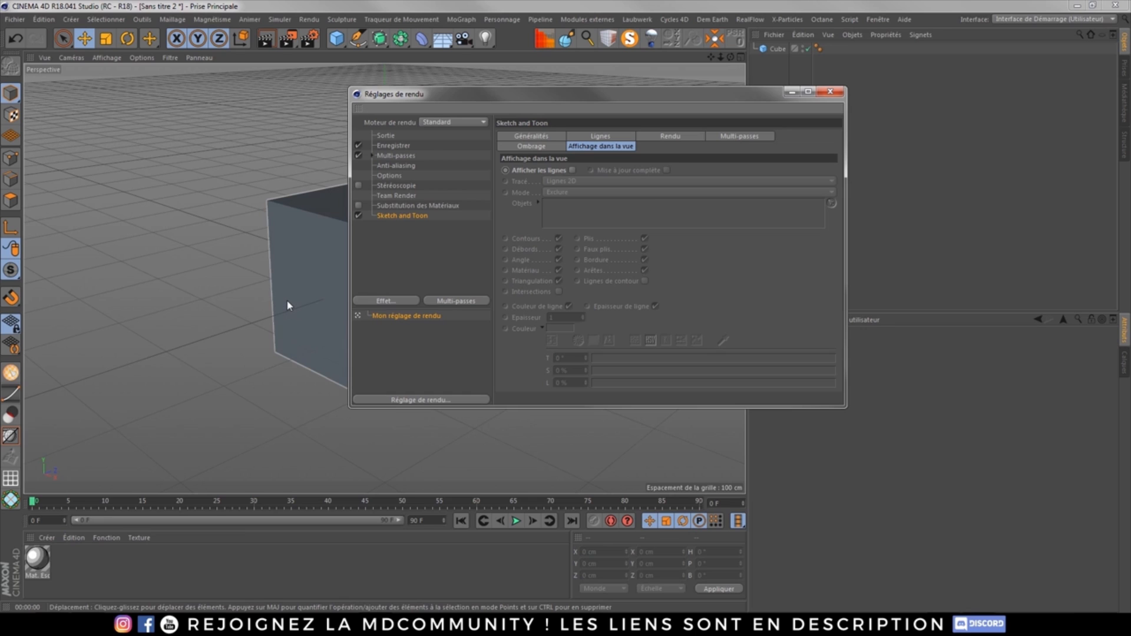
# Close the render settings and create a second sketch material of the Matériau Esquisse type.
pyautogui.click(830, 91)
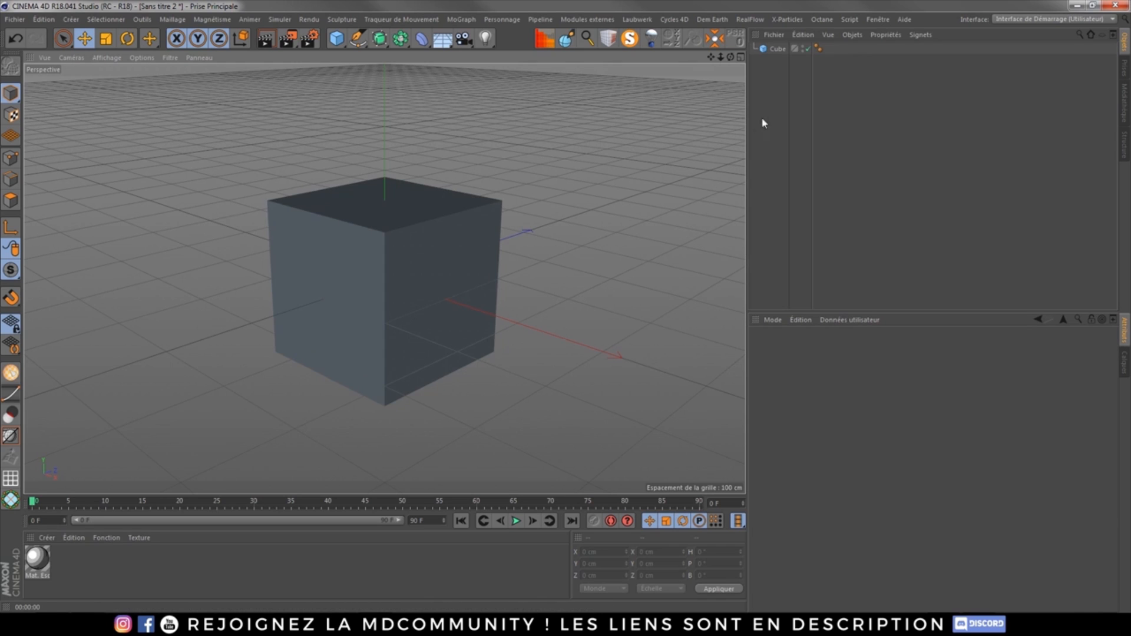
pyautogui.click(777, 48)
pyautogui.click(168, 550)
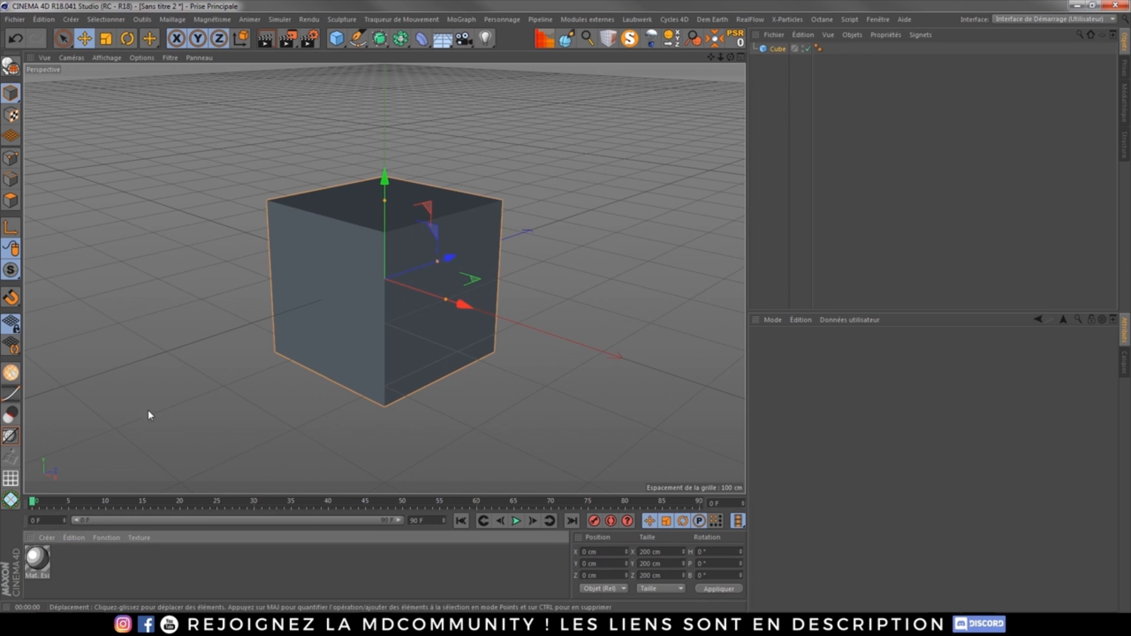
pyautogui.click(39, 538)
pyautogui.moveTo(158, 443)
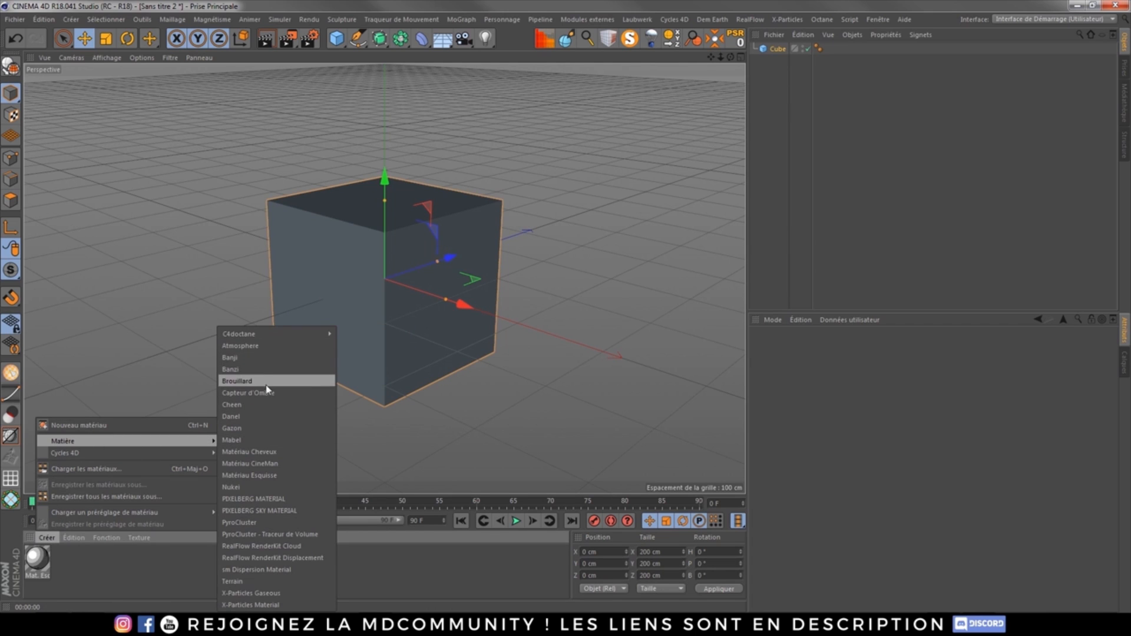
pyautogui.click(255, 476)
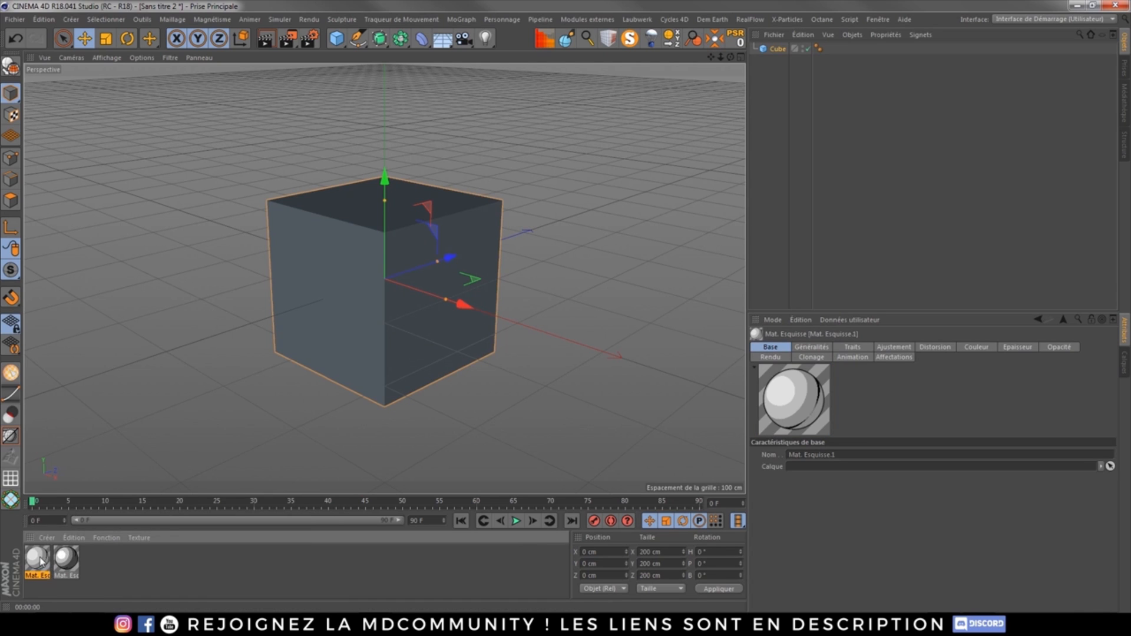
# Apply the new sketch material to the cube and render the view.
pyautogui.moveTo(785, 229); pyautogui.dragTo(782, 49)
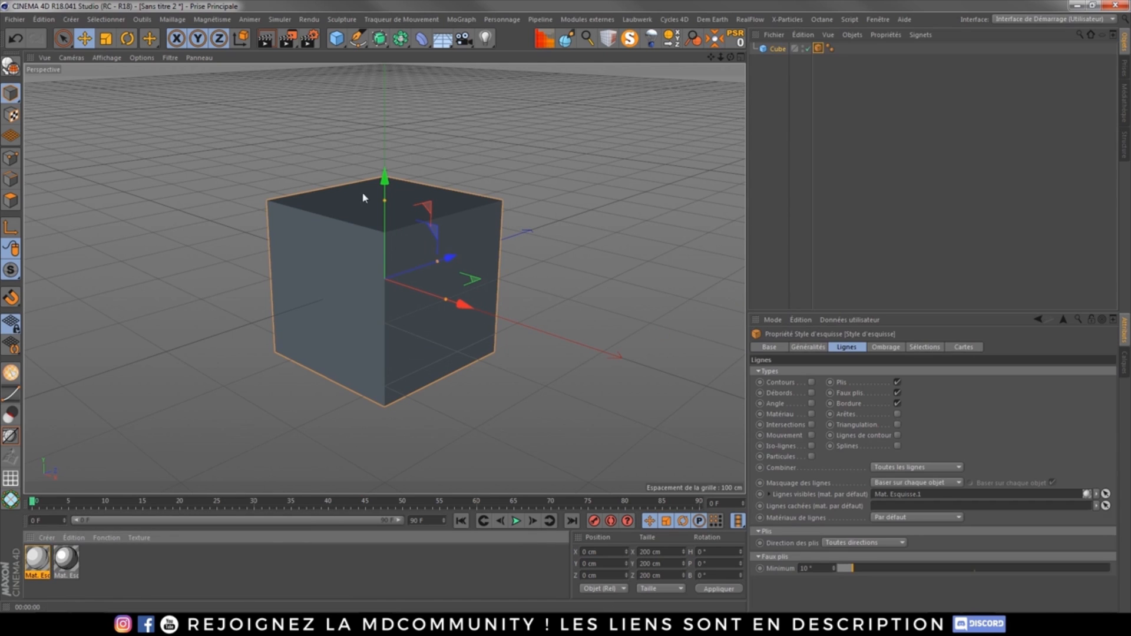
pyautogui.click(265, 39)
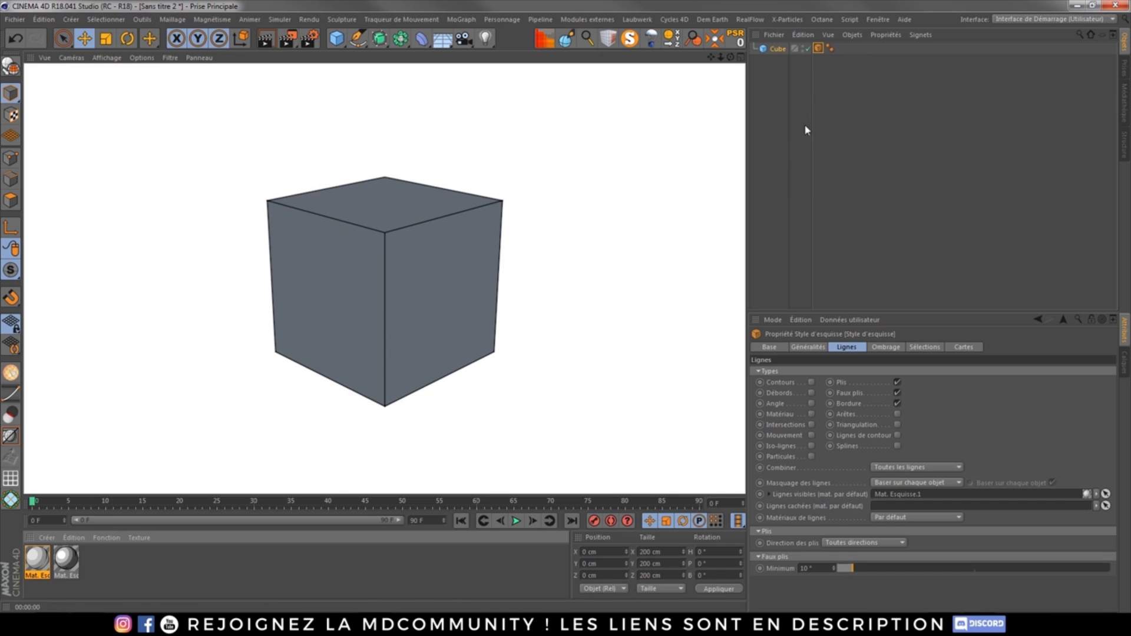
# Create a new standard material with Couleur and Réflexion turned off and Luminescence turned on.
pyautogui.doubleClick(103, 574)
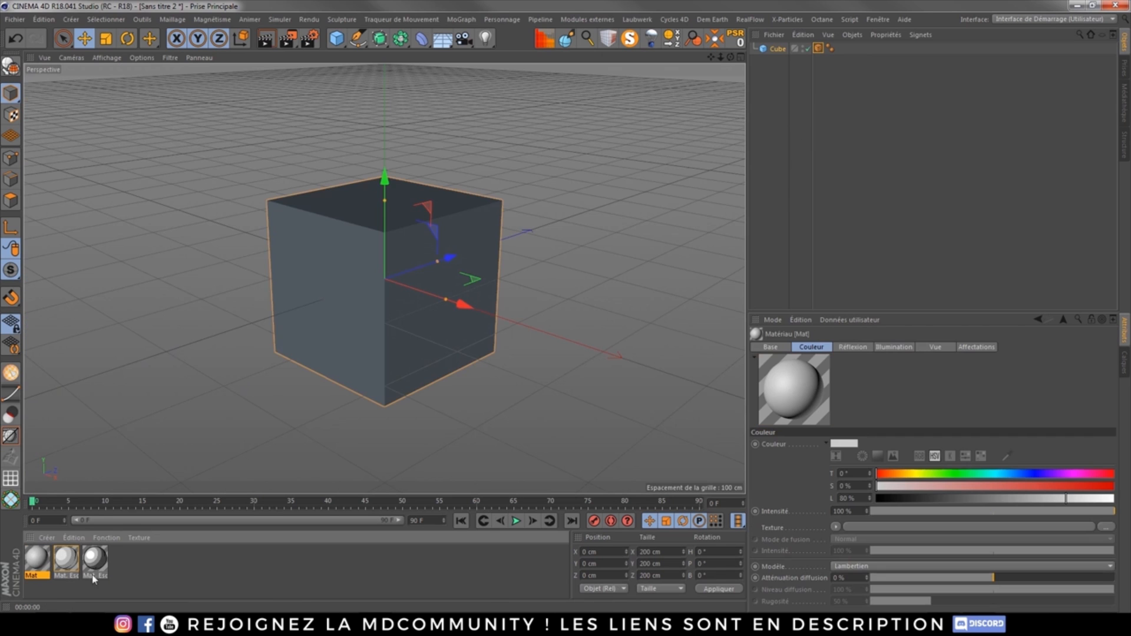
pyautogui.doubleClick(39, 557)
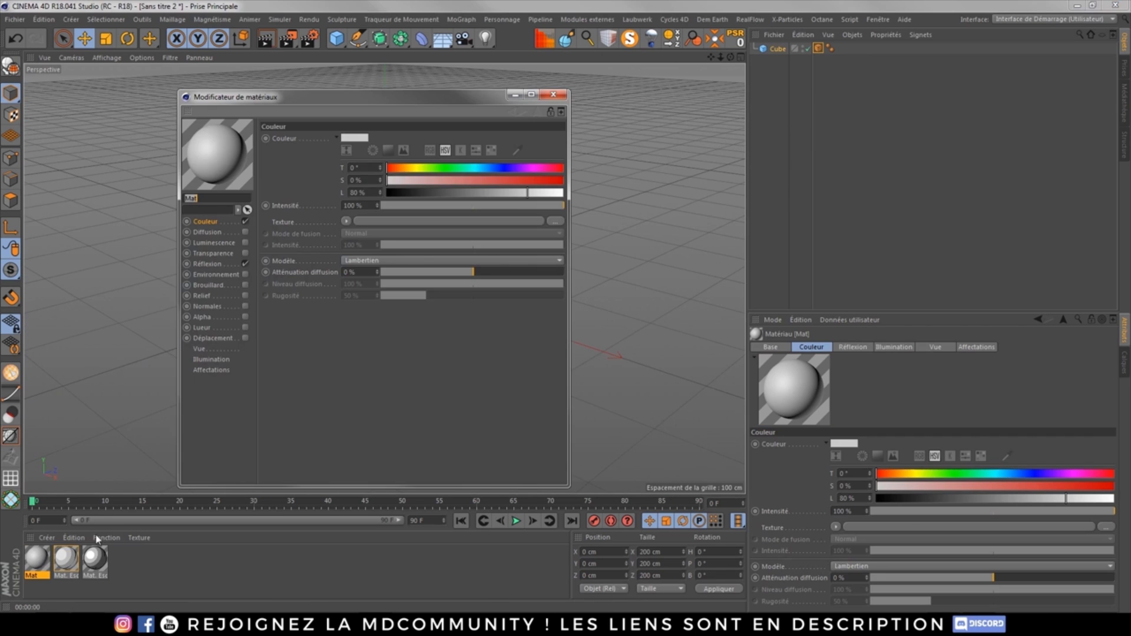
pyautogui.click(245, 221)
pyautogui.click(245, 264)
pyautogui.click(245, 242)
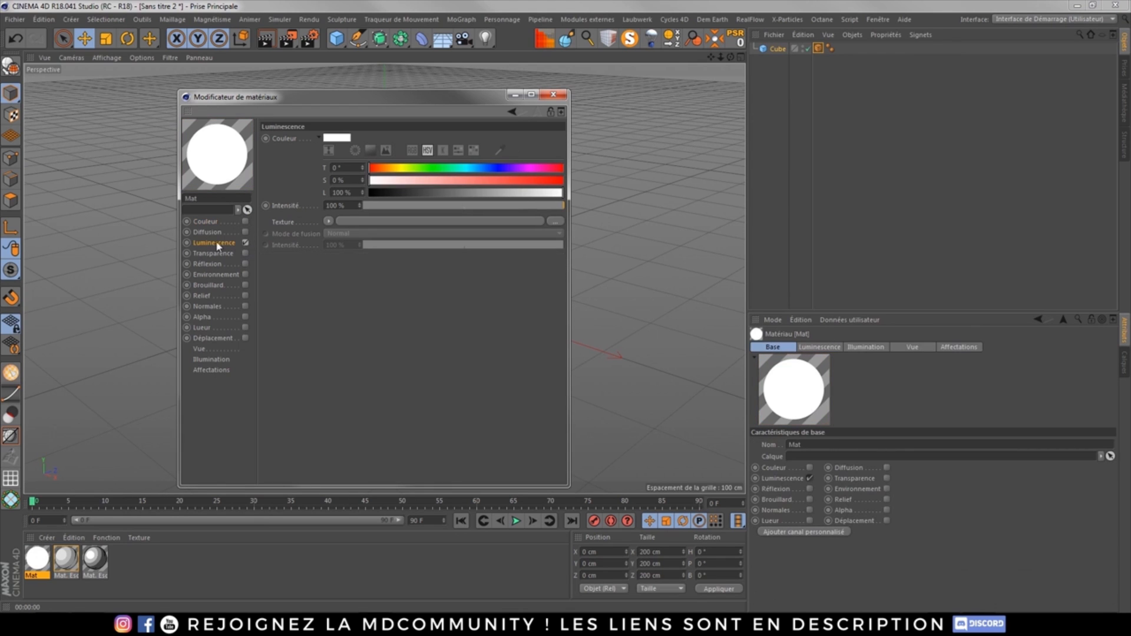
pyautogui.click(554, 95)
# Apply the white luminescent material to the cube and render the view.
pyautogui.moveTo(39, 558); pyautogui.dragTo(827, 52)
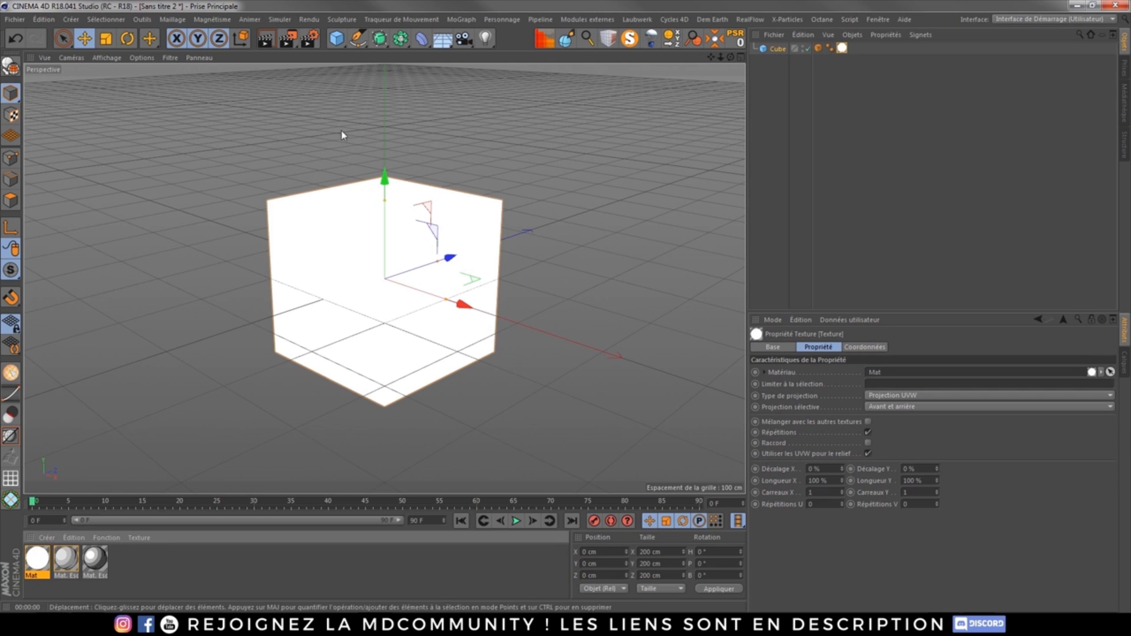
pyautogui.click(266, 39)
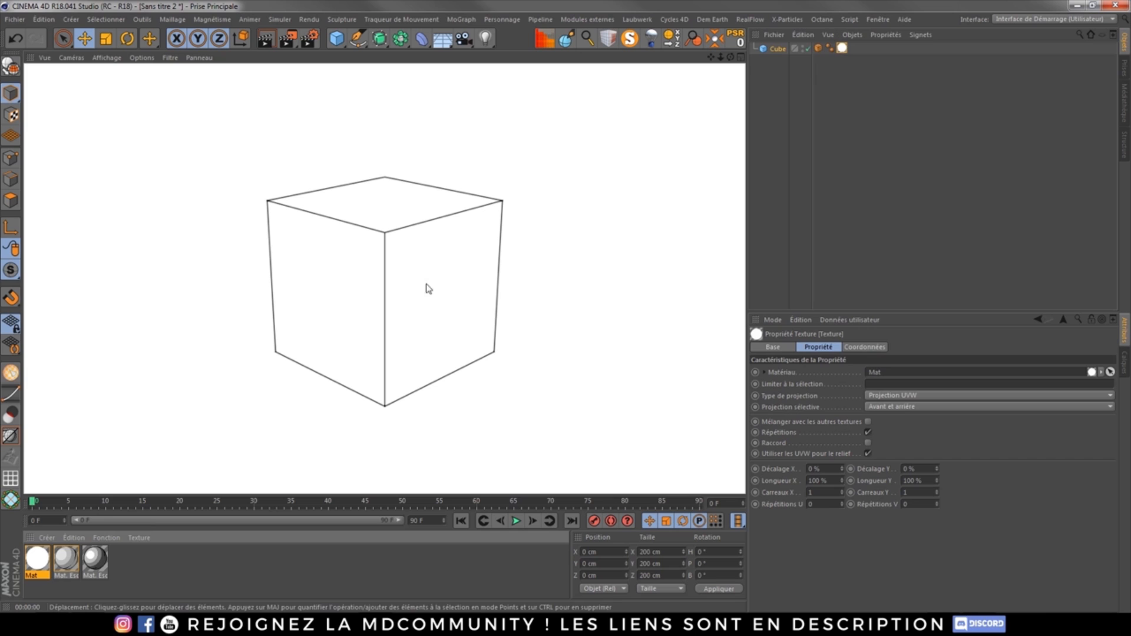
pyautogui.click(544, 296)
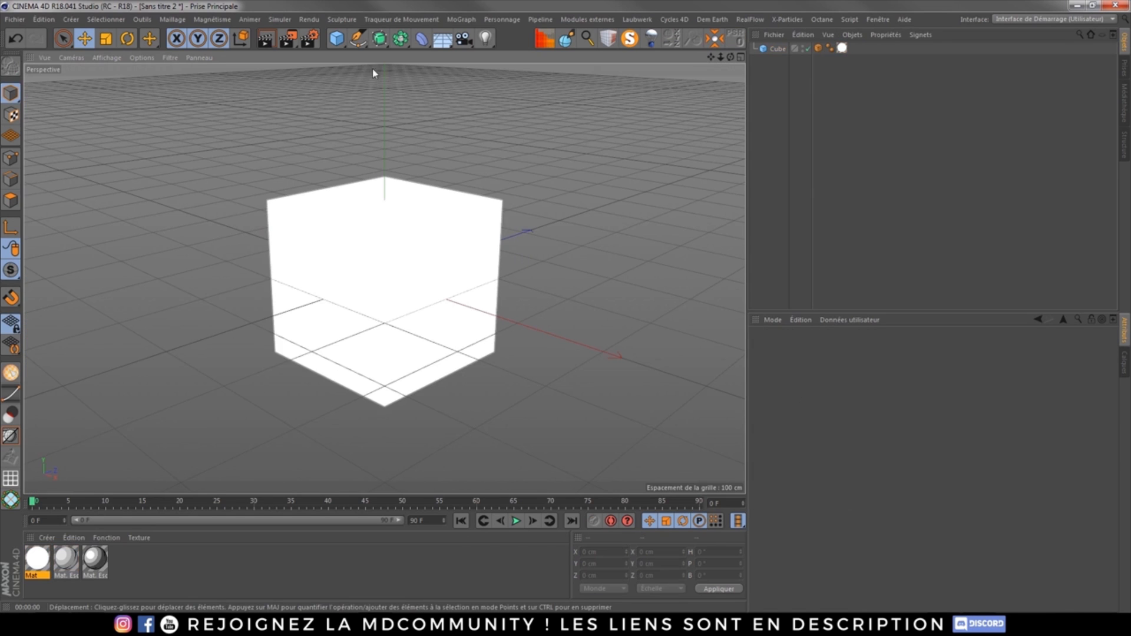
# Add a Pantin figure and move the cube's sketch style and Mat texture tags onto it.
pyautogui.click(336, 38)
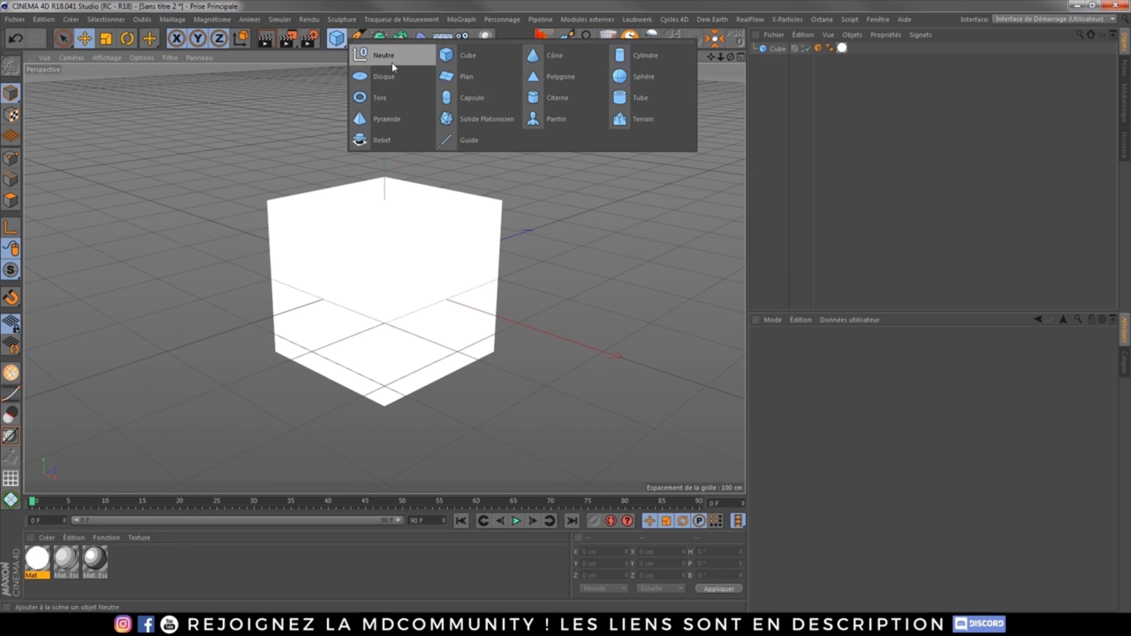
pyautogui.click(543, 115)
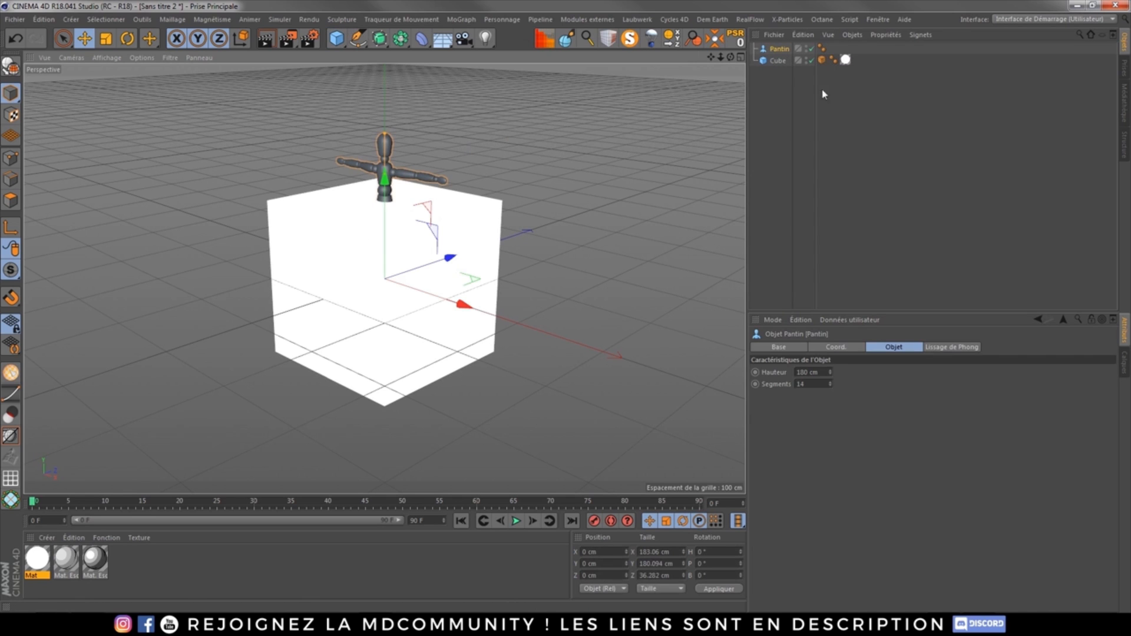
pyautogui.click(807, 47)
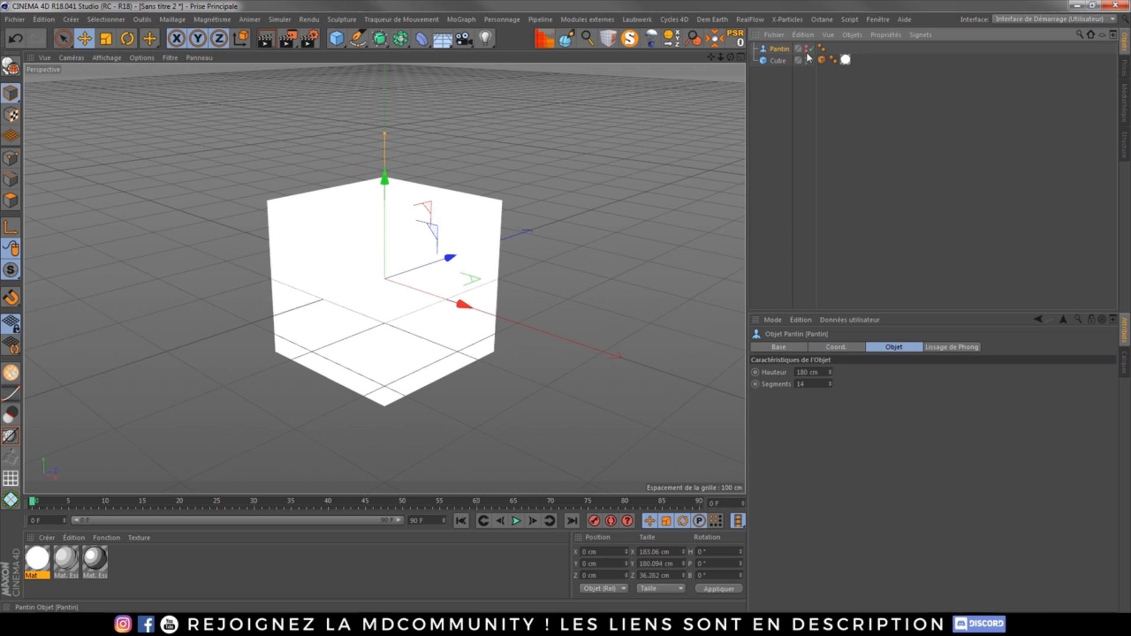
pyautogui.moveTo(833, 44); pyautogui.dragTo(845, 48)
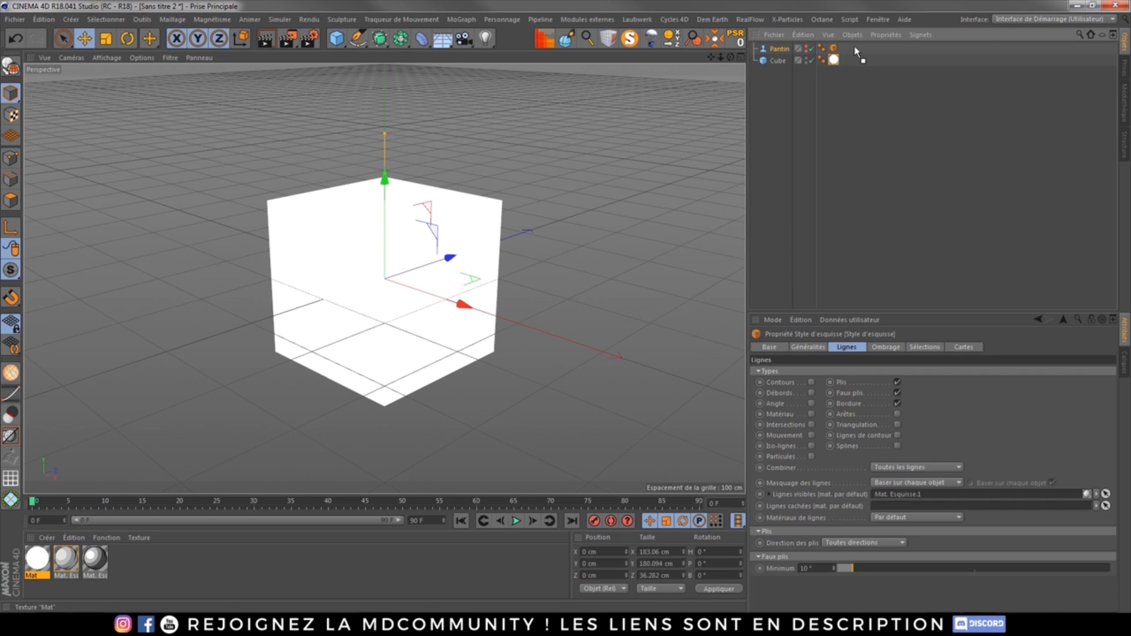
# Hide the cube, show the Pantin in the viewport and render the view.
pyautogui.click(806, 58)
pyautogui.click(807, 48)
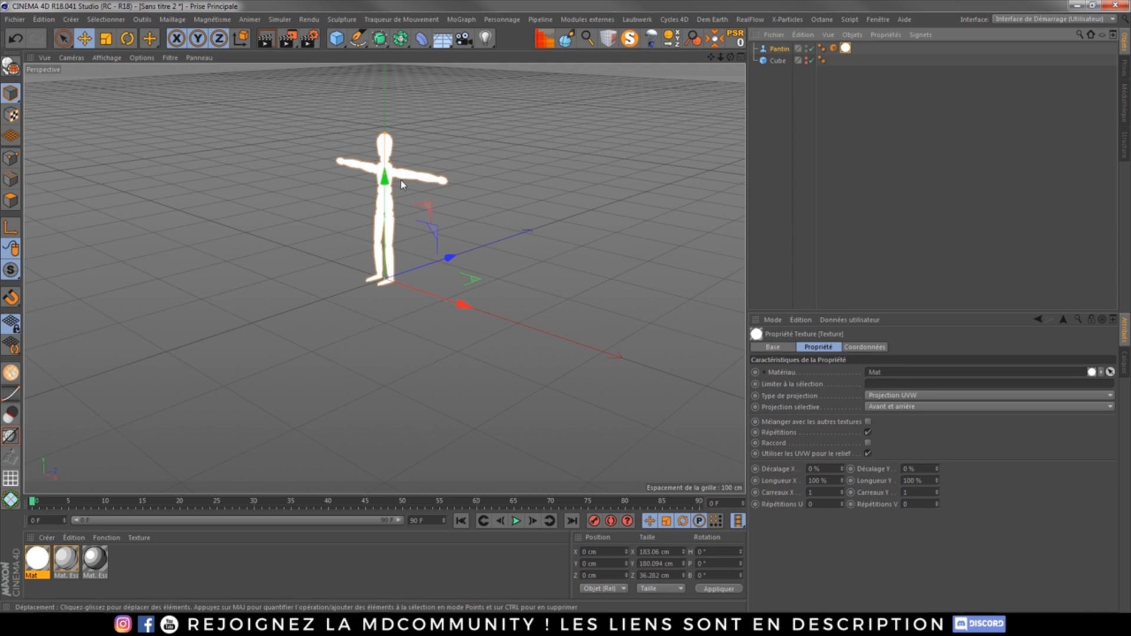
pyautogui.scroll(5, 397, 182)
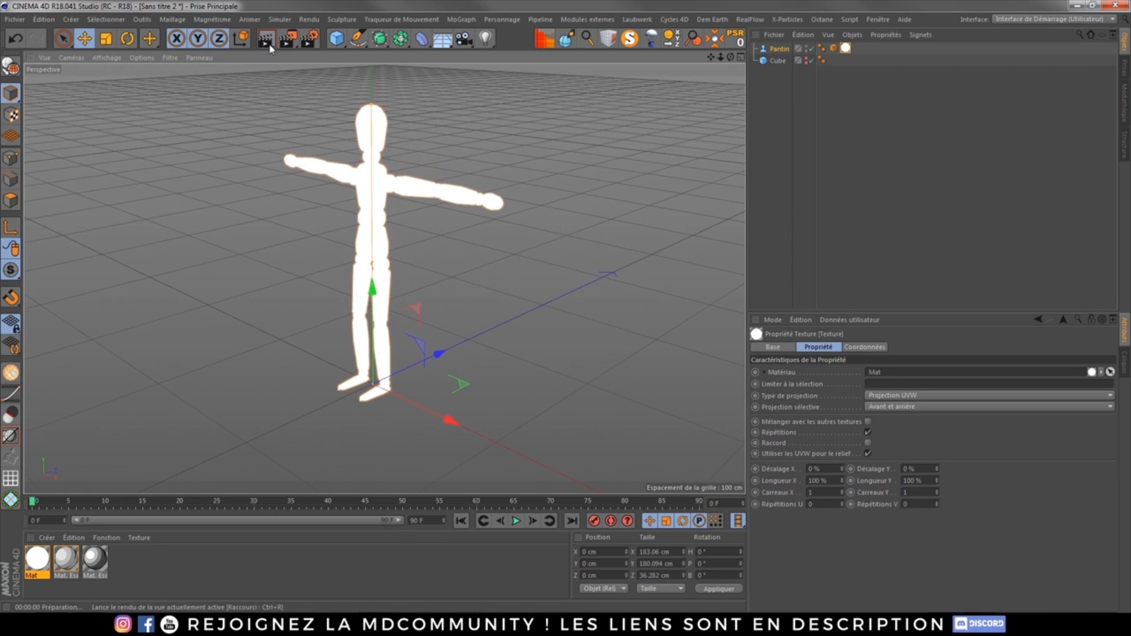
pyautogui.click(265, 38)
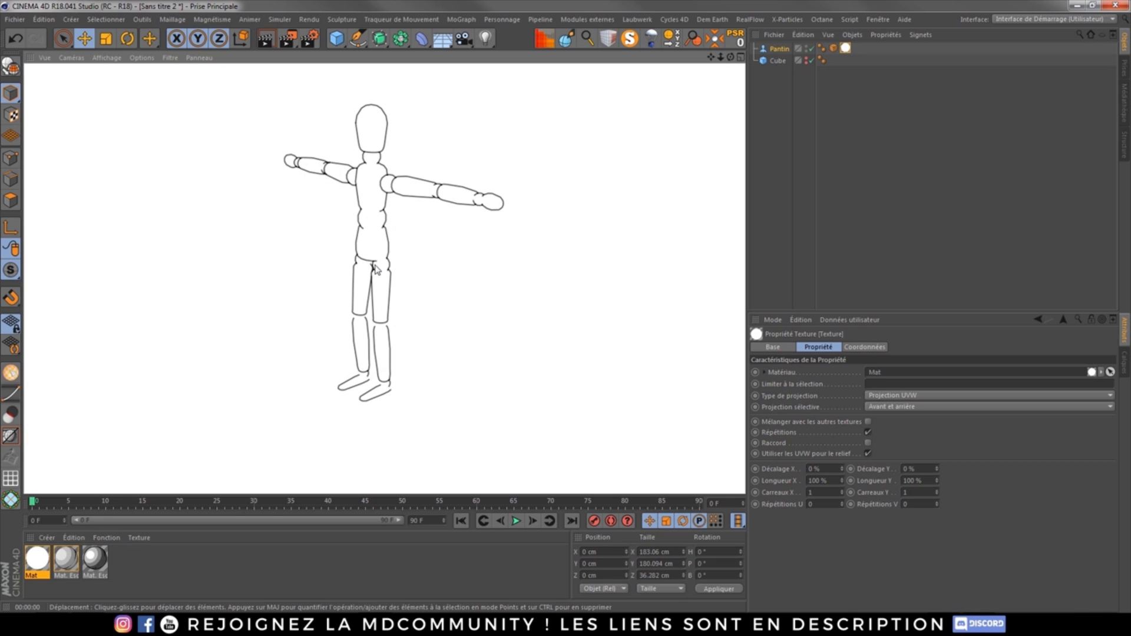
# Review the Sketch and Toon Multi-passes, Rendu, Lignes and Ombrage render settings, and close the window.
pyautogui.click(309, 39)
pyautogui.click(739, 136)
pyautogui.click(670, 136)
pyautogui.click(600, 136)
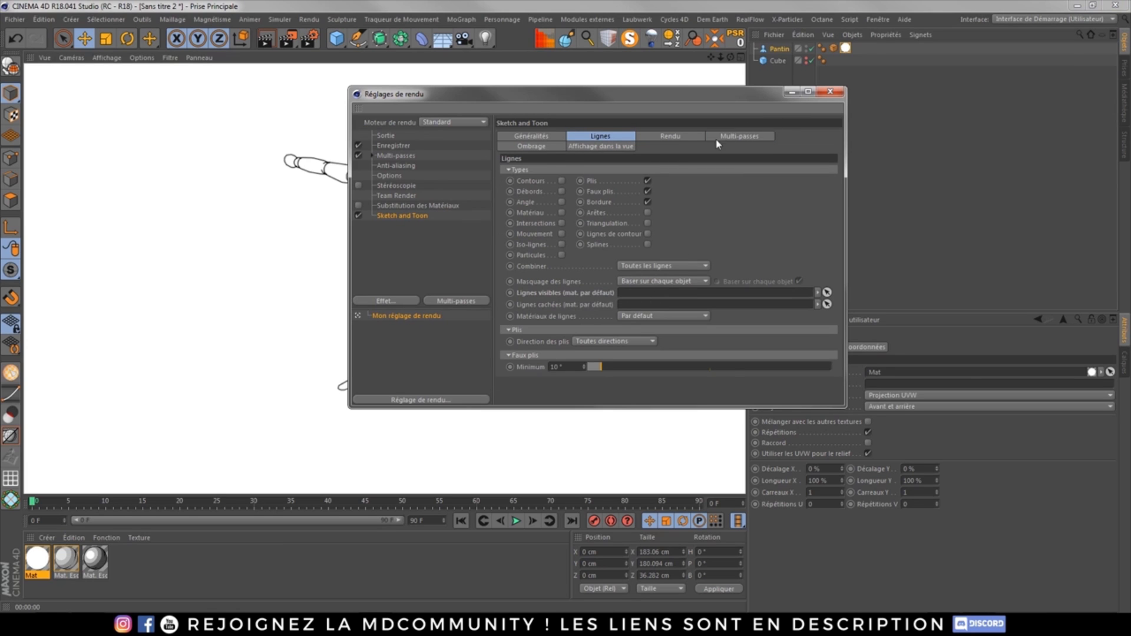
pyautogui.click(547, 146)
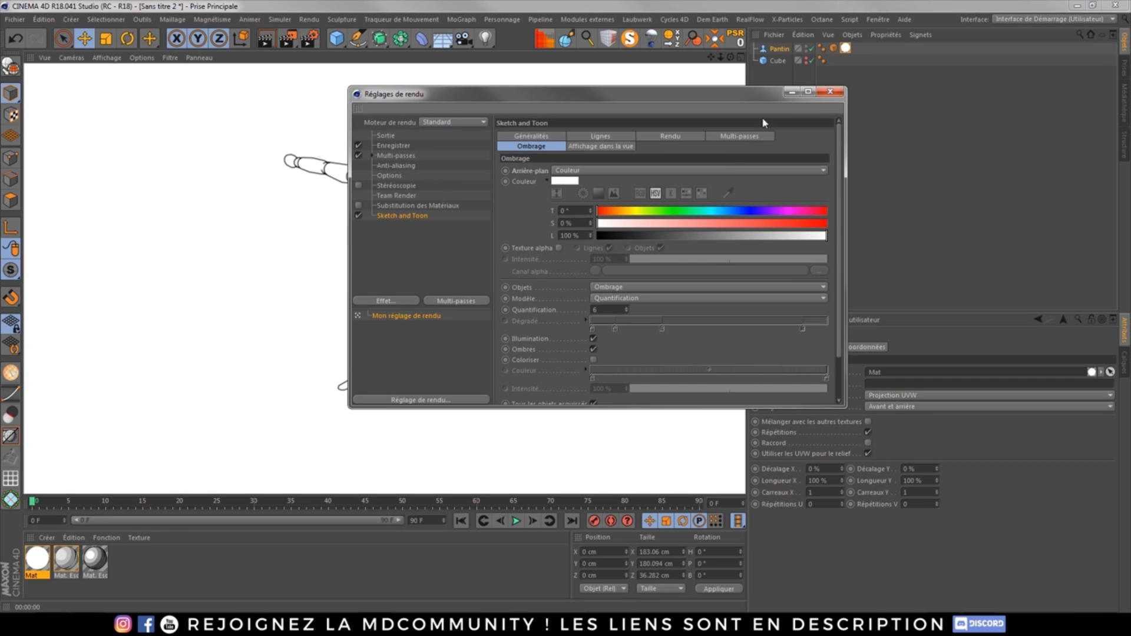
pyautogui.click(808, 92)
pyautogui.click(1115, 7)
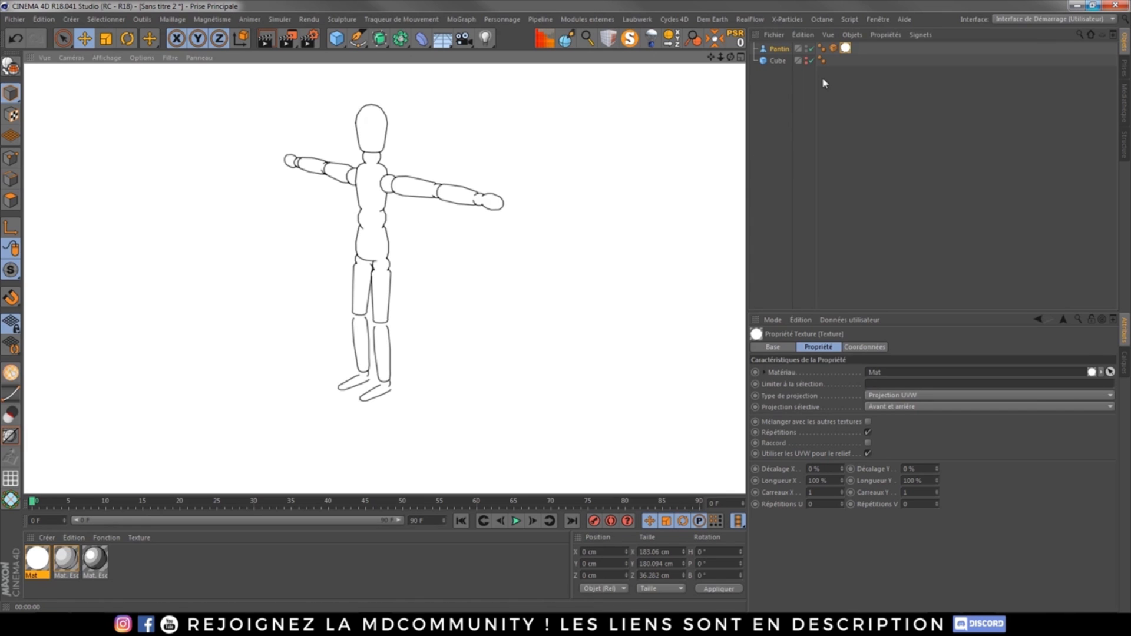
# Inspect the Généralités and Traits settings of the Mat. Esquisse.1 material used by the Pantin's sketch style.
pyautogui.click(833, 51)
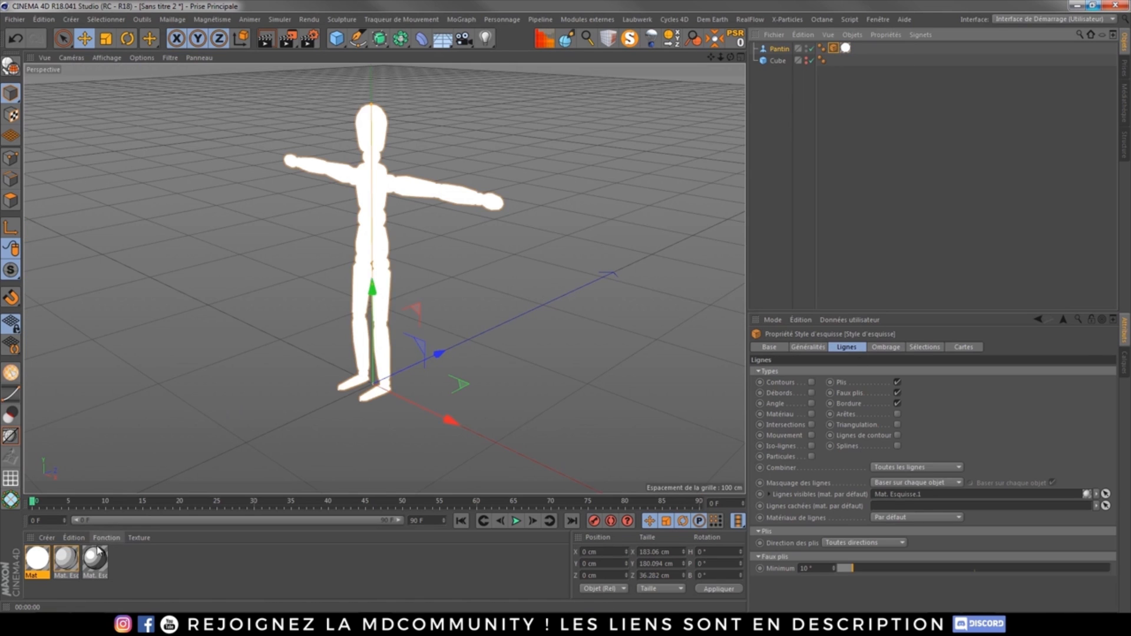
pyautogui.doubleClick(66, 559)
pyautogui.moveTo(313, 81); pyautogui.dragTo(672, 79)
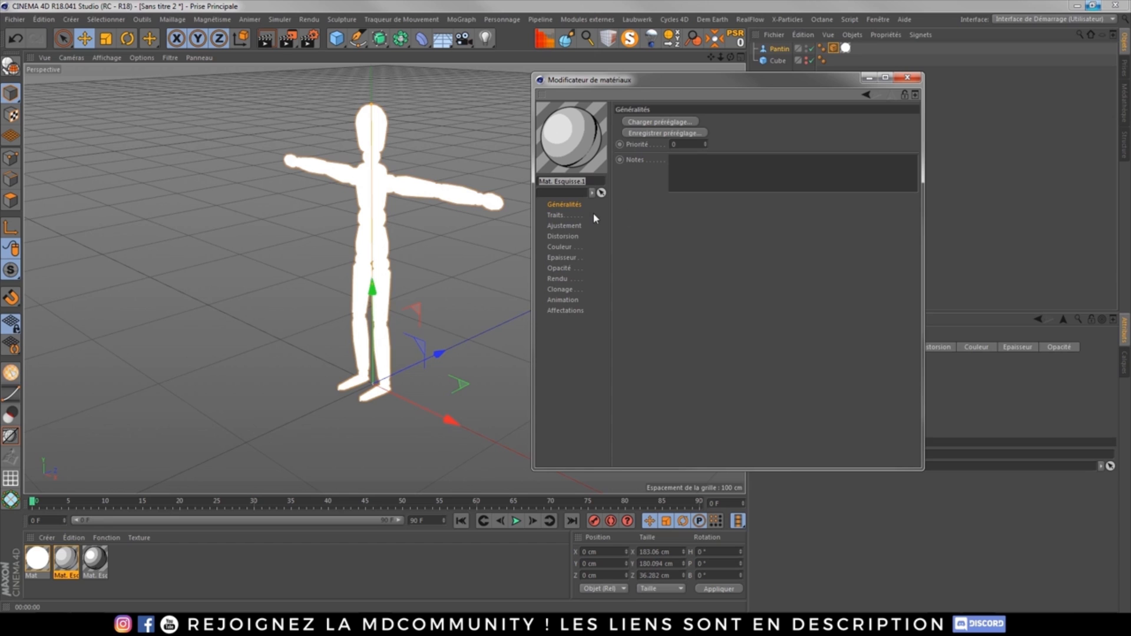
pyautogui.moveTo(646, 77)
pyautogui.mouseDown()
pyautogui.moveTo(600, 69)
pyautogui.moveTo(637, 70)
pyautogui.mouseUp()
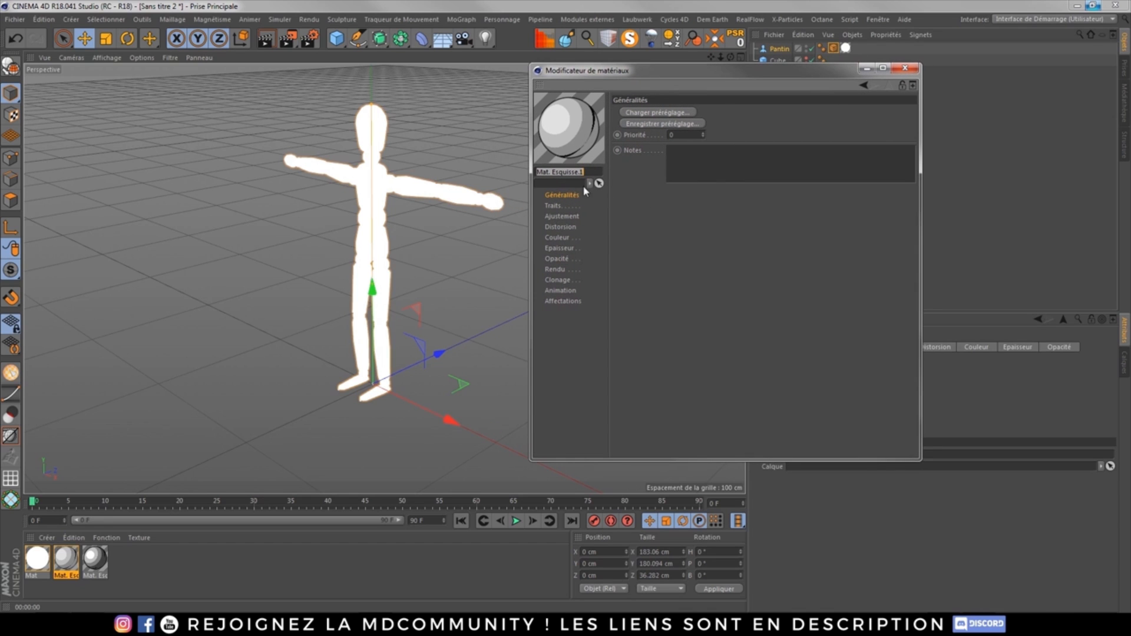
pyautogui.click(560, 206)
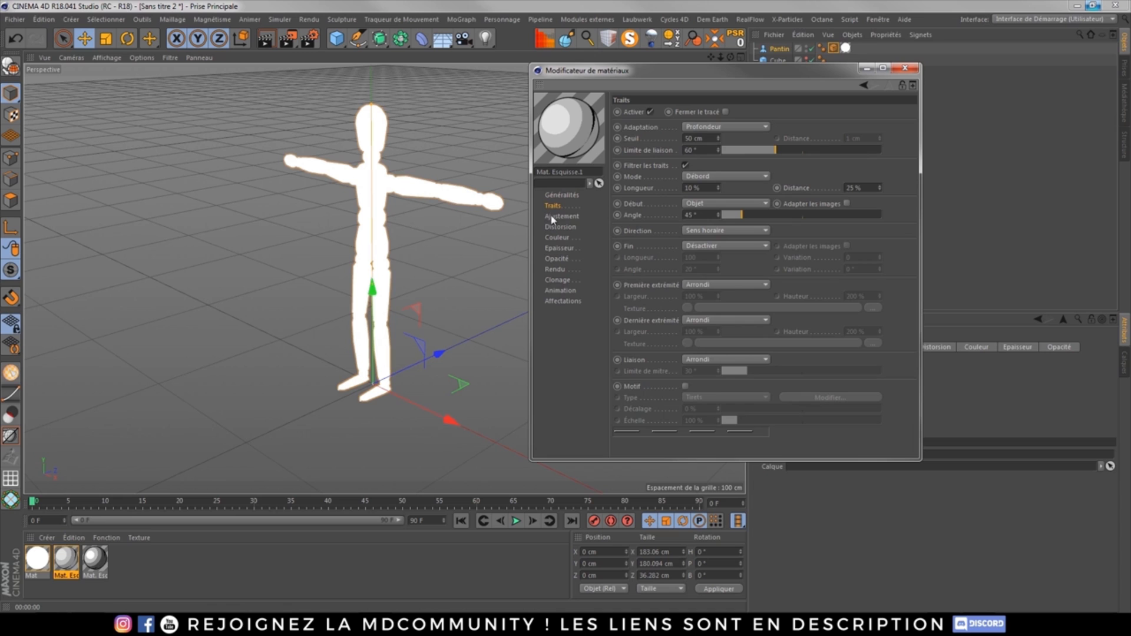
pyautogui.click(903, 70)
# Render the Pantin with its current sketch style lines, try Arêtes in another render, and turn Arêtes off again.
pyautogui.click(832, 48)
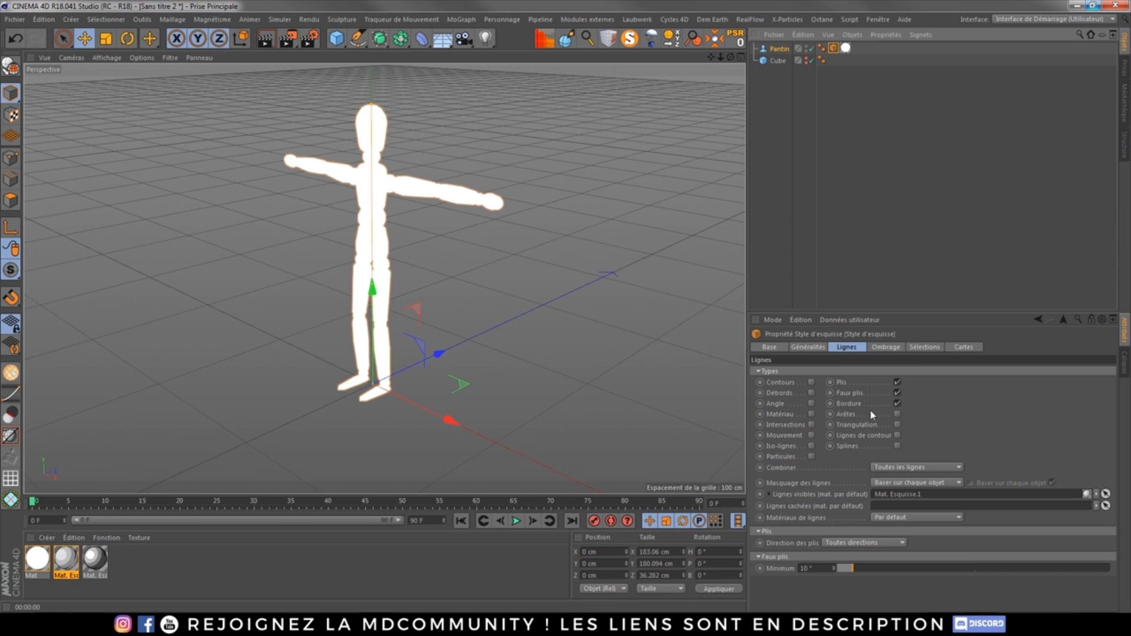
pyautogui.click(265, 39)
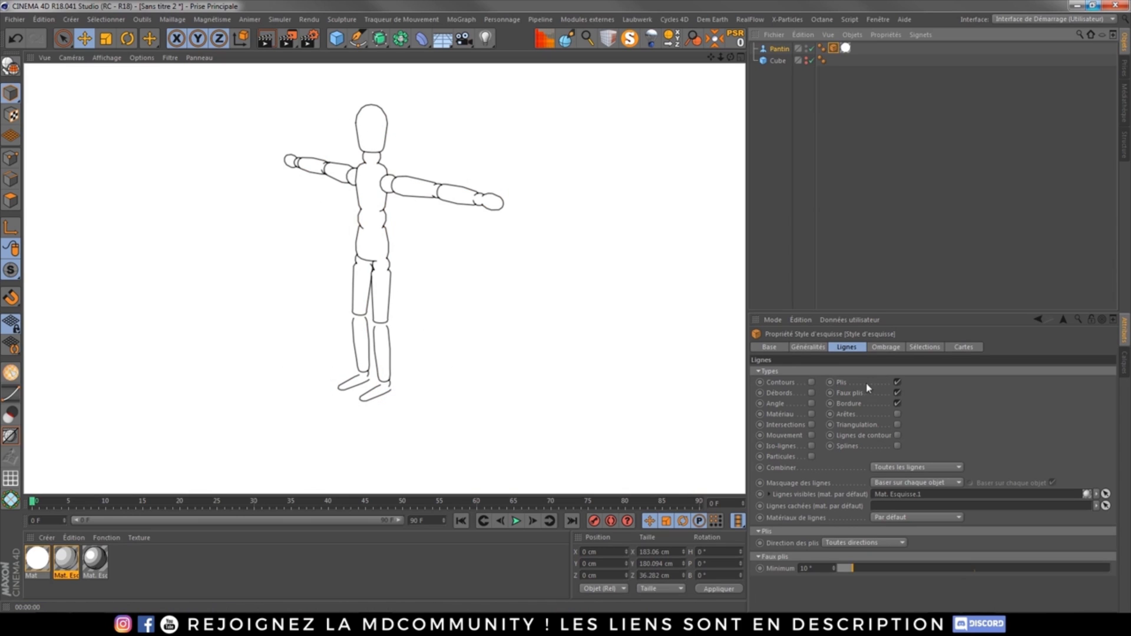
pyautogui.click(898, 415)
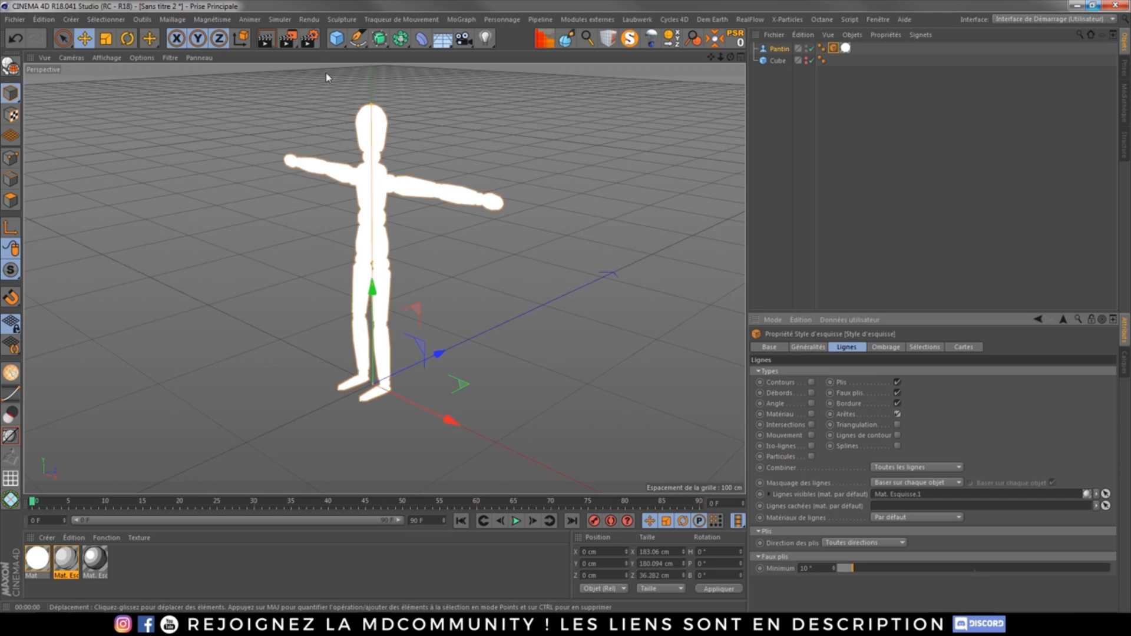
pyautogui.click(266, 38)
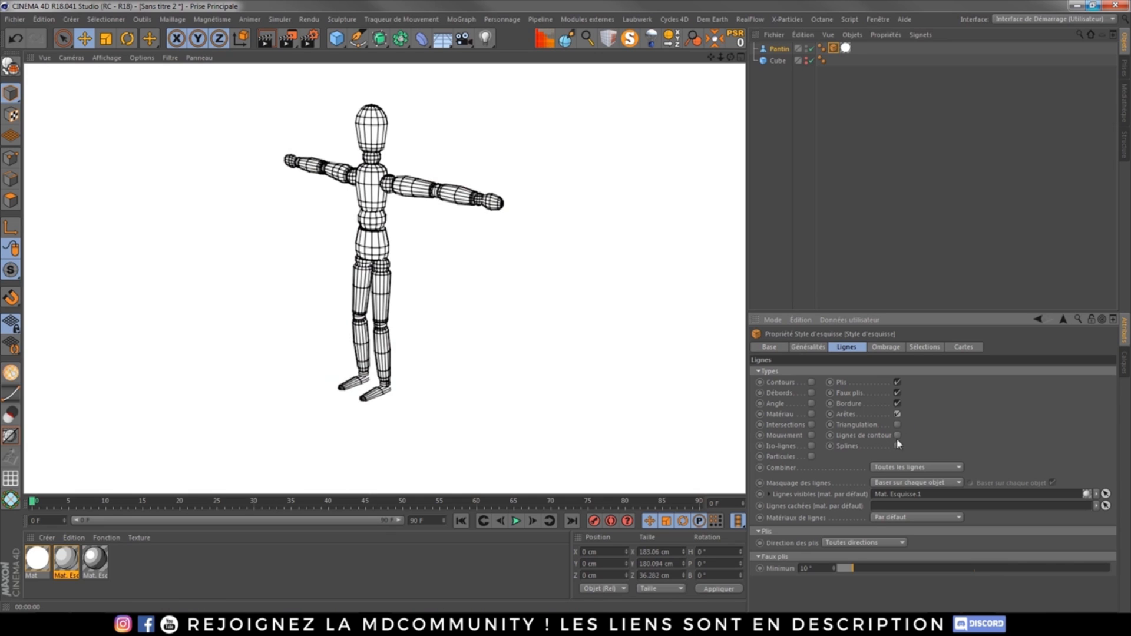
pyautogui.click(900, 414)
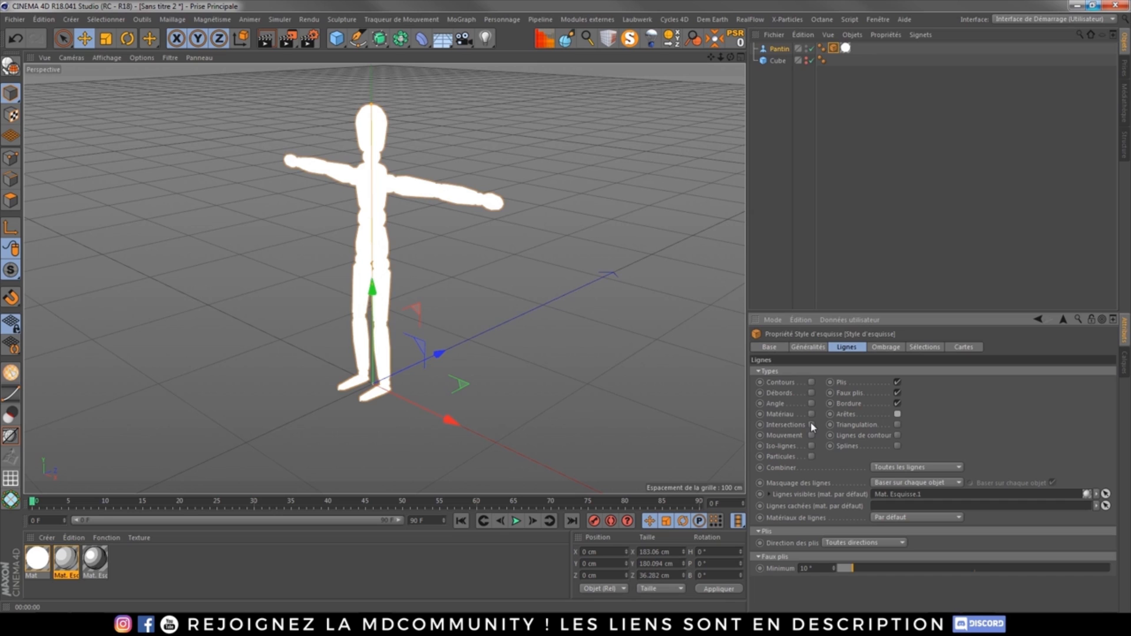
# Try rendering the Pantin with only the Contours line type, turning off Plis, Faux plis and Bordure.
pyautogui.click(811, 382)
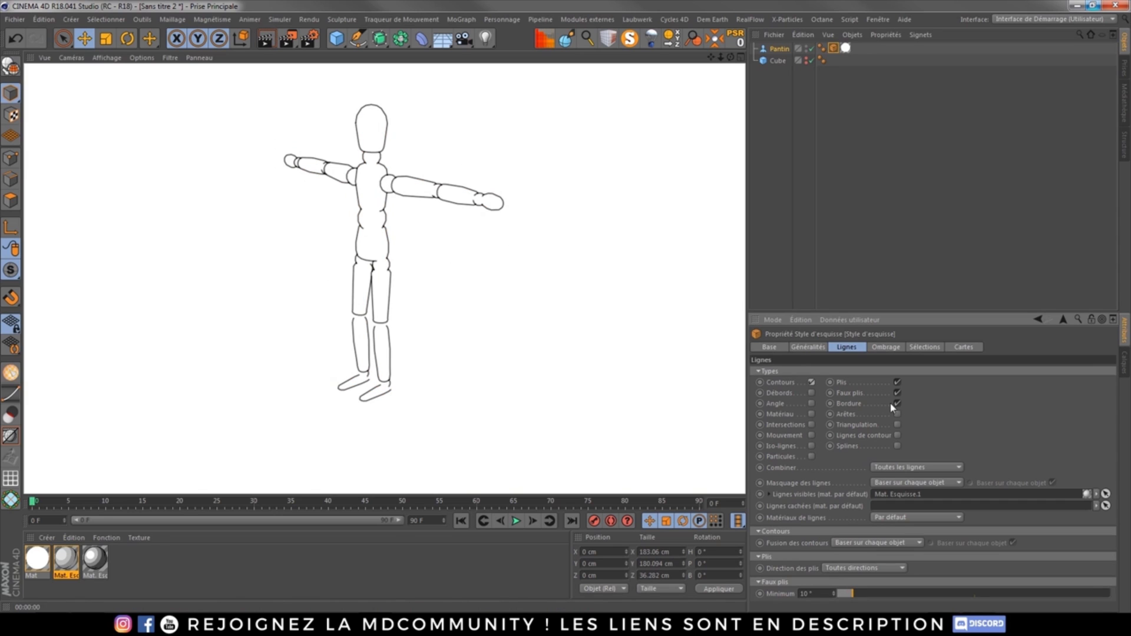
pyautogui.click(897, 382)
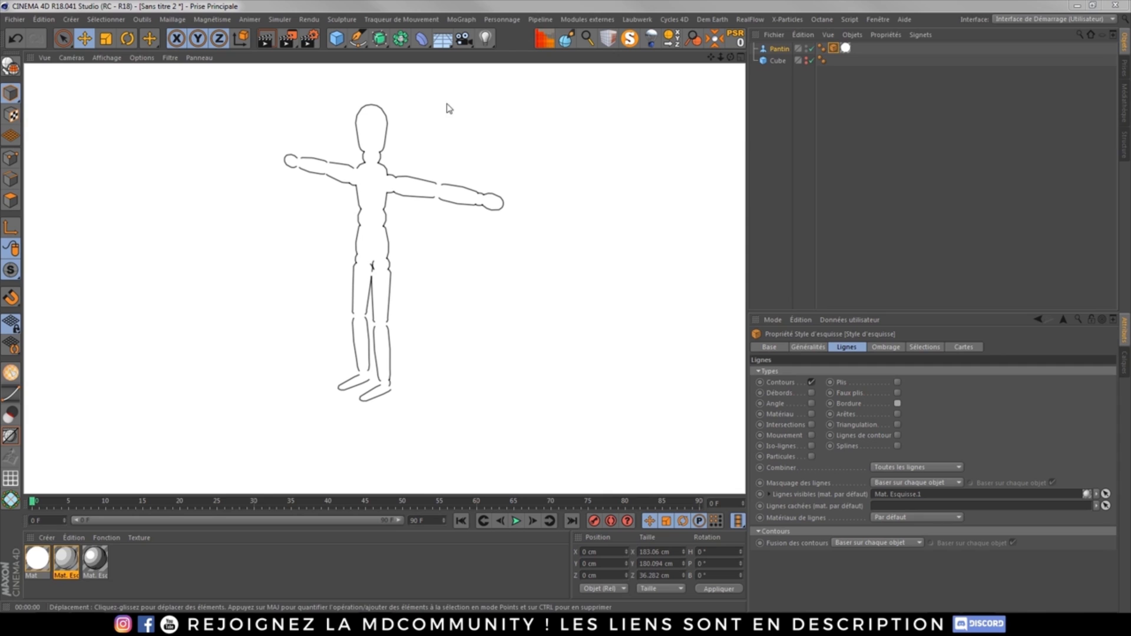
# Turn Contours off, re-enable Plis, Faux plis and Bordure in the Pantin's sketch style, and render the view.
pyautogui.click(812, 382)
pyautogui.click(897, 383)
pyautogui.click(897, 393)
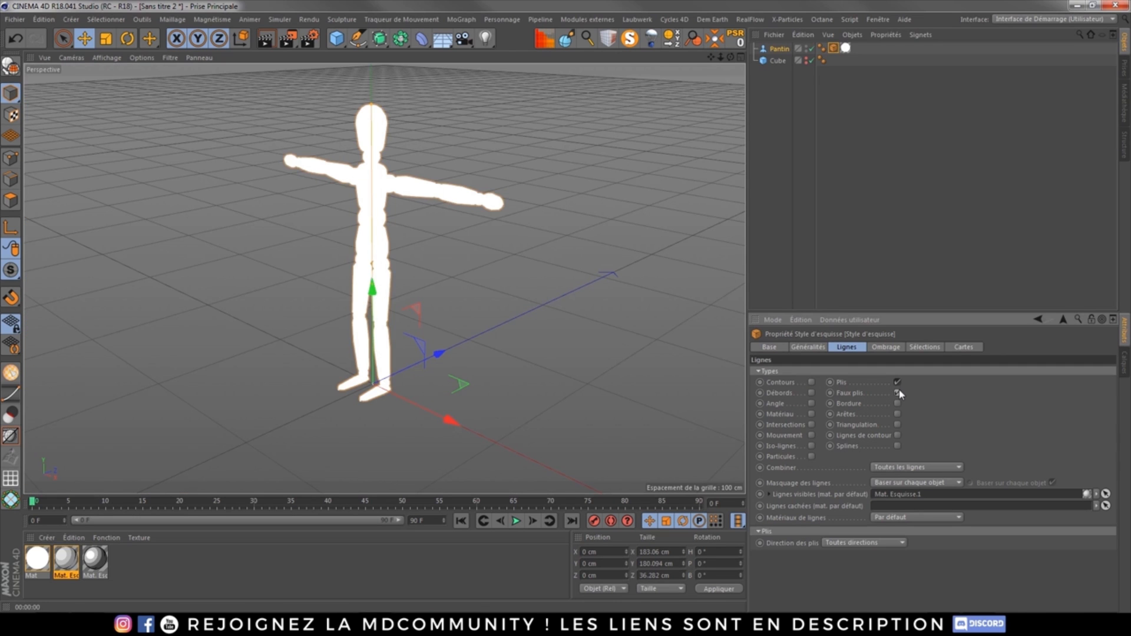
pyautogui.click(897, 403)
pyautogui.click(276, 40)
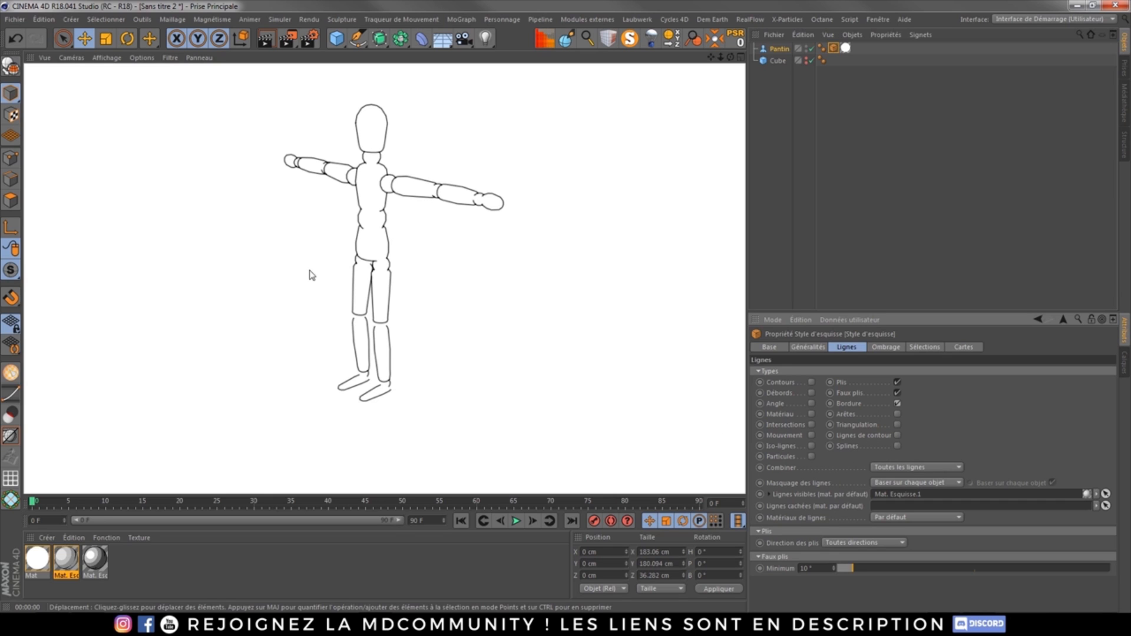
pyautogui.click(516, 110)
pyautogui.click(358, 38)
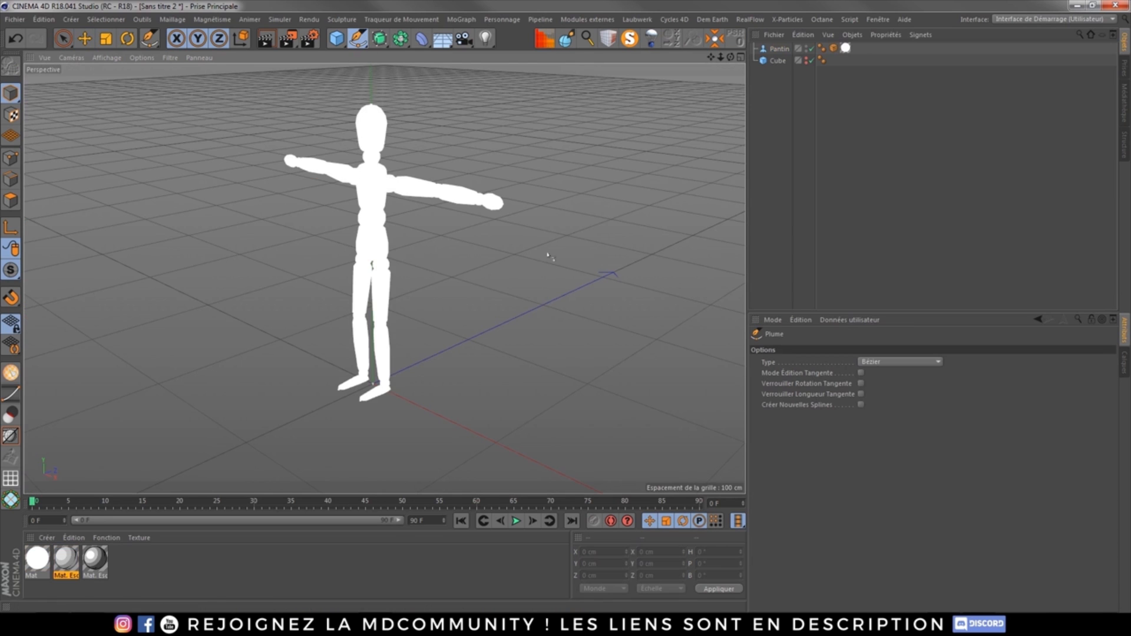
pyautogui.moveTo(582, 144); pyautogui.dragTo(443, 275)
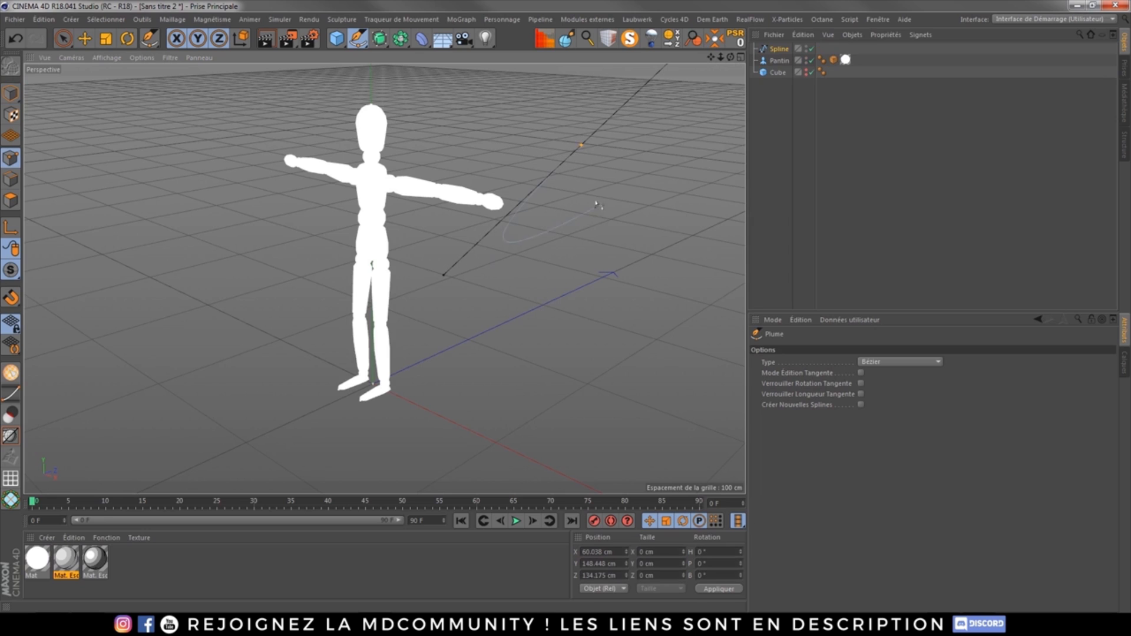
pyautogui.hotkey('ctrl', 'z')
pyautogui.hotkey('ctrl', 'z')
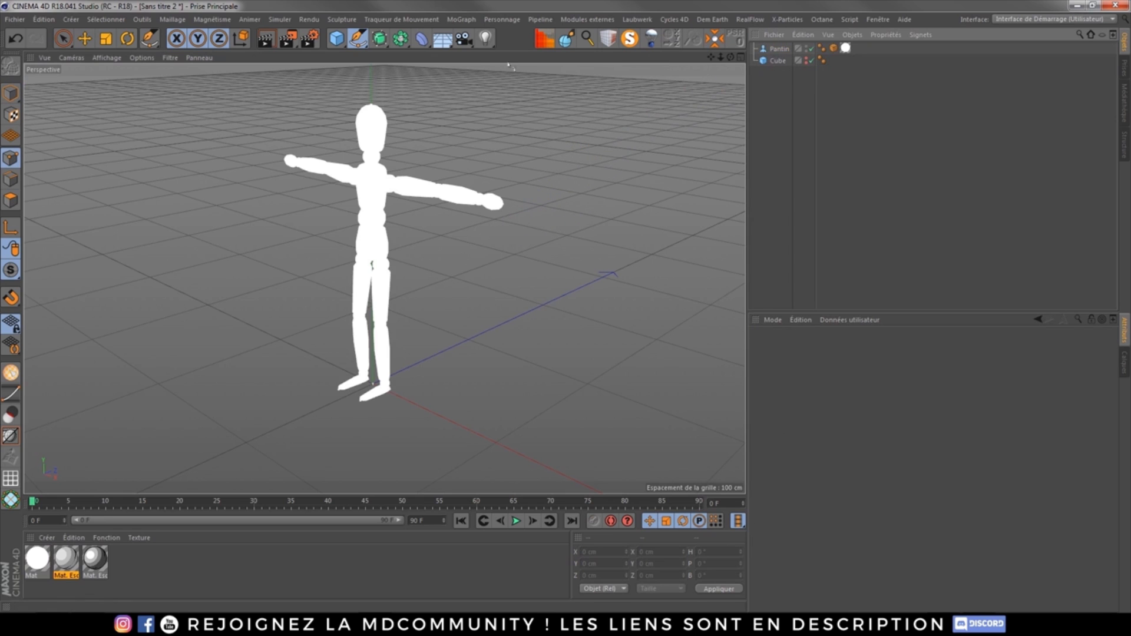
# Draw a long winding freehand spline around the Pantin with the Esquisser tool and render the view.
pyautogui.click(358, 40)
pyautogui.click(397, 77)
pyautogui.moveTo(569, 159)
pyautogui.mouseDown()
pyautogui.moveTo(516, 240)
pyautogui.moveTo(252, 134)
pyautogui.mouseUp()
pyautogui.moveTo(177, 433); pyautogui.dragTo(176, 433)
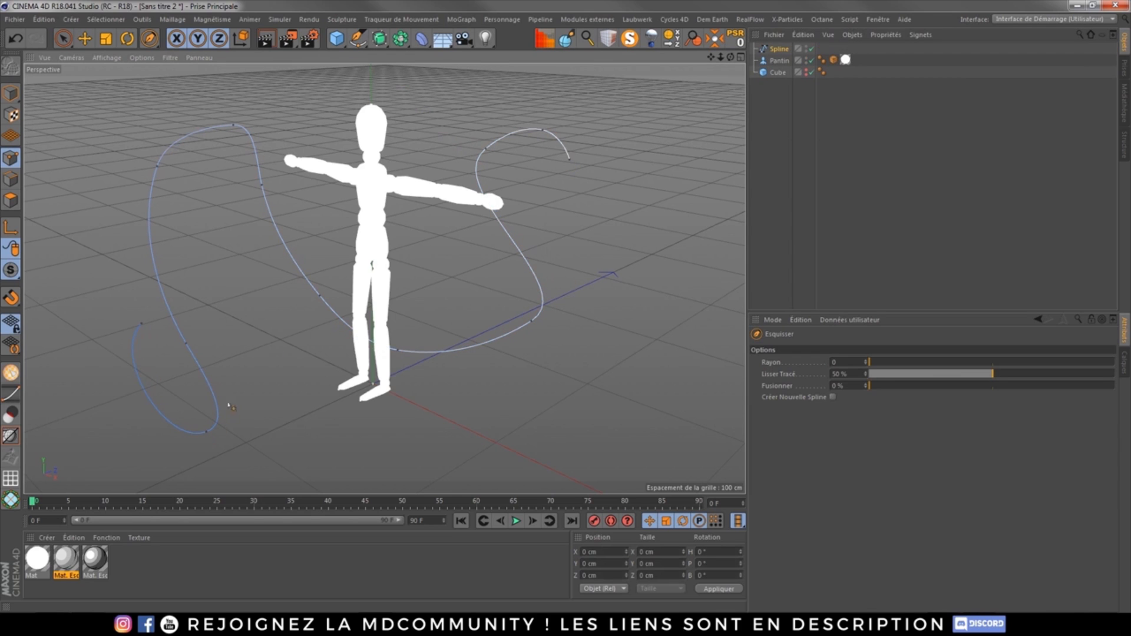
pyautogui.click(266, 39)
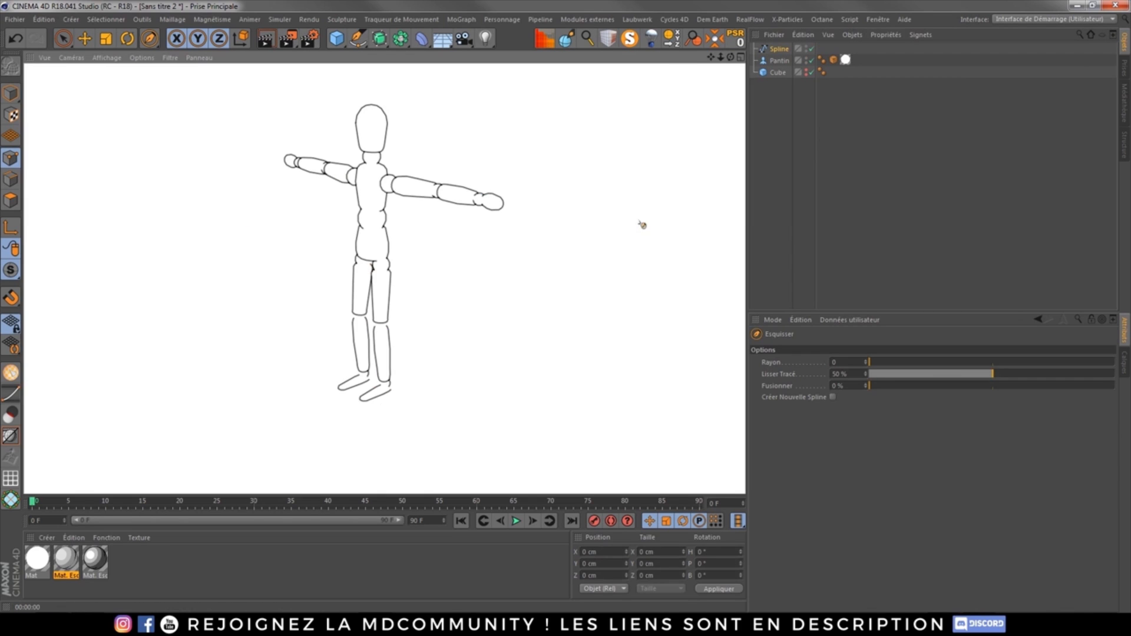
# Render the spline with the Mat. Esquisse.1 sketch material assigned, and delete the spline.
pyautogui.click(642, 222)
pyautogui.moveTo(132, 521)
pyautogui.mouseDown()
pyautogui.moveTo(755, 78)
pyautogui.moveTo(775, 50)
pyautogui.mouseUp()
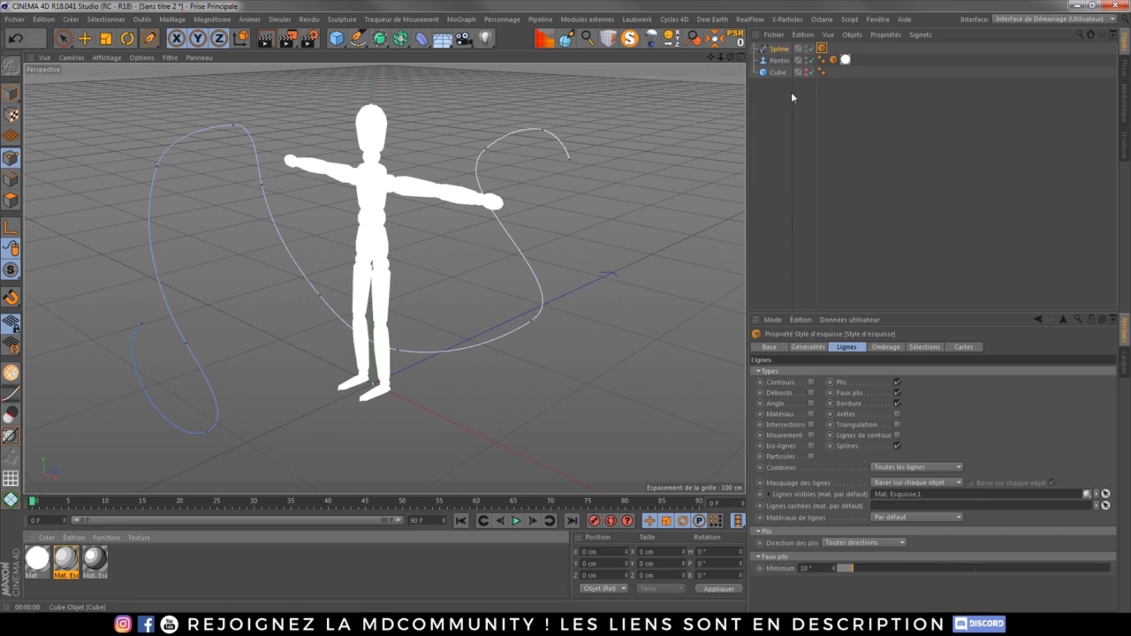
pyautogui.click(265, 38)
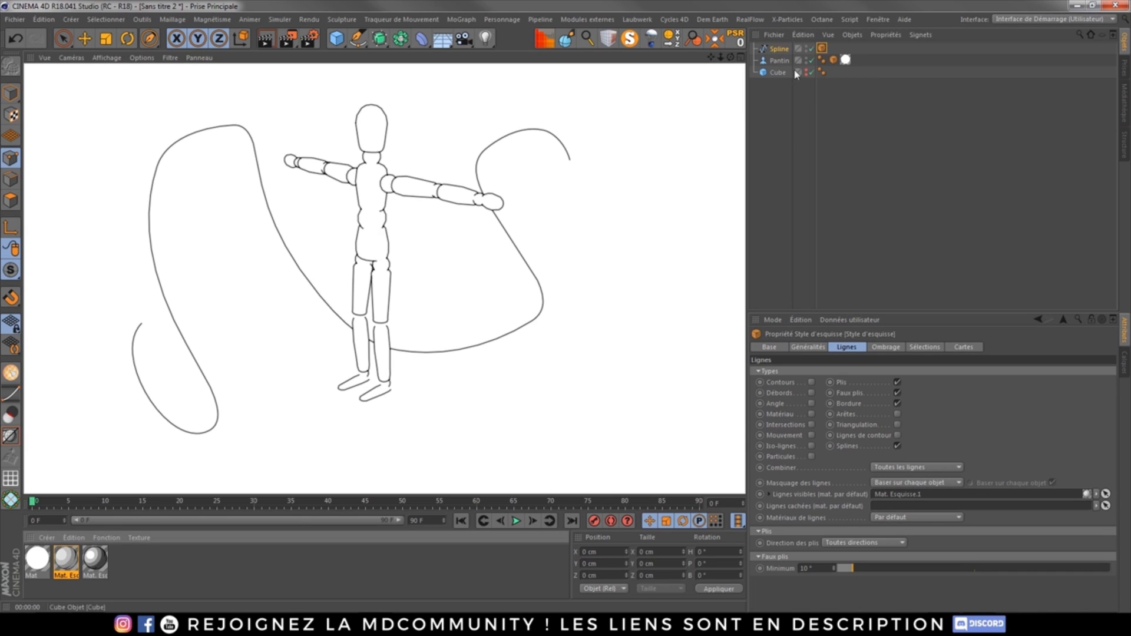
pyautogui.click(782, 50)
pyautogui.press('Delete')
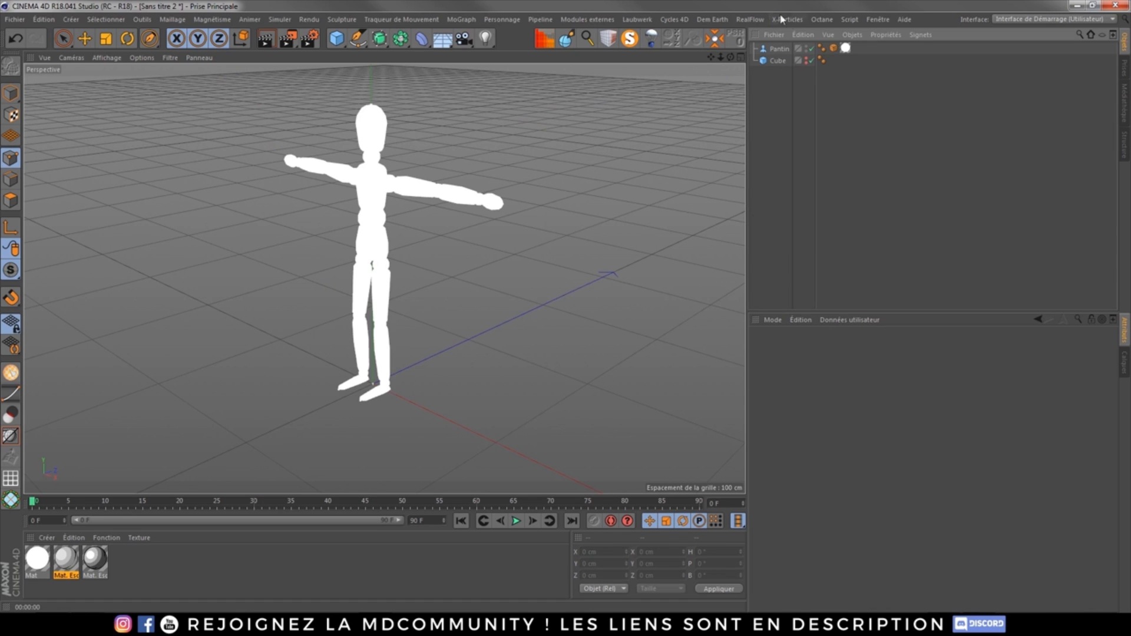
# Enable the Triangulation line type in the Pantin's sketch style and render the figure from closer up.
pyautogui.click(833, 47)
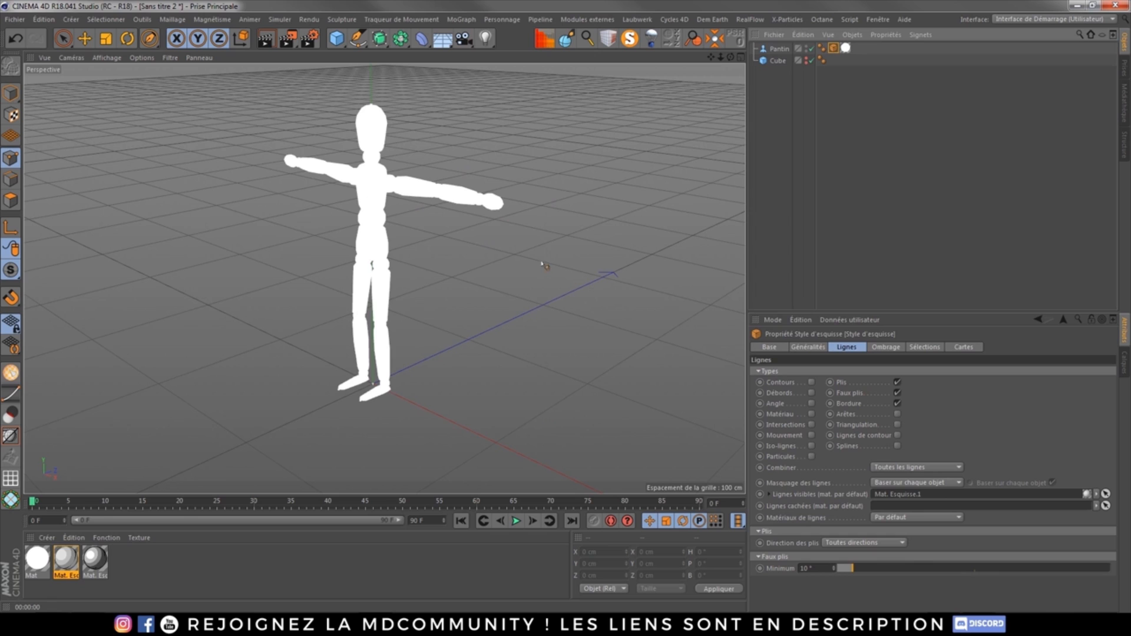
pyautogui.click(897, 424)
pyautogui.hotkey('ctrl', 'r')
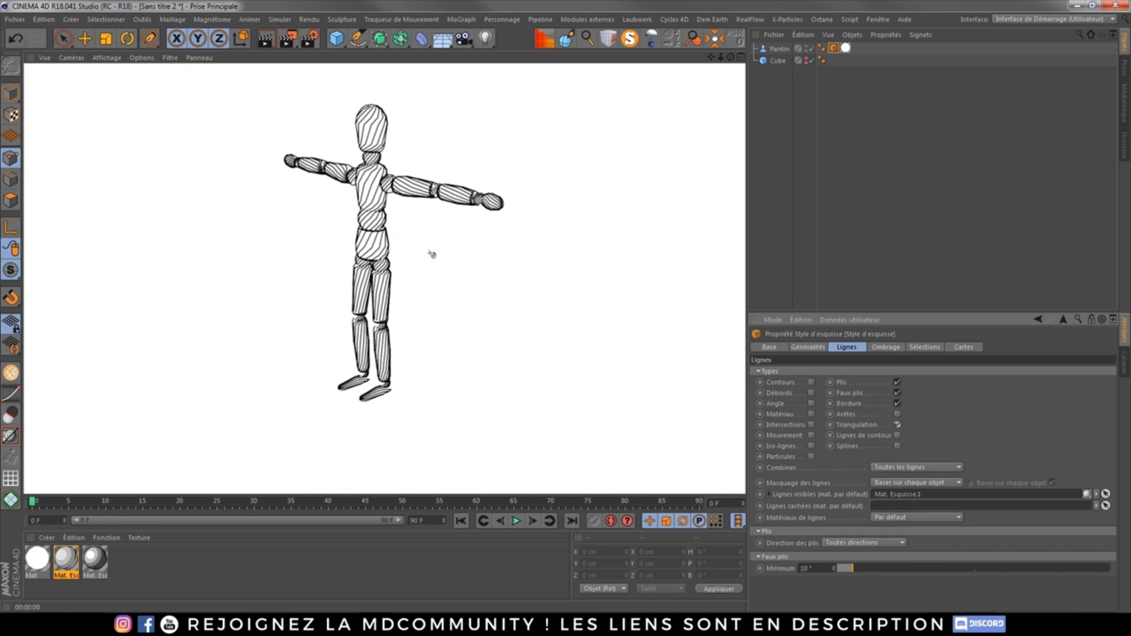
pyautogui.scroll(5, 373, 217)
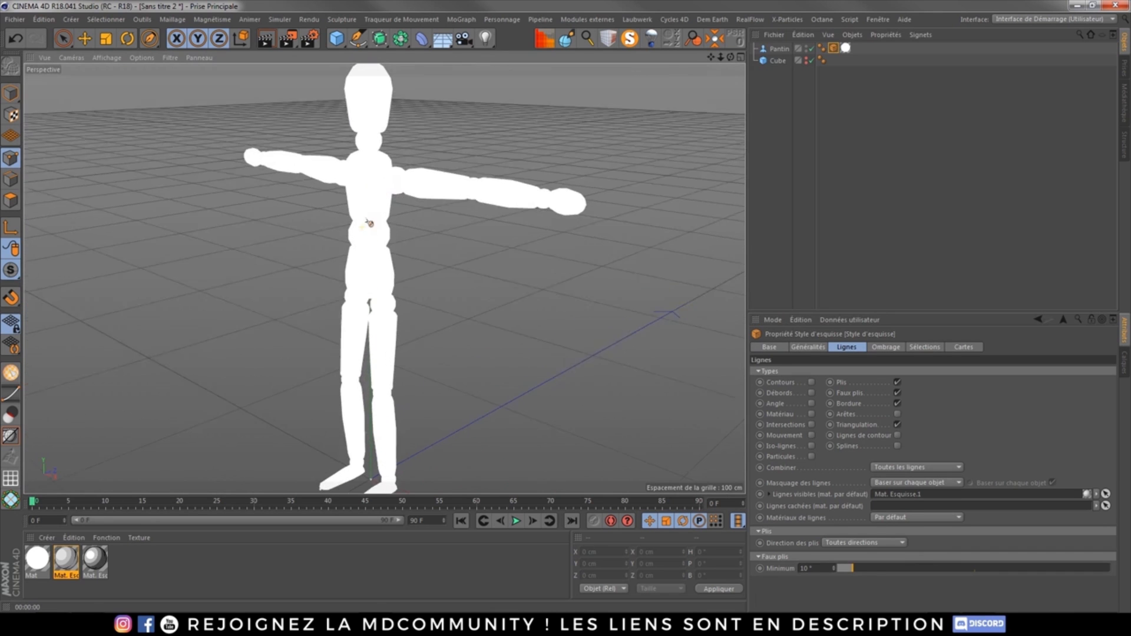
pyautogui.scroll(-2, 373, 216)
pyautogui.hotkey('ctrl', 'r')
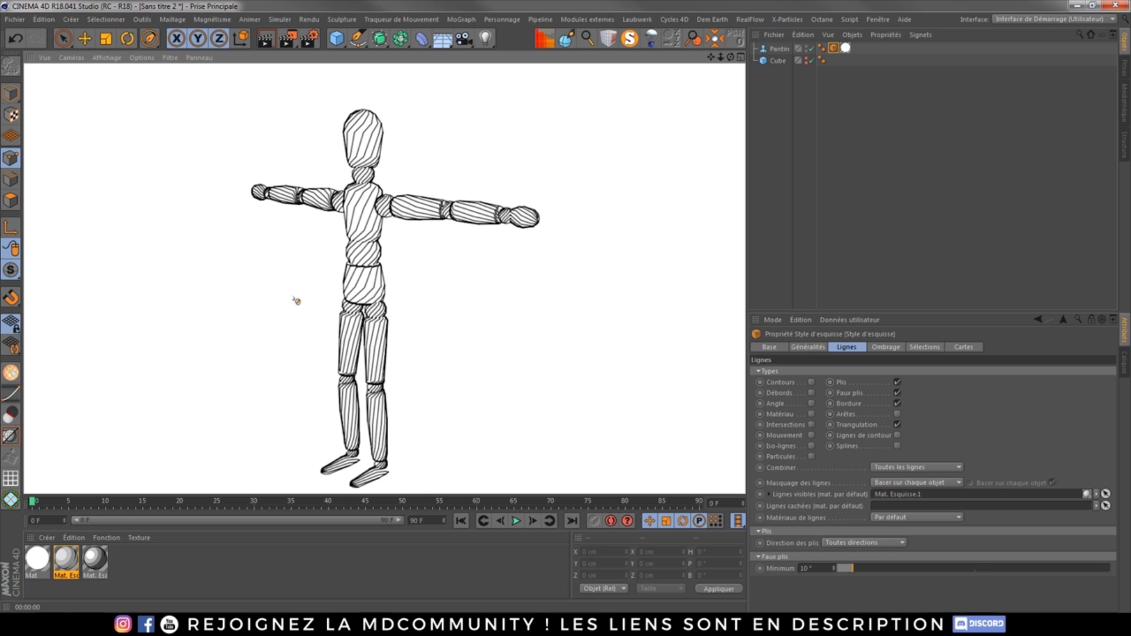
# Activate Ombrage in the Pantin's sketch style, remove the figure's white Mat material, and render the result.
pyautogui.keyDown('alt'); pyautogui.moveTo(368, 271); pyautogui.dragTo(371, 251, button='middle'); pyautogui.keyUp('alt')
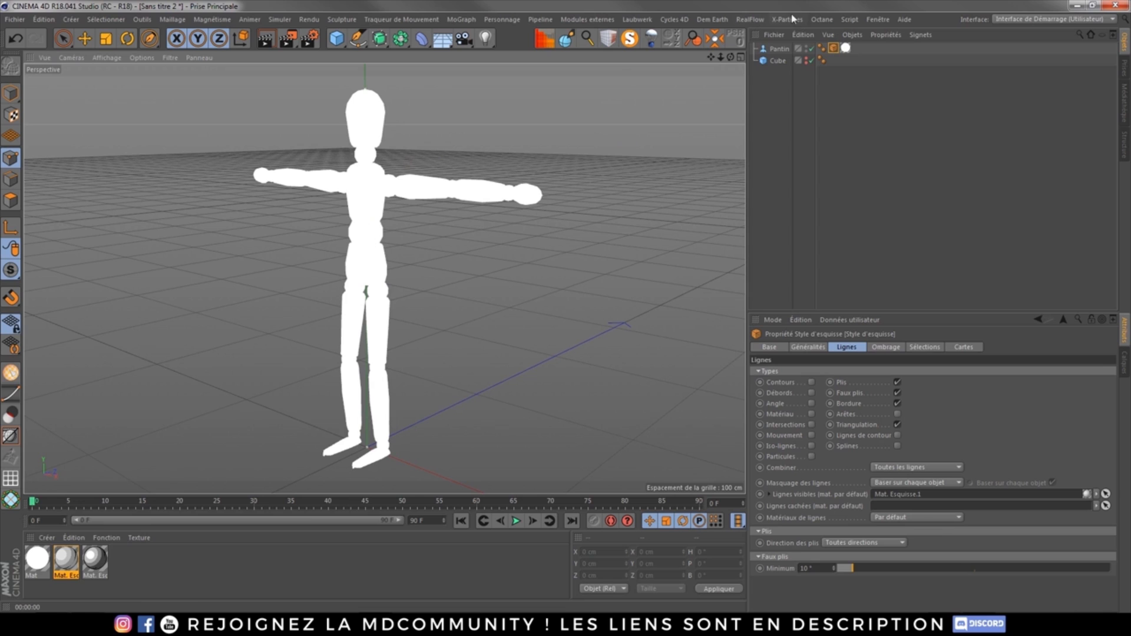
pyautogui.click(886, 347)
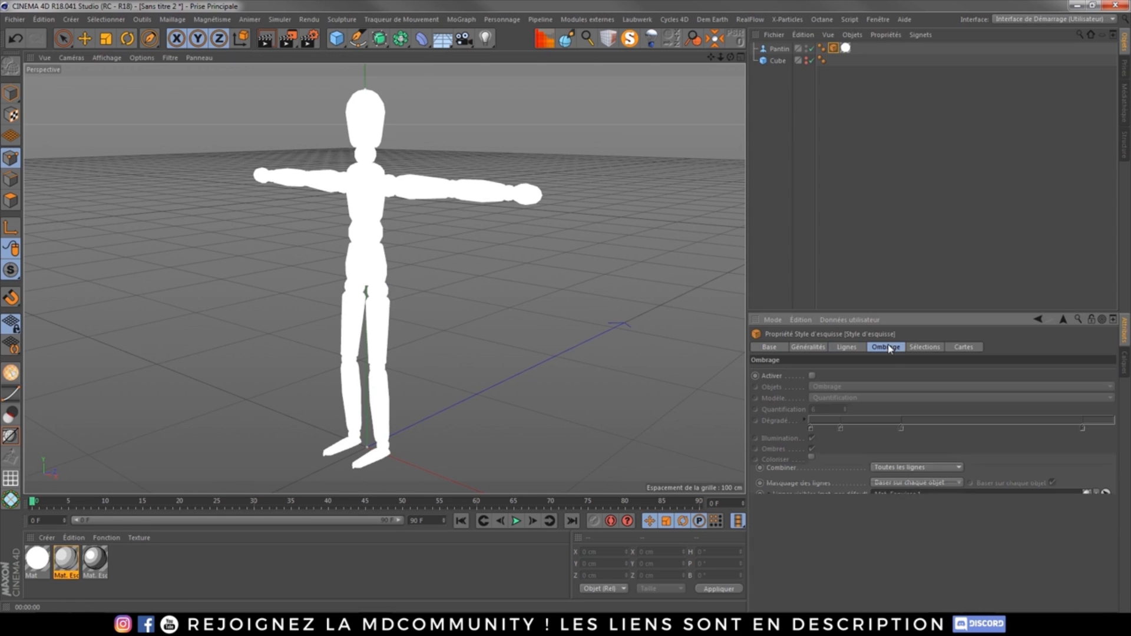
pyautogui.click(265, 38)
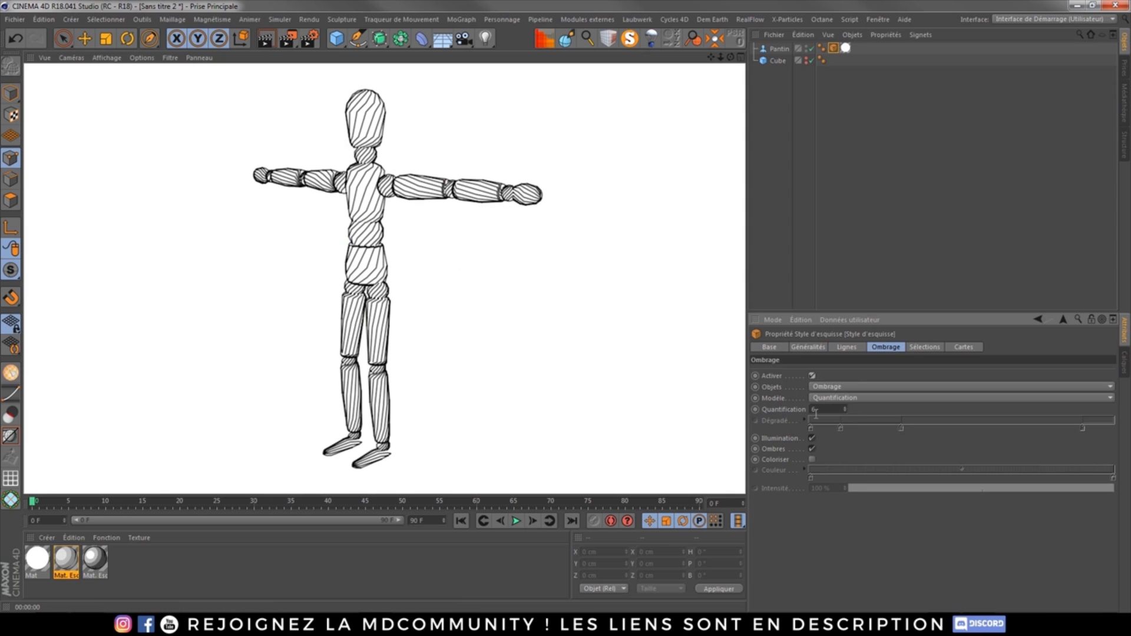
pyautogui.click(833, 50)
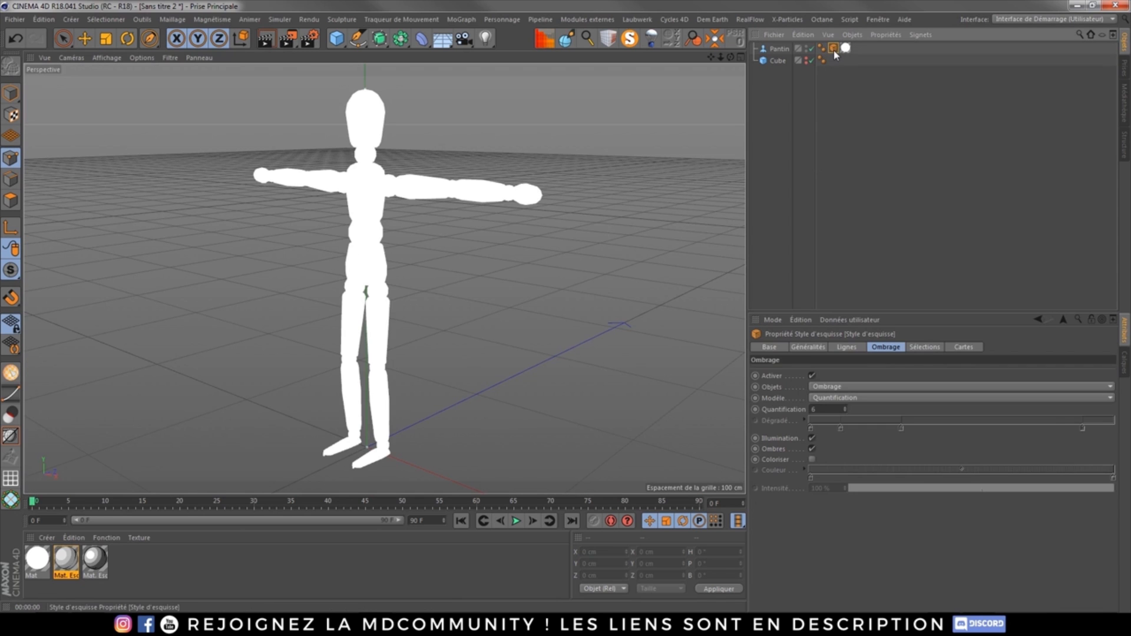
pyautogui.press('Delete')
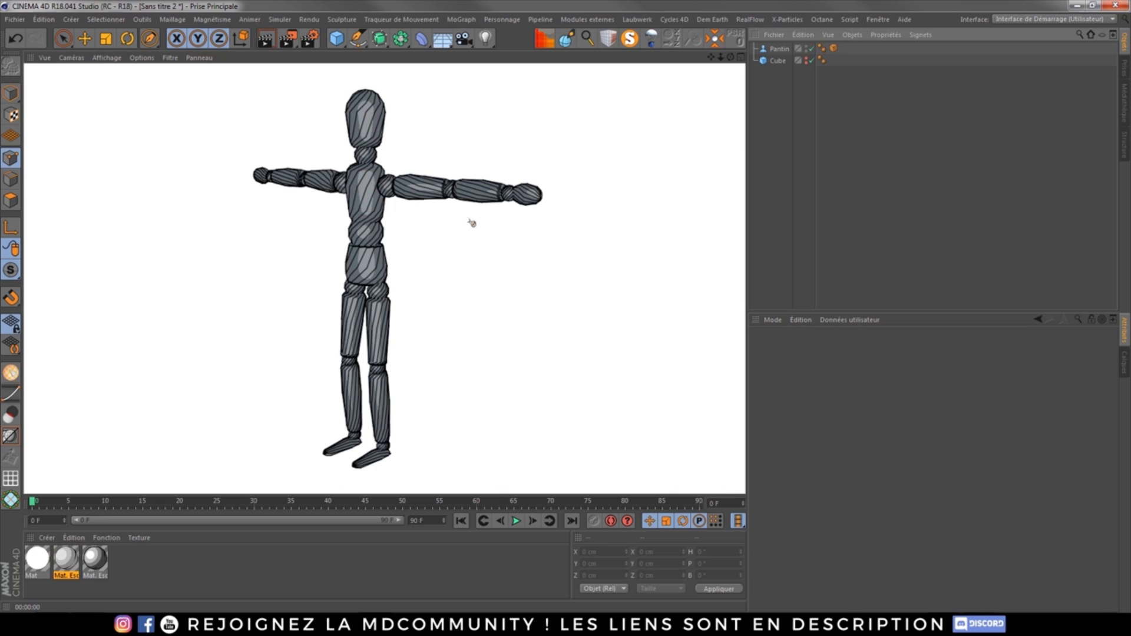
# Set the Ombrage Quantification of the Pantin's sketch style to 10 and render the view.
pyautogui.click(833, 48)
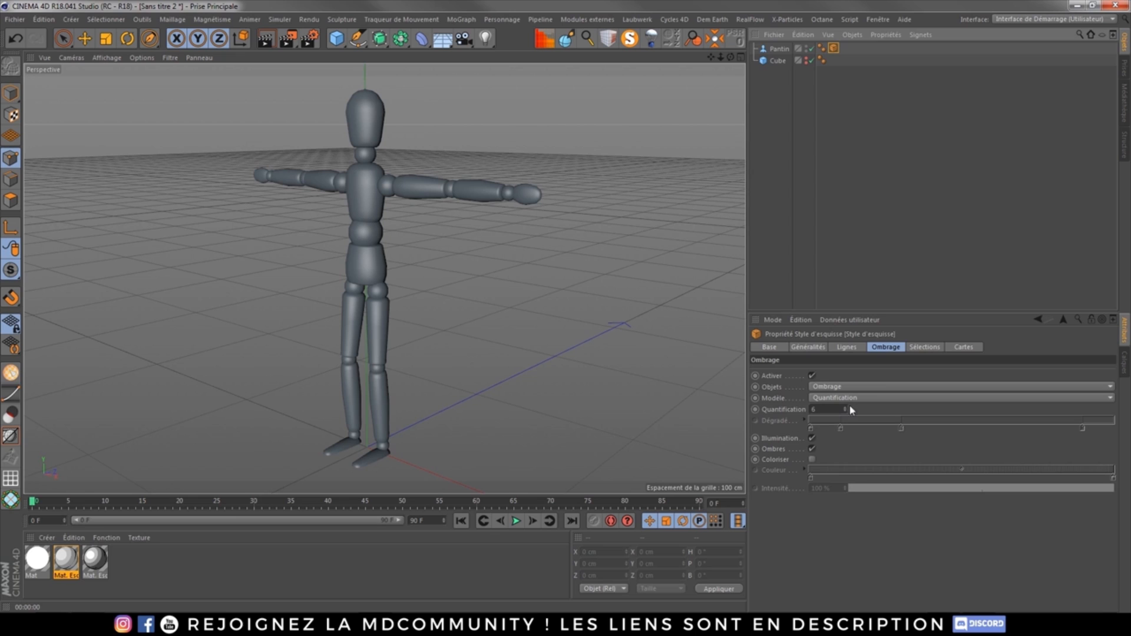
pyautogui.write('10')
pyautogui.press('Return')
pyautogui.click(266, 38)
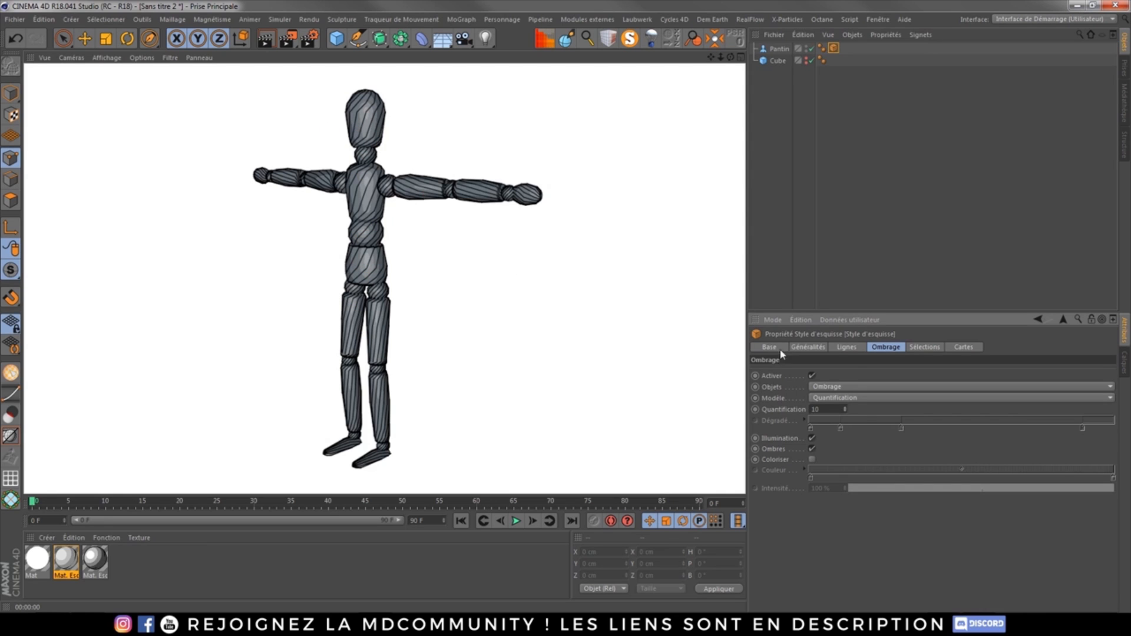
# Switch the Ombrage model of the Pantin's sketch style to Dégradé and render the view.
pyautogui.click(829, 398)
pyautogui.click(831, 410)
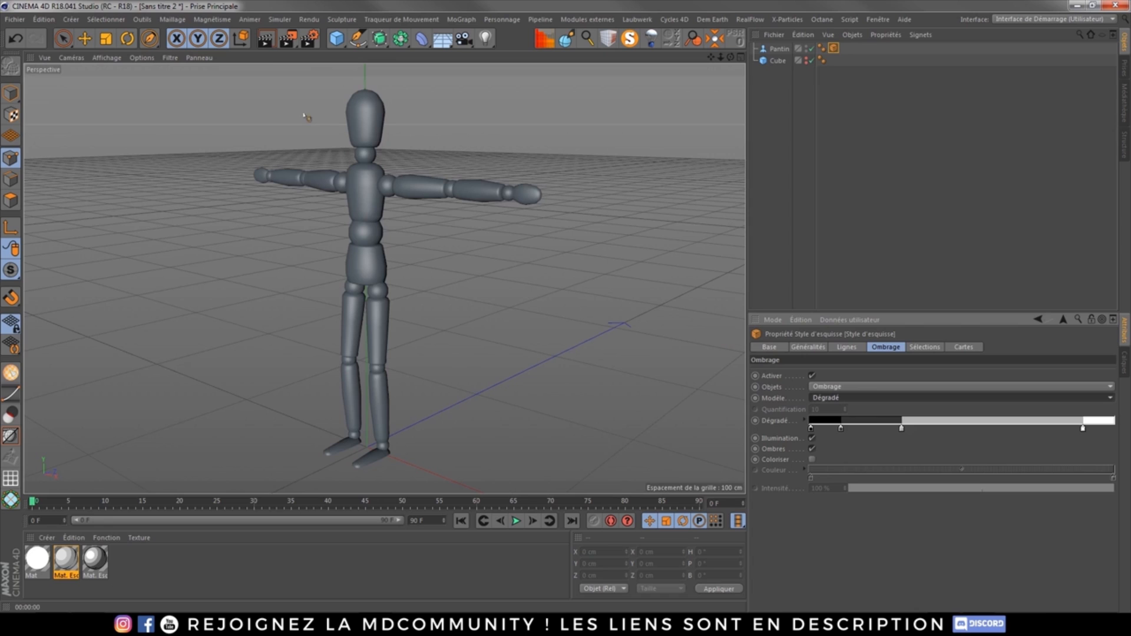
pyautogui.click(265, 39)
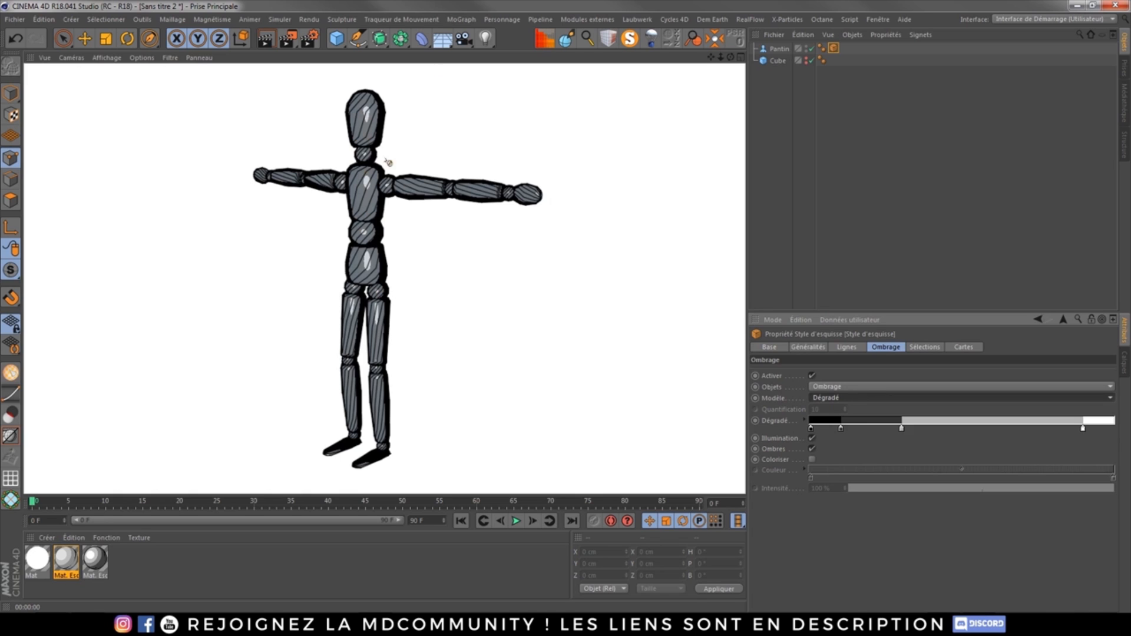
# Enable Coloriser for the Pantin's sketch shading and change the blue end of the Couleur gradient to white.
pyautogui.click(813, 459)
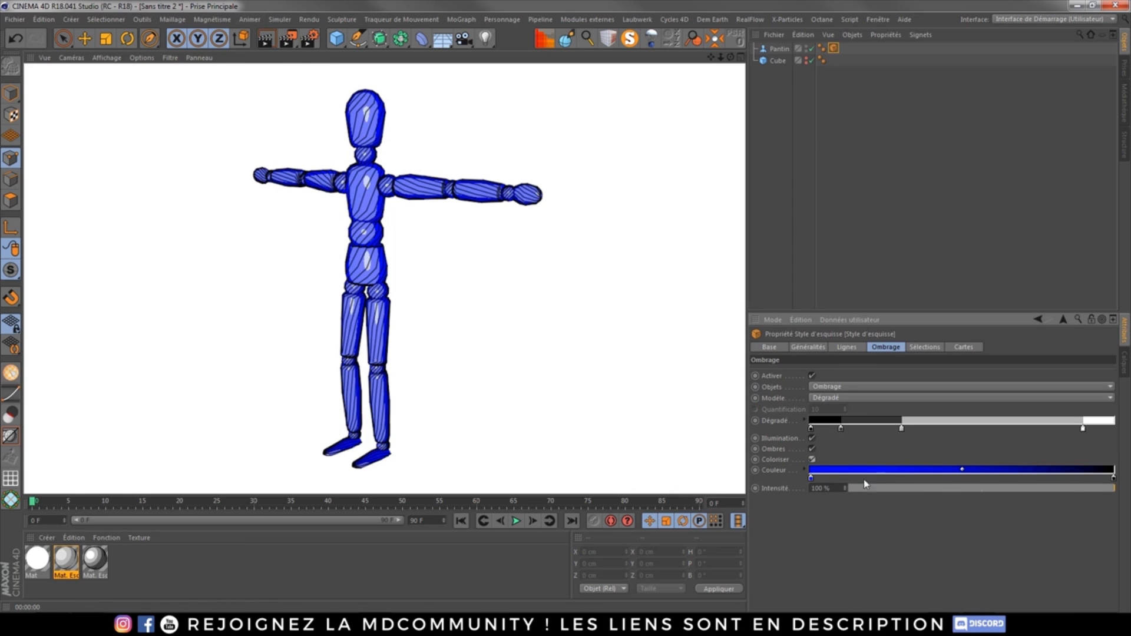
pyautogui.doubleClick(812, 479)
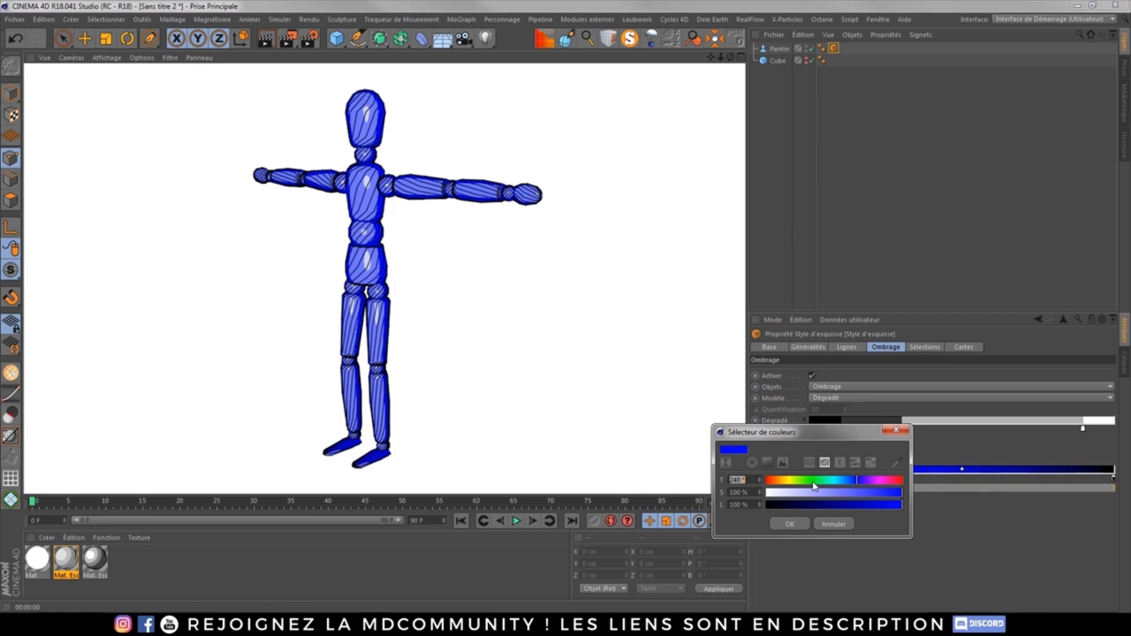
pyautogui.click(779, 495)
pyautogui.click(786, 525)
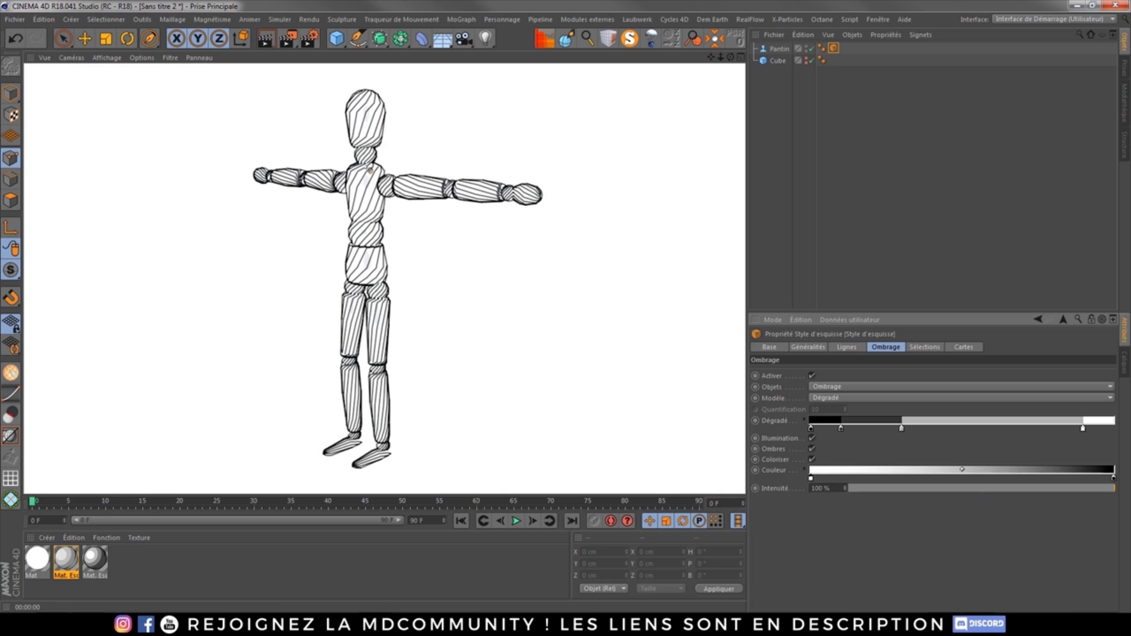
# Darken the white end of the Couleur gradient to light grey and render the Pantin.
pyautogui.doubleClick(812, 479)
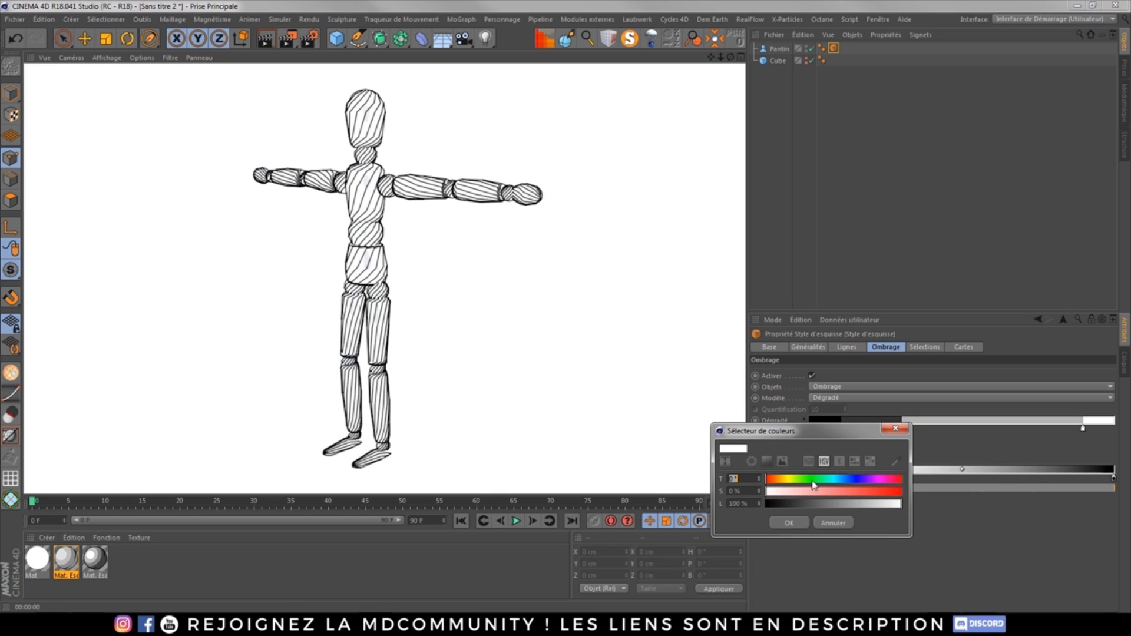
pyautogui.moveTo(783, 501); pyautogui.dragTo(879, 504)
pyautogui.click(841, 522)
pyautogui.click(265, 38)
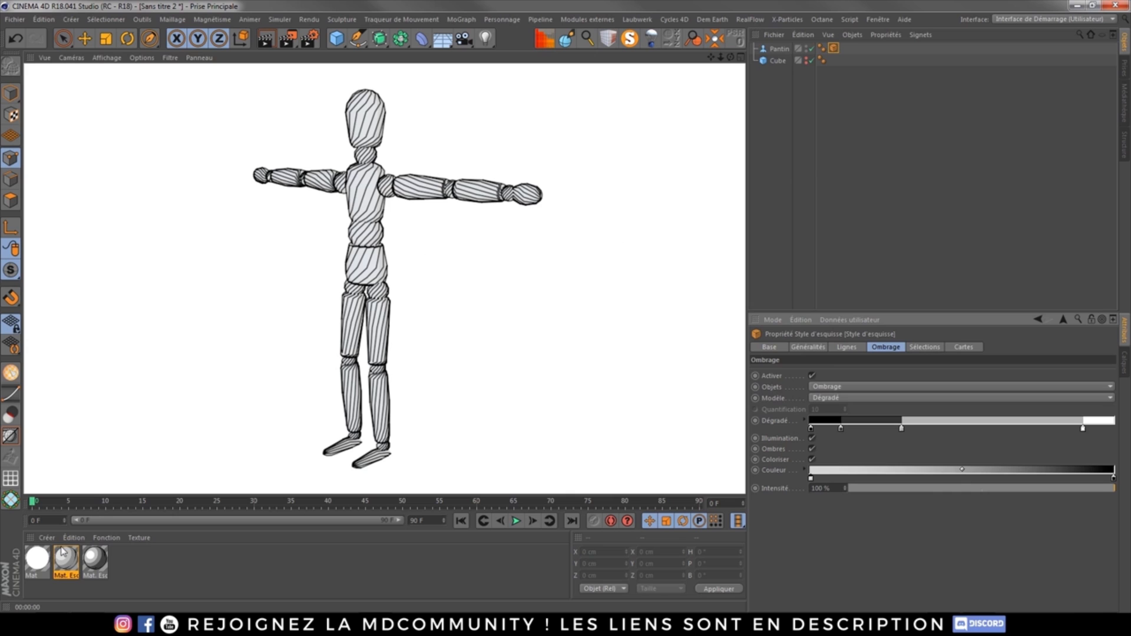
# Compare renders of the Pantin with the white Mat material applied and with it removed again.
pyautogui.moveTo(65, 557)
pyautogui.mouseDown()
pyautogui.moveTo(789, 101)
pyautogui.moveTo(781, 49)
pyautogui.mouseUp()
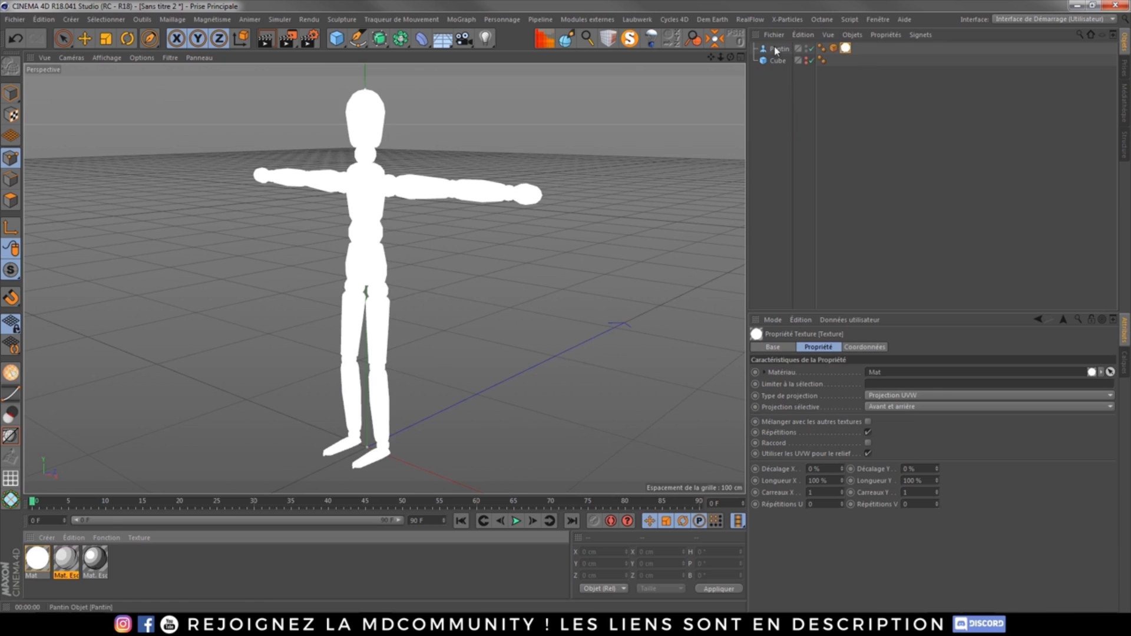
pyautogui.click(266, 39)
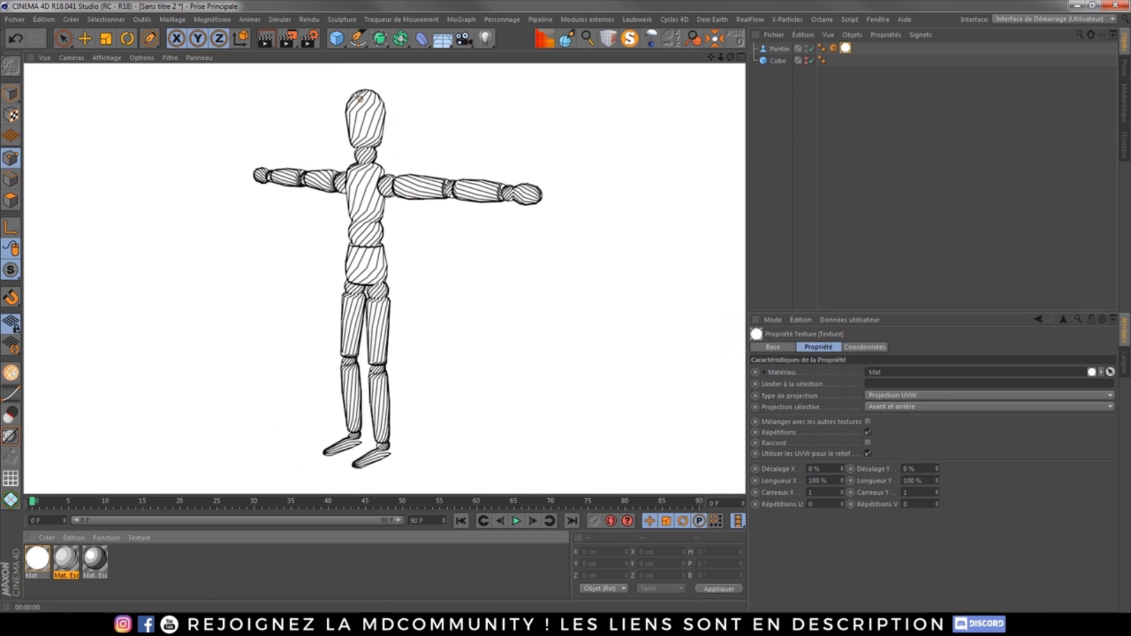
pyautogui.click(838, 96)
pyautogui.click(846, 47)
pyautogui.press('Delete')
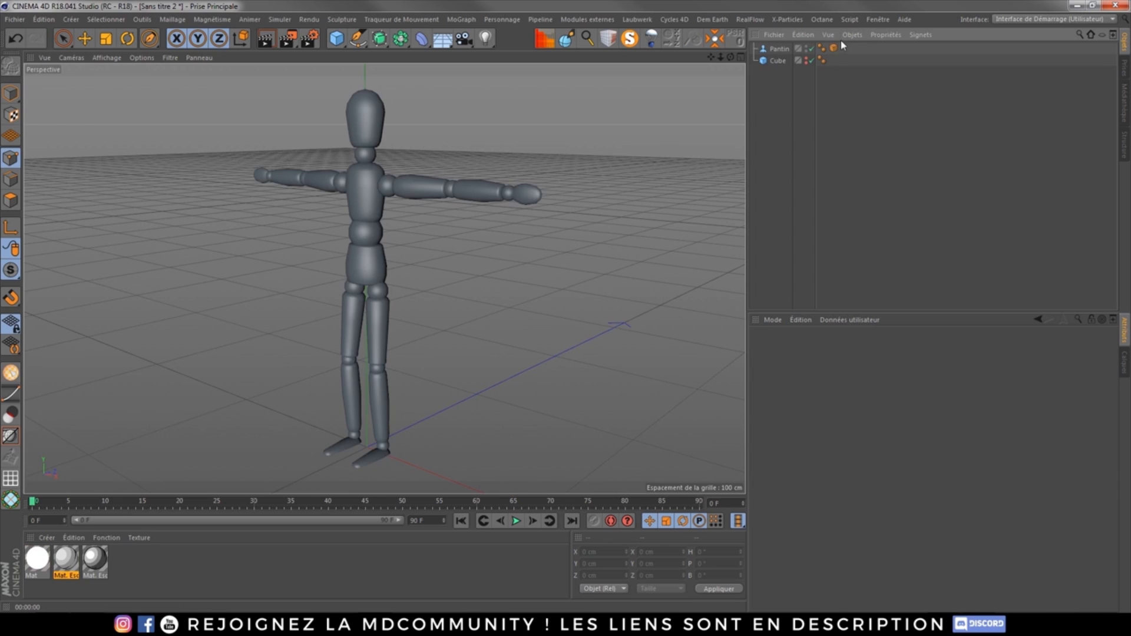
pyautogui.click(835, 49)
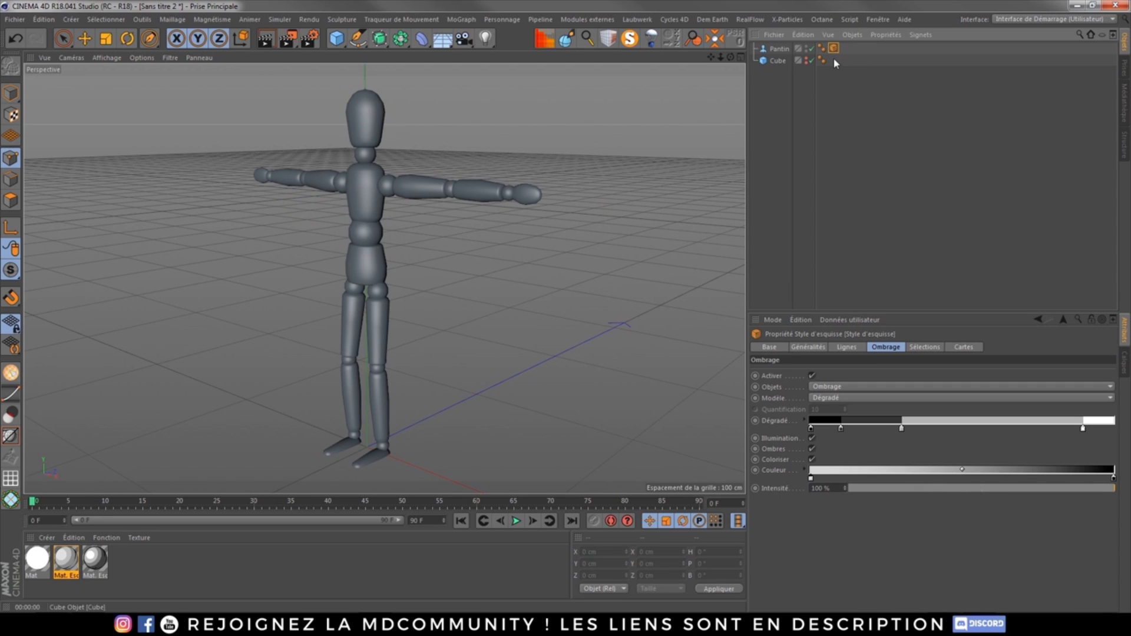
pyautogui.click(275, 40)
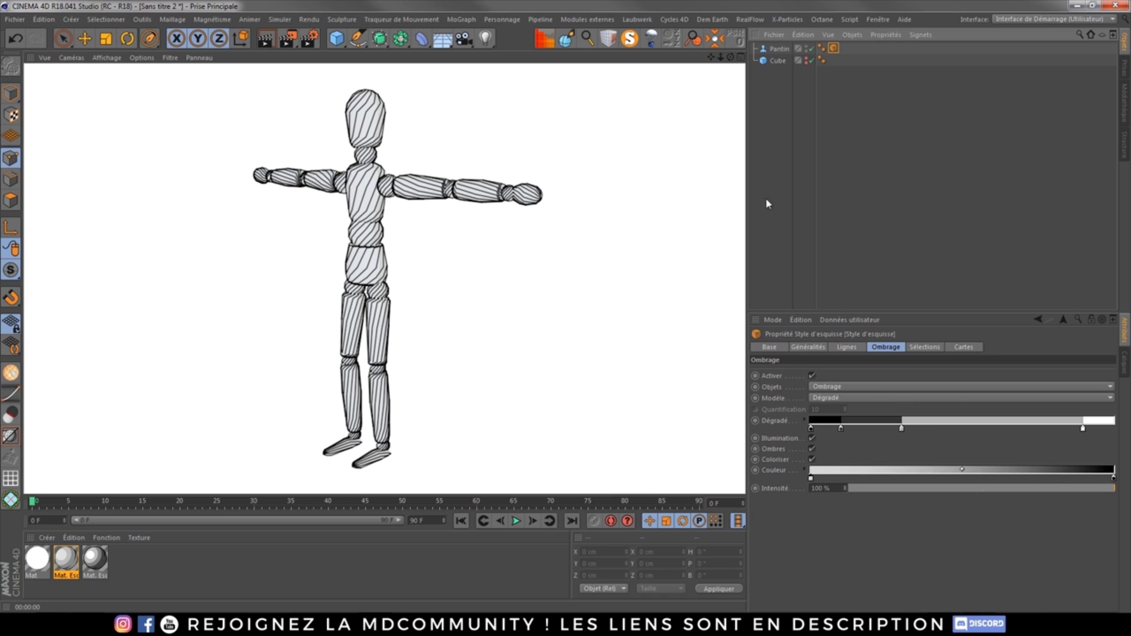
# Apply the white Mat material to the Pantin and deactivate Ombrage in its sketch style.
pyautogui.moveTo(42, 563)
pyautogui.mouseDown()
pyautogui.moveTo(409, 425)
pyautogui.moveTo(797, 75)
pyautogui.moveTo(778, 50)
pyautogui.mouseUp()
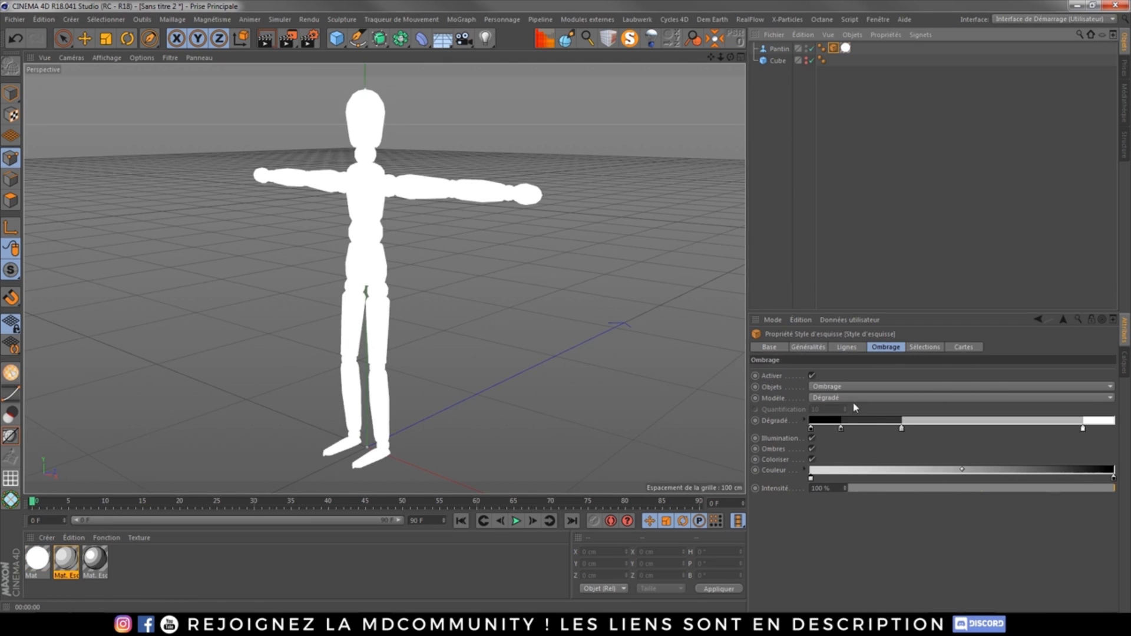
pyautogui.click(859, 388)
pyautogui.click(812, 375)
pyautogui.click(813, 375)
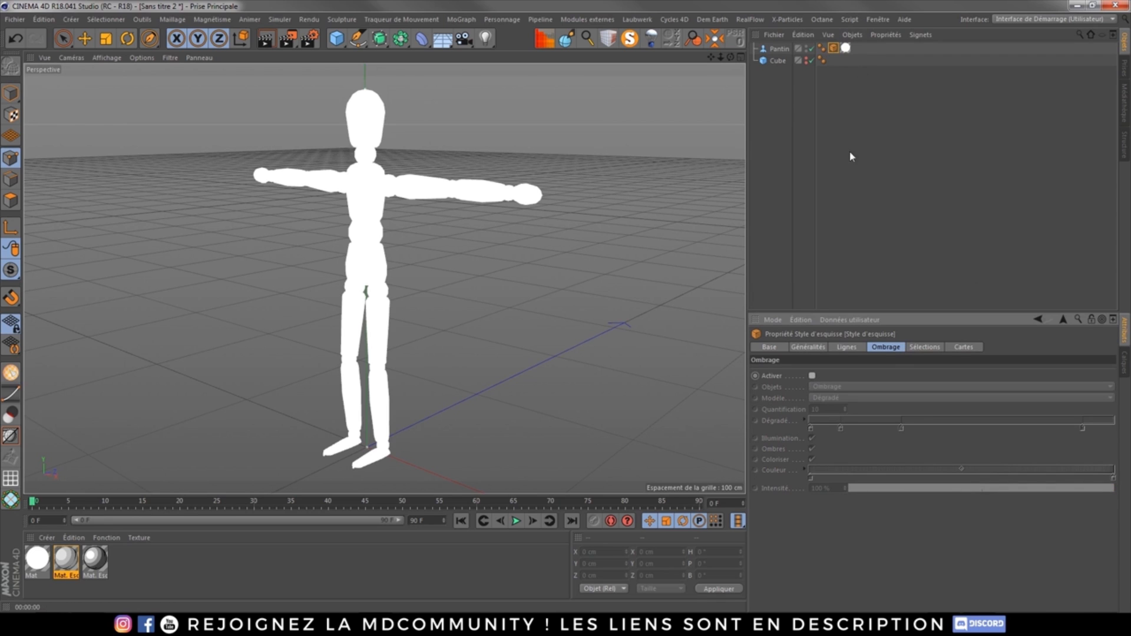
# Examine the Sélections and Cartes settings of the Pantin's sketch style.
pyautogui.click(941, 348)
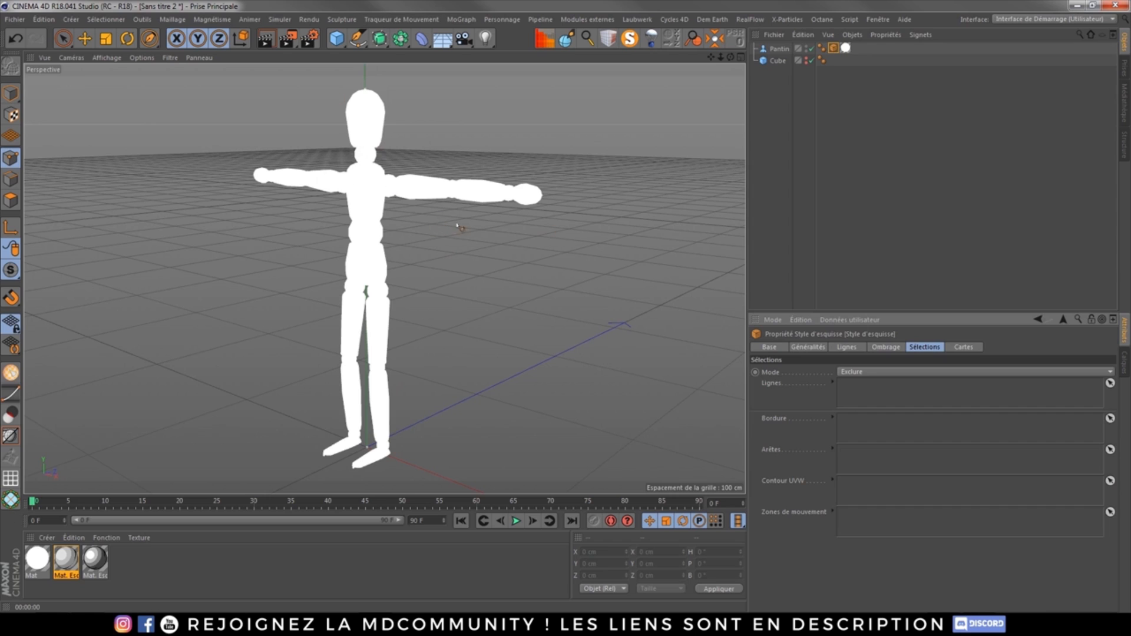
pyautogui.click(963, 347)
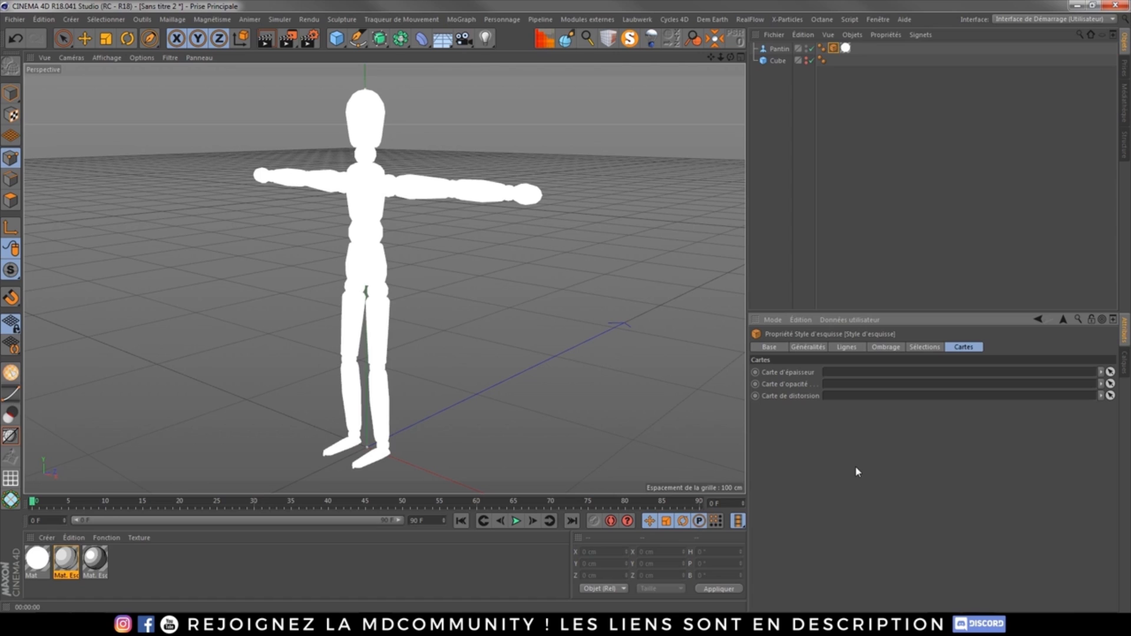
# Review the Ombrage and Cartes settings of the Pantin's sketch style and the Traits settings of Mat. Esquisse.1.
pyautogui.click(917, 350)
pyautogui.click(881, 348)
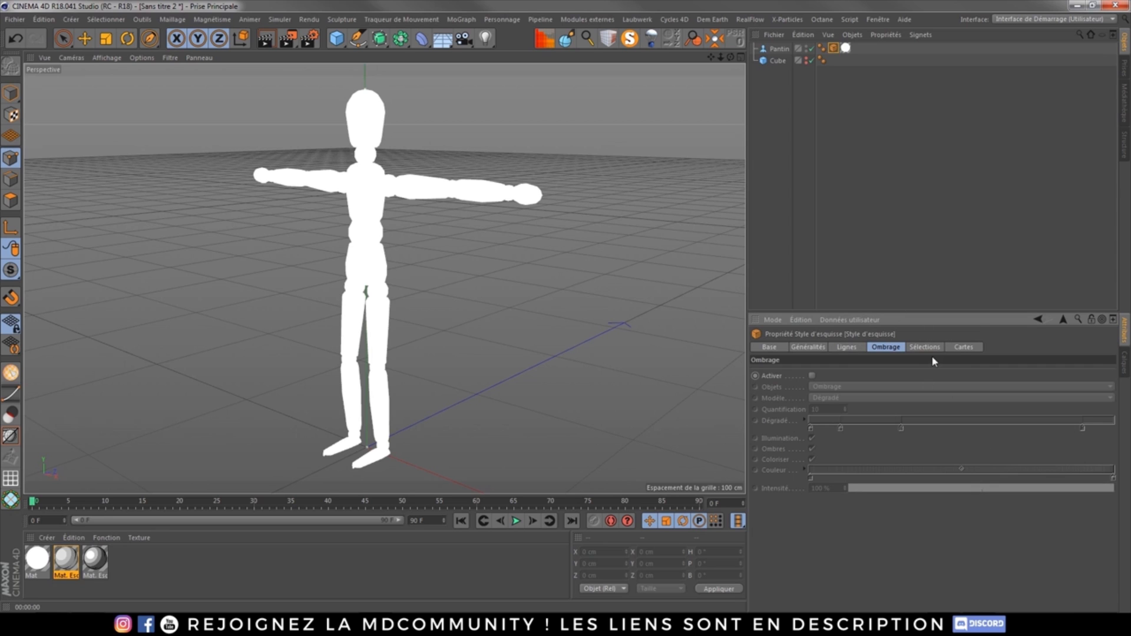
pyautogui.click(959, 347)
pyautogui.click(893, 347)
pyautogui.doubleClick(74, 566)
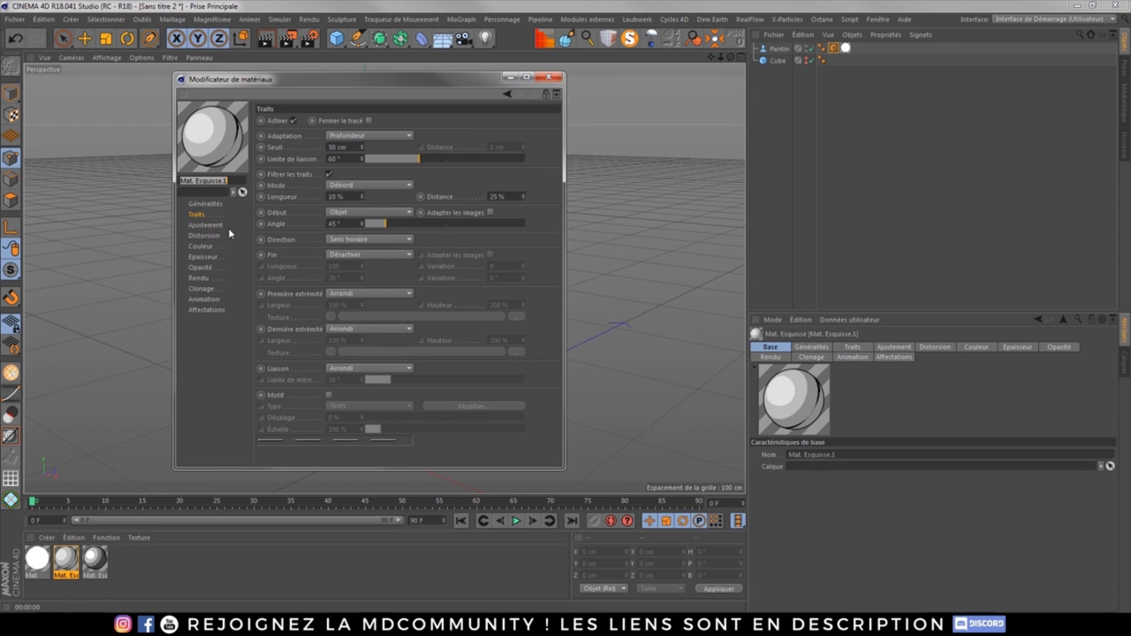
pyautogui.click(833, 49)
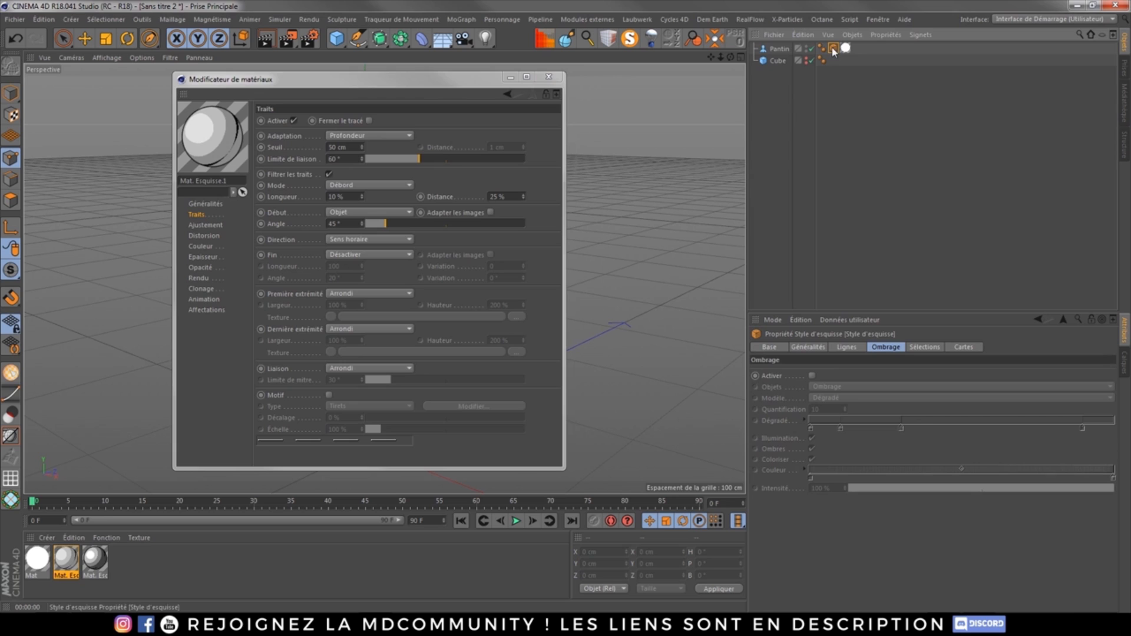
pyautogui.click(548, 76)
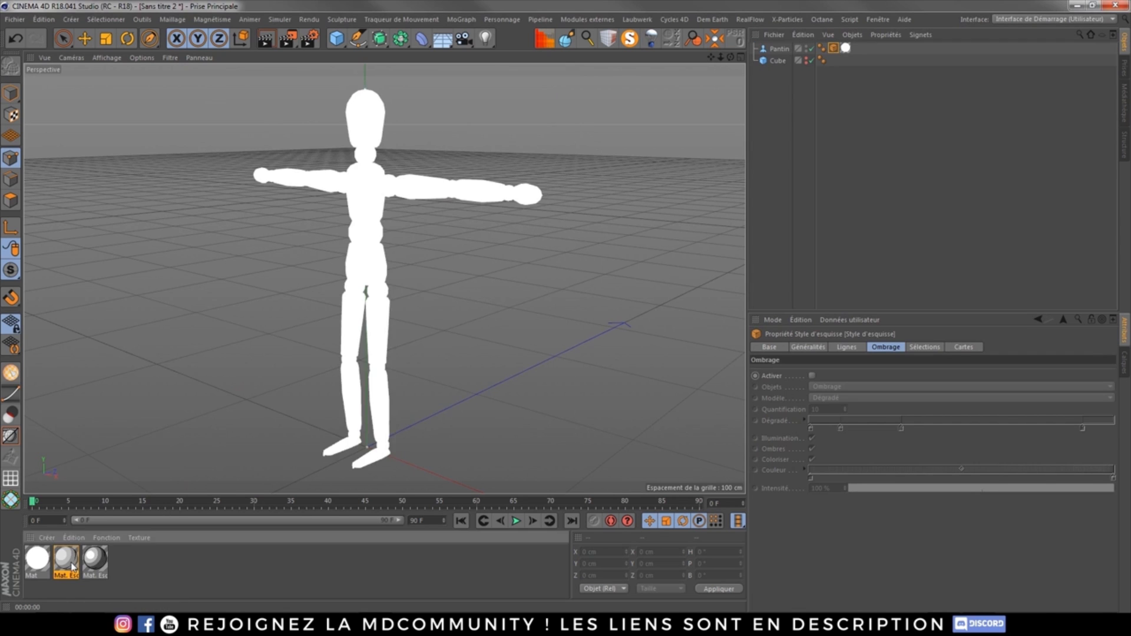
# Activate a Tirets Motif in the Traits settings of Mat. Esquisse.1 and render the Pantin.
pyautogui.doubleClick(73, 566)
pyautogui.moveTo(350, 90); pyautogui.dragTo(461, 102)
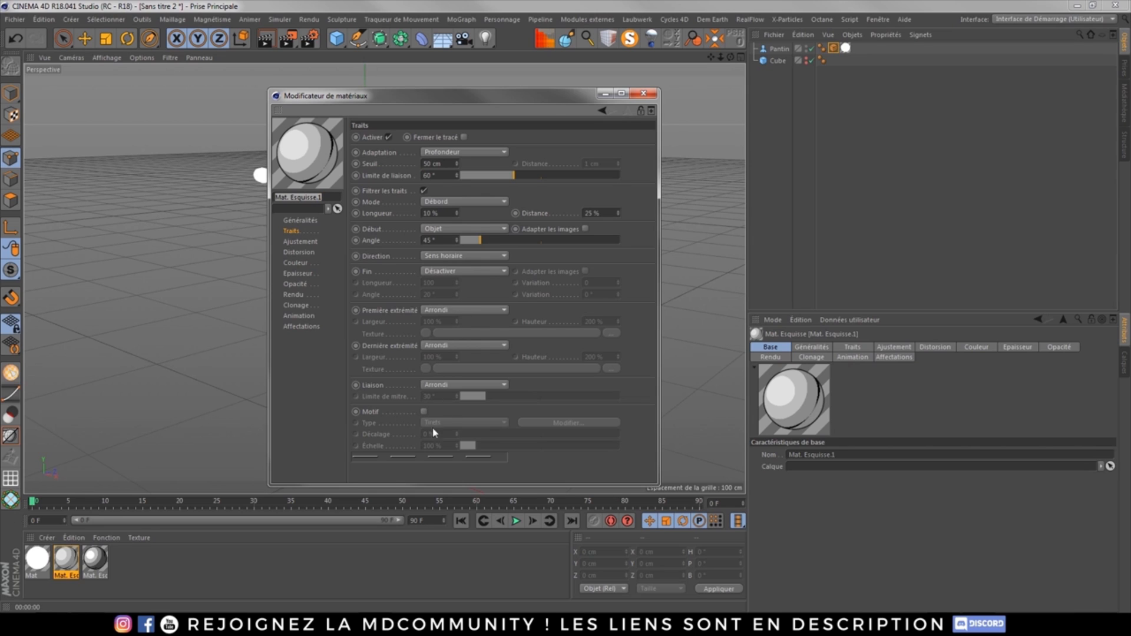
pyautogui.click(423, 412)
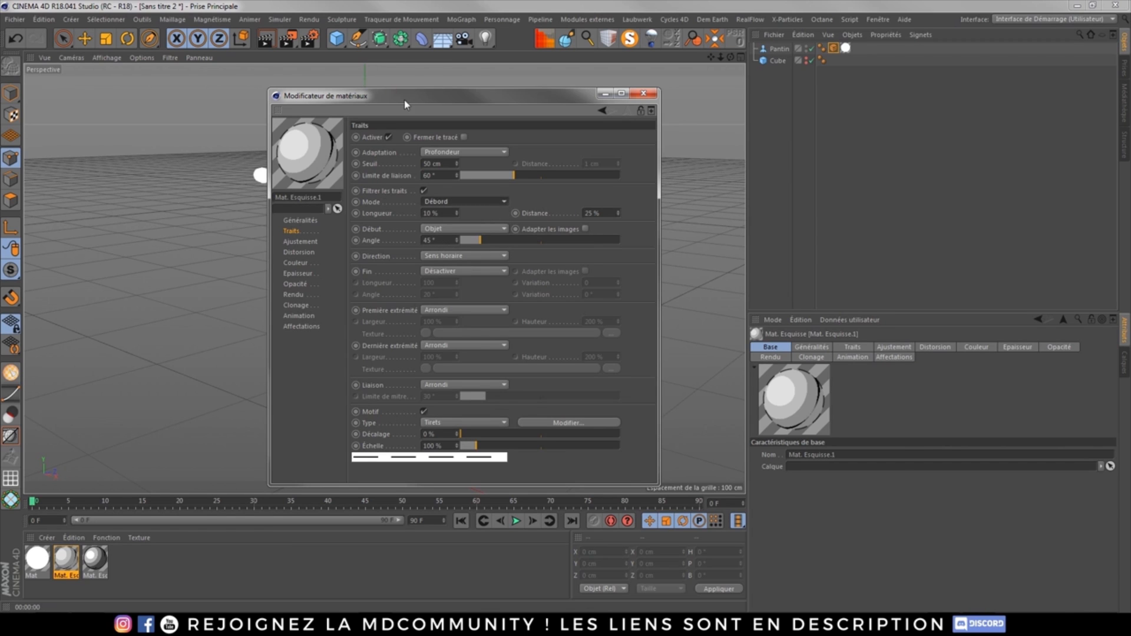
pyautogui.moveTo(388, 90); pyautogui.dragTo(628, 76)
pyautogui.click(266, 38)
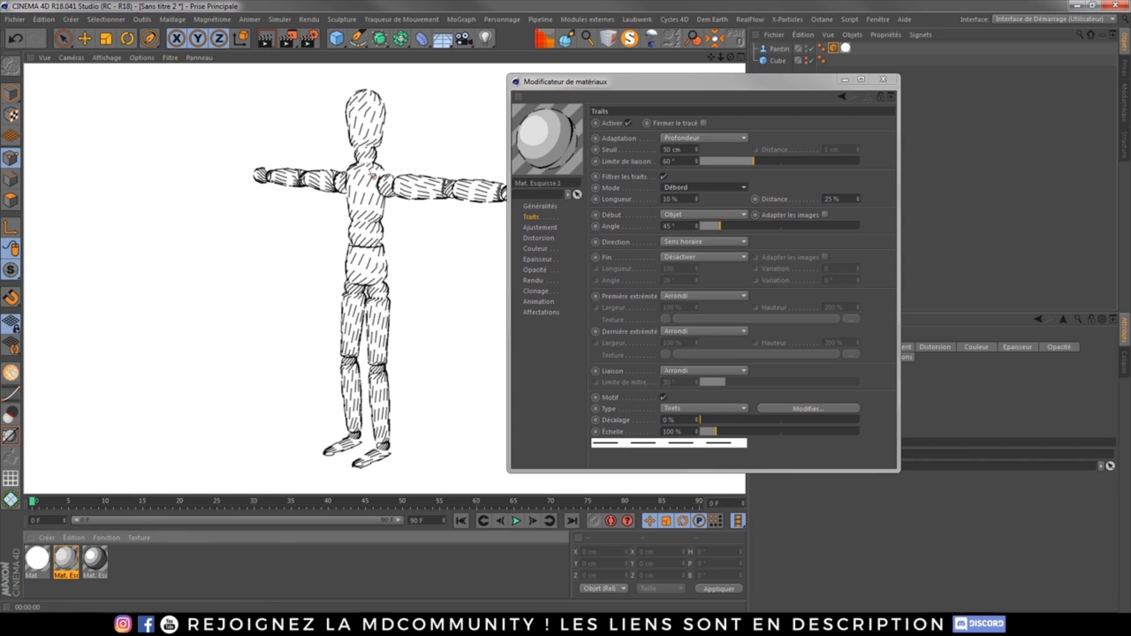
# Set the Motif's Décalage to 8 % and its Échelle to 0 %, and render the Pantin.
pyautogui.click(654, 451)
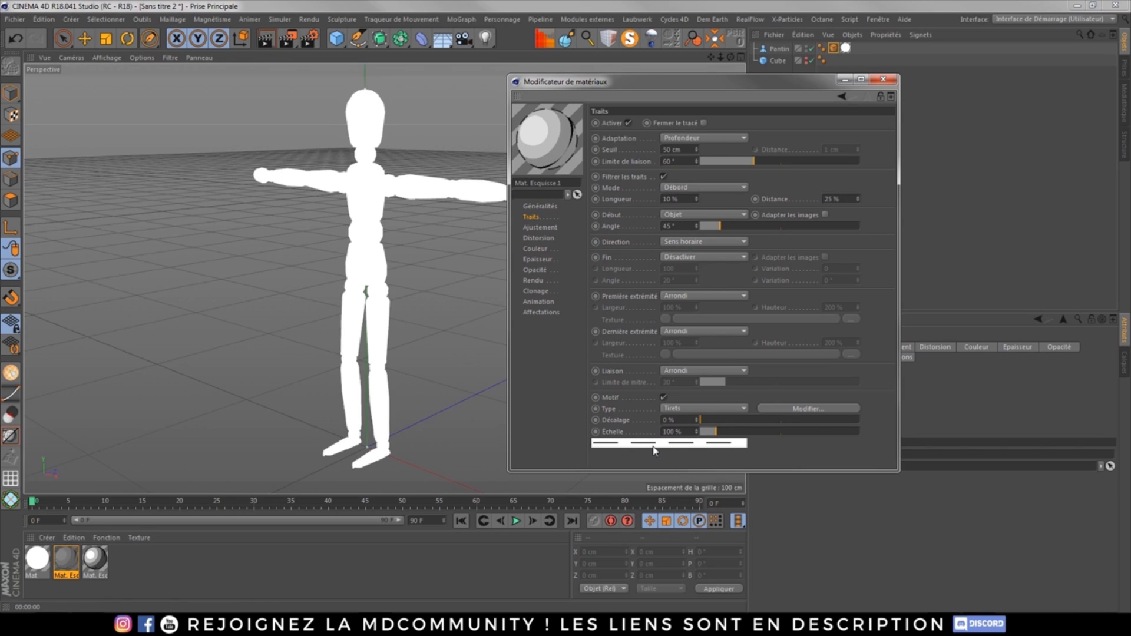
pyautogui.moveTo(716, 433)
pyautogui.mouseDown()
pyautogui.moveTo(760, 436)
pyautogui.moveTo(696, 438)
pyautogui.moveTo(714, 420)
pyautogui.moveTo(807, 421)
pyautogui.moveTo(713, 423)
pyautogui.mouseUp()
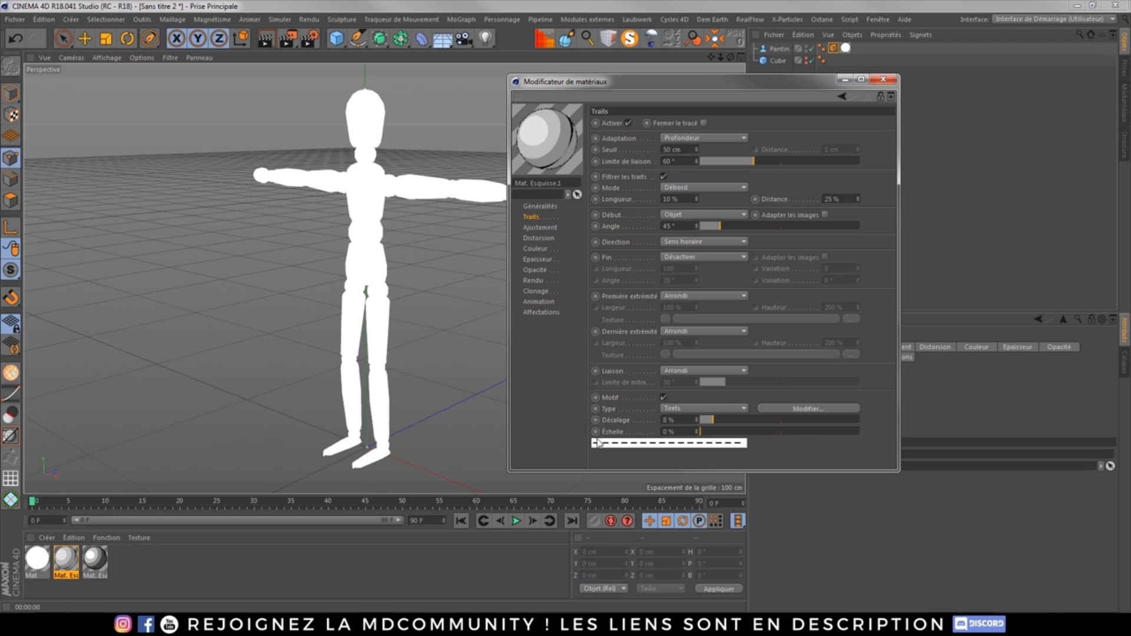
pyautogui.click(265, 40)
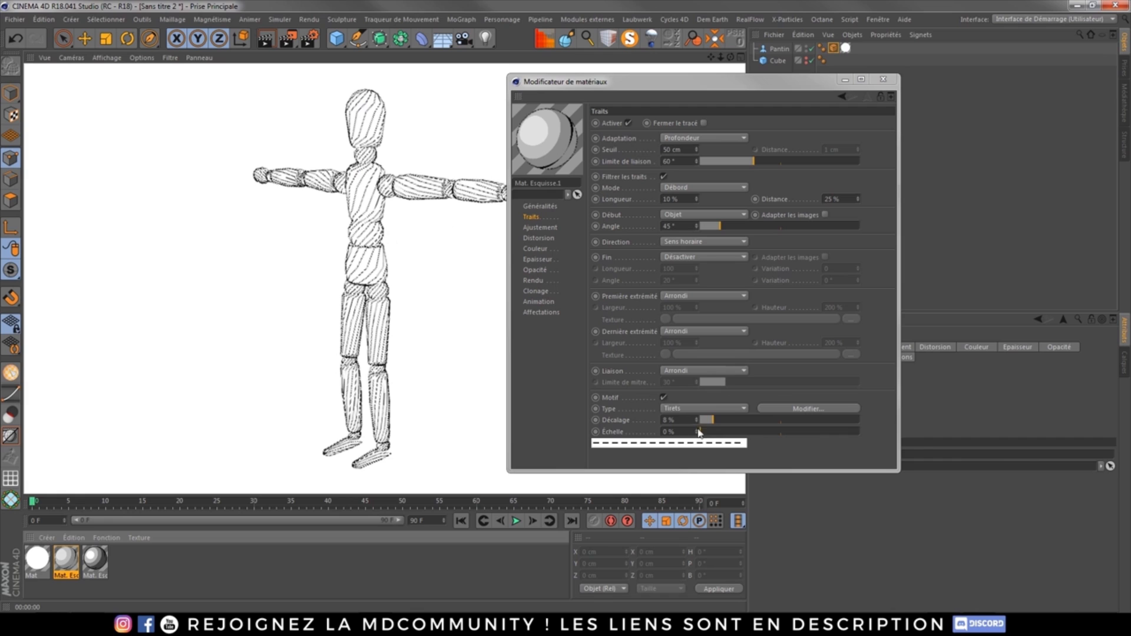
# Render the Pantin with a Pointillés Motif at 0 % Décalage and 478 % Échelle, and deactivate the Motif again.
pyautogui.moveTo(714, 419)
pyautogui.mouseDown()
pyautogui.moveTo(695, 422)
pyautogui.moveTo(781, 430)
pyautogui.mouseUp()
pyautogui.click(704, 408)
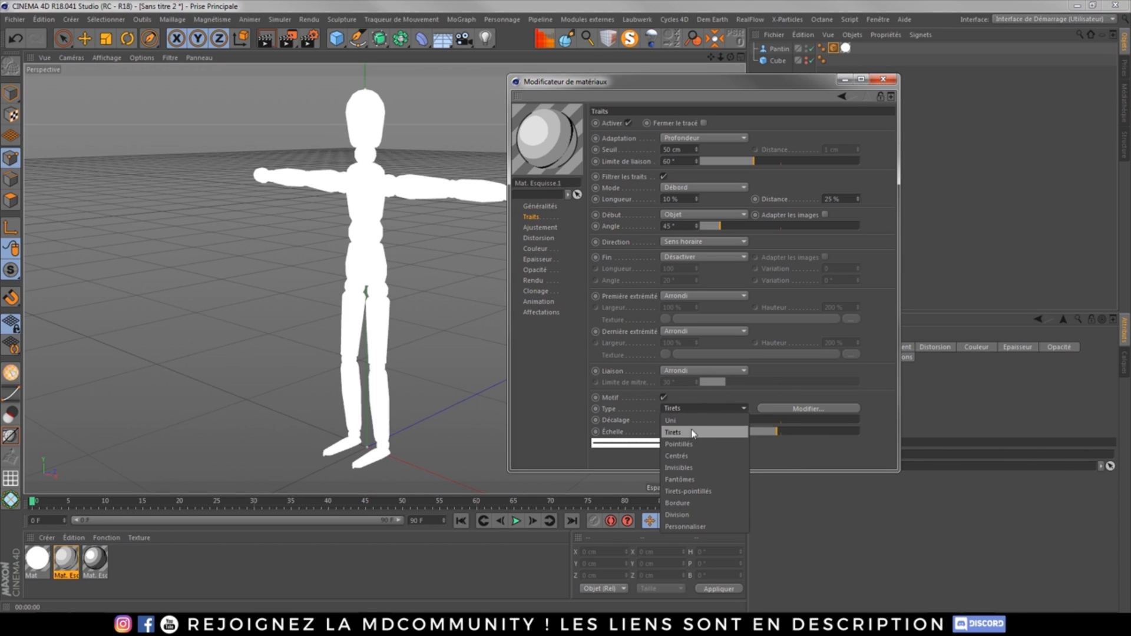
pyautogui.click(683, 443)
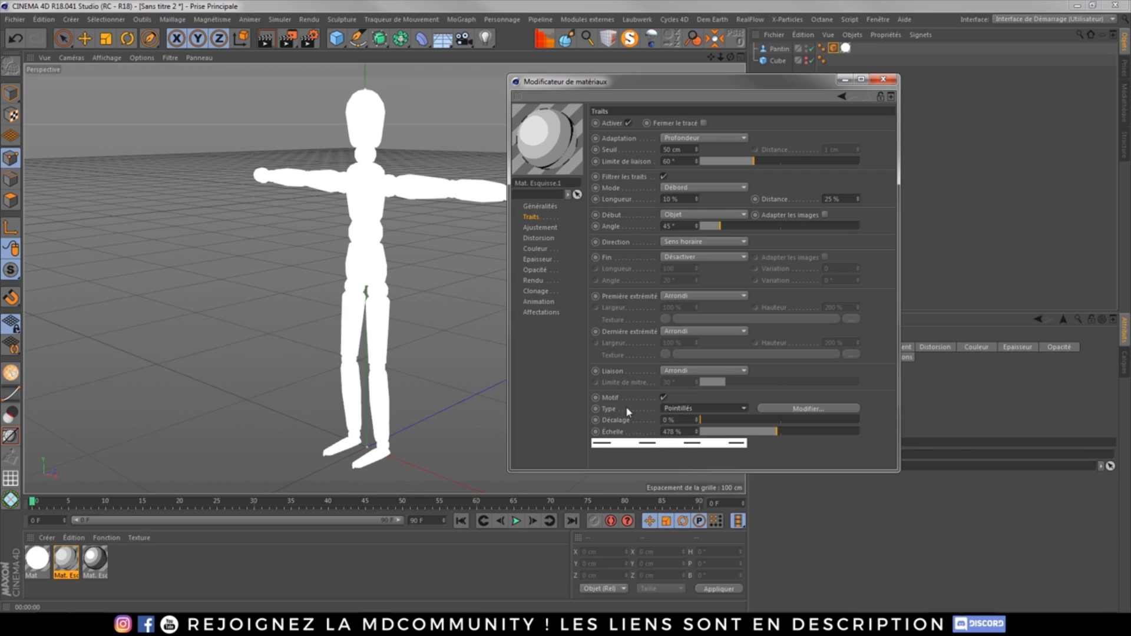
pyautogui.click(265, 38)
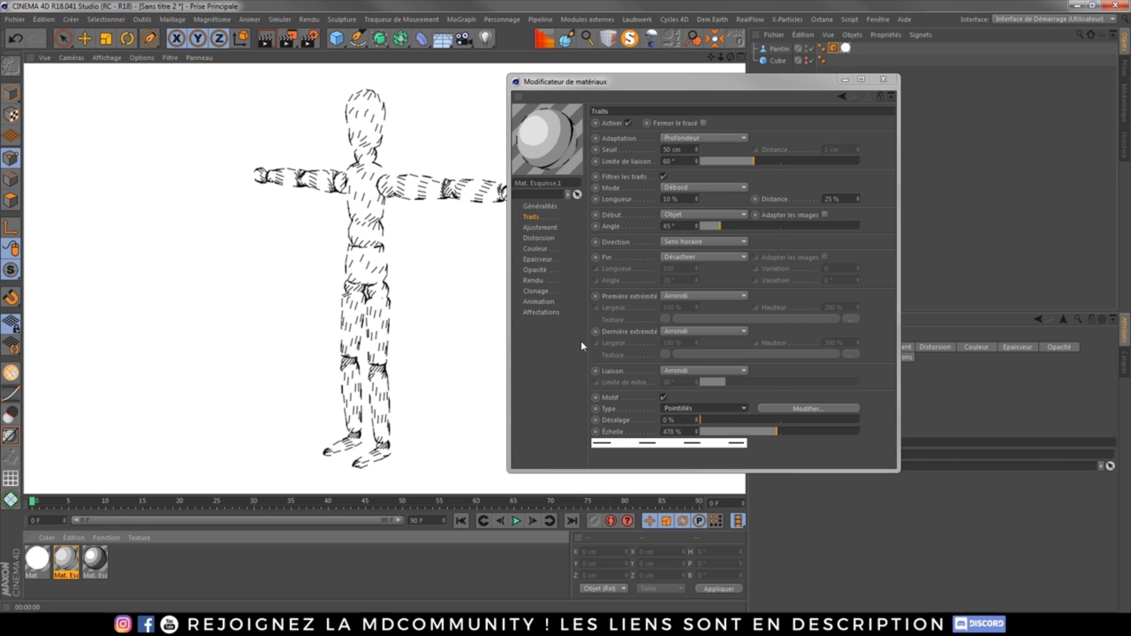
pyautogui.click(664, 398)
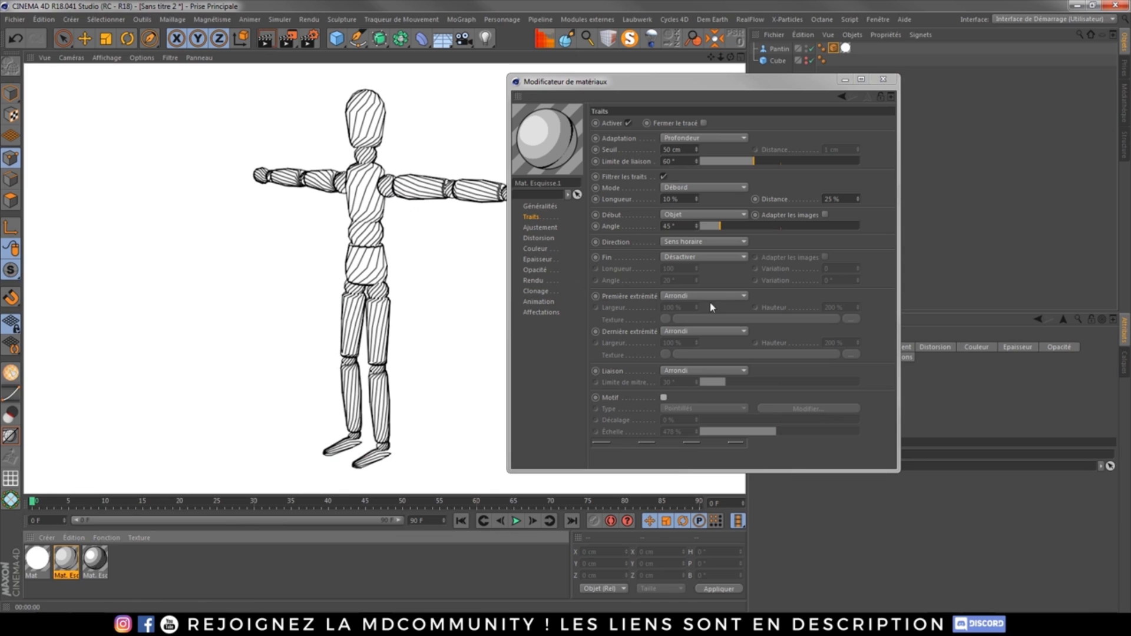
# In the sketch material's Ajustement settings, set Dépassement Début and Fin to 4 and render the Pantin.
pyautogui.click(541, 227)
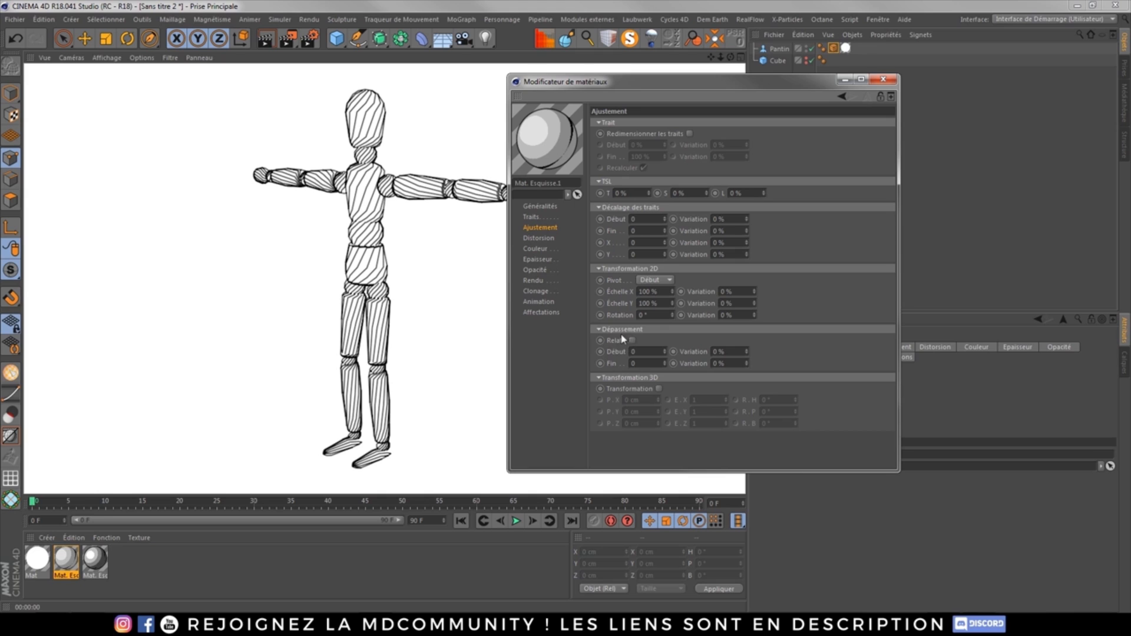
pyautogui.click(664, 350)
pyautogui.click(664, 350)
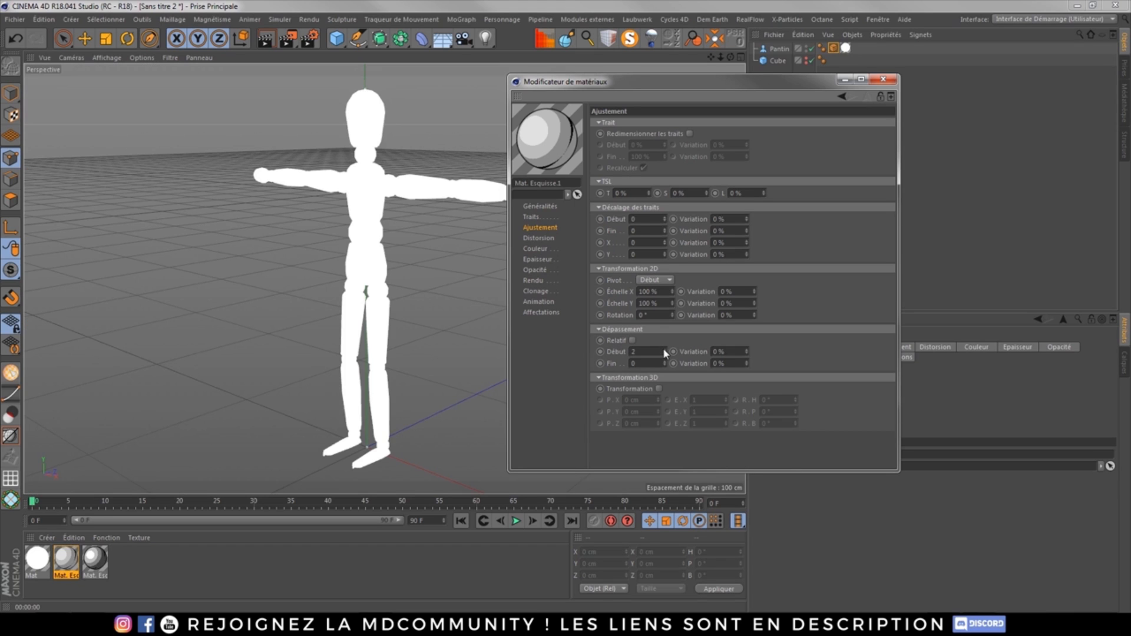
pyautogui.click(664, 361)
pyautogui.click(665, 361)
pyautogui.click(665, 361)
pyautogui.click(664, 361)
pyautogui.click(664, 354)
pyautogui.click(665, 353)
pyautogui.click(665, 350)
pyautogui.click(665, 350)
pyautogui.click(665, 350)
pyautogui.click(665, 350)
pyautogui.click(266, 41)
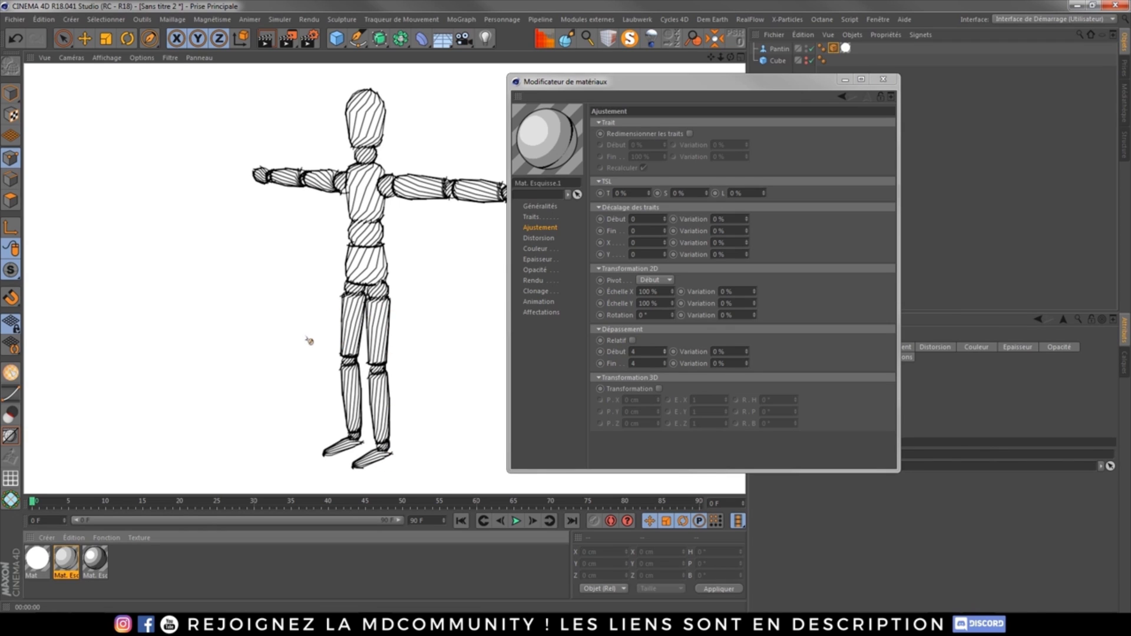
# Make the Dépassement Relatif, set Début to 14 % and Fin to 15 %, and render the Pantin.
pyautogui.click(633, 340)
pyautogui.click(633, 341)
pyautogui.click(632, 340)
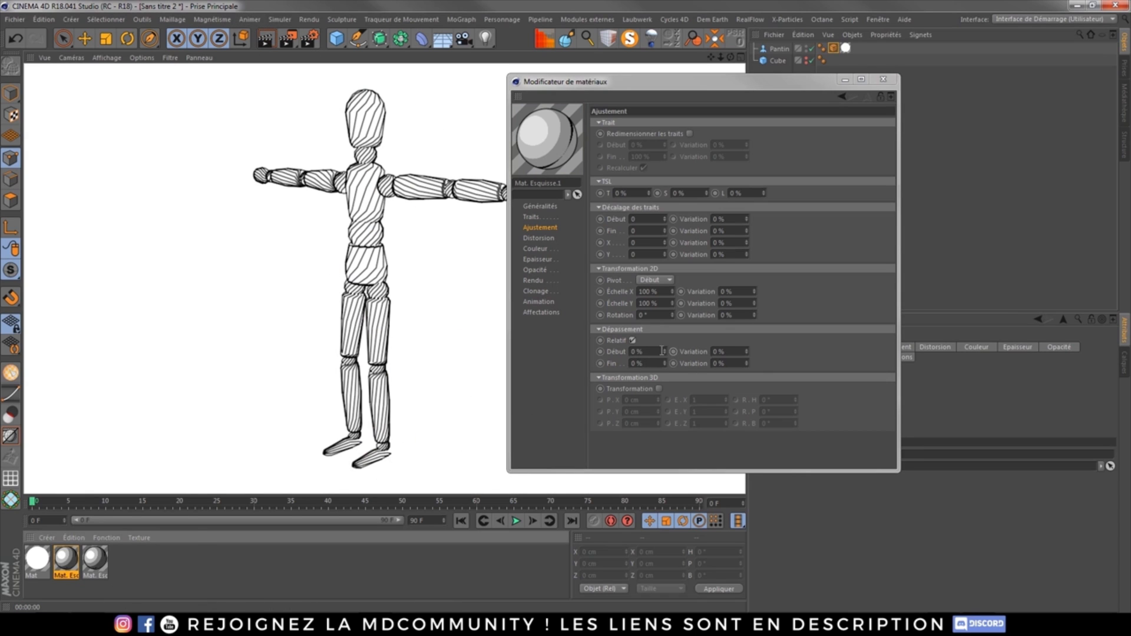
pyautogui.moveTo(664, 352); pyautogui.dragTo(668, 360)
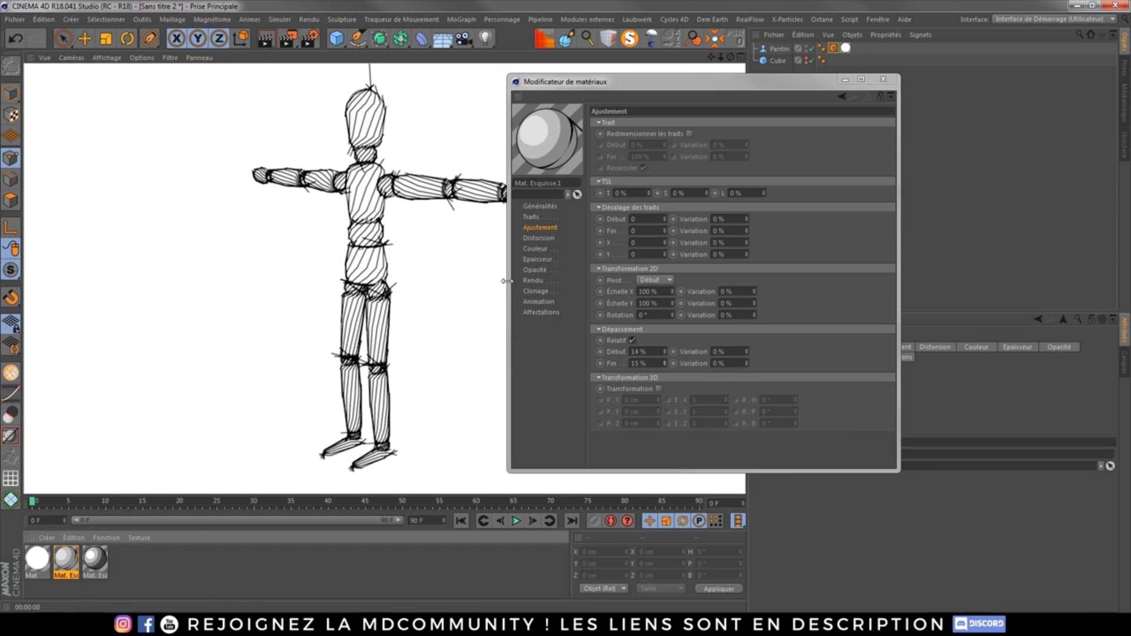
# Raise the relative Dépassement Début to 26 % and Fin to 34 %, with Variation at 14 % and 20 % respectively.
pyautogui.click(633, 341)
pyautogui.click(633, 341)
pyautogui.moveTo(664, 354); pyautogui.dragTo(666, 352)
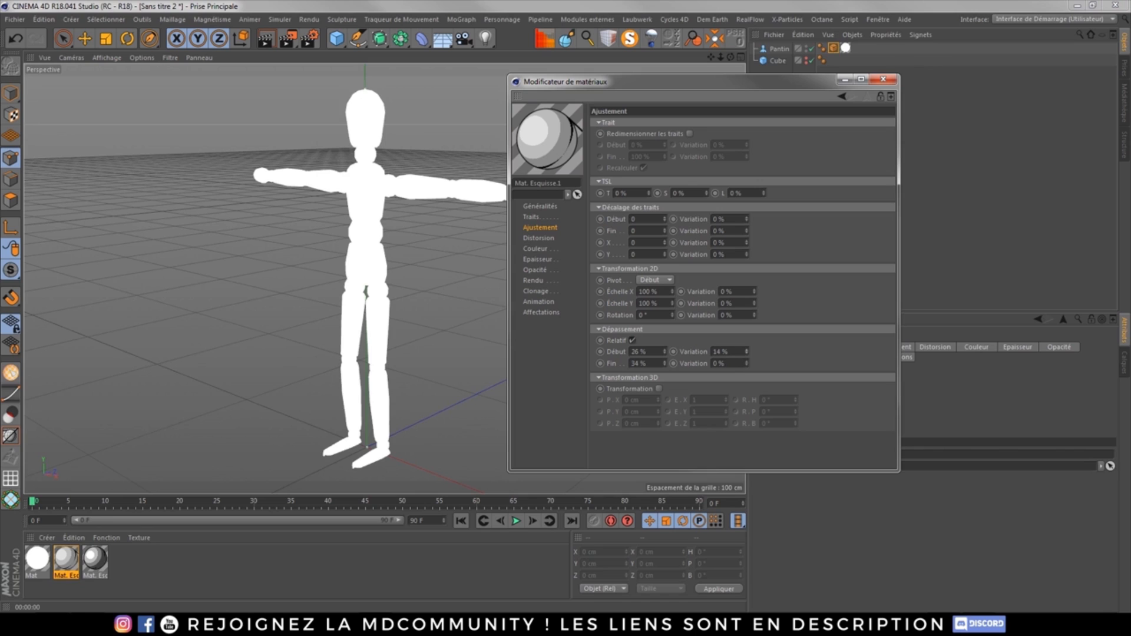
pyautogui.moveTo(747, 366); pyautogui.dragTo(746, 358)
# Set both Dépassement Début and Fin to 10 % and render the Pantin.
pyautogui.doubleClick(639, 351)
pyautogui.write('10')
pyautogui.press('Return')
pyautogui.doubleClick(640, 363)
pyautogui.write('10')
pyautogui.press('Return')
pyautogui.click(266, 39)
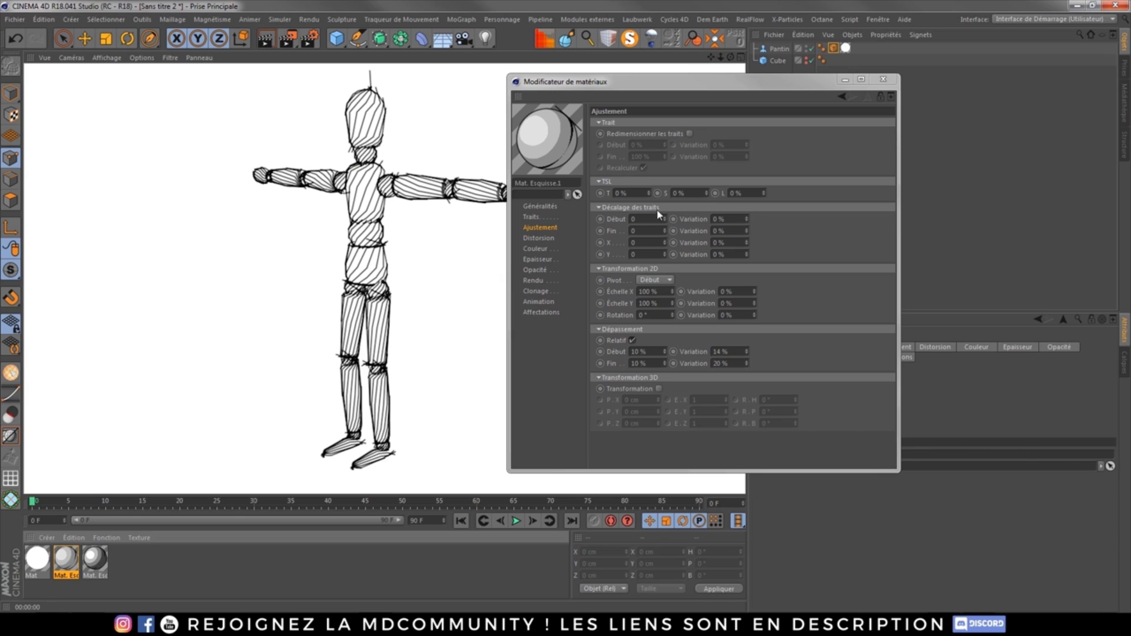
# Set Début, Fin, X and Y of Décalage des traits to 1 and render the Pantin.
pyautogui.doubleClick(642, 222)
pyautogui.write('1')
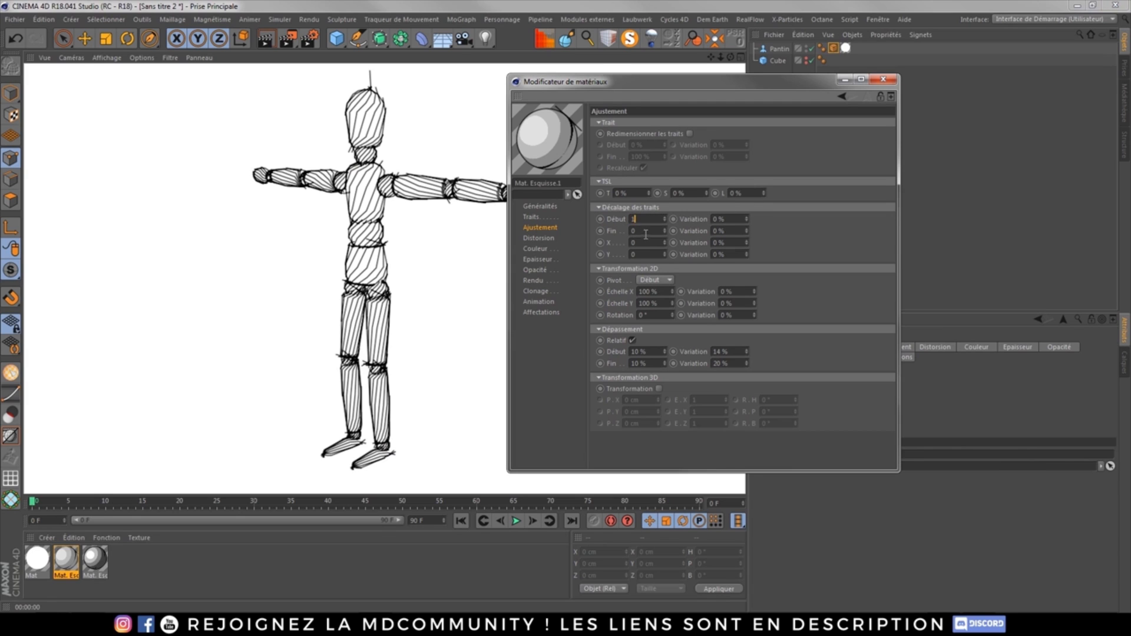
pyautogui.press('Tab')
pyautogui.write('1')
pyautogui.press('Tab')
pyautogui.write('1')
pyautogui.press('Tab')
pyautogui.write('1')
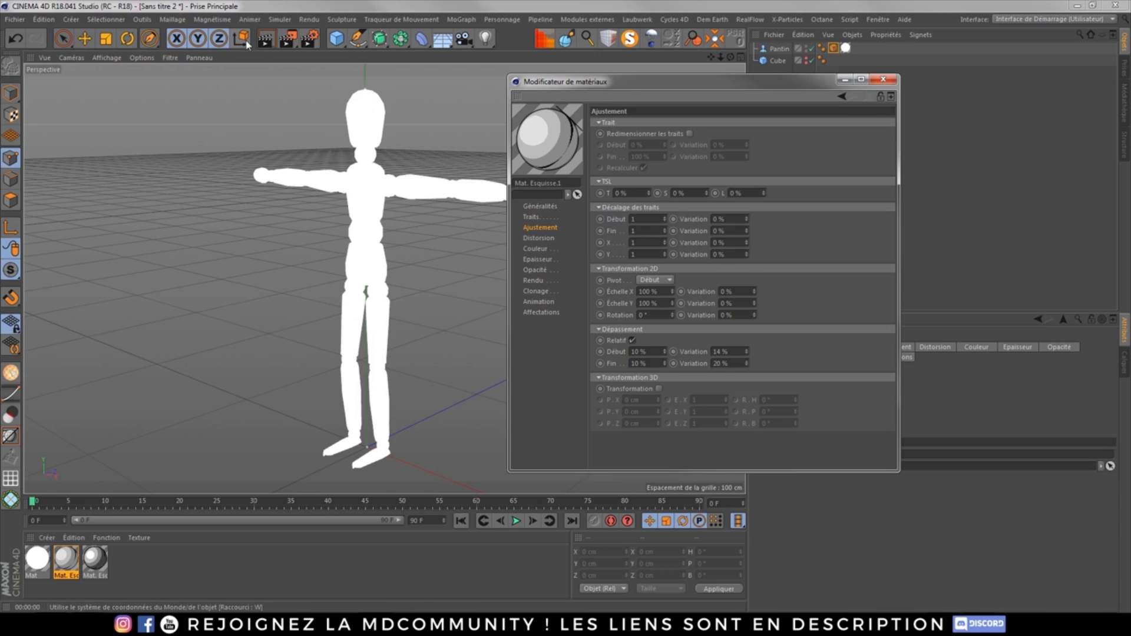
pyautogui.press('Return')
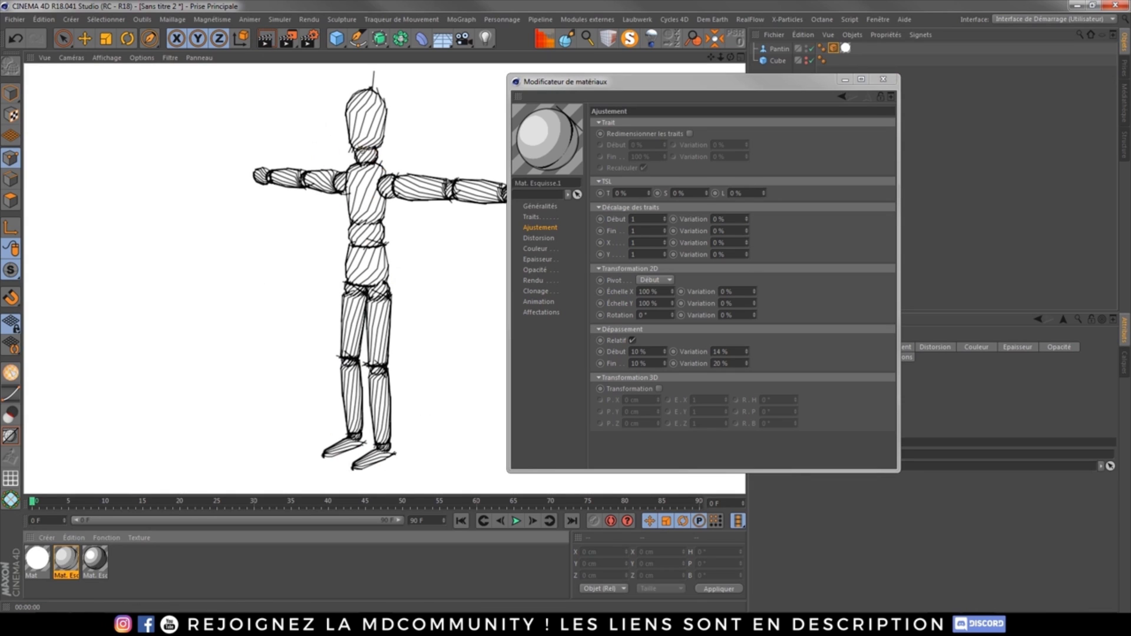
# Set the Variation of all four Décalage des traits values to 10 %.
pyautogui.doubleClick(738, 218)
pyautogui.write('10')
pyautogui.press('Tab')
pyautogui.write('10')
pyautogui.press('Tab')
pyautogui.write('10')
pyautogui.press('Tab')
pyautogui.write('10')
pyautogui.press('Tab')
# Activate the Courbe distortion of Mat. Esquisse.1, lower its Intensité to 11 % and render the Pantin.
pyautogui.click(539, 238)
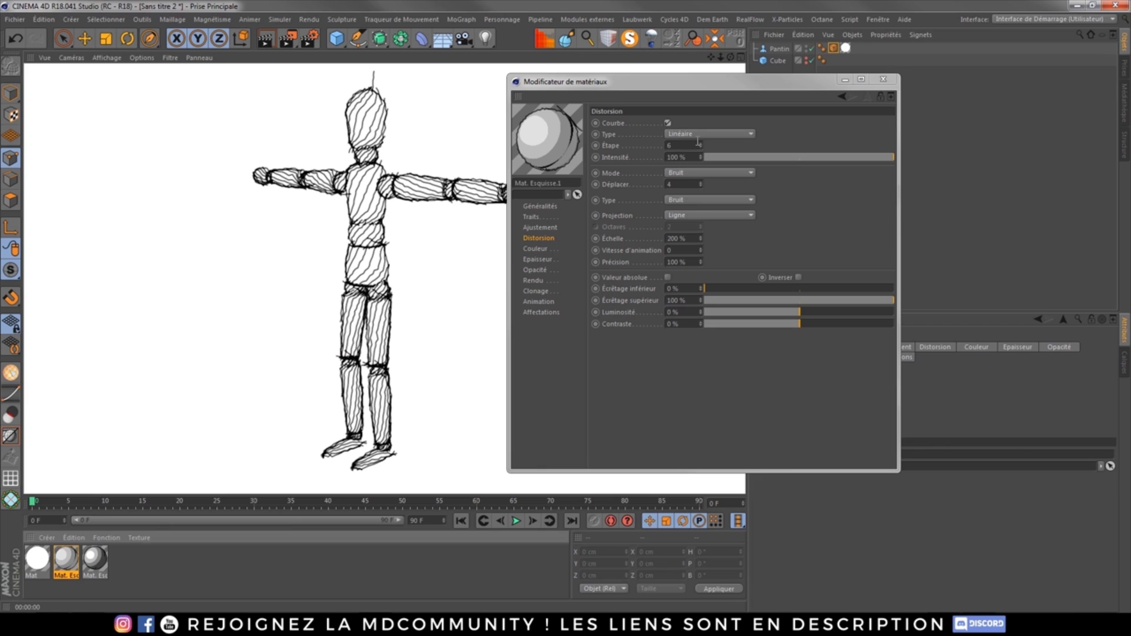
pyautogui.click(734, 156)
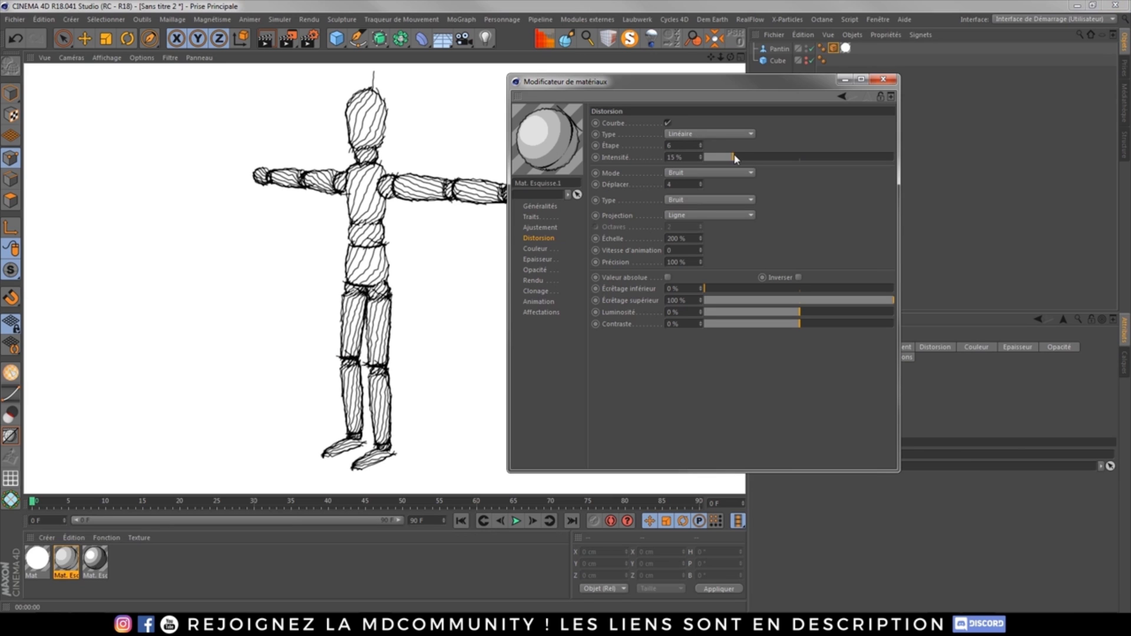
pyautogui.moveTo(729, 159); pyautogui.dragTo(726, 159)
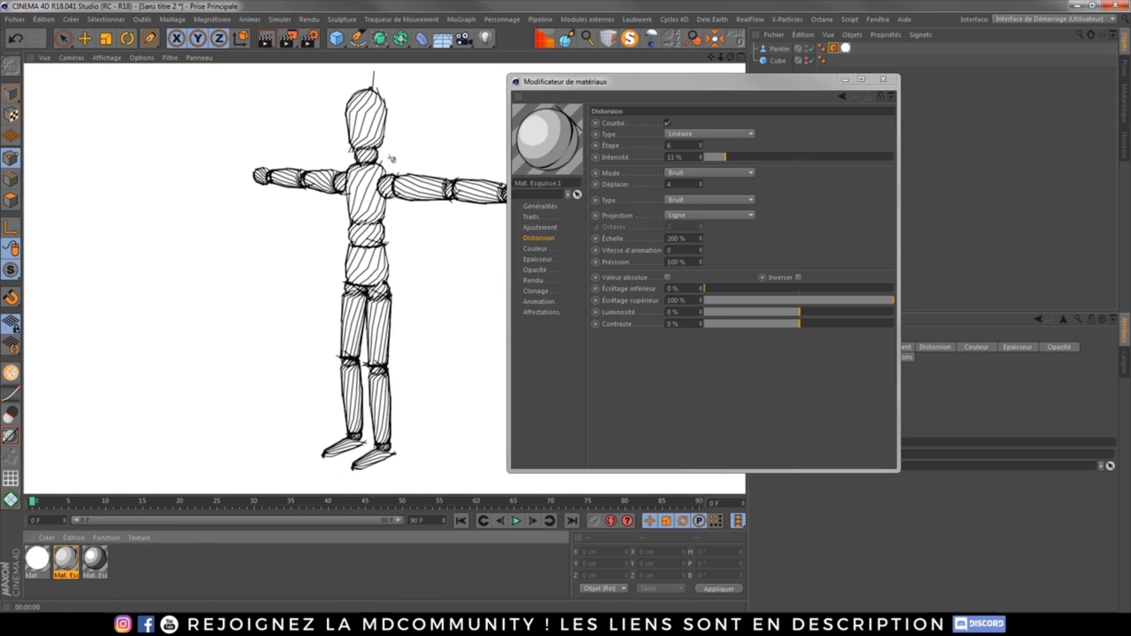
# Set the distortion's Étape to 12 and compare renders with Intensité at 21 % and 40 %.
pyautogui.moveTo(737, 156); pyautogui.dragTo(744, 157)
pyautogui.click(678, 145)
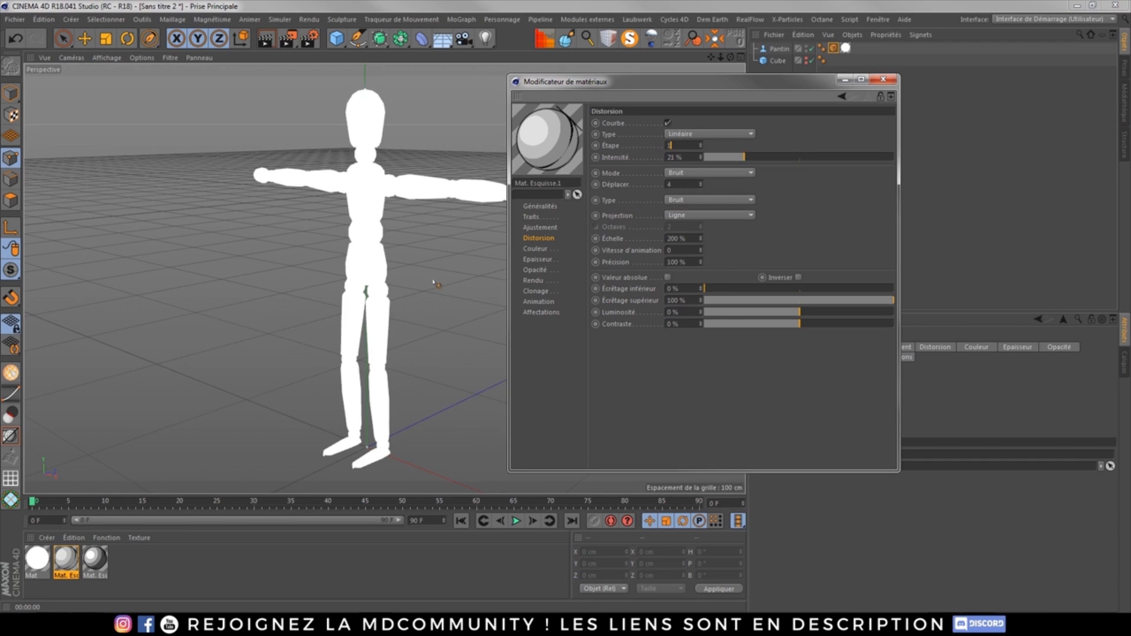
pyautogui.click(265, 39)
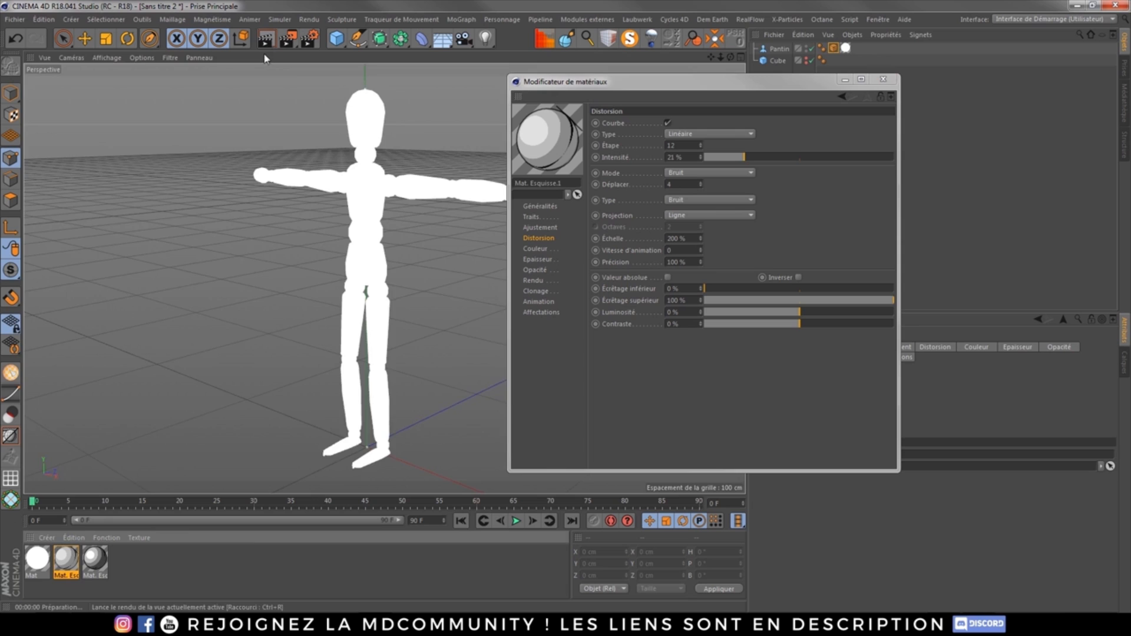
pyautogui.moveTo(731, 152)
pyautogui.mouseDown()
pyautogui.moveTo(793, 159)
pyautogui.moveTo(782, 158)
pyautogui.mouseUp()
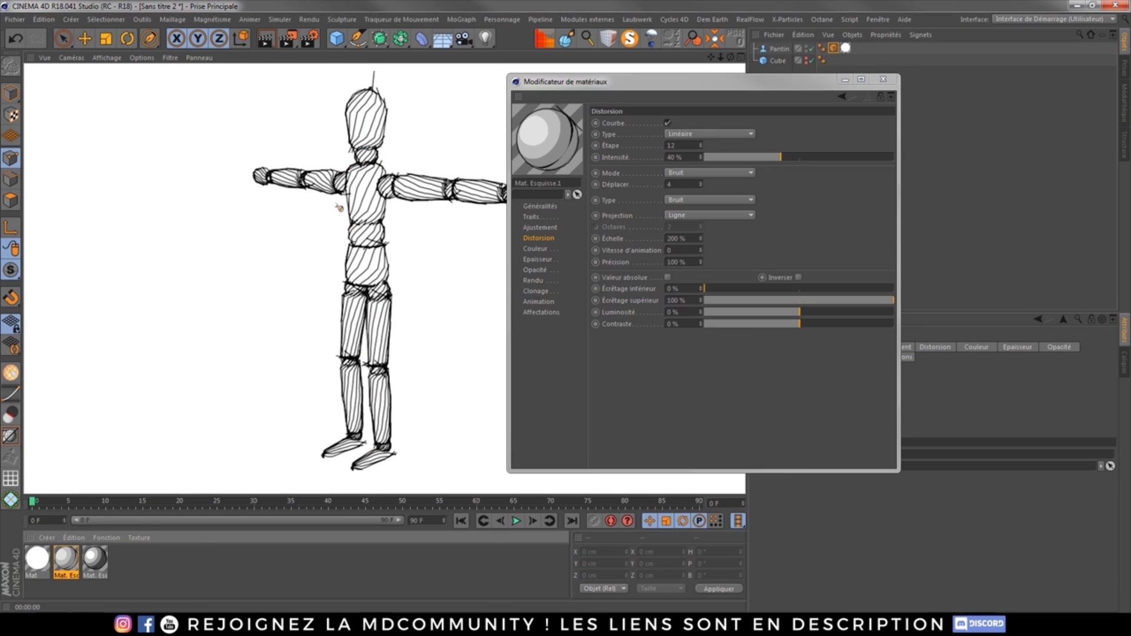
pyautogui.click(745, 174)
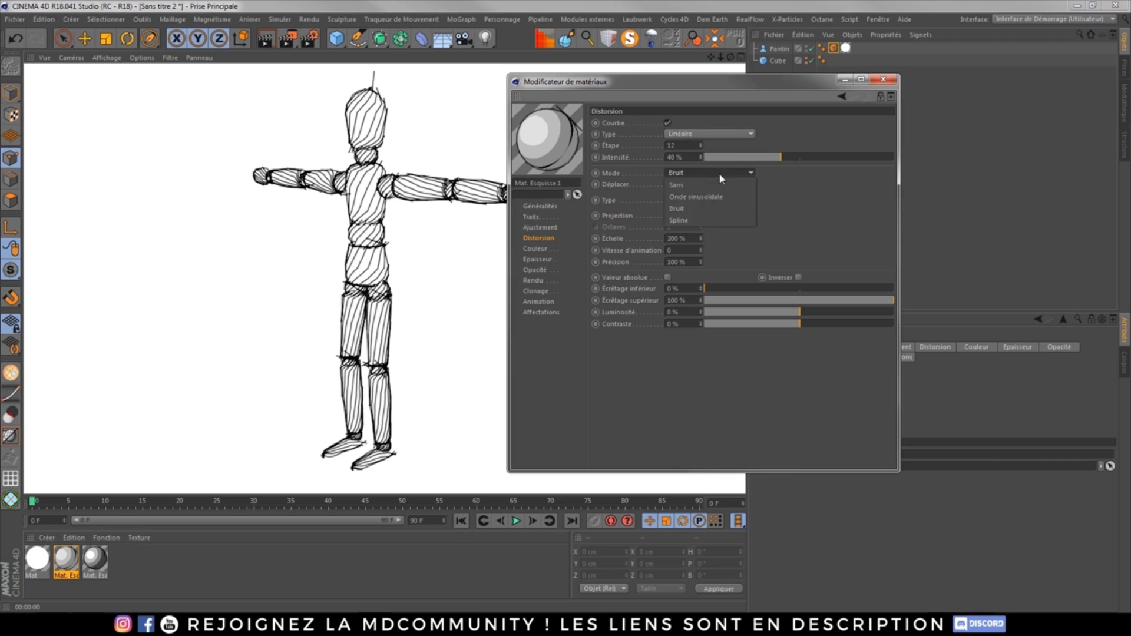
pyautogui.click(824, 194)
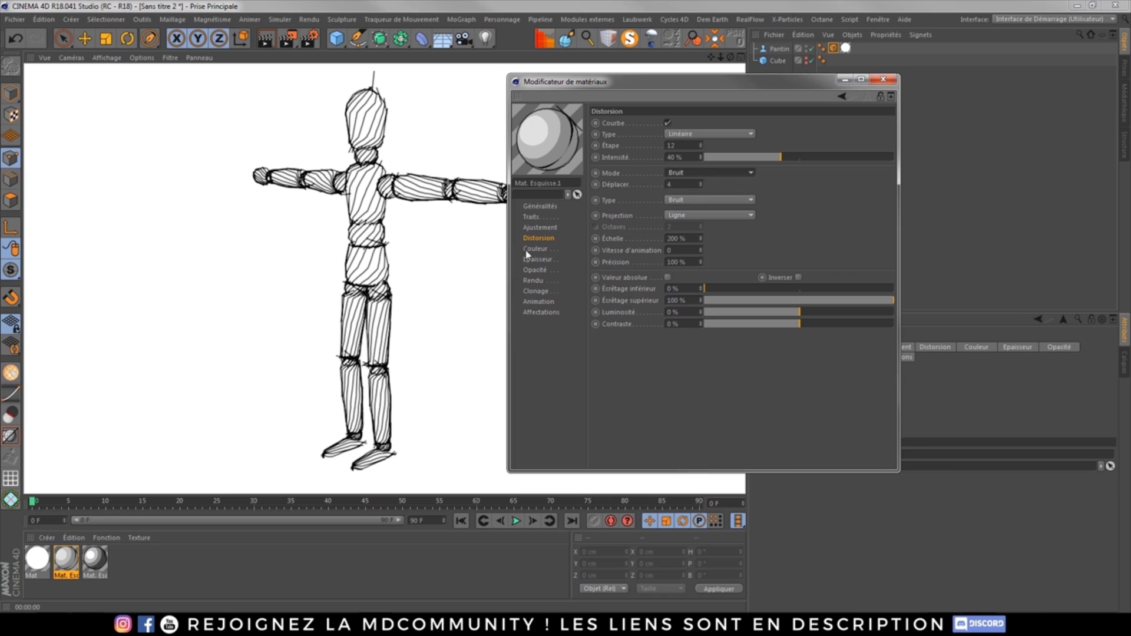
# Change the line colour of Mat. Esquisse.1 to green (T 143°, S 78 %, L 100 %) and render the Pantin.
pyautogui.click(546, 250)
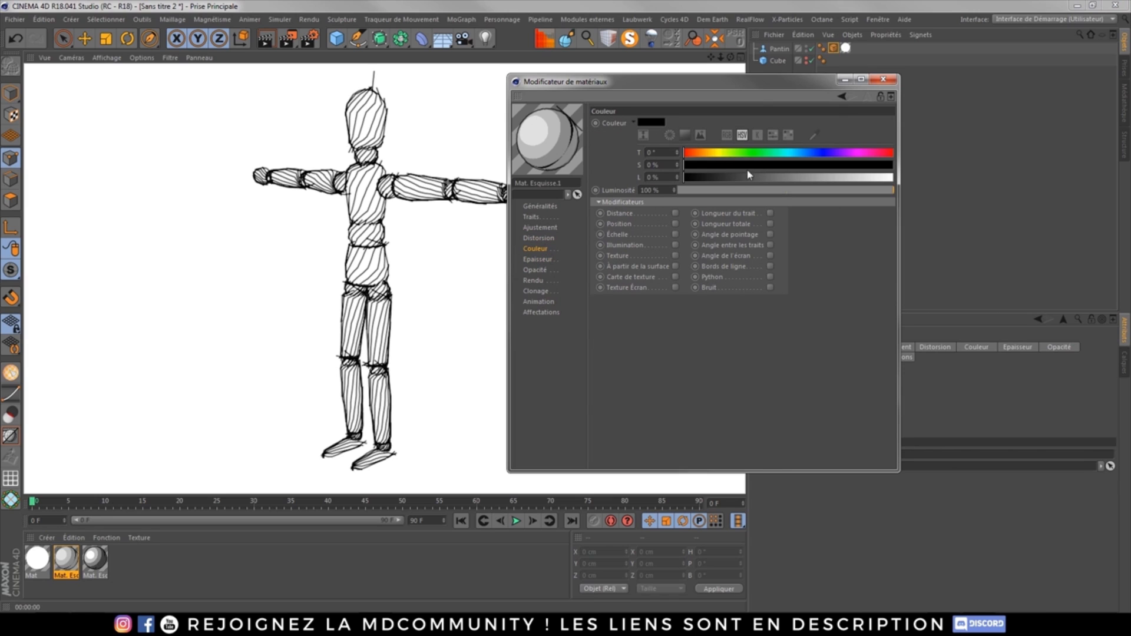
pyautogui.moveTo(709, 155); pyautogui.dragTo(892, 178)
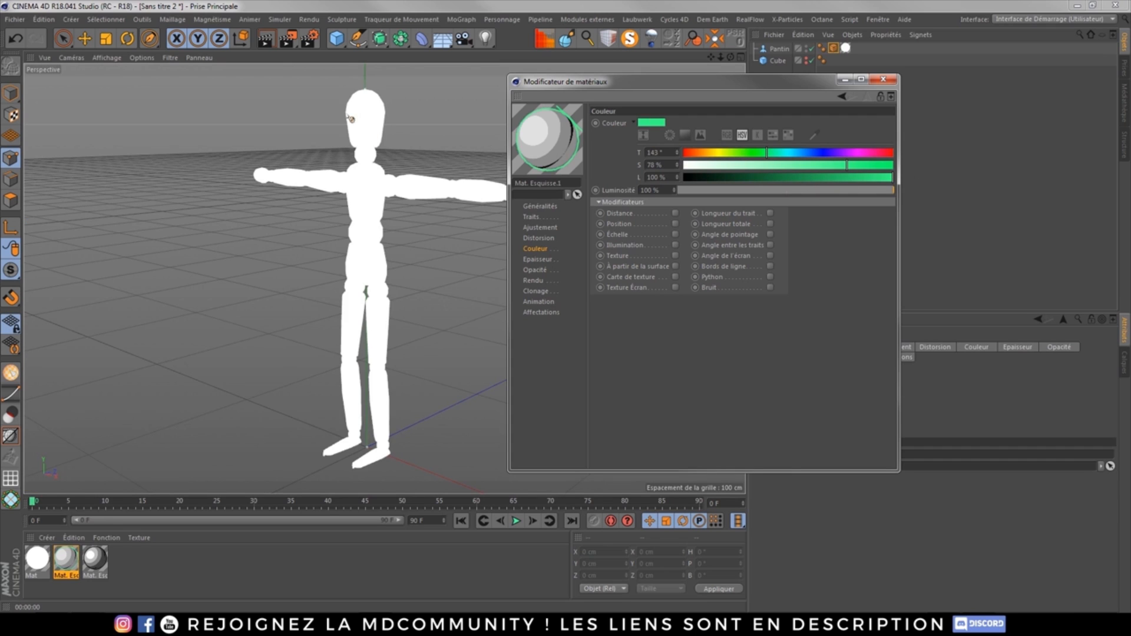
pyautogui.click(456, 203)
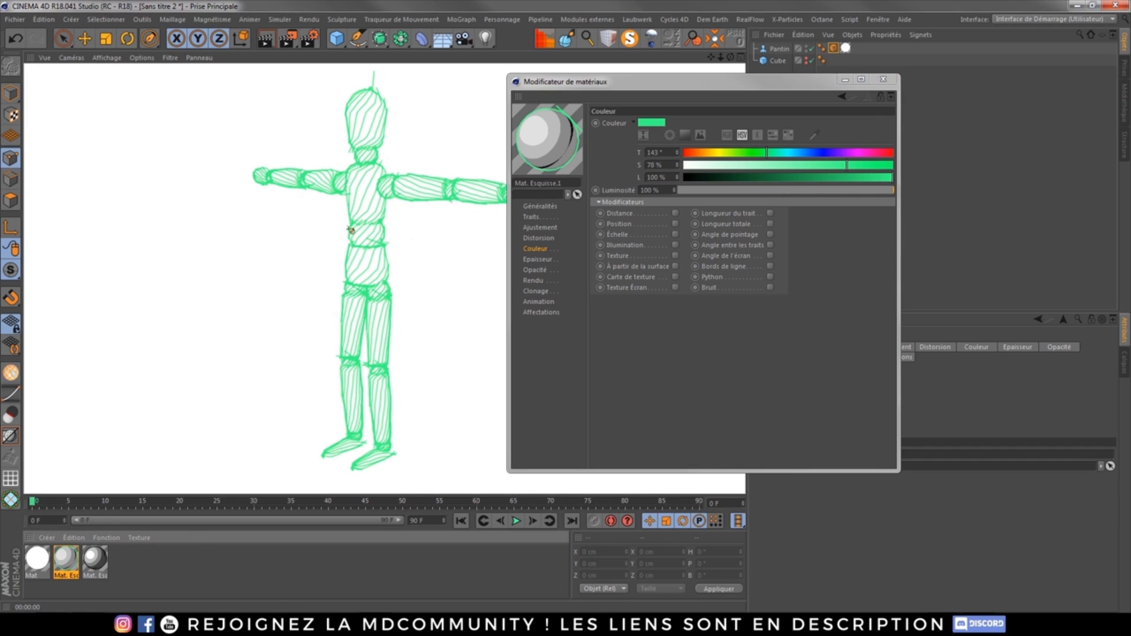
# Change the line colour of Mat. Esquisse.1 to magenta (T 300°, S 98 %, L 100 %) and render the Pantin.
pyautogui.moveTo(780, 155); pyautogui.dragTo(594, 136)
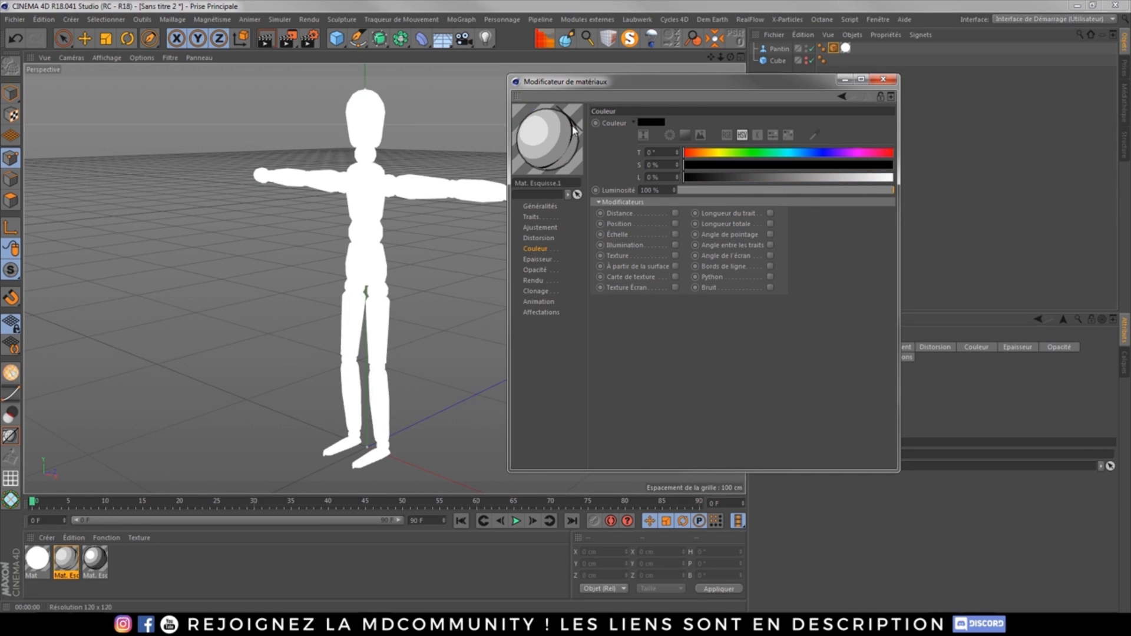
pyautogui.moveTo(707, 152); pyautogui.dragTo(889, 166)
pyautogui.moveTo(820, 178); pyautogui.dragTo(894, 179)
pyautogui.moveTo(825, 154); pyautogui.dragTo(859, 152)
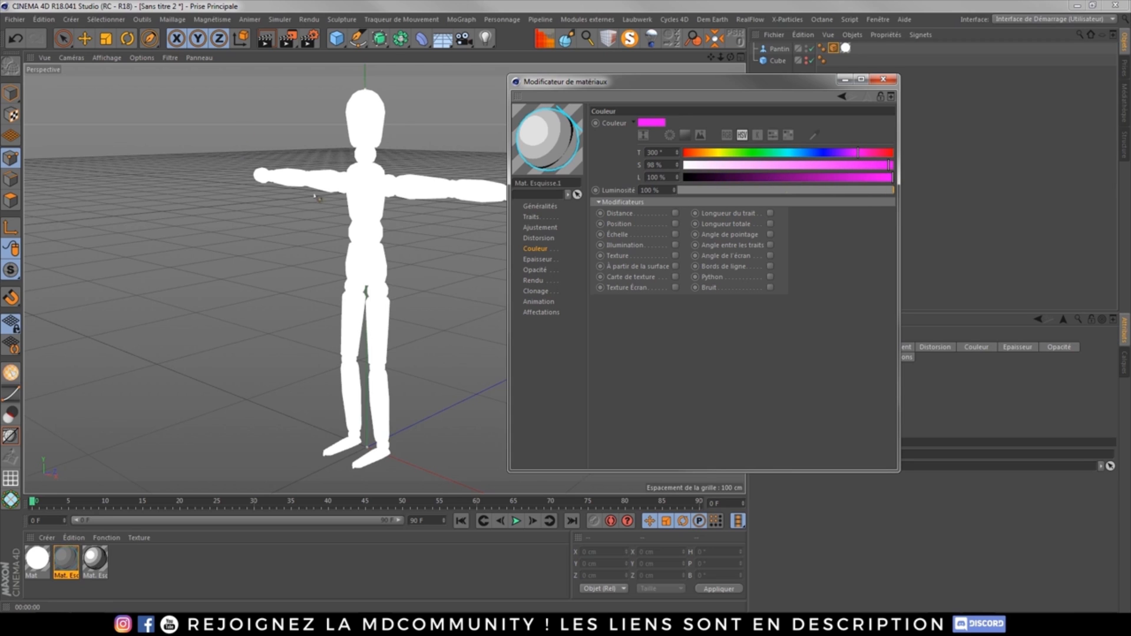
pyautogui.click(266, 40)
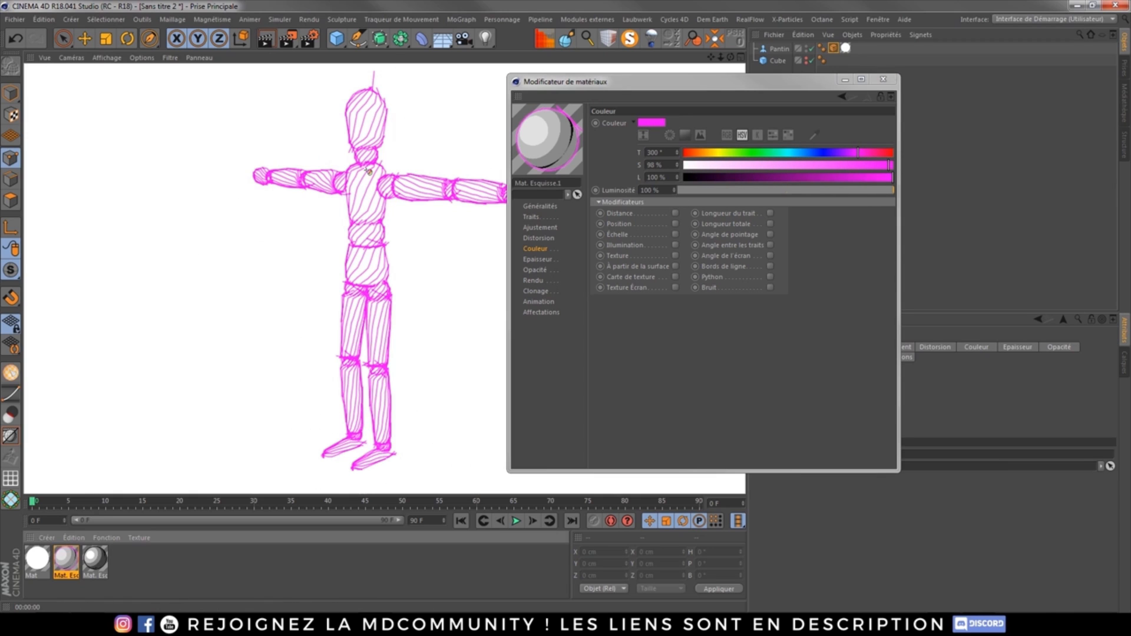
# Set the line colour to black with Luminosité 0 %, activate its Longueur du trait modifier and render the Pantin.
pyautogui.moveTo(687, 155); pyautogui.dragTo(651, 192)
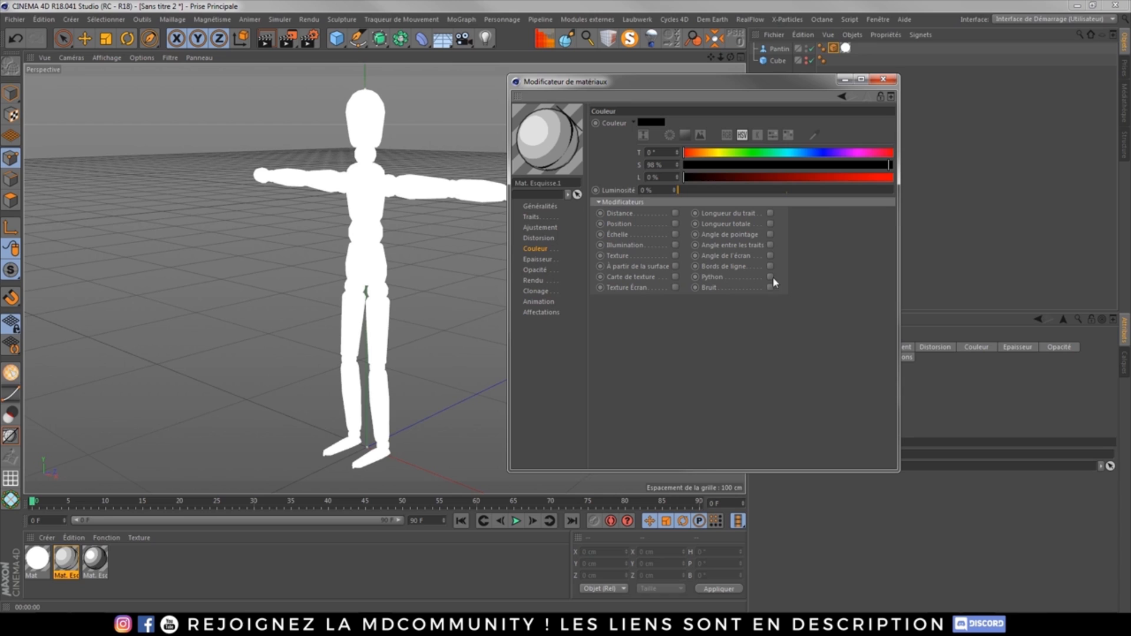
pyautogui.click(770, 215)
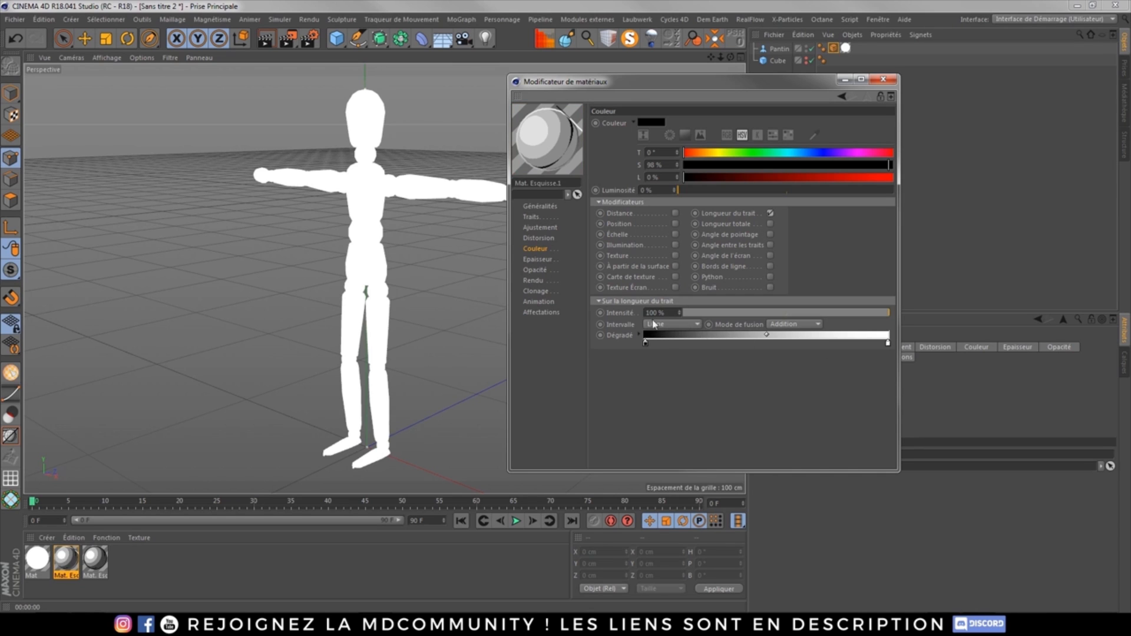
pyautogui.click(265, 38)
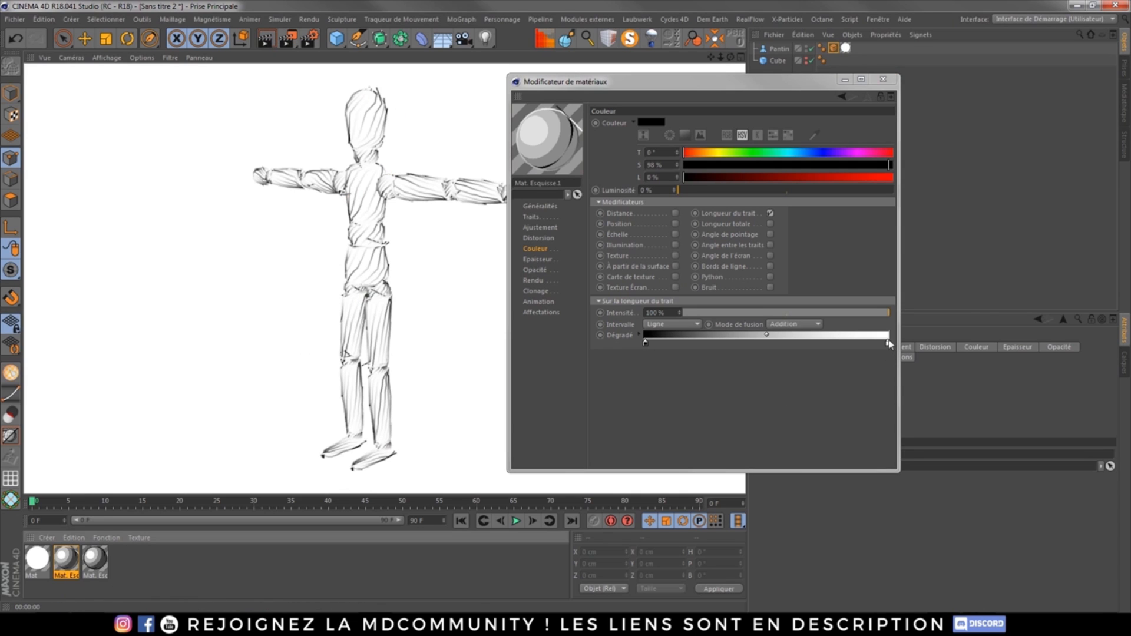
# Set the end colour of the Longueur du trait gradient to grey at L 31 %, render, and adjust it to a lighter grey.
pyautogui.doubleClick(889, 343)
pyautogui.moveTo(891, 366)
pyautogui.mouseDown()
pyautogui.moveTo(930, 368)
pyautogui.moveTo(885, 366)
pyautogui.mouseUp()
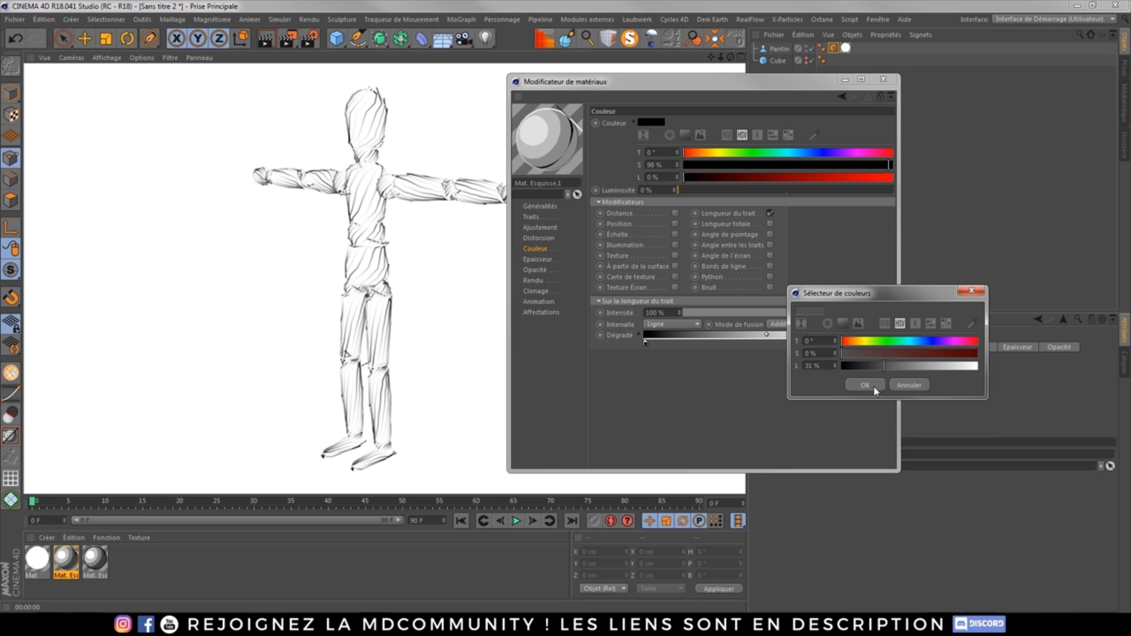
pyautogui.click(865, 386)
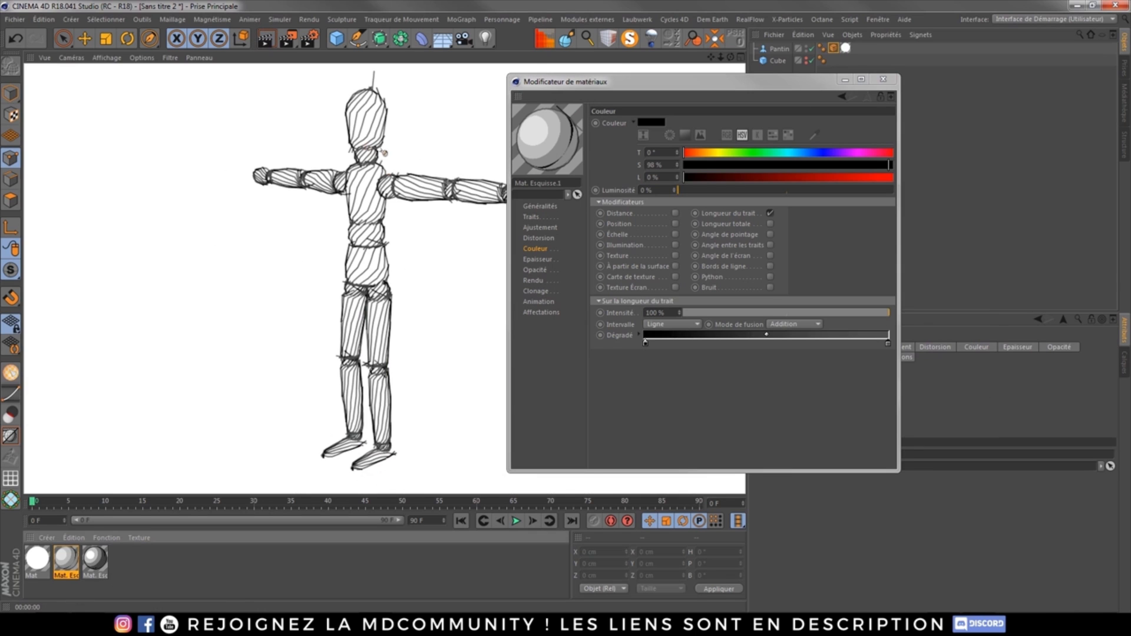
pyautogui.doubleClick(888, 343)
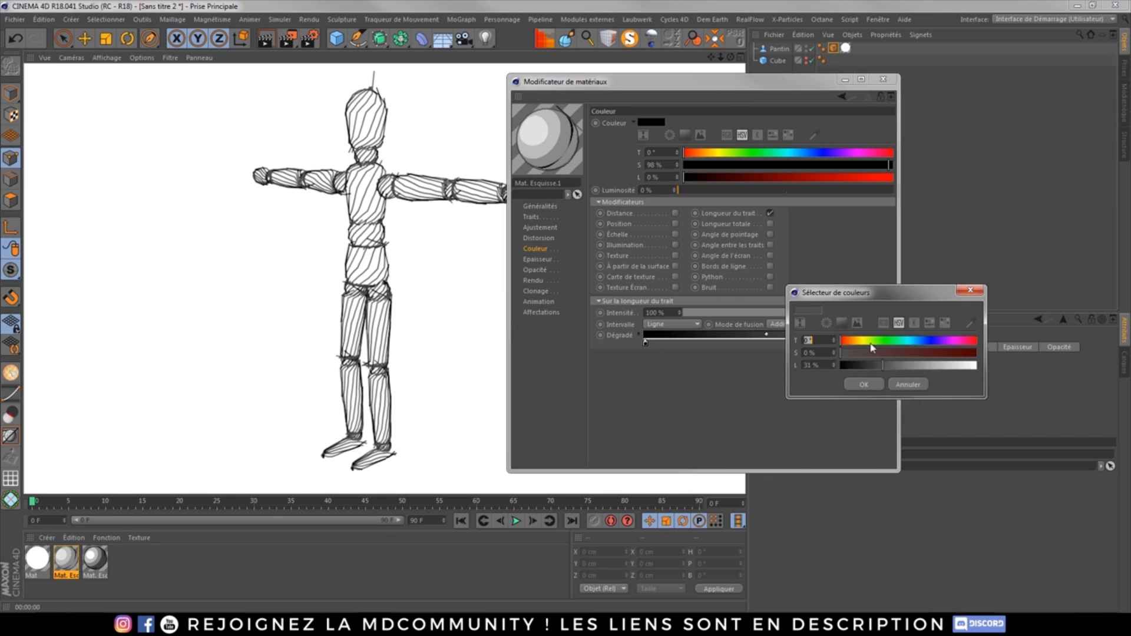
pyautogui.click(864, 386)
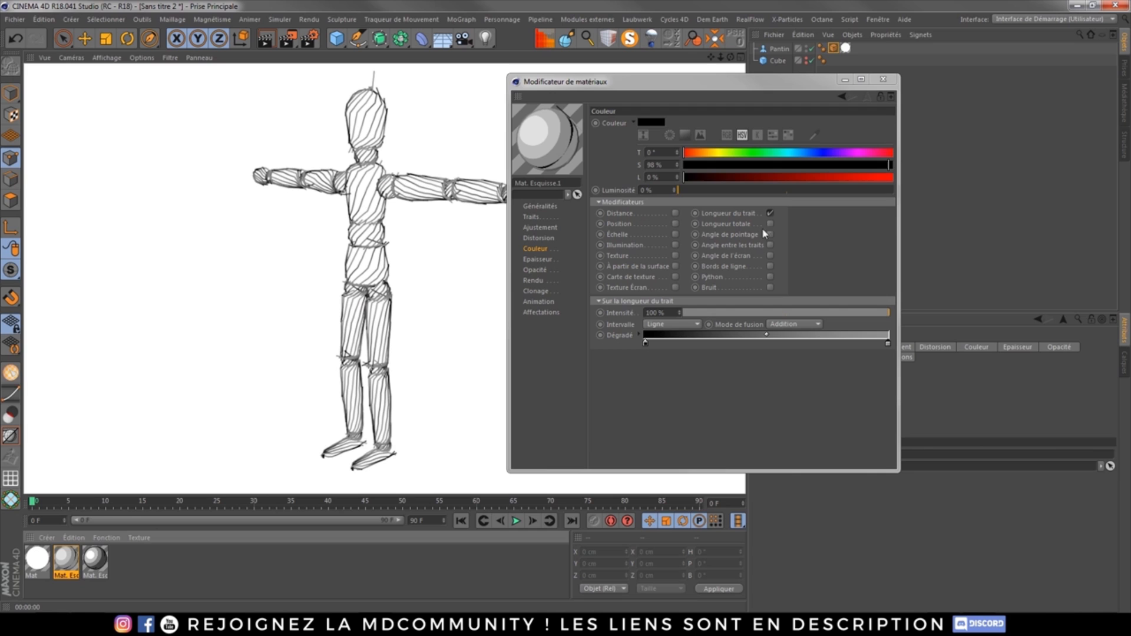
# Replace the Longueur du trait colour modifier with the Distance modifier and render the Pantin.
pyautogui.click(676, 214)
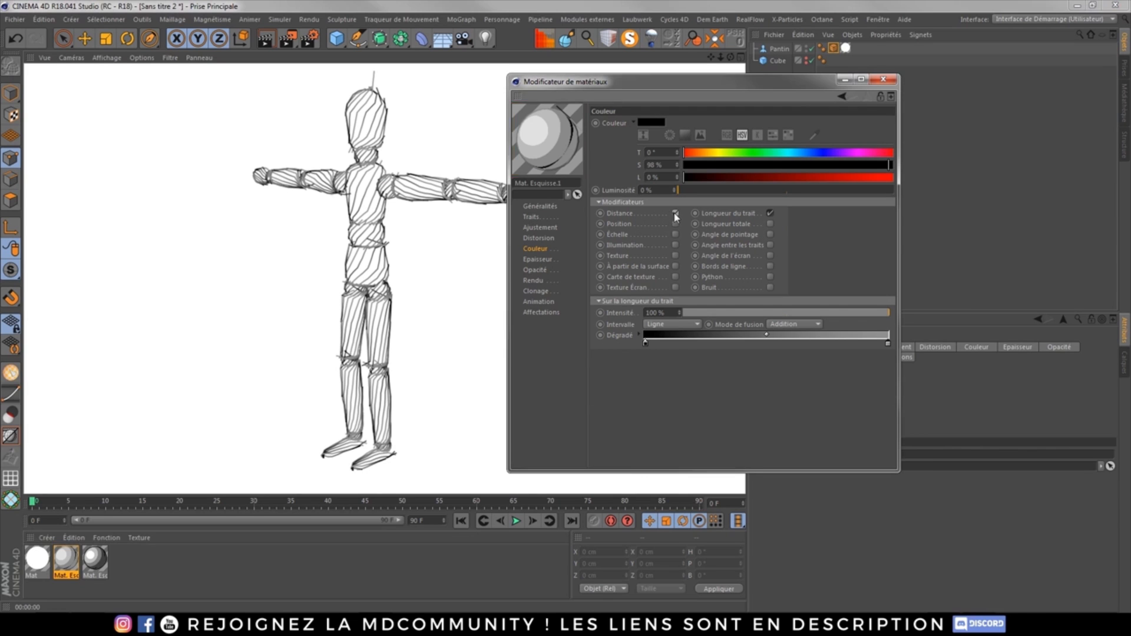
pyautogui.click(770, 213)
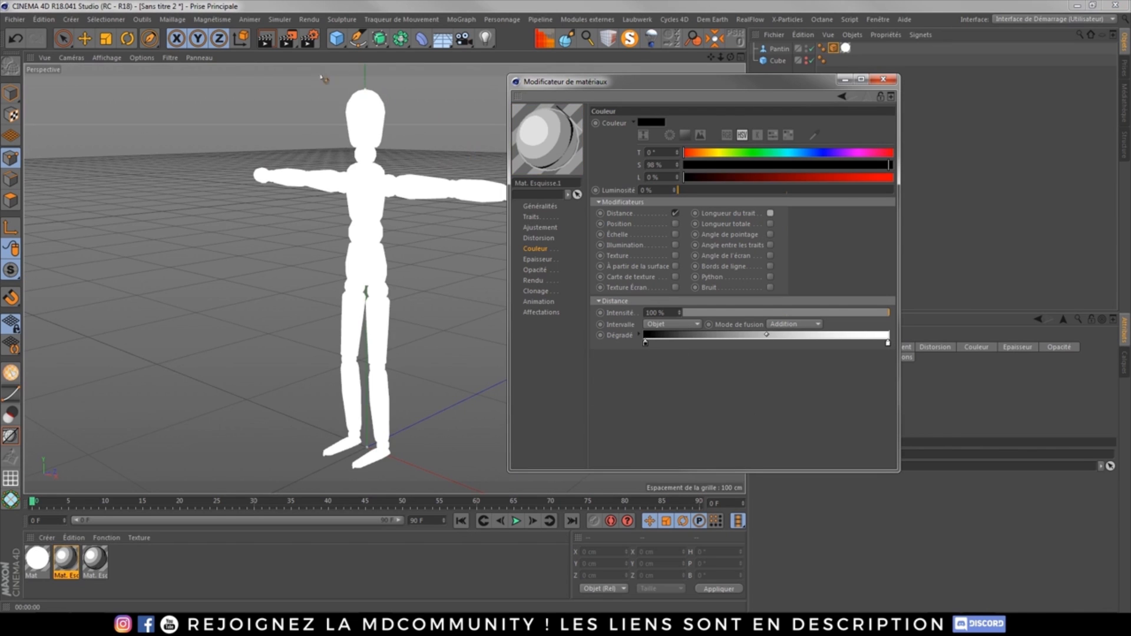
pyautogui.click(265, 39)
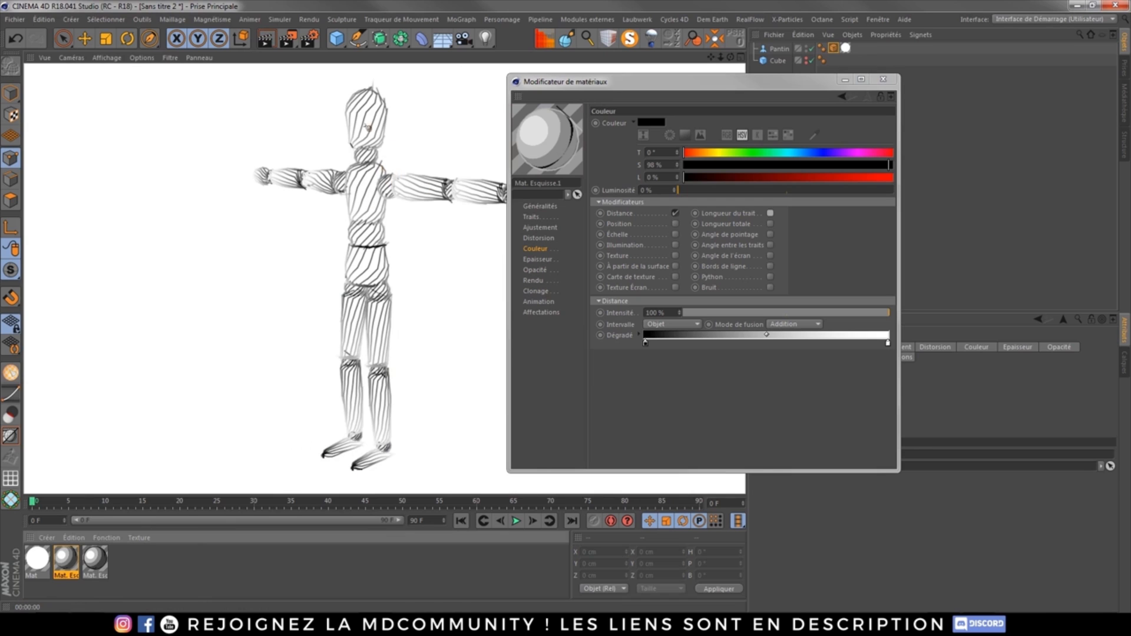
# Darken the end colour of the Distance gradient to grey at L 31 % and render the Pantin.
pyautogui.doubleClick(888, 342)
pyautogui.moveTo(851, 373); pyautogui.dragTo(886, 371)
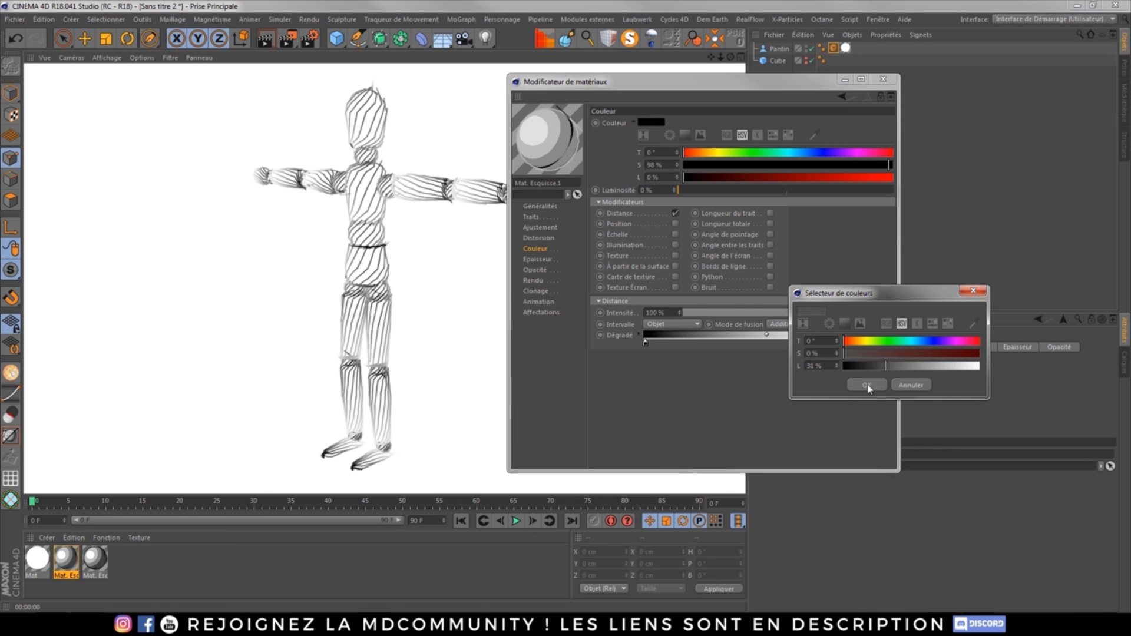
pyautogui.click(867, 385)
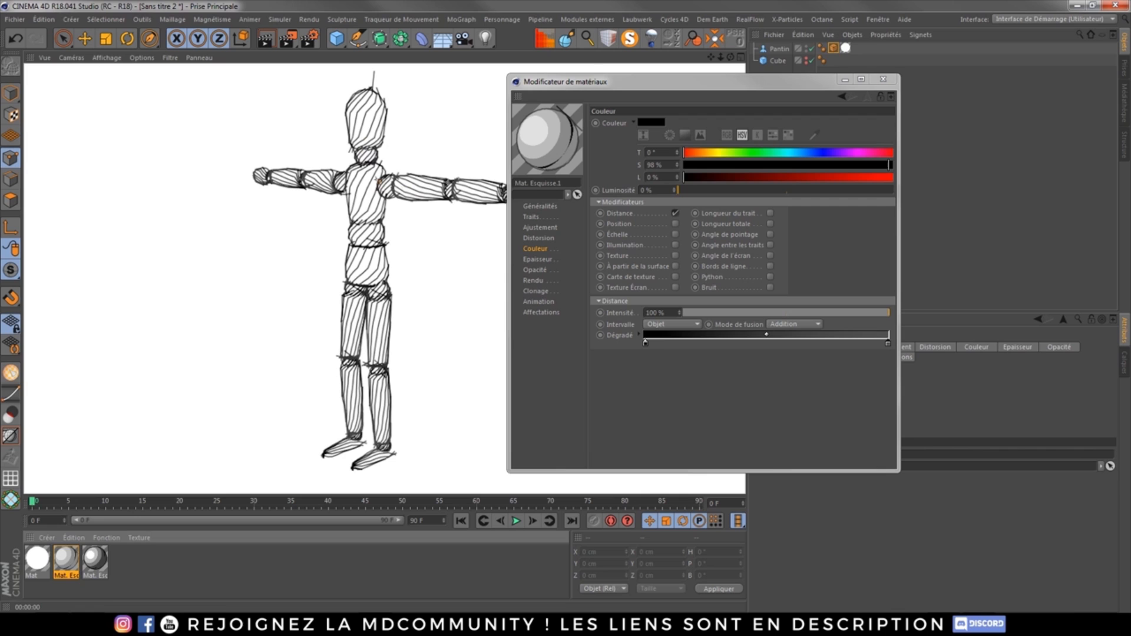
# Compare renders of the Pantin with the Triangulation lines of its Style d'esquisse switched off and on again.
pyautogui.click(833, 50)
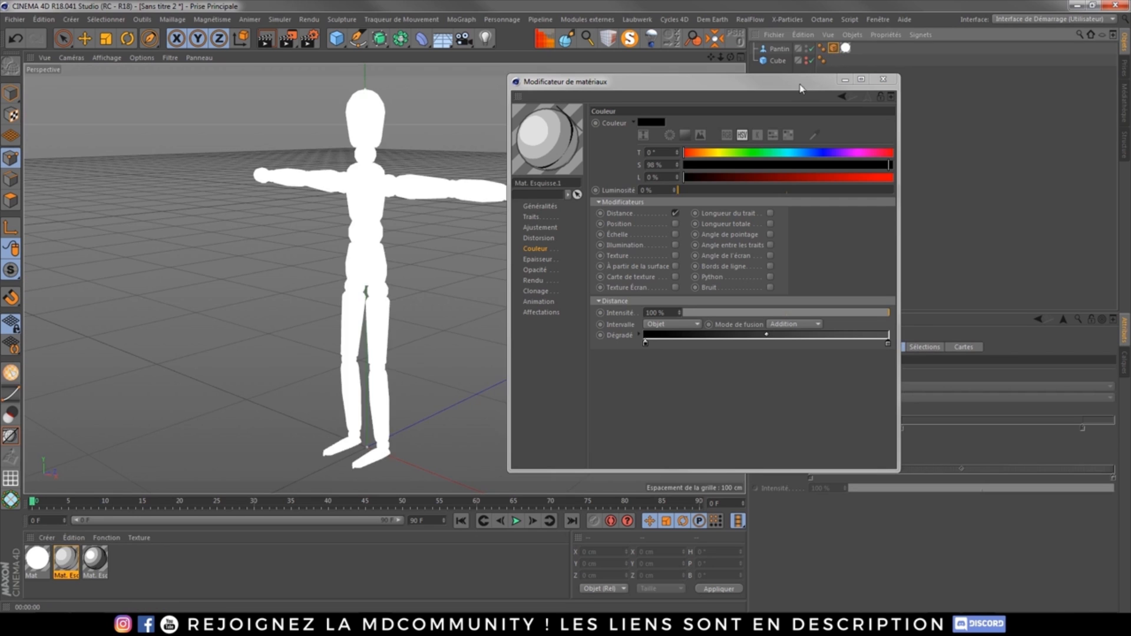
pyautogui.moveTo(801, 82); pyautogui.dragTo(613, 96)
pyautogui.click(846, 347)
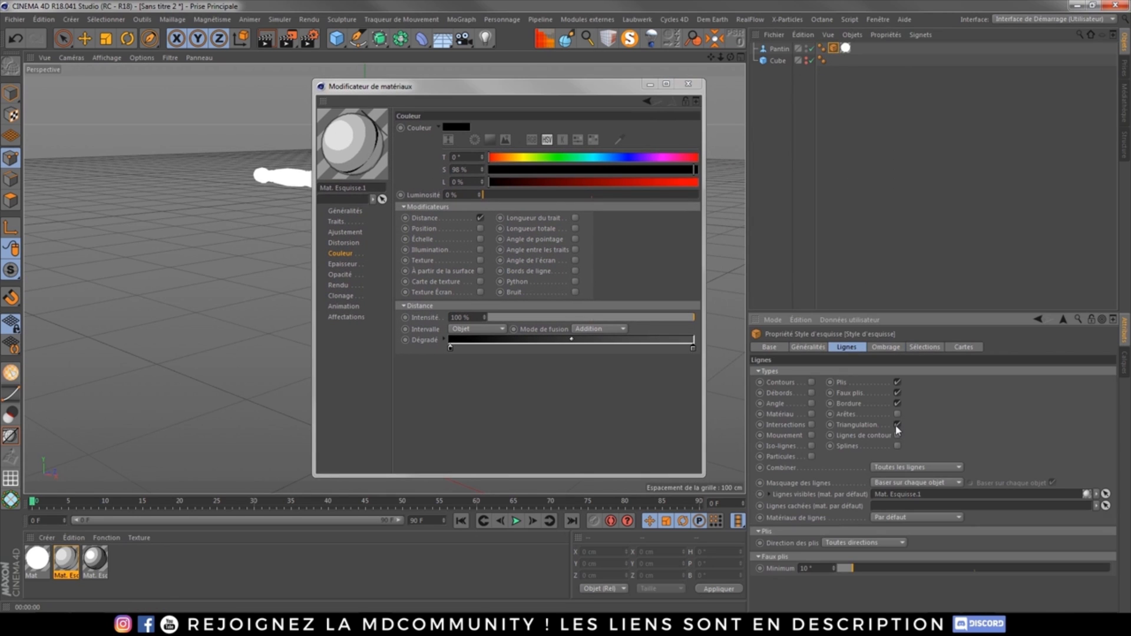
pyautogui.moveTo(488, 96); pyautogui.dragTo(714, 104)
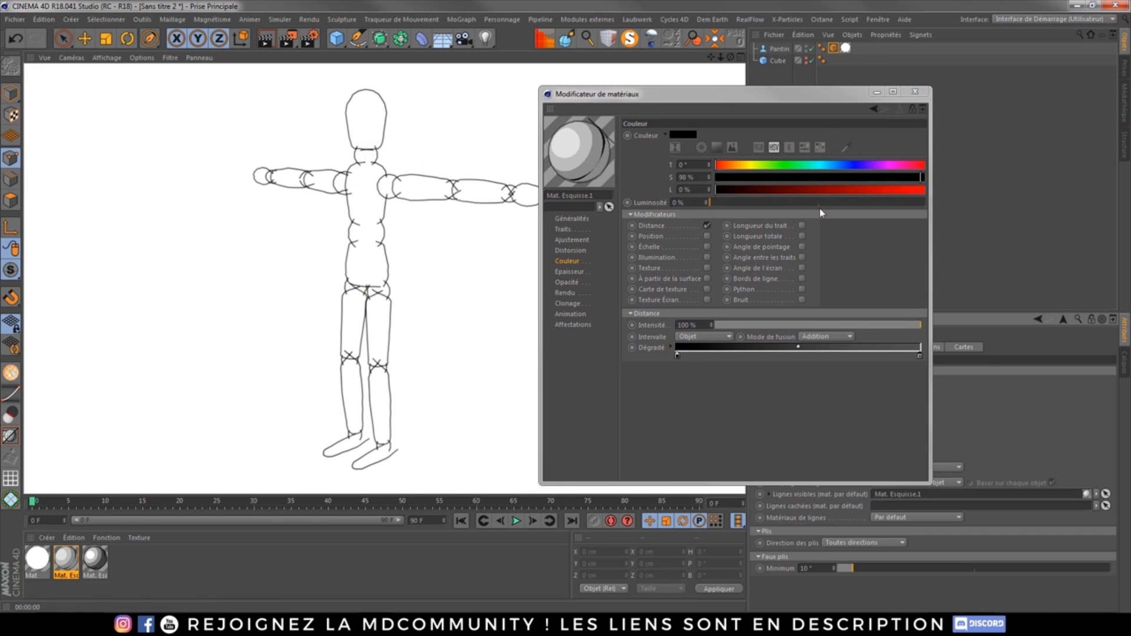
pyautogui.moveTo(672, 89); pyautogui.dragTo(571, 85)
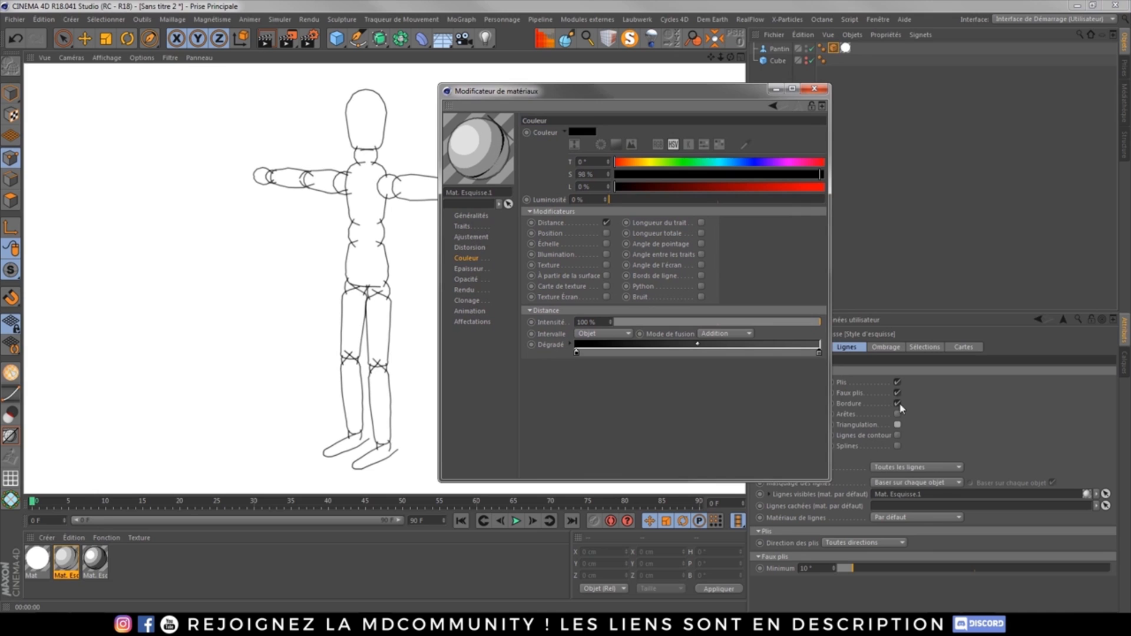
pyautogui.click(897, 424)
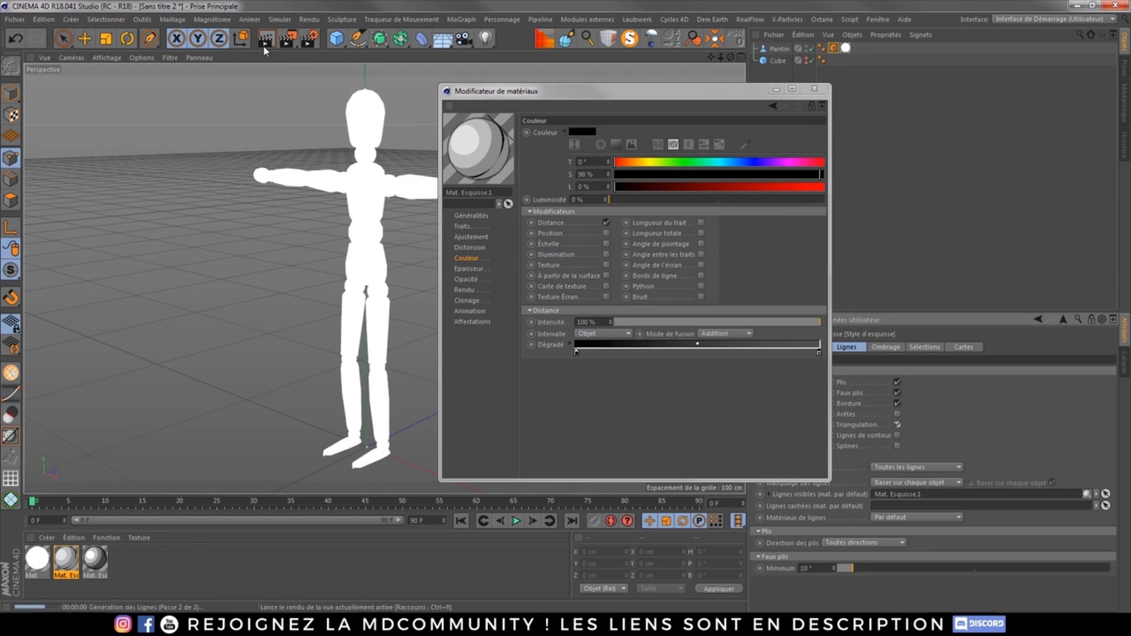
pyautogui.moveTo(512, 96); pyautogui.dragTo(634, 65)
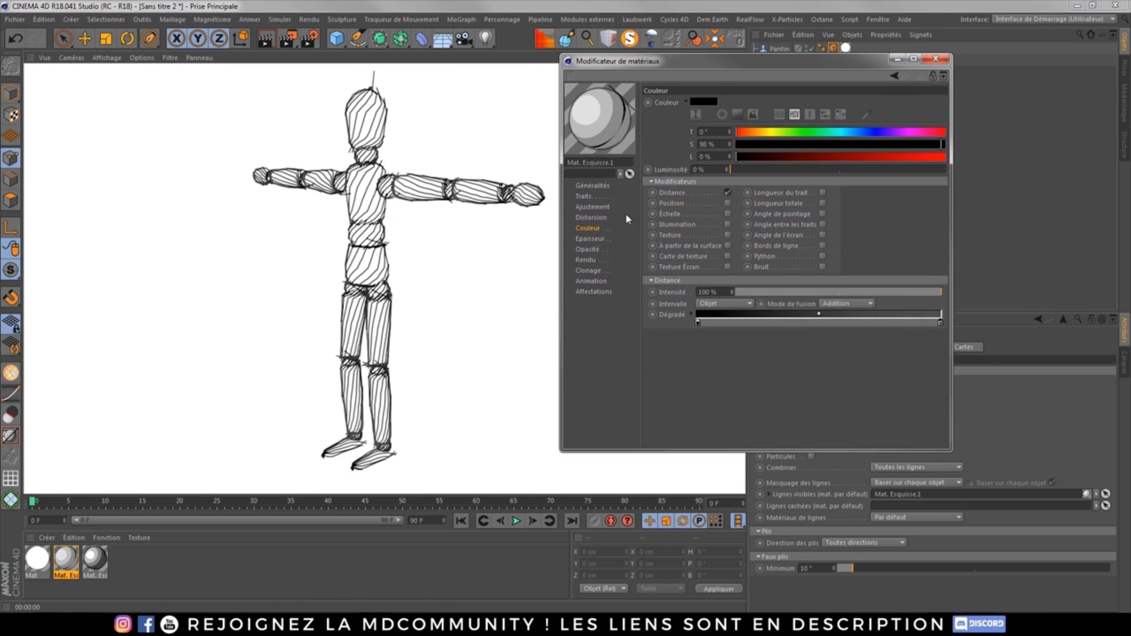
# Set the Epaisseur of the Mat. Esquisse.1 lines to 1 and render the Pantin.
pyautogui.click(588, 239)
pyautogui.press('Return')
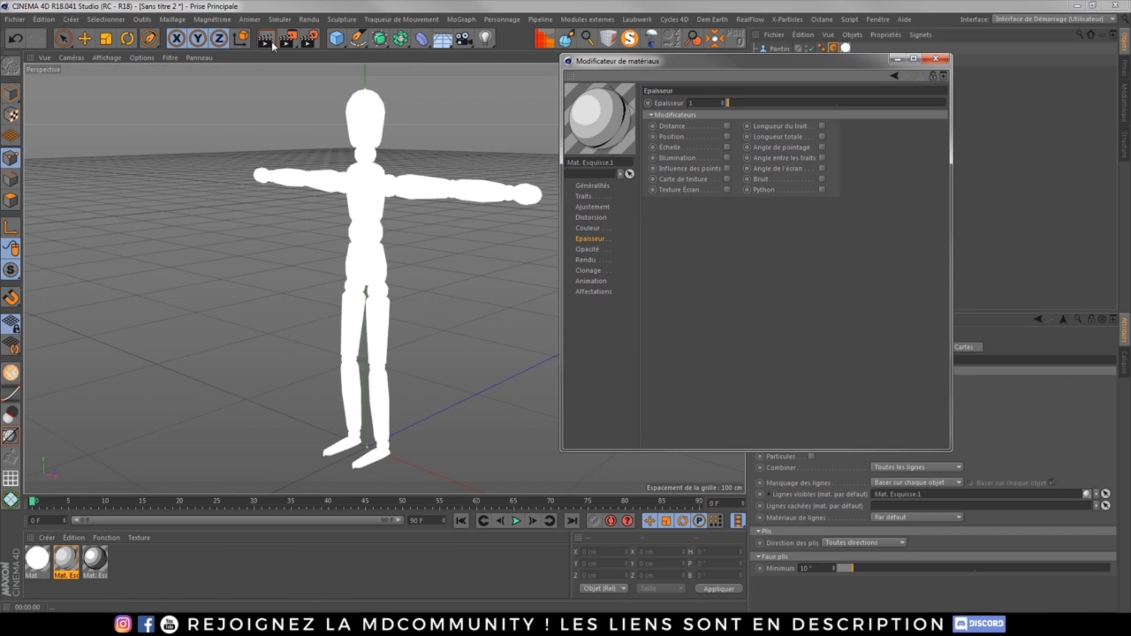
pyautogui.click(272, 46)
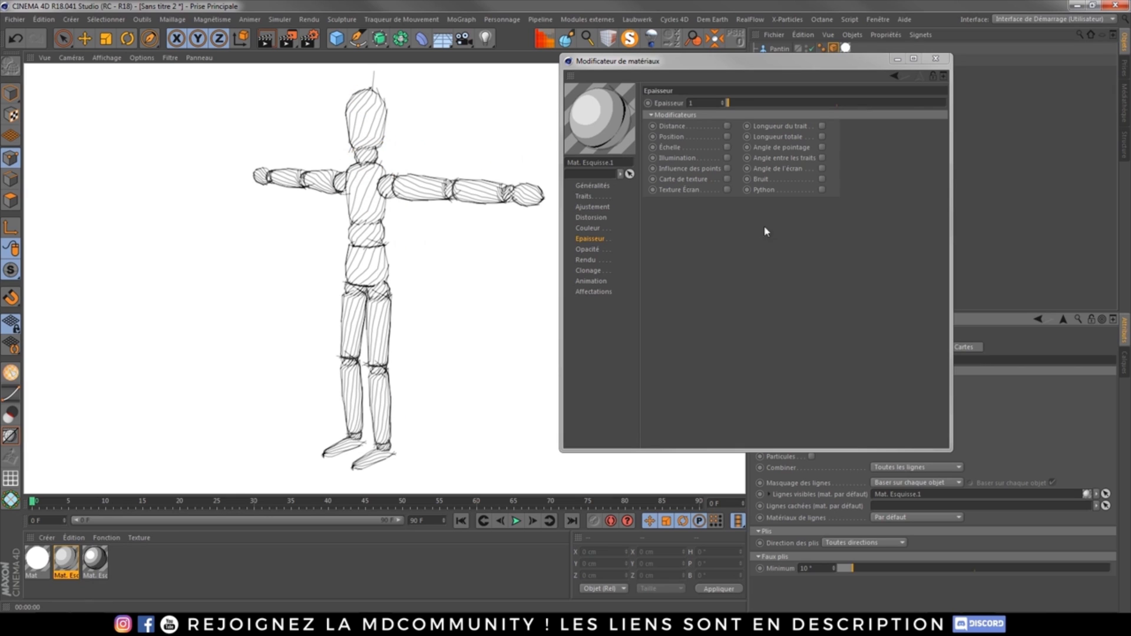
# Activate the Longueur du trait modifier for the line thickness, set Epaisseur to 2 and render the Pantin.
pyautogui.click(822, 127)
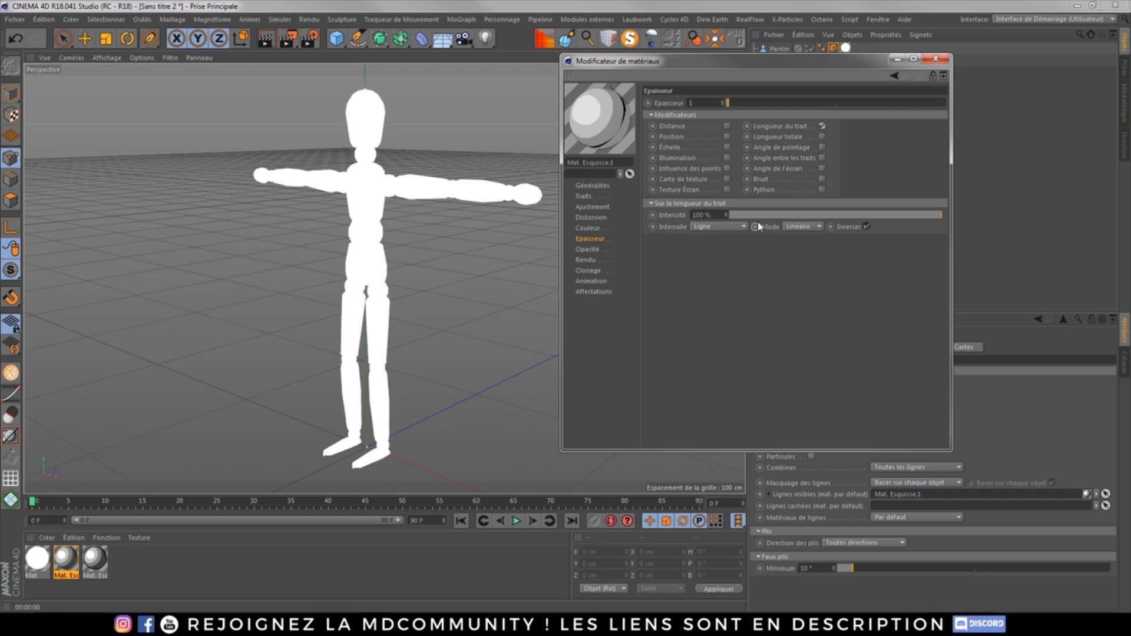
pyautogui.click(711, 106)
pyautogui.write('2')
pyautogui.press('Return')
pyautogui.click(263, 40)
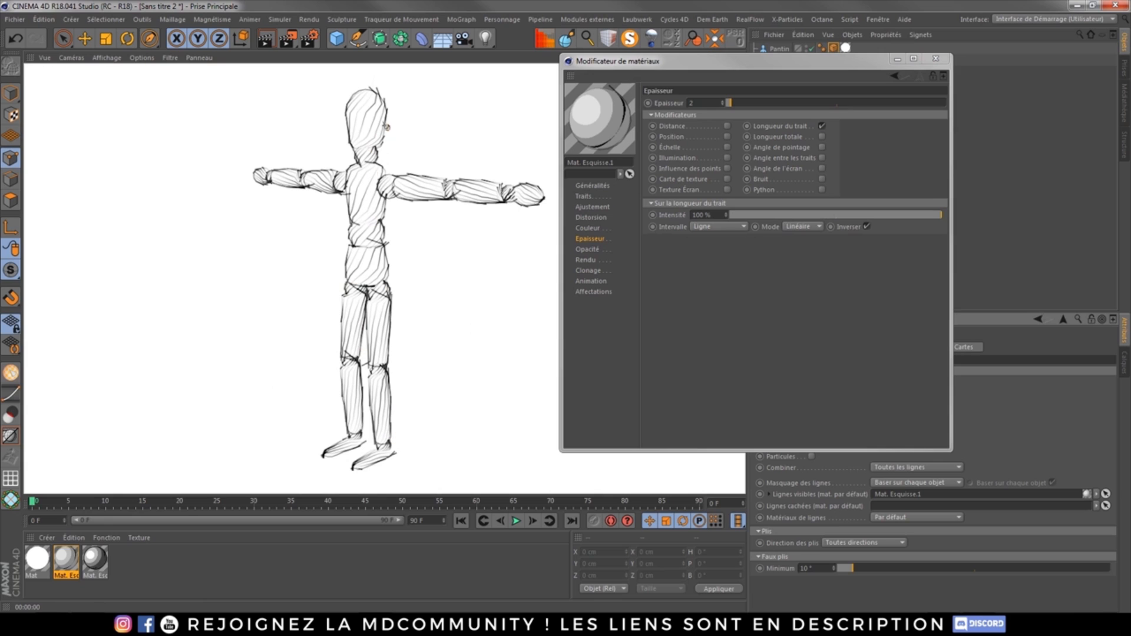
# Set Epaisseur to 1.25 and the modifier's Intensité to 16 %, and render the Pantin at several viewing distances.
pyautogui.click(763, 214)
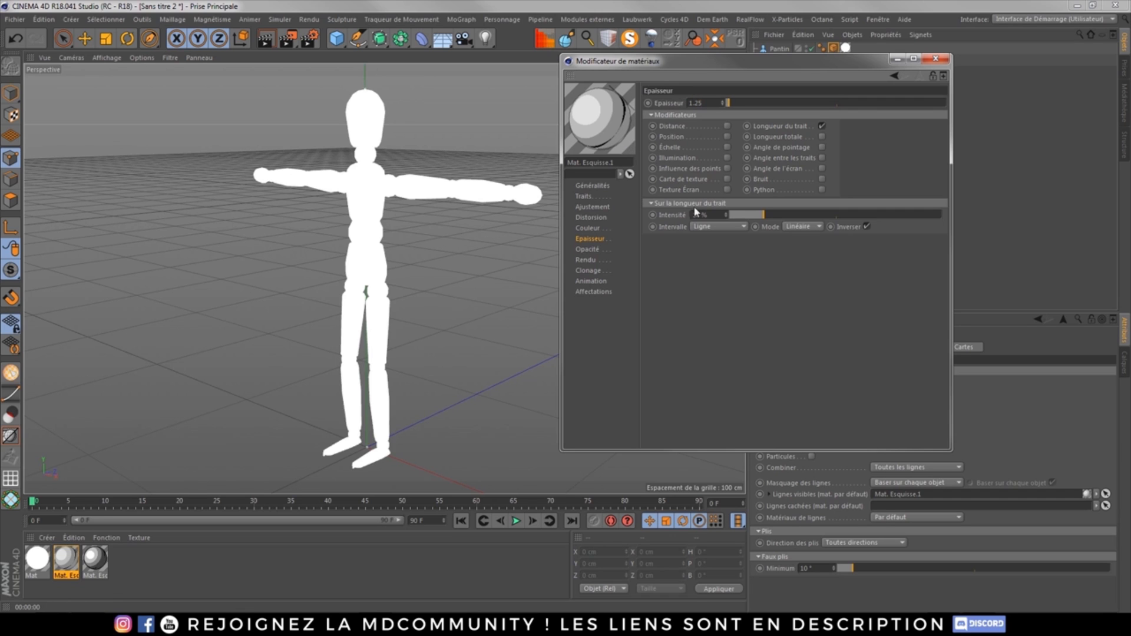
pyautogui.click(265, 38)
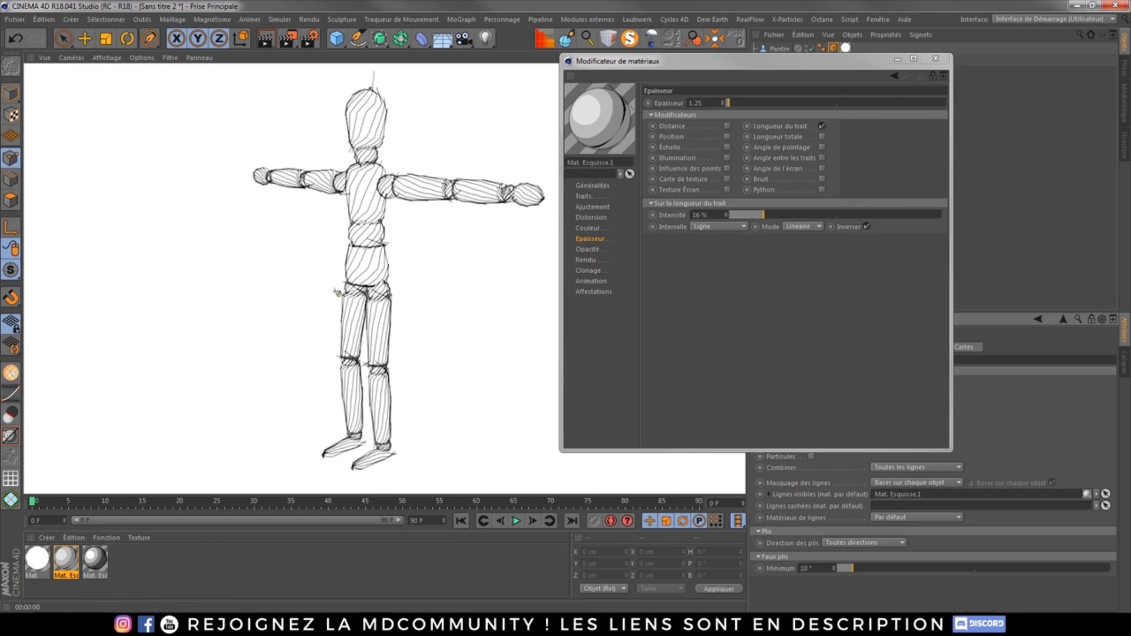
pyautogui.scroll(5, 384, 189)
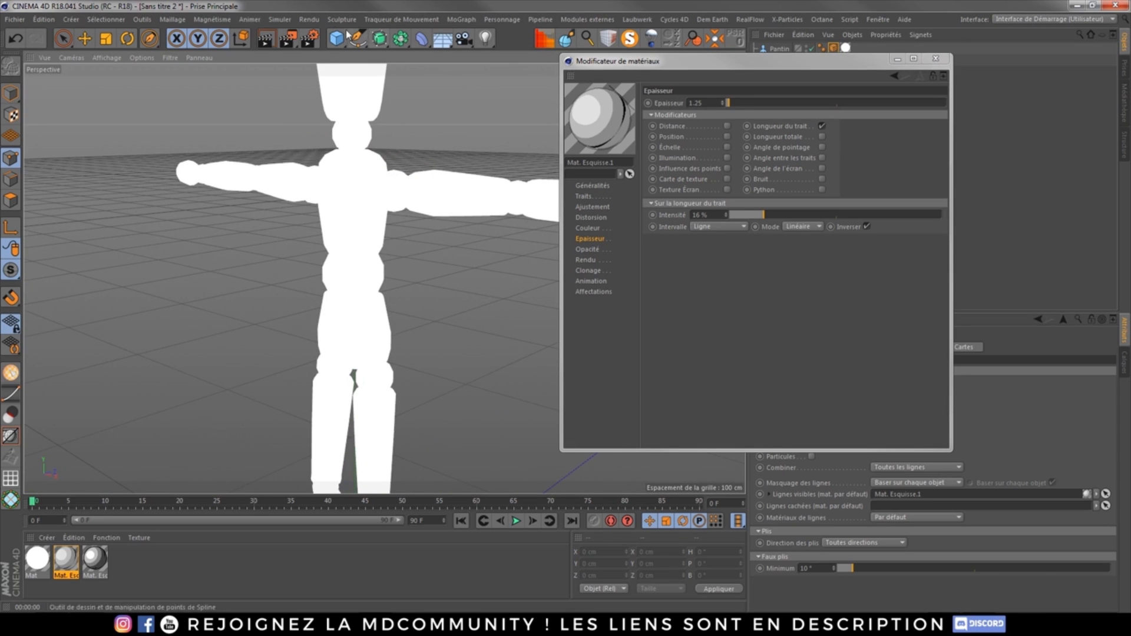
pyautogui.click(265, 39)
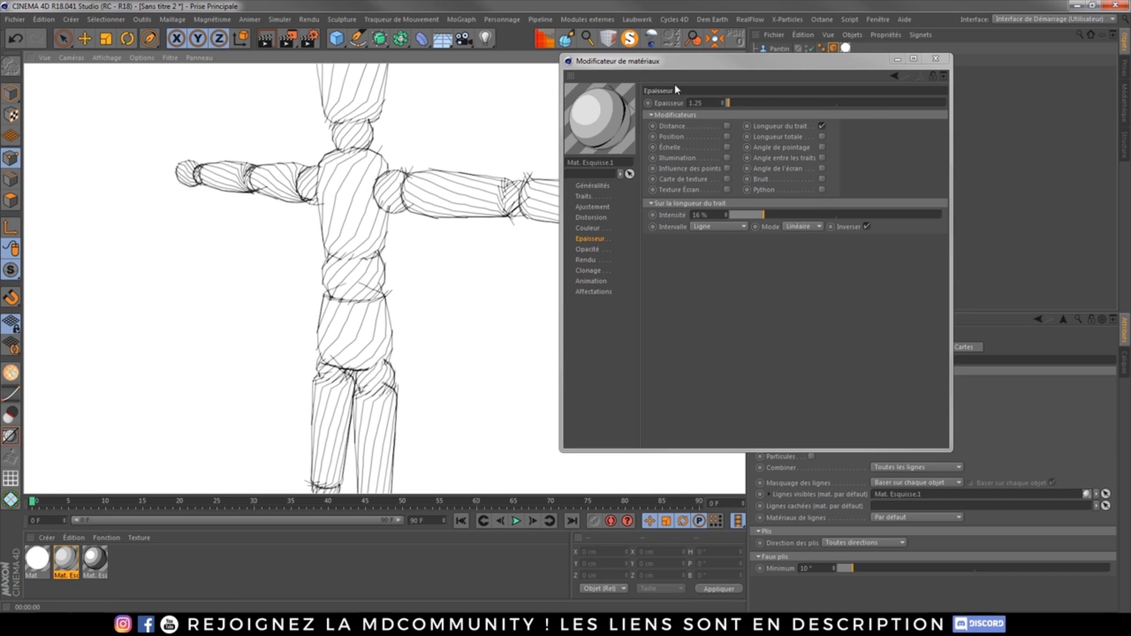
pyautogui.moveTo(667, 69); pyautogui.dragTo(811, 82)
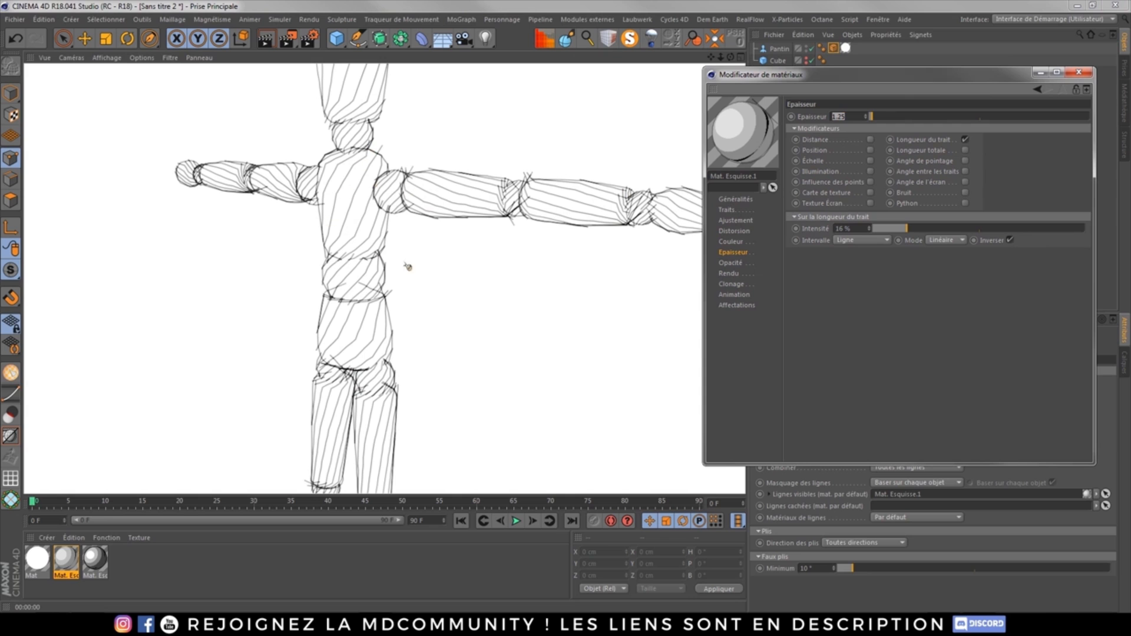
pyautogui.scroll(-3, 360, 271)
pyautogui.hotkey('ctrl', 'r')
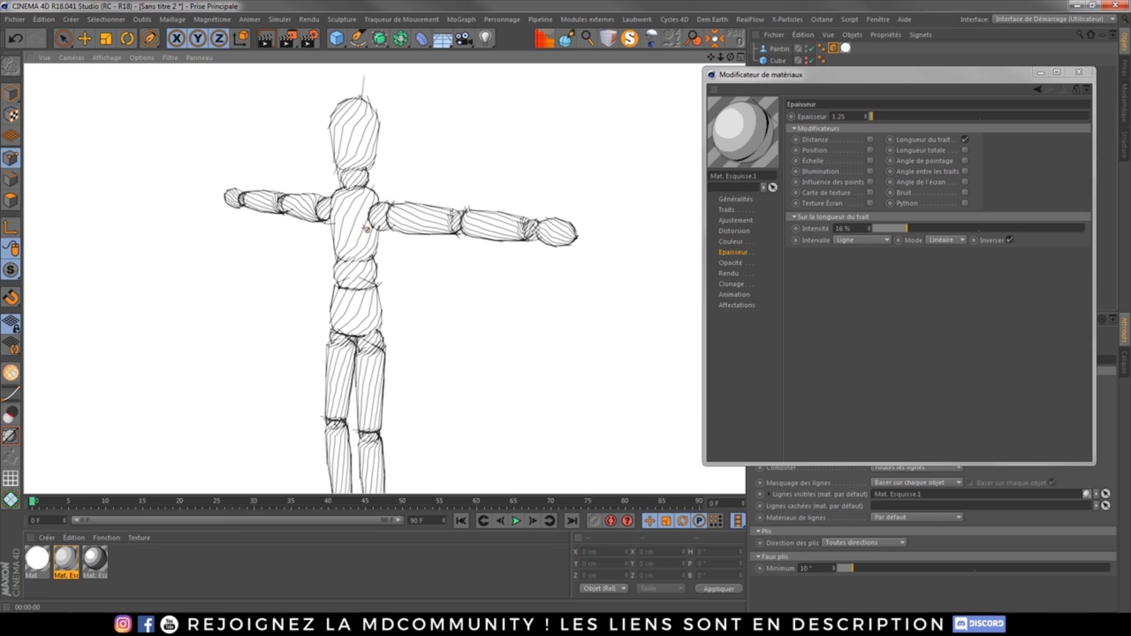
# Render the Pantin in the Visualiseur, examine its lines up close and at 100 %, and close the Visualiseur.
pyautogui.moveTo(780, 76); pyautogui.dragTo(593, 89)
pyautogui.click(289, 47)
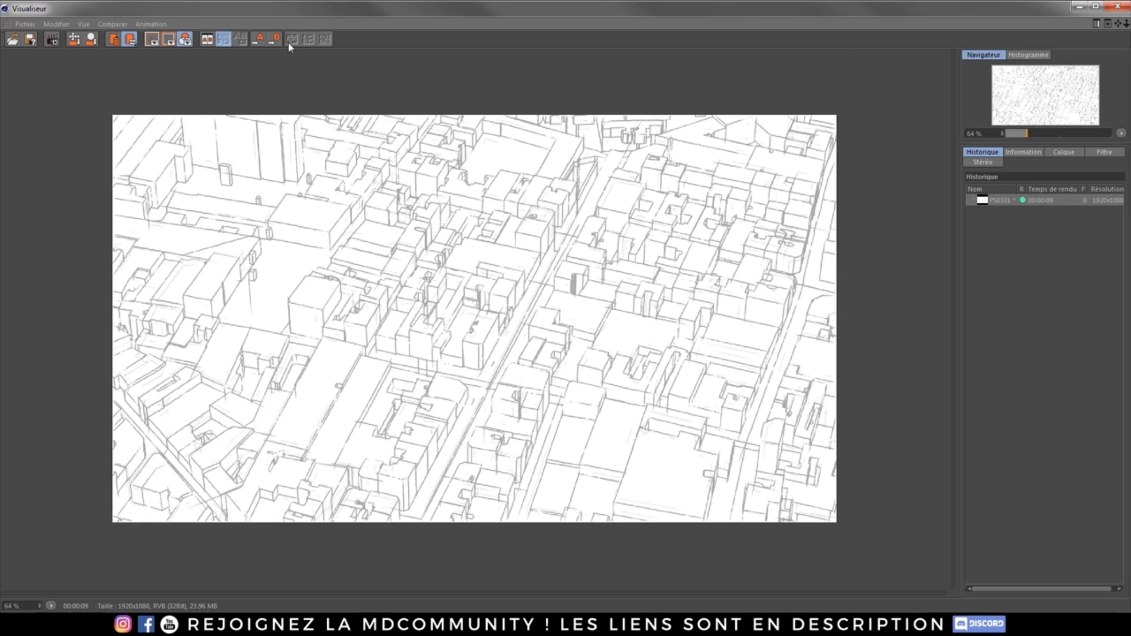
pyautogui.scroll(3, 463, 292)
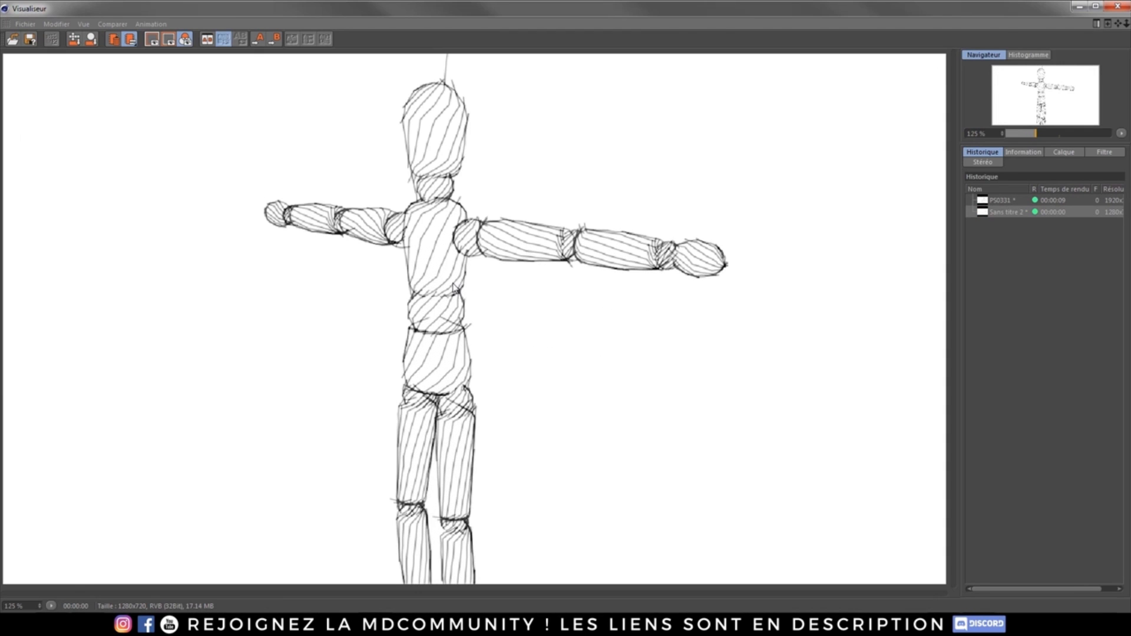
pyautogui.scroll(-1, 457, 288)
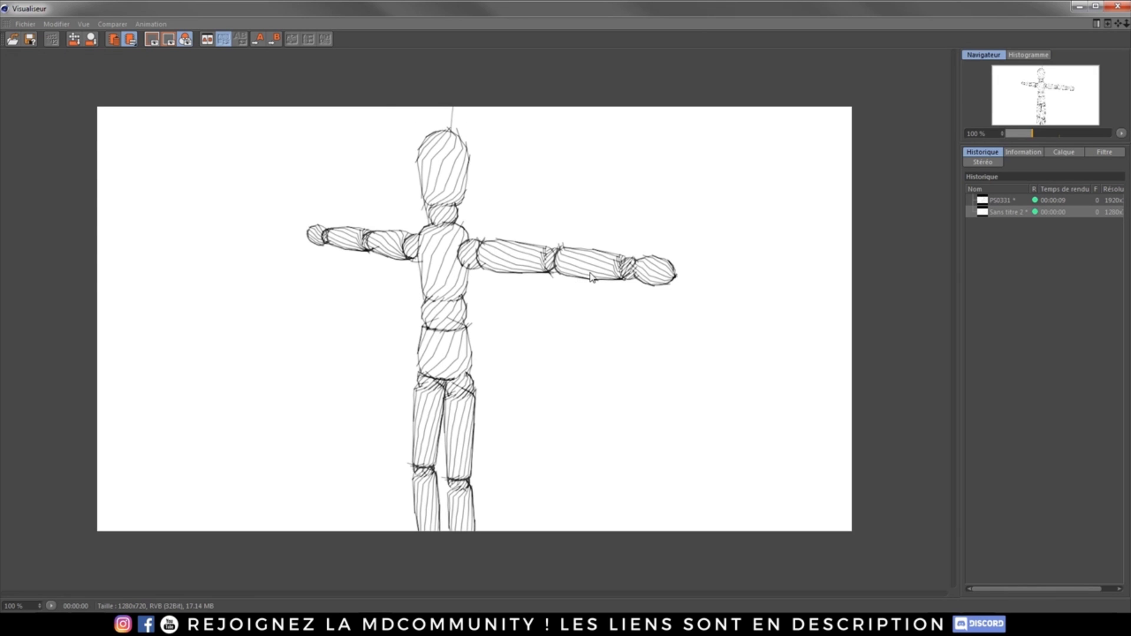
pyautogui.click(1118, 8)
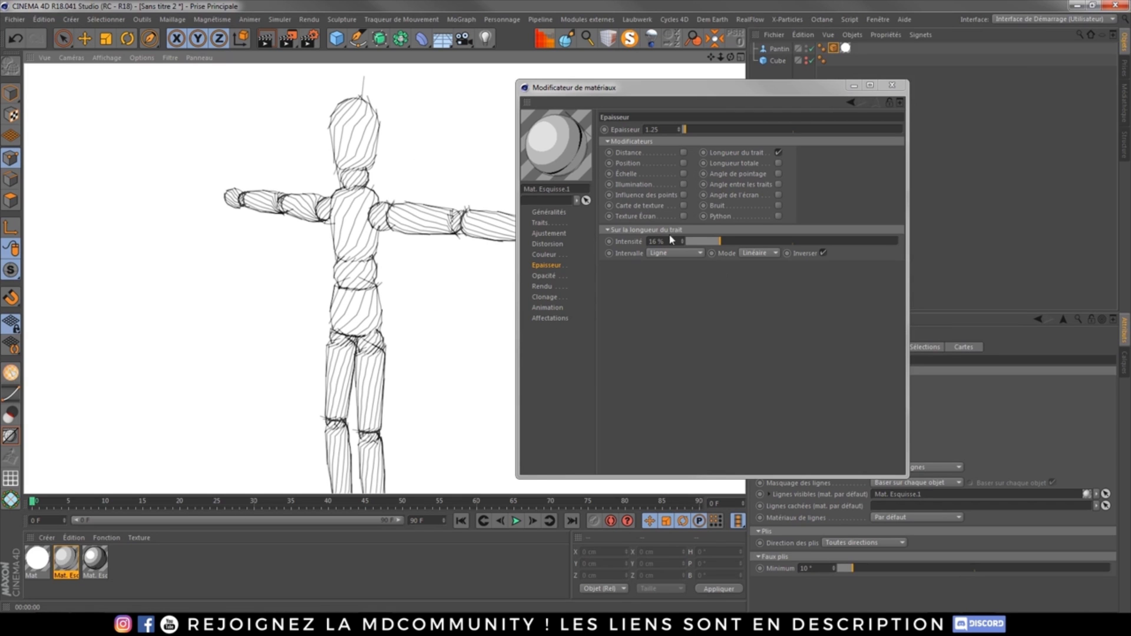
# Link the Mat. Esquisse.1 opacity to the thickness, activate its Bruit modifier at 15 % Intensité and render the Pantin.
pyautogui.click(543, 275)
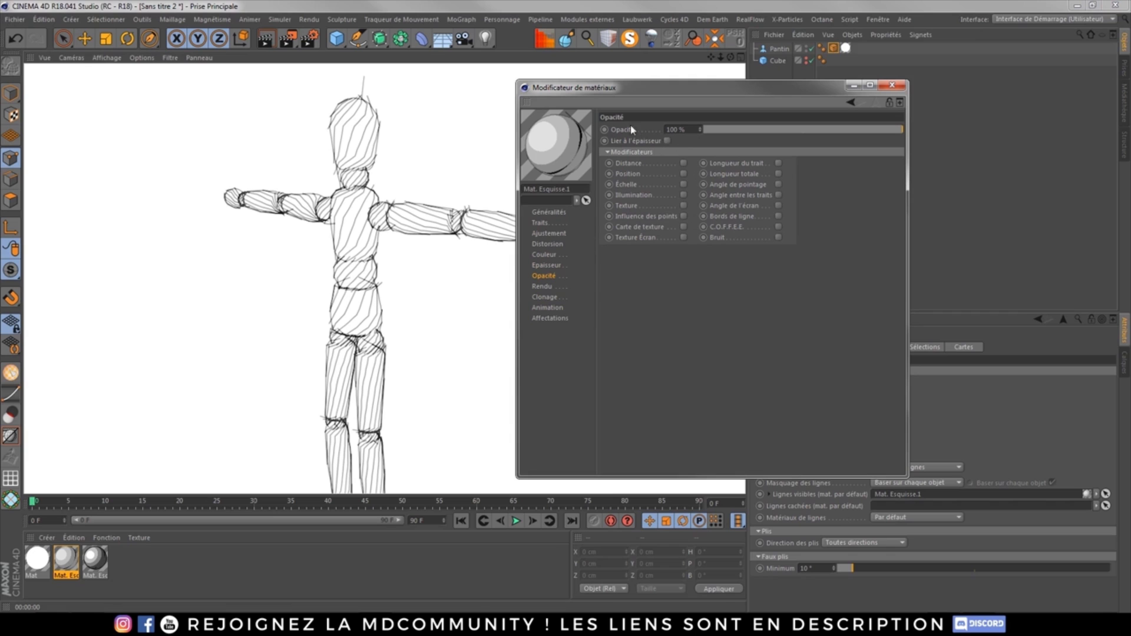
pyautogui.click(667, 140)
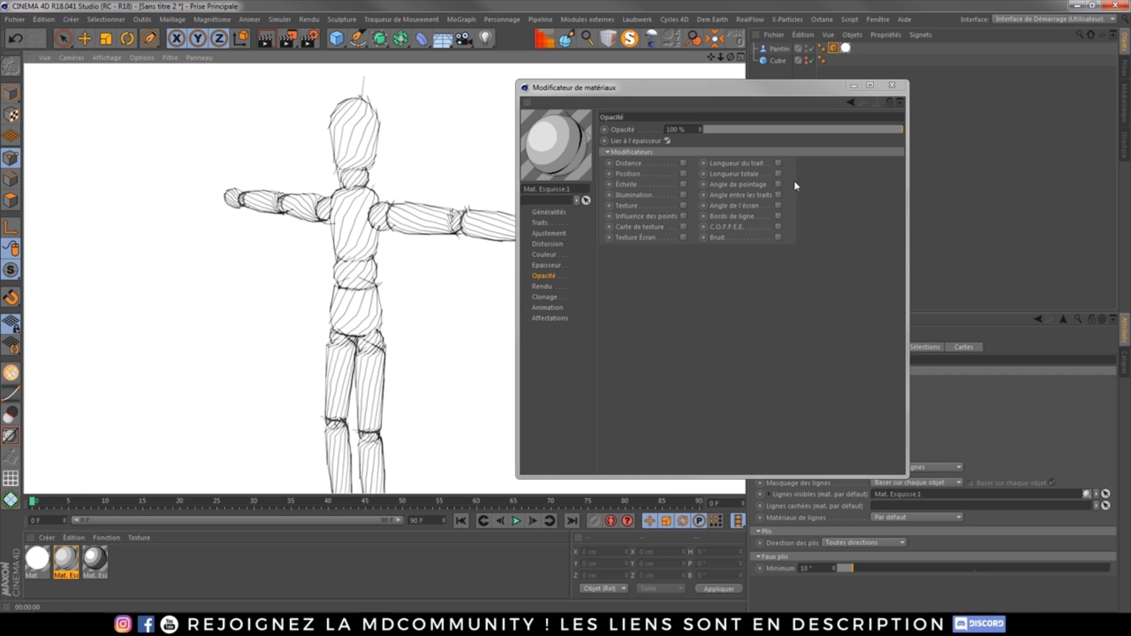
pyautogui.click(778, 238)
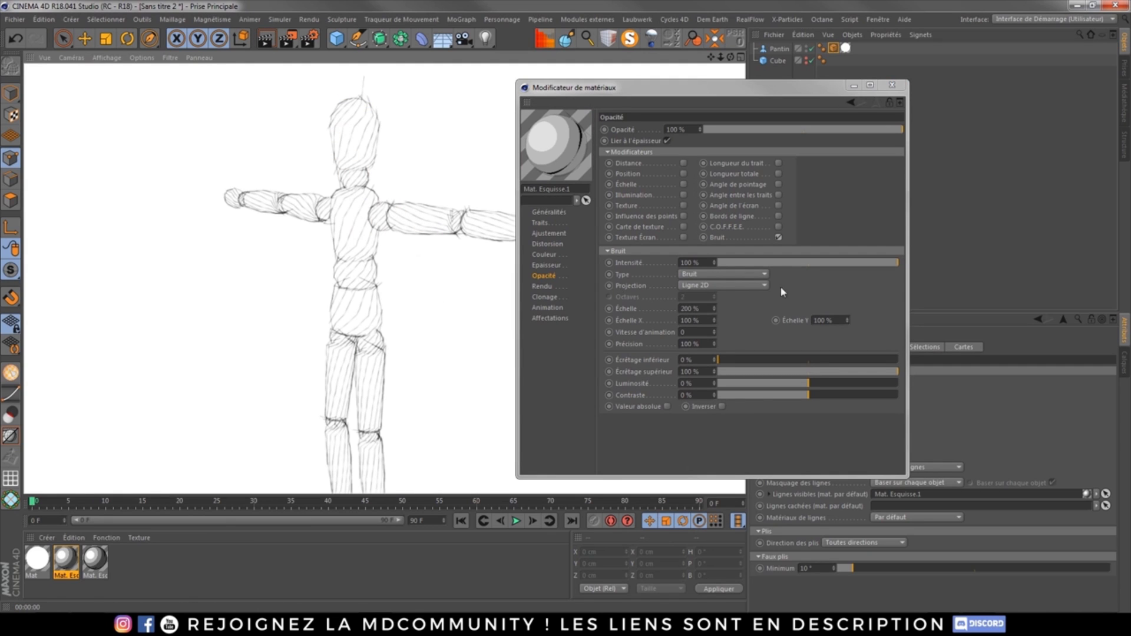
pyautogui.click(745, 263)
pyautogui.click(266, 39)
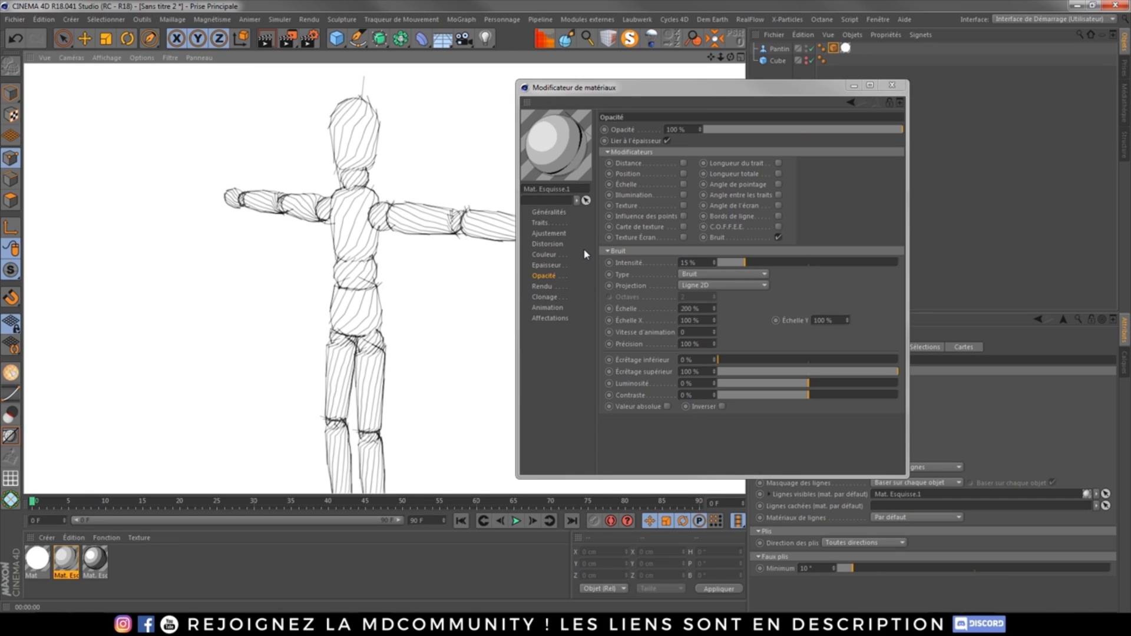
# Enable Cloner les traits in the sketch material's Clonage settings, set Répétitions to 6 and render the Pantin.
pyautogui.click(541, 286)
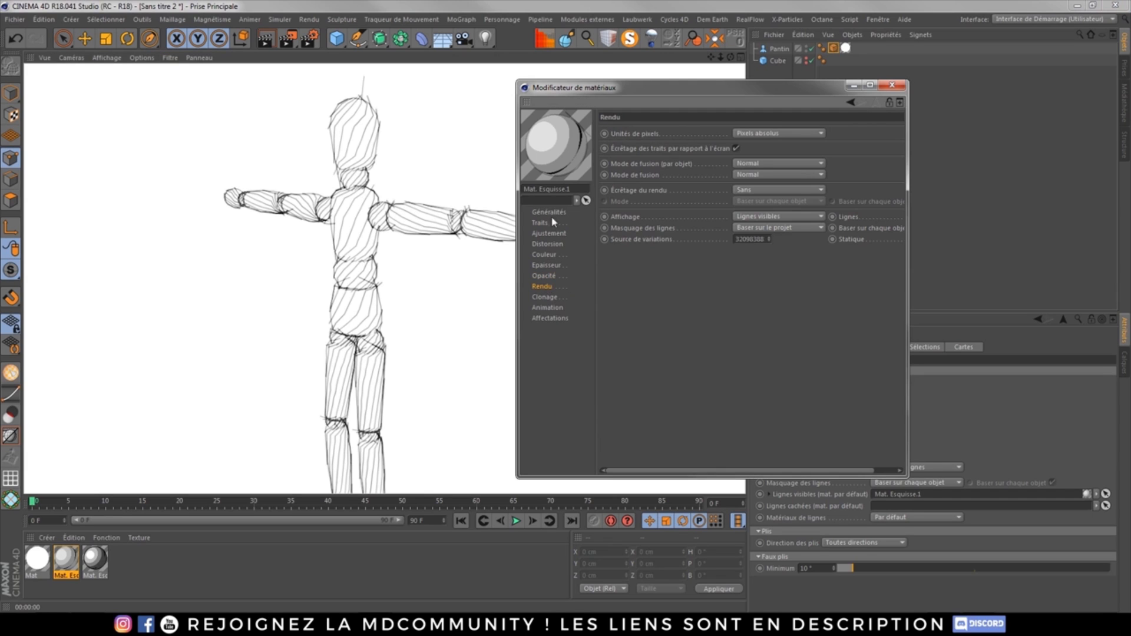
pyautogui.click(547, 297)
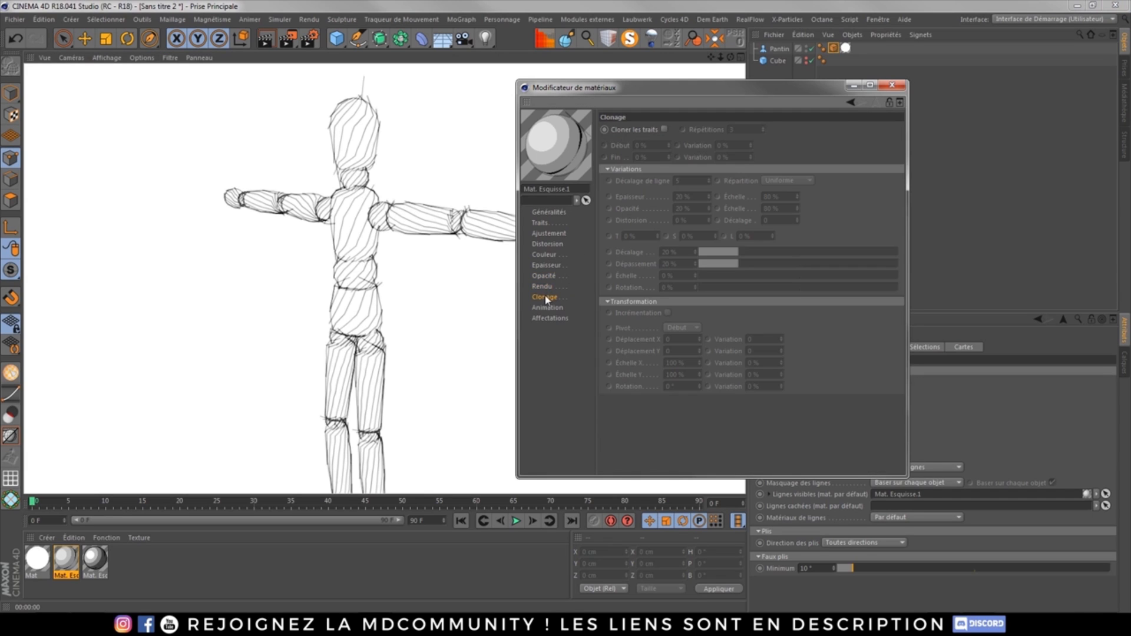
pyautogui.click(665, 130)
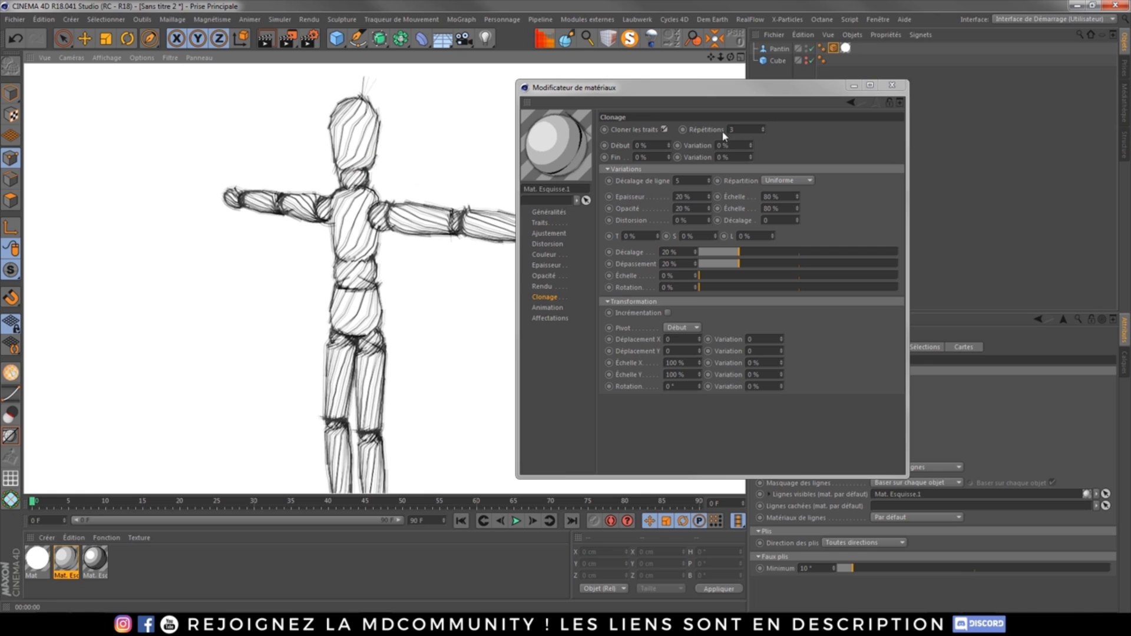
pyautogui.moveTo(758, 130); pyautogui.dragTo(668, 127)
pyautogui.write('6')
pyautogui.press('Return')
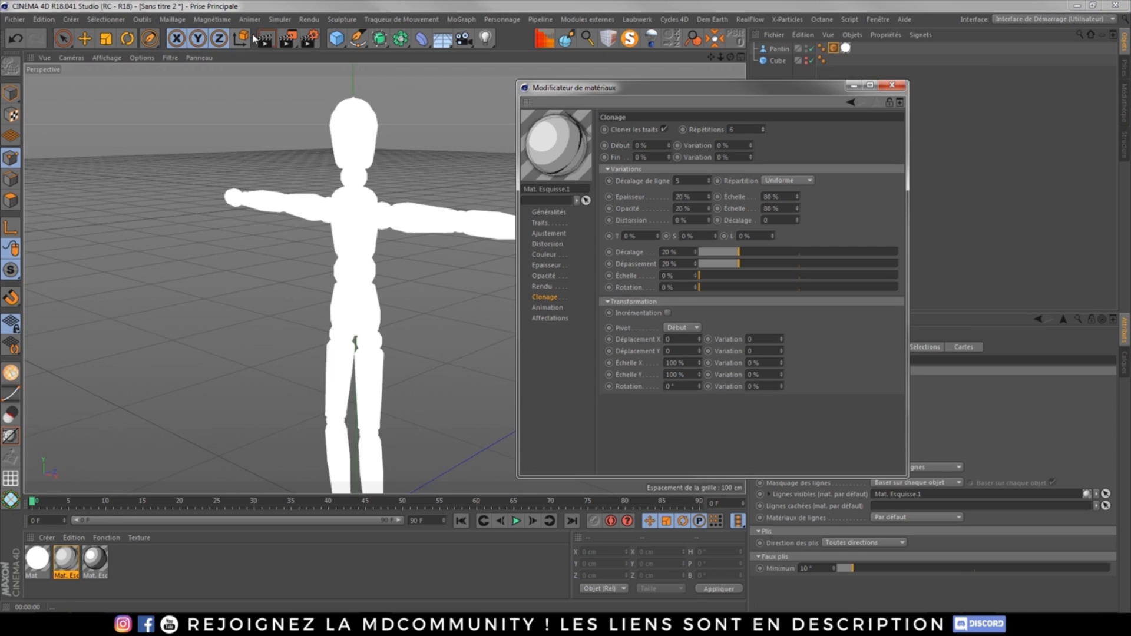
pyautogui.click(264, 39)
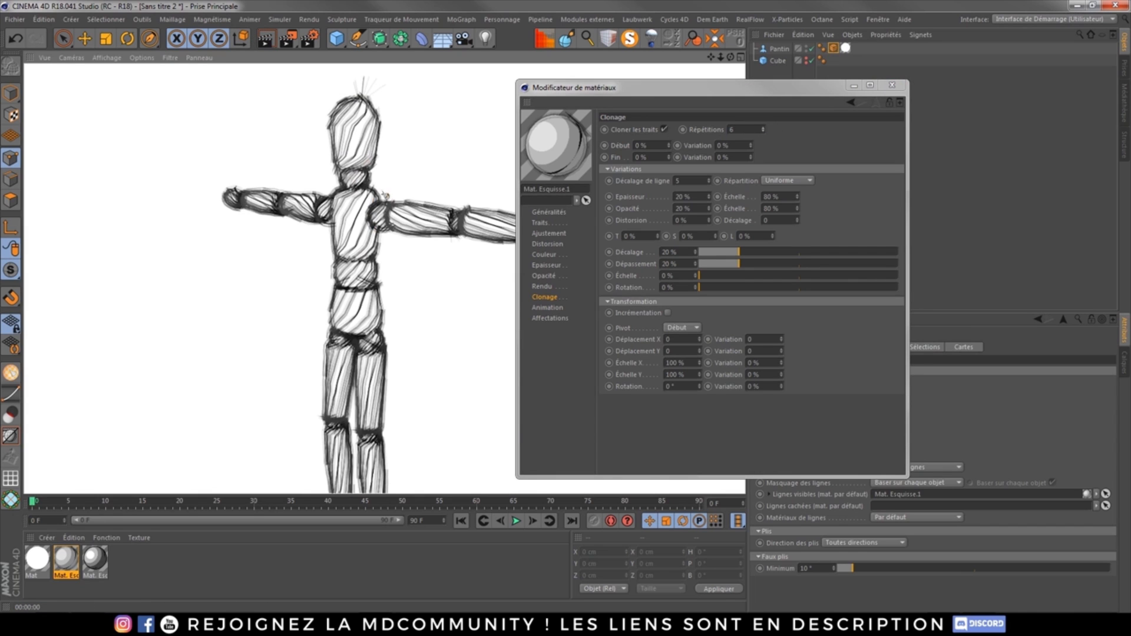
# Set the stroke cloning to 3 Répétitions, with Décalage at 17 % and Dépassement at 14 %.
pyautogui.moveTo(763, 130); pyautogui.dragTo(670, 167)
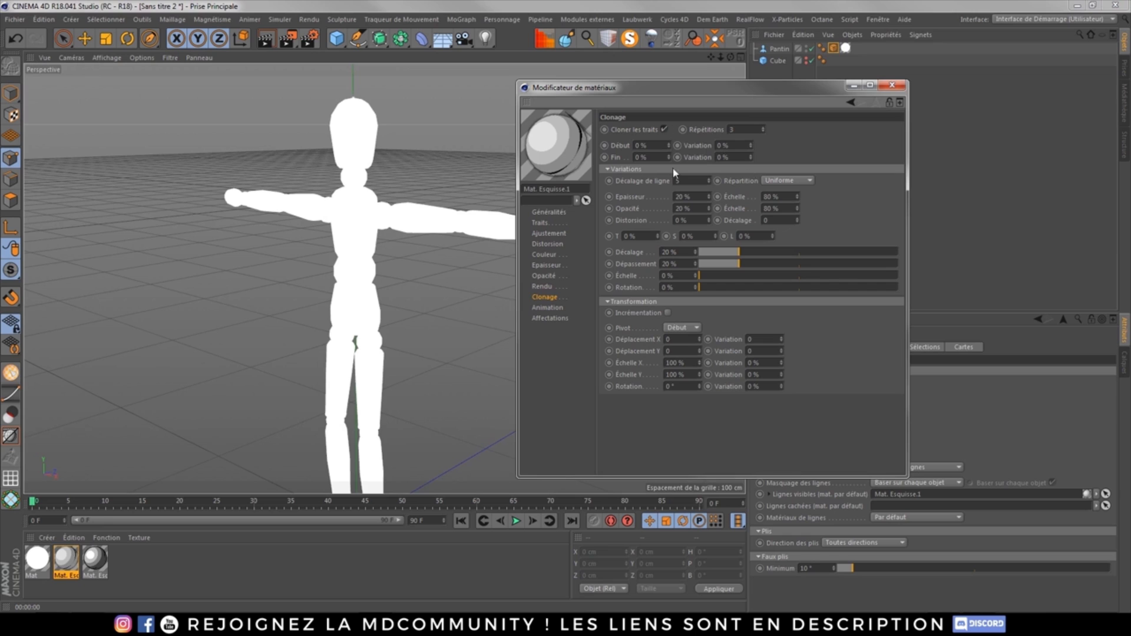
pyautogui.moveTo(709, 180); pyautogui.dragTo(710, 170)
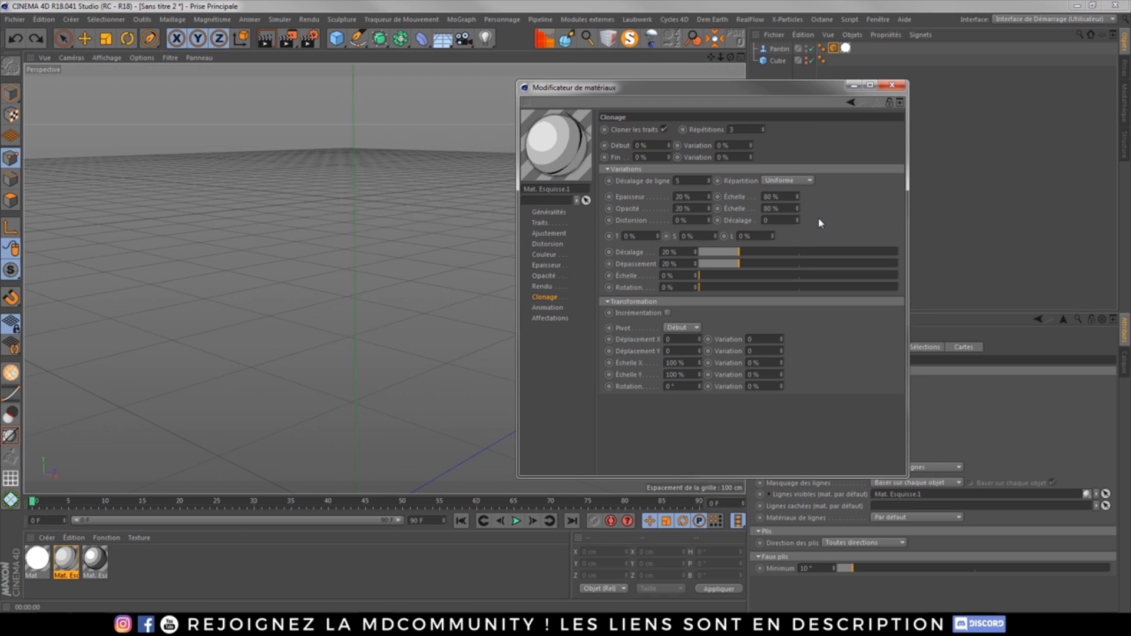
pyautogui.moveTo(710, 180); pyautogui.dragTo(665, 182)
pyautogui.moveTo(738, 254); pyautogui.dragTo(727, 264)
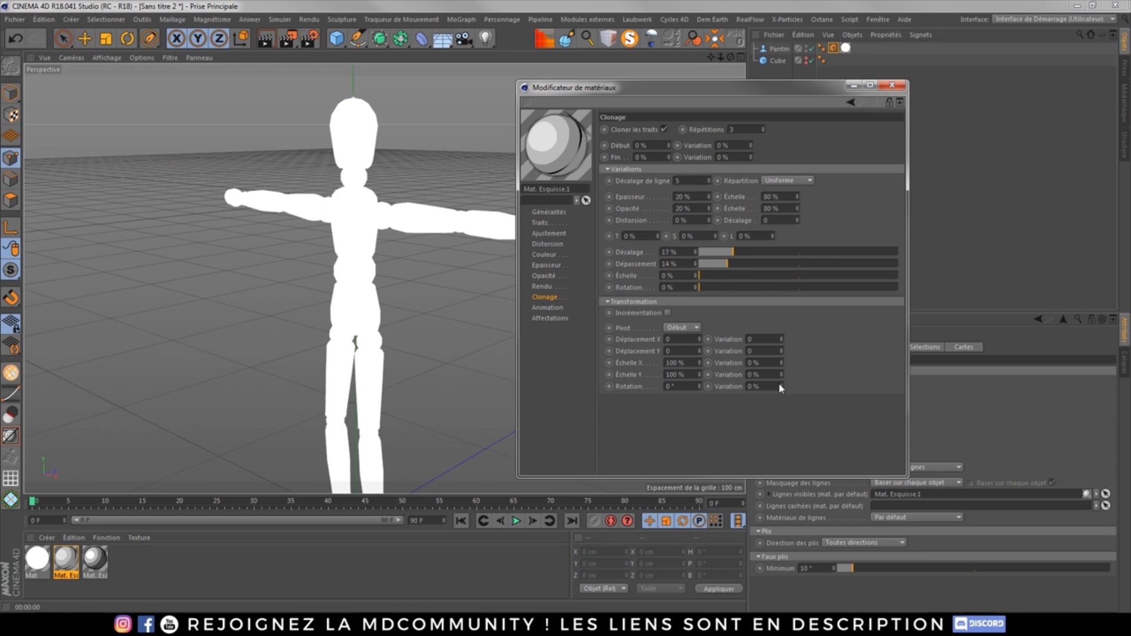
# Try the Dessiner option in the sketch material's Animation settings, switch it off again and close the material editor.
pyautogui.click(562, 319)
pyautogui.click(548, 308)
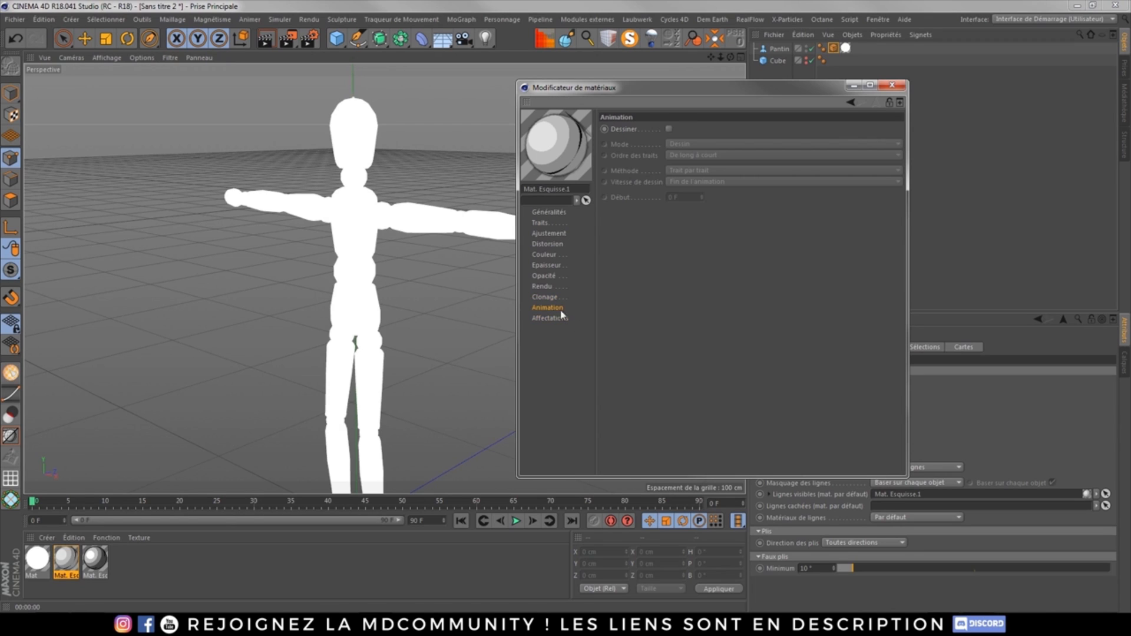
pyautogui.click(669, 129)
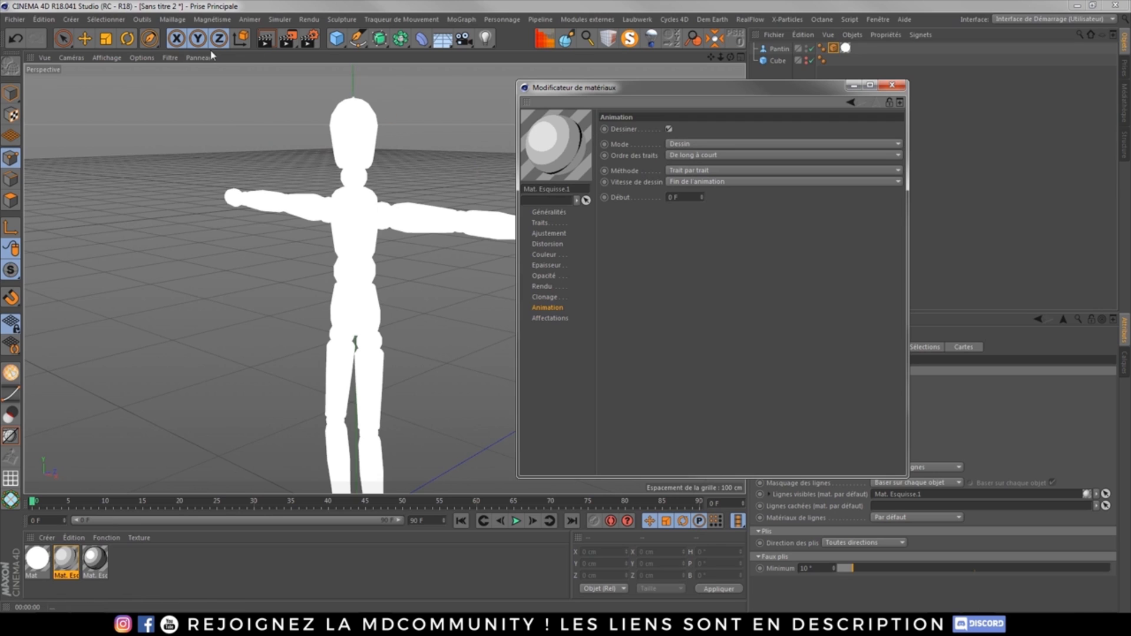
pyautogui.click(668, 129)
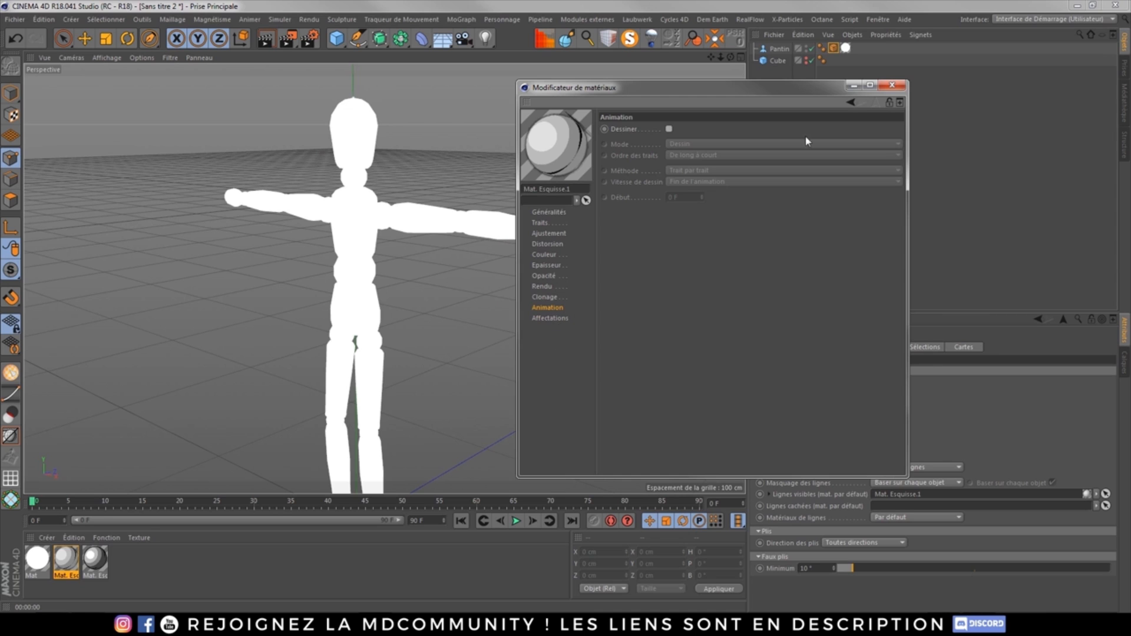
pyautogui.click(892, 86)
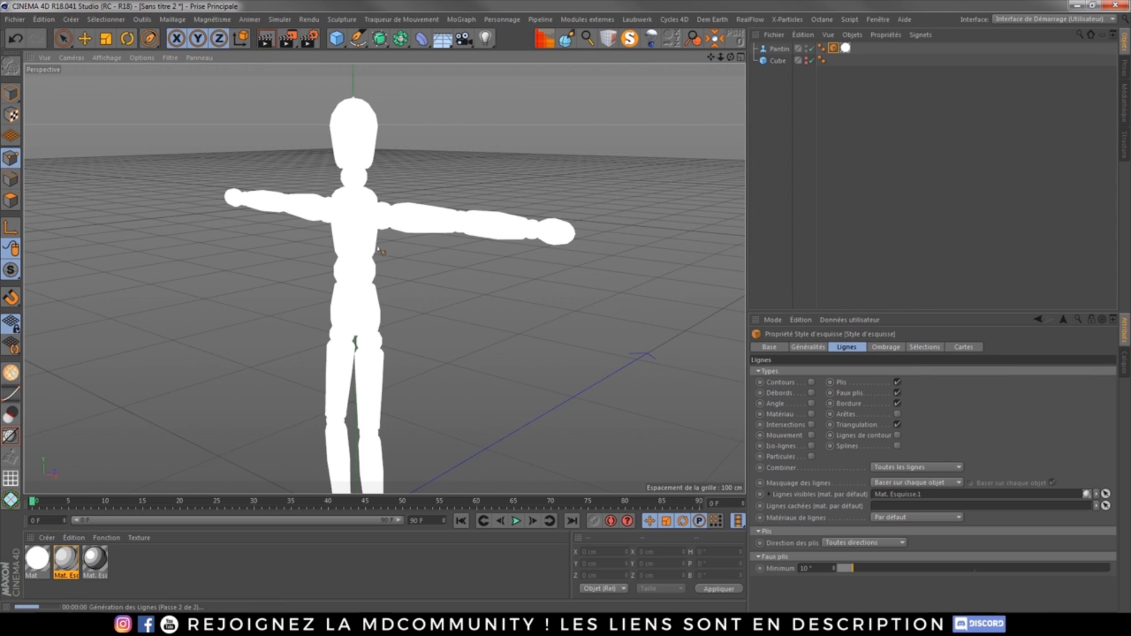
pyautogui.scroll(3, 353, 192)
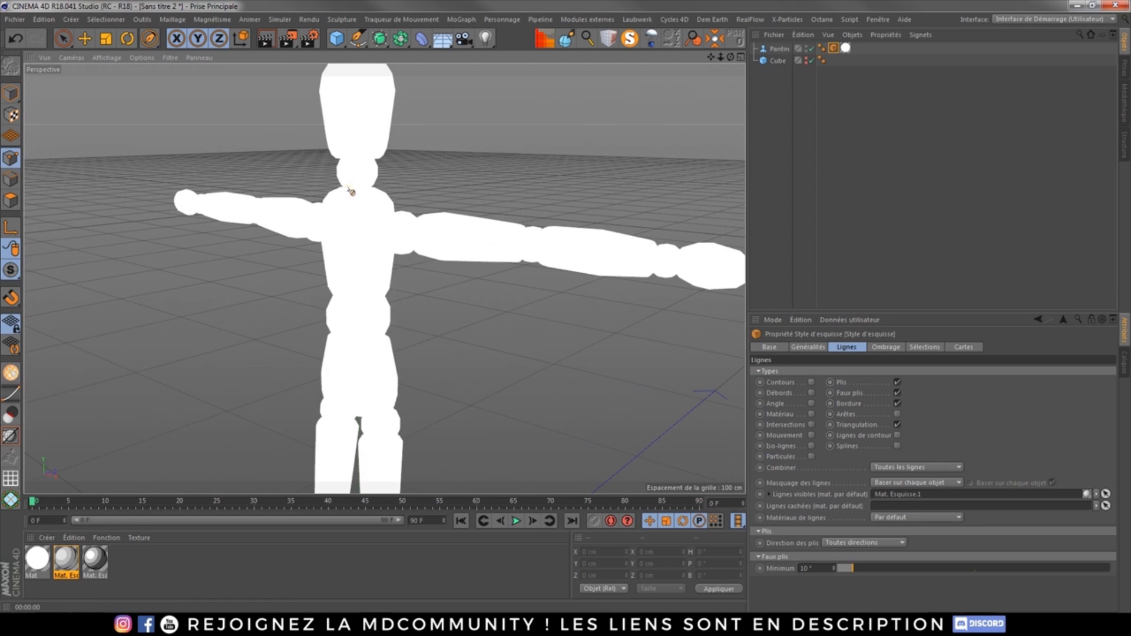
pyautogui.scroll(-5, 358, 212)
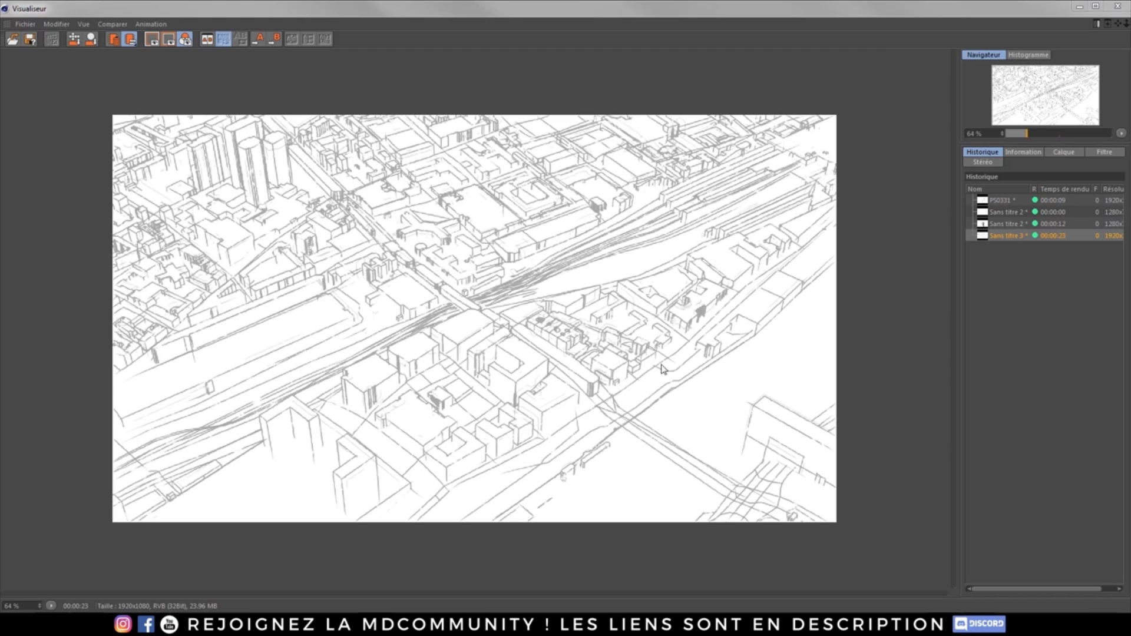
# Compare the sketch-line city render in the Visualiseur with the shaded reference city image in the Windows photo viewer.
pyautogui.scroll(1, 531, 377)
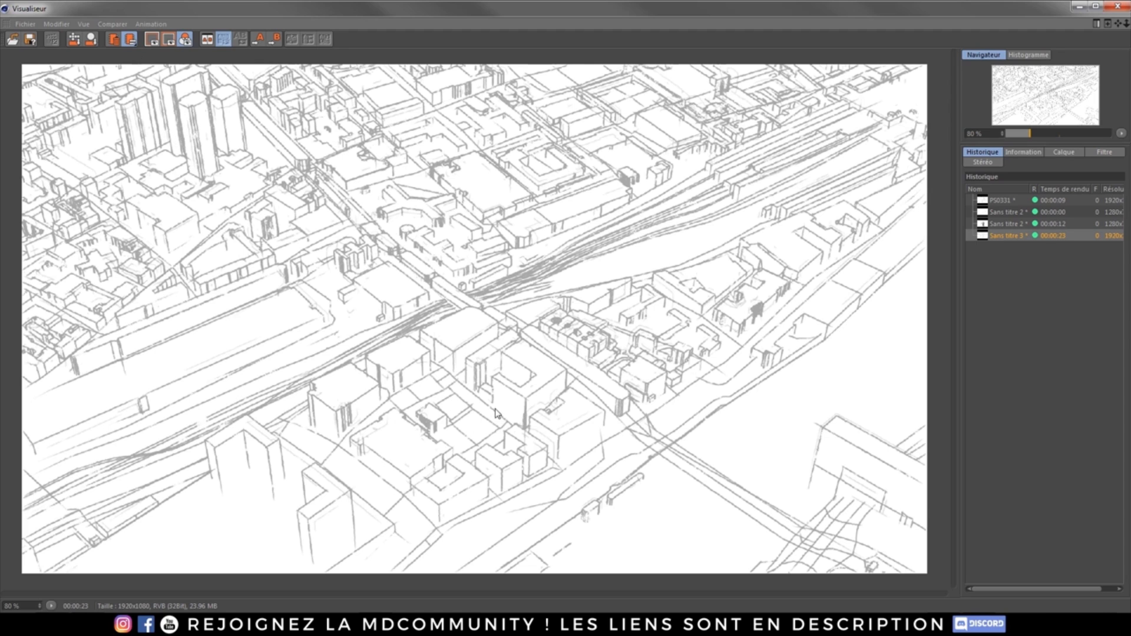
pyautogui.scroll(-1, 571, 352)
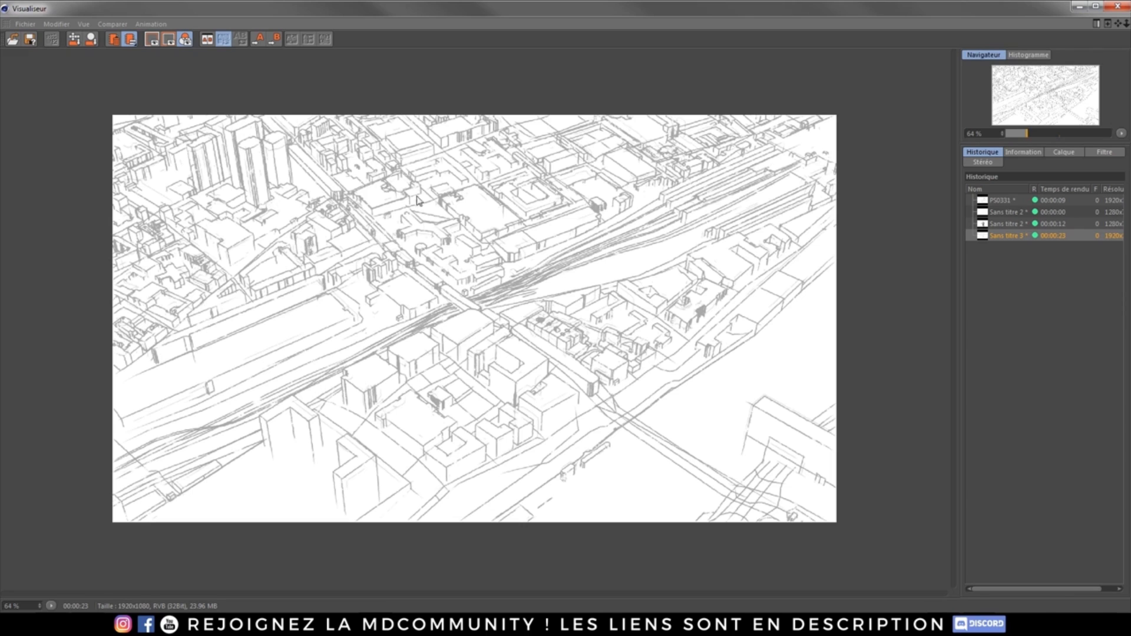
pyautogui.click(95, 625)
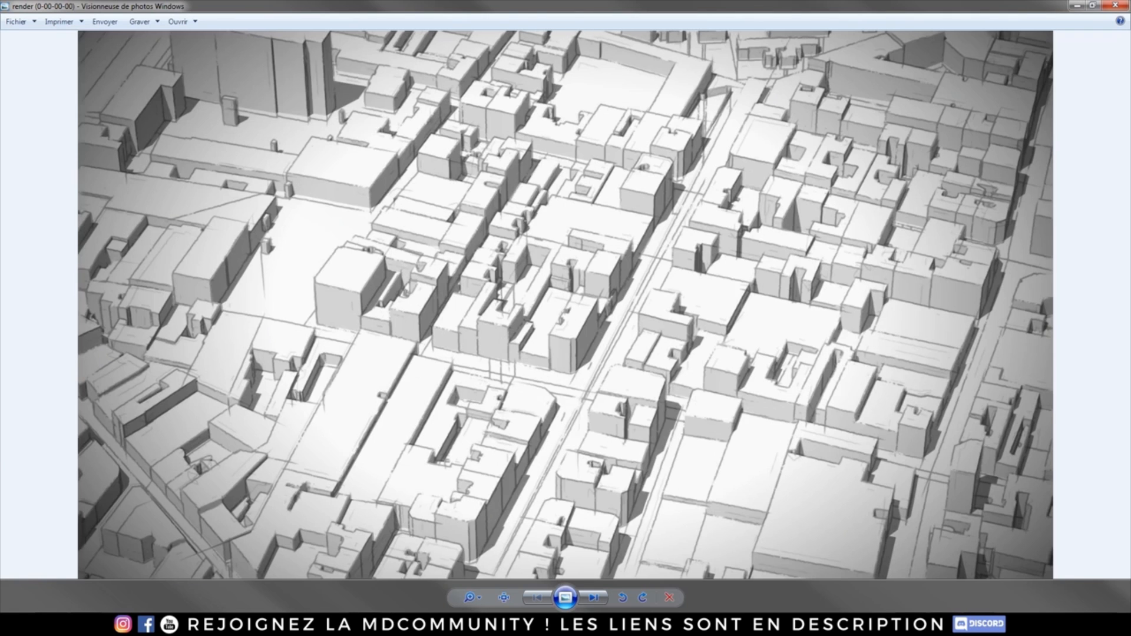
pyautogui.moveTo(566, 3); pyautogui.dragTo(0, 186)
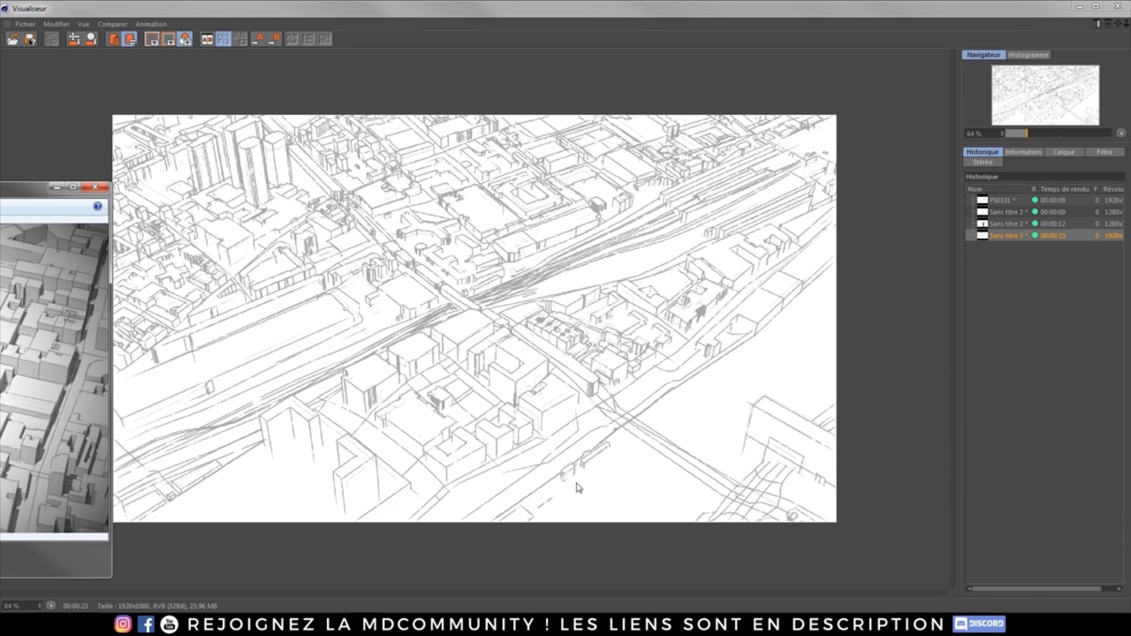
pyautogui.moveTo(0, 192); pyautogui.dragTo(215, 159)
# Compare the human figure, Pantin and city sketch renders in the Visualiseur history, and view the reference city image again.
pyautogui.click(1004, 224)
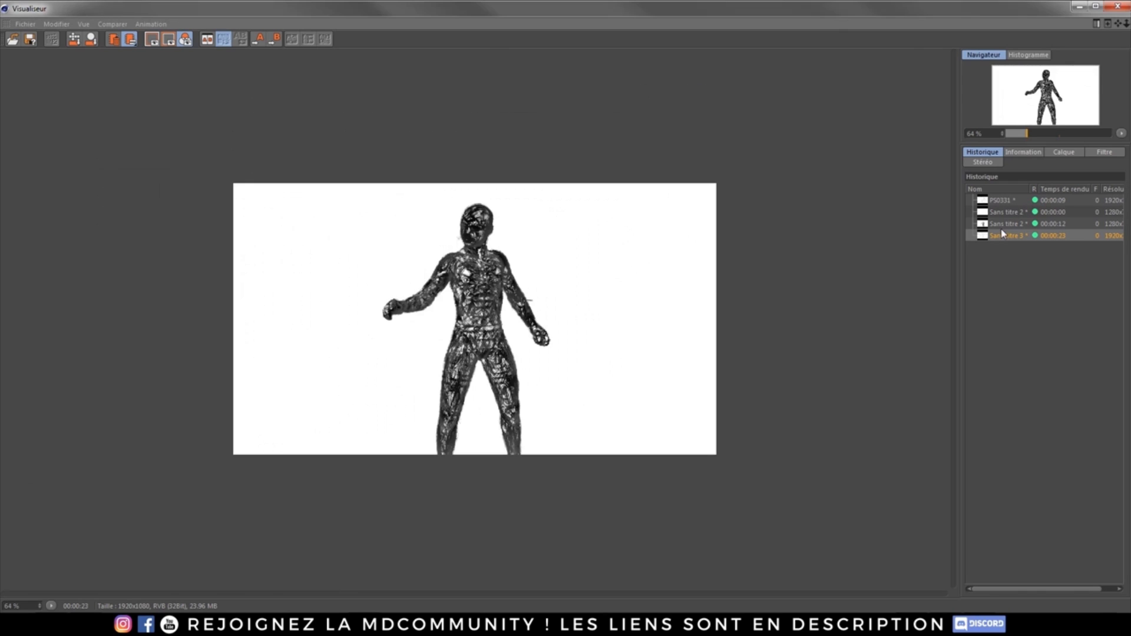
pyautogui.scroll(5, 481, 288)
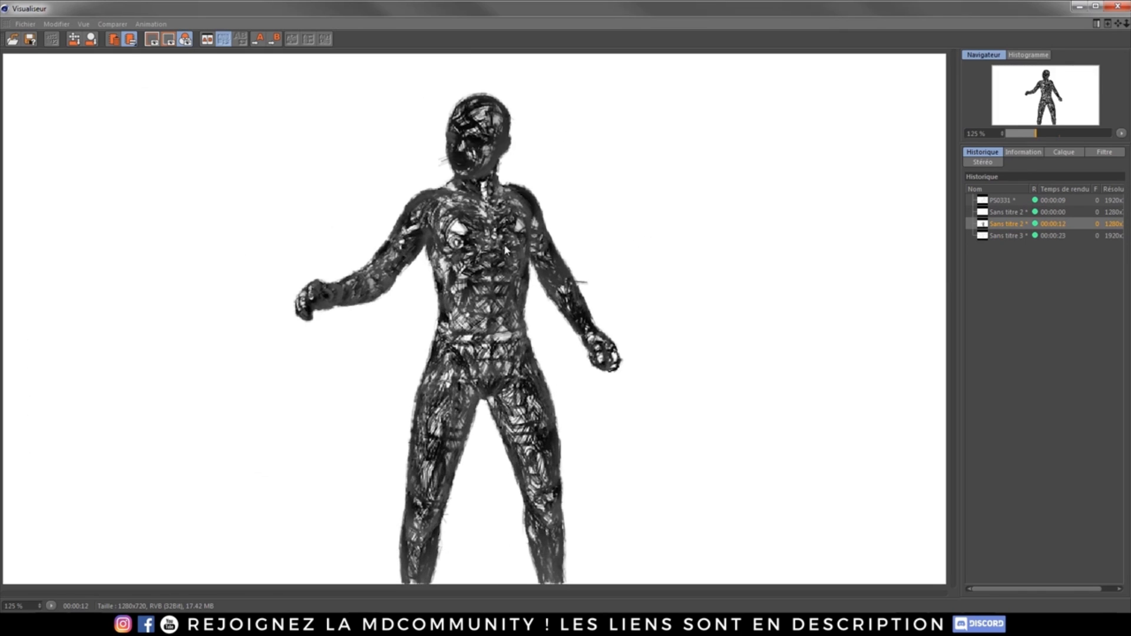
pyautogui.scroll(1, 520, 253)
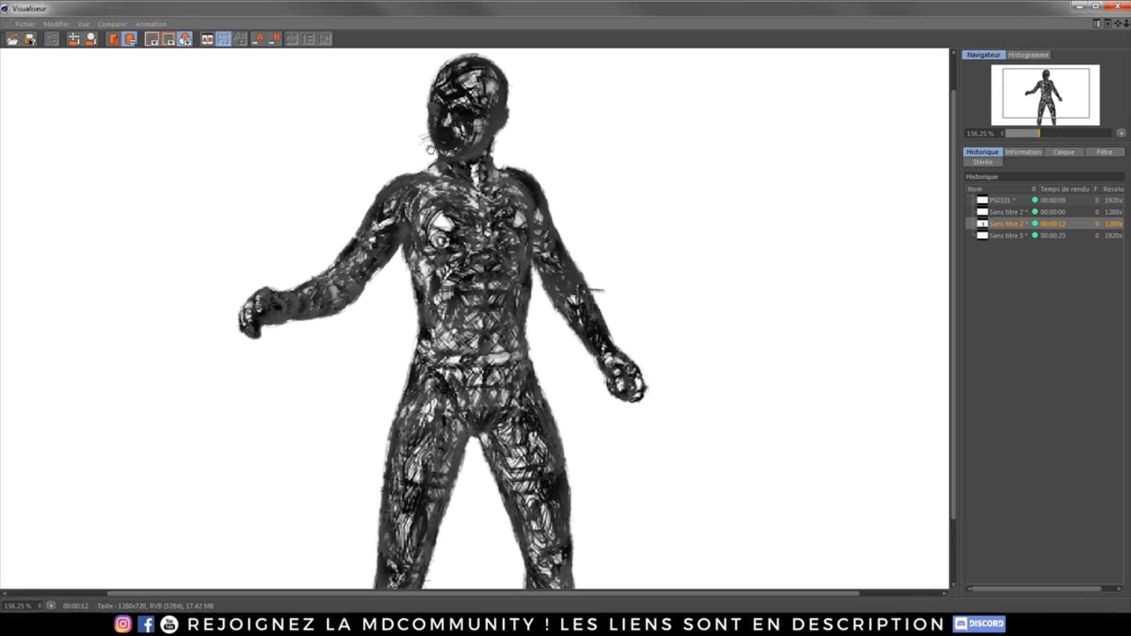
pyautogui.scroll(-1, 453, 185)
pyautogui.click(1002, 213)
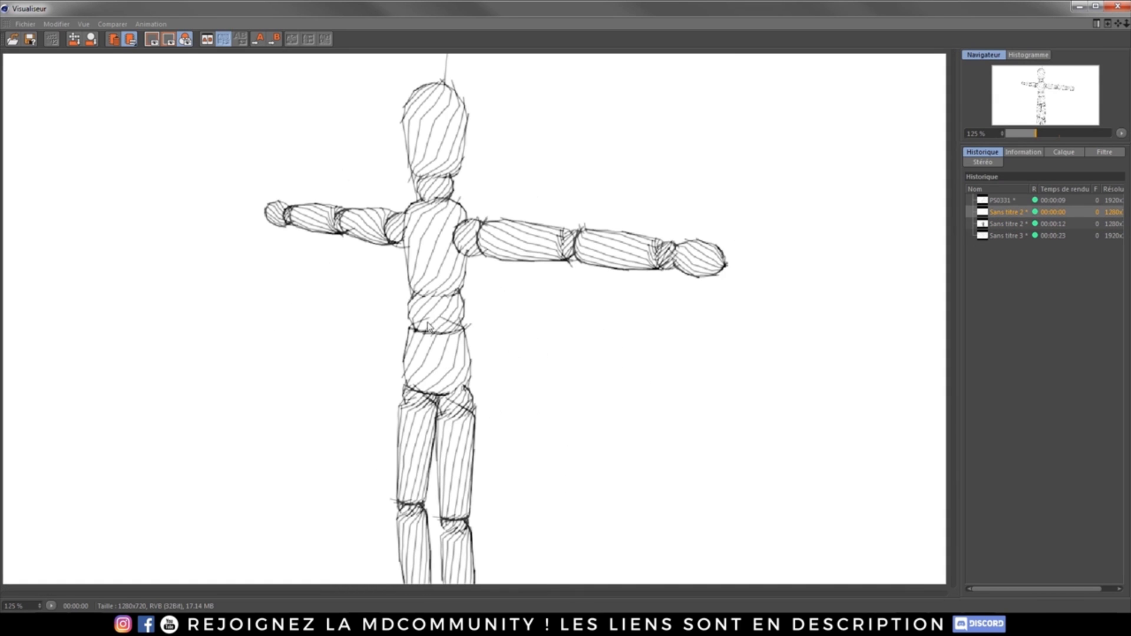
pyautogui.click(994, 225)
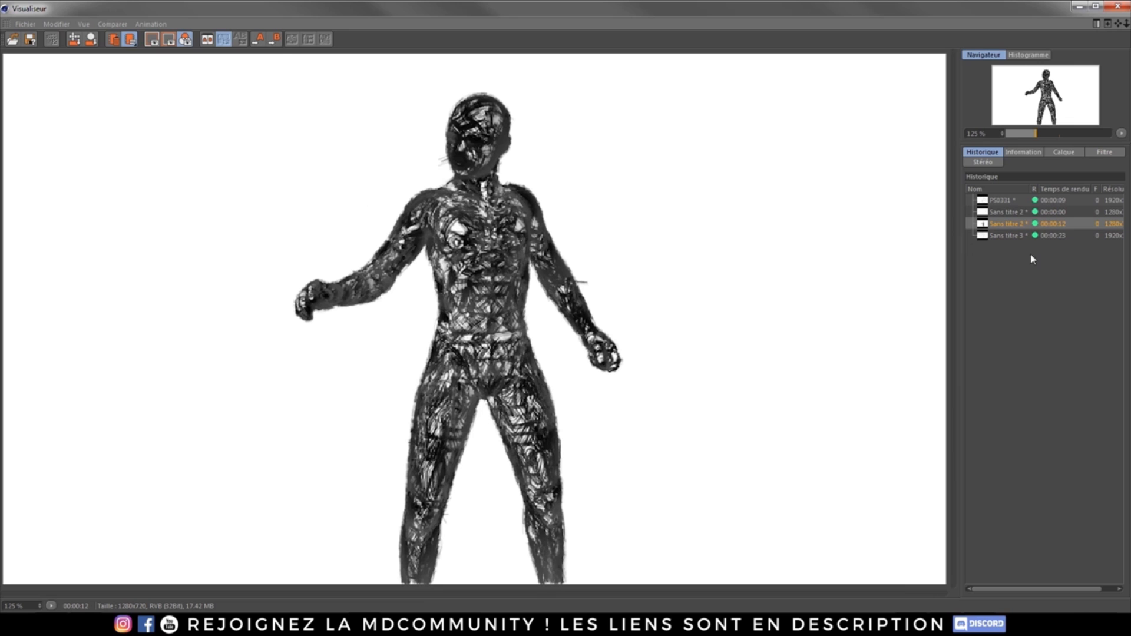
pyautogui.click(1002, 236)
pyautogui.scroll(-3, 741, 407)
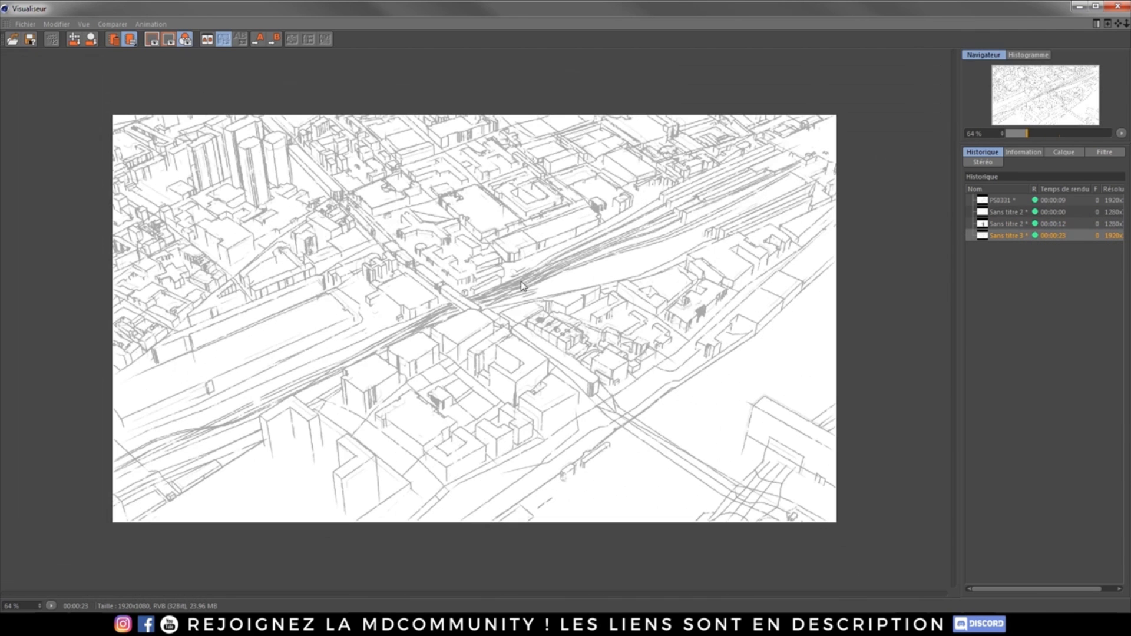
pyautogui.click(995, 225)
pyautogui.scroll(3, 544, 315)
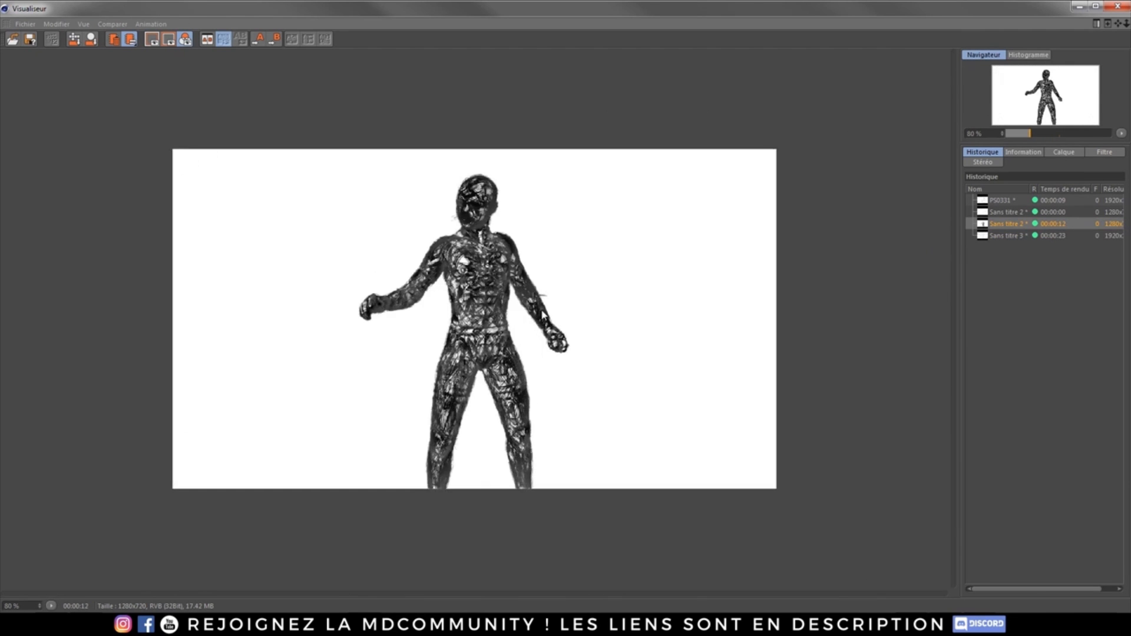
pyautogui.scroll(-1, 536, 329)
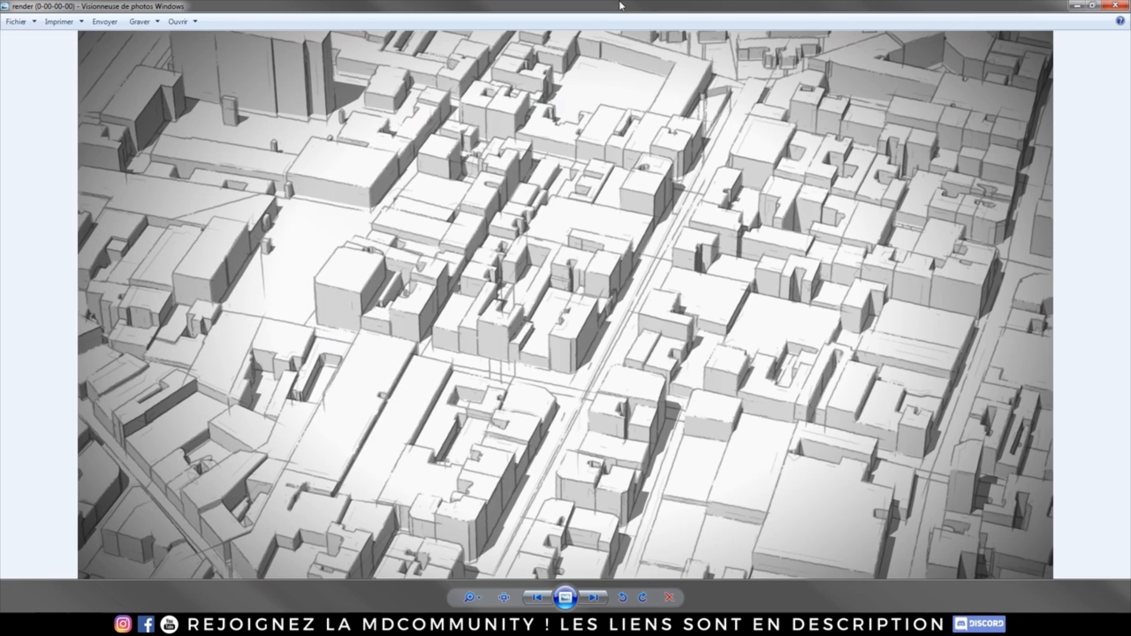
pyautogui.doubleClick(359, 155)
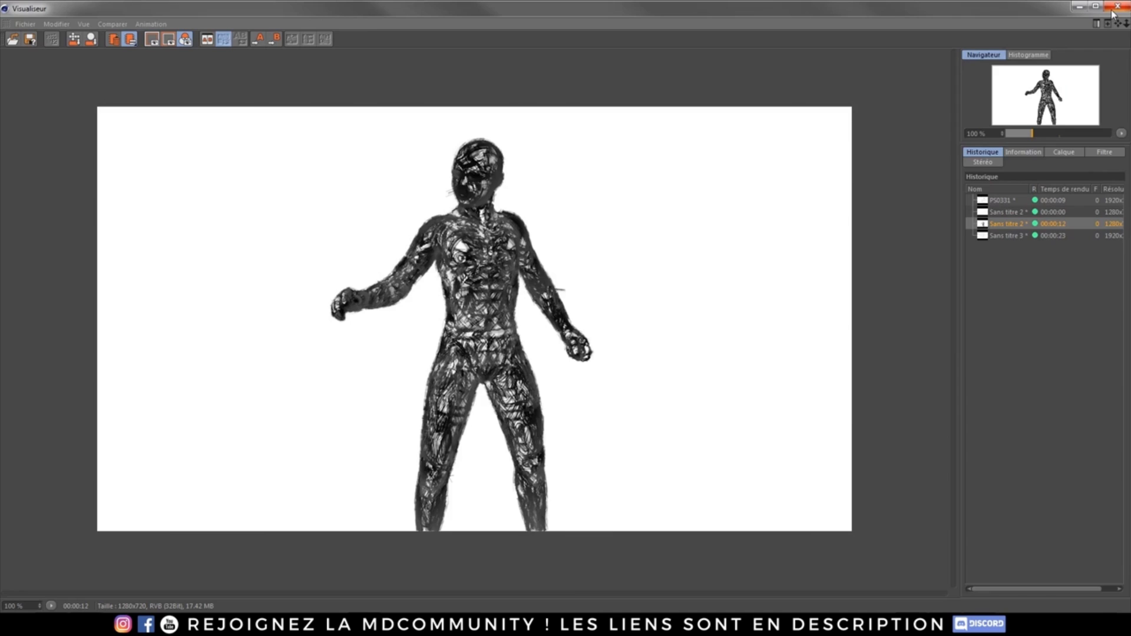
# Close the Visualiseur and examine the Ombrage, Multi-passes and Rendu options of Sketch and Toon in the city project's render settings.
pyautogui.click(1116, 7)
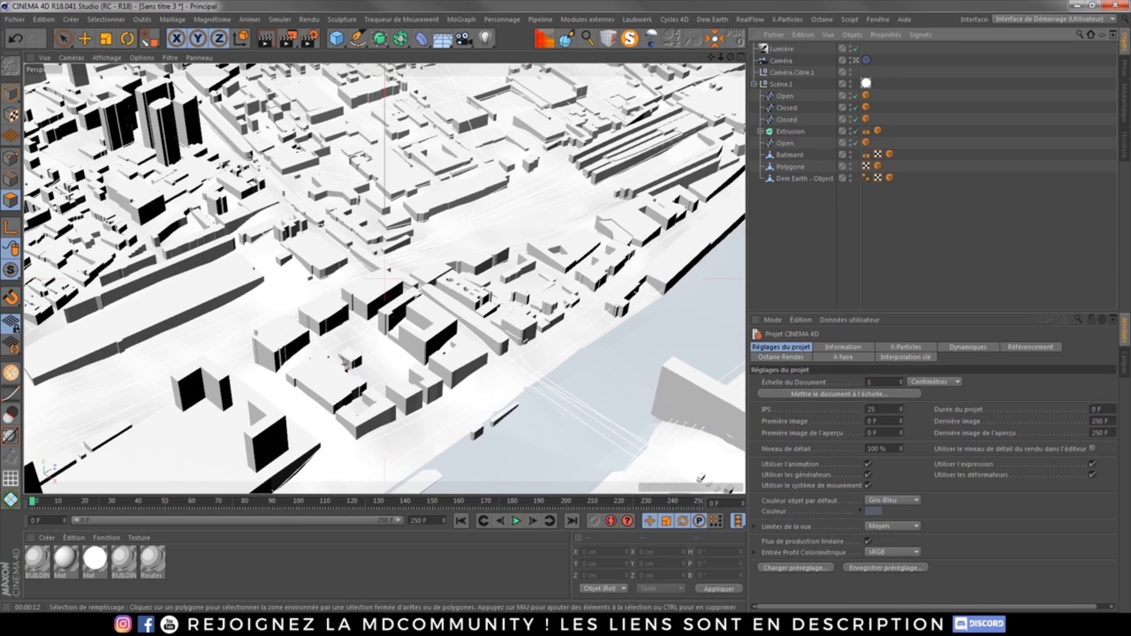
pyautogui.click(311, 37)
pyautogui.click(32, 152)
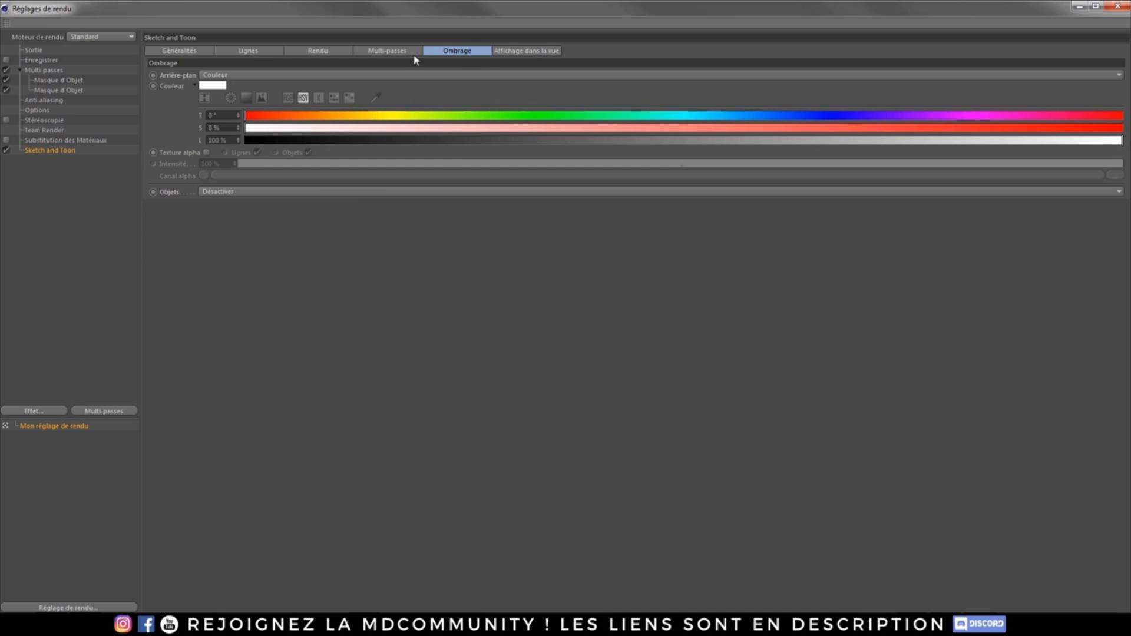
pyautogui.click(383, 52)
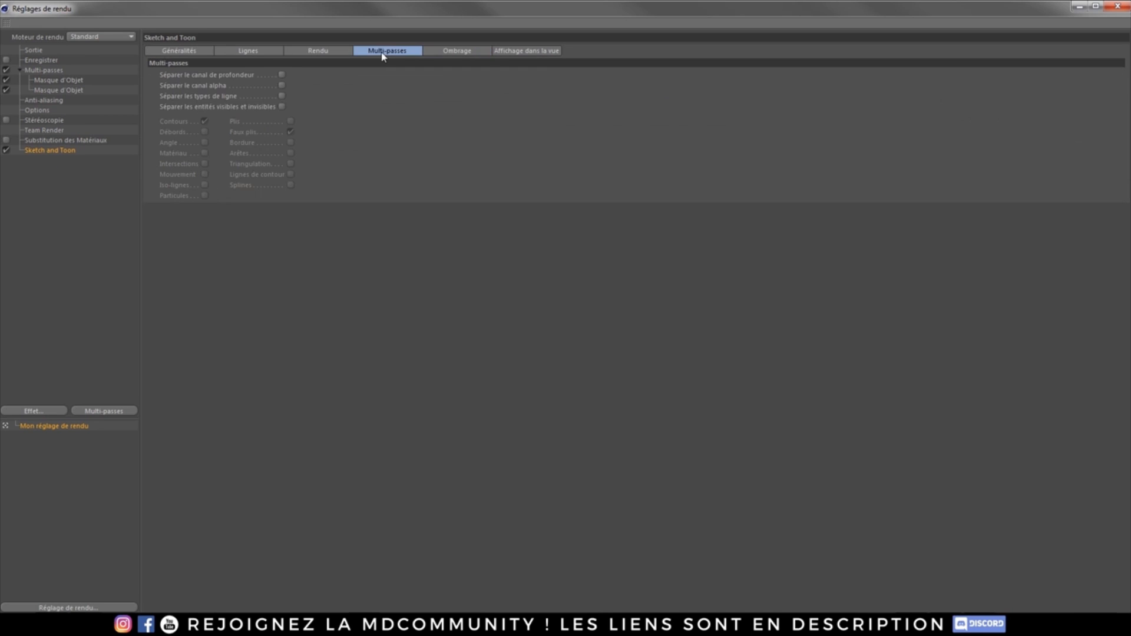
pyautogui.click(294, 53)
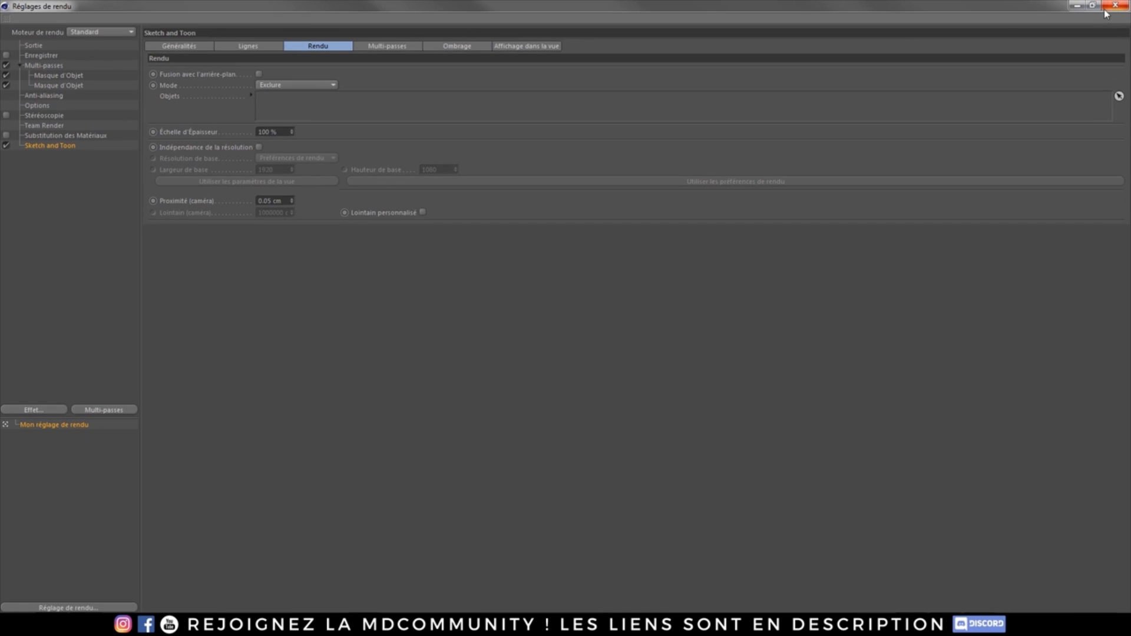
# Close the render settings and look through the video sections on the MHSTuts YouTube channel's home page in the browser.
pyautogui.click(1118, 6)
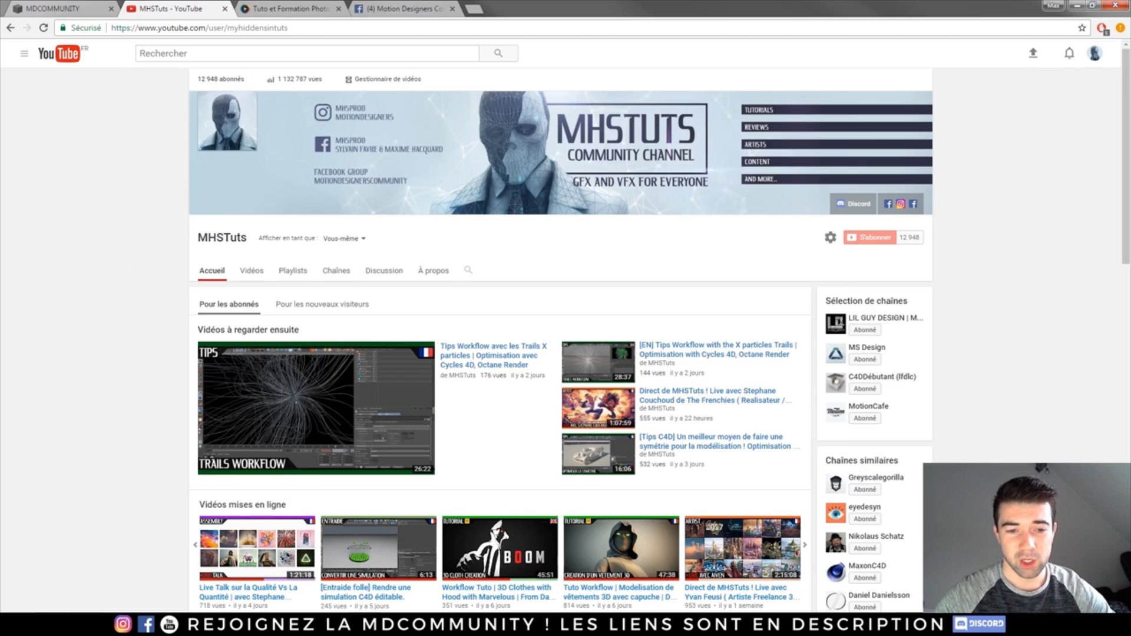
pyautogui.scroll(-5, 531, 232)
pyautogui.scroll(4, 614, 386)
pyautogui.scroll(1, 615, 386)
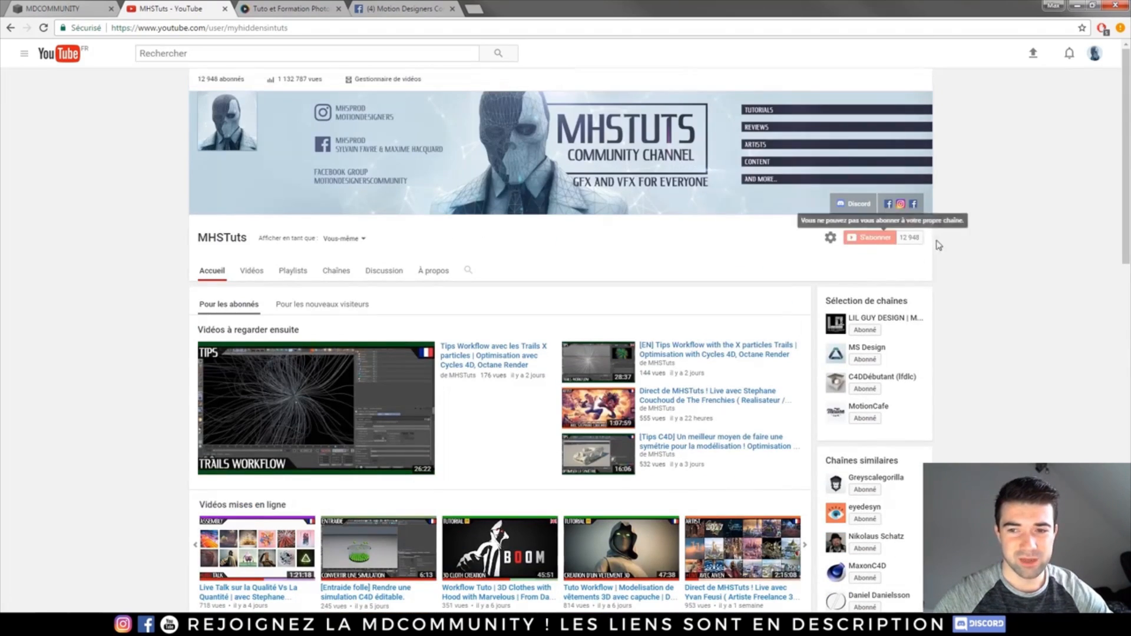
pyautogui.scroll(-3, 730, 265)
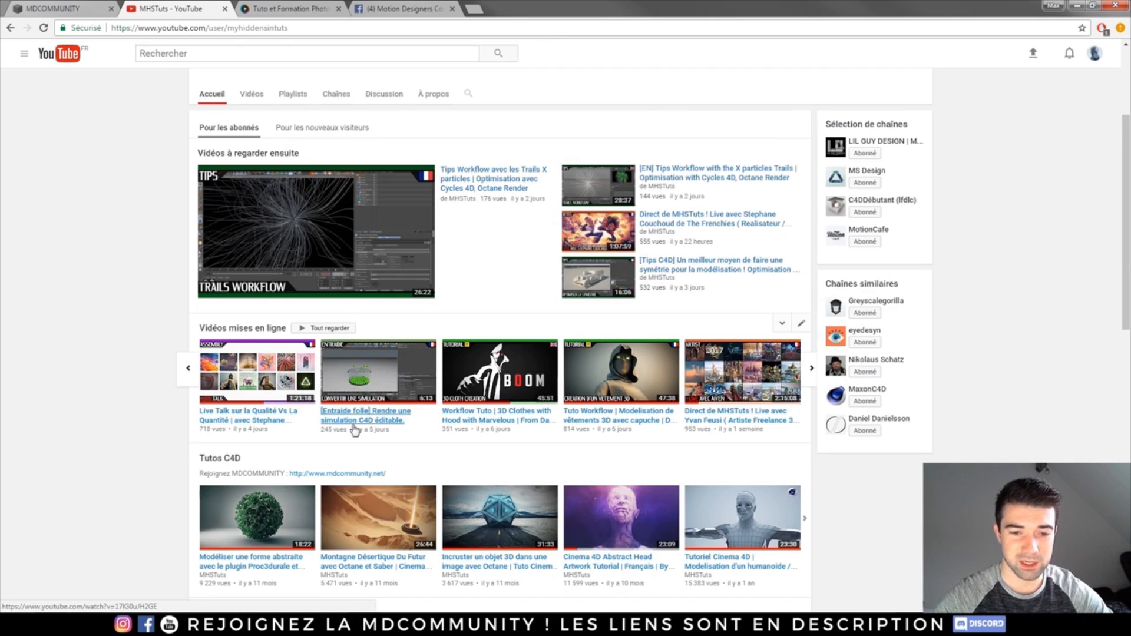
pyautogui.scroll(-3, 676, 411)
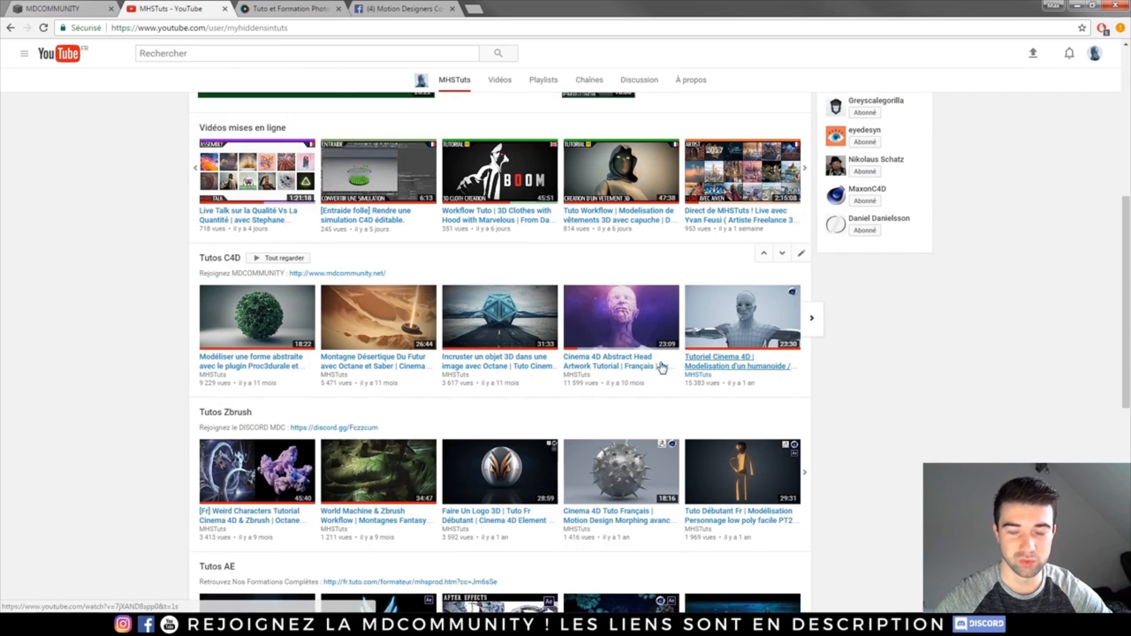
pyautogui.scroll(-4, 422, 342)
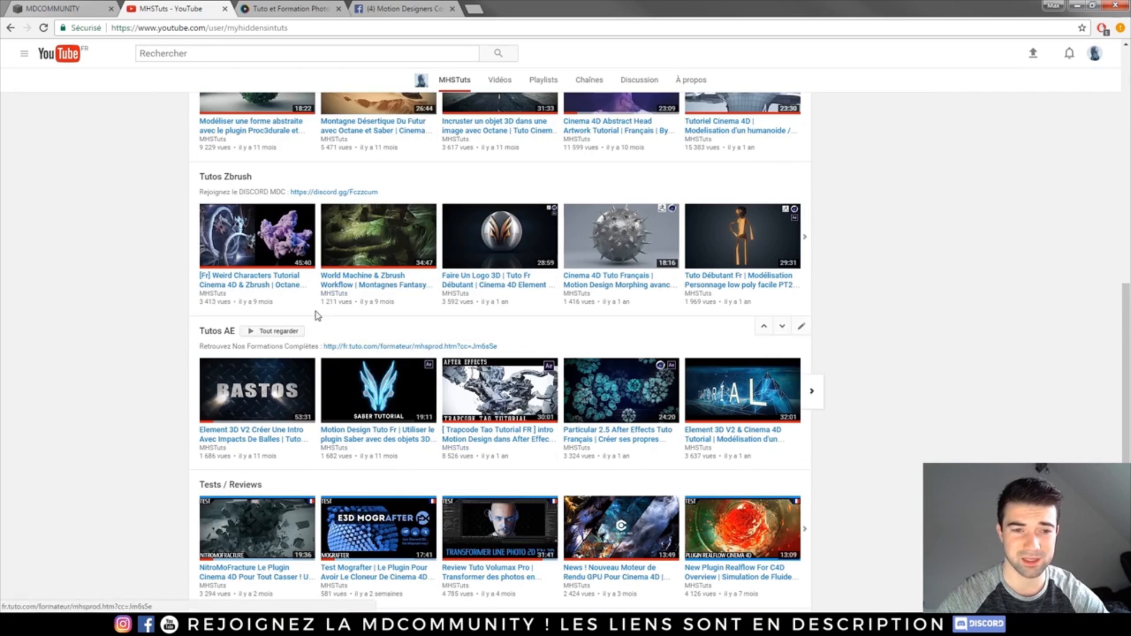
pyautogui.scroll(-3, 190, 191)
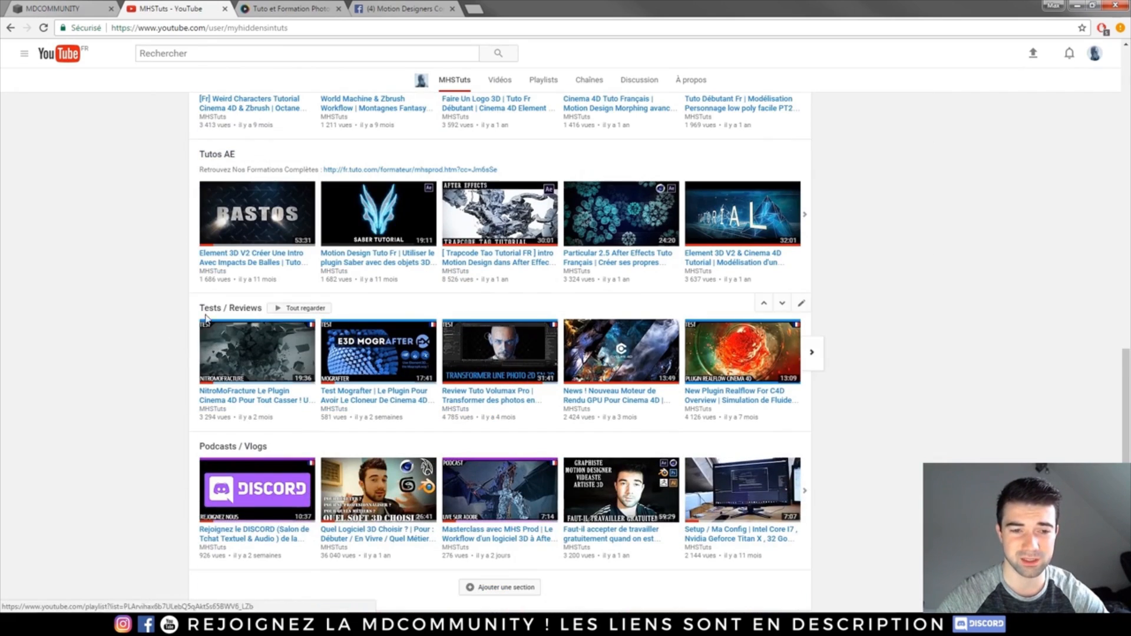
pyautogui.scroll(-2, 480, 340)
pyautogui.scroll(15, 480, 340)
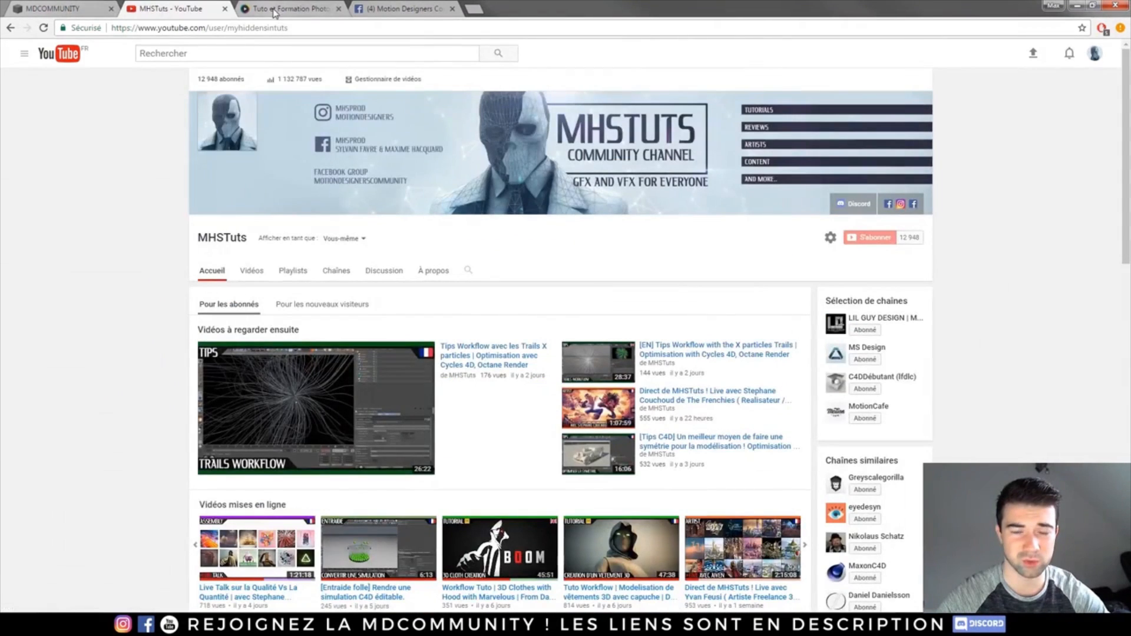
# Open the MHSTuts trainer's profile on tuto.com and look through the published Cinema 4D, OctaneRender and Cycles 4D courses.
pyautogui.click(274, 9)
pyautogui.click(453, 211)
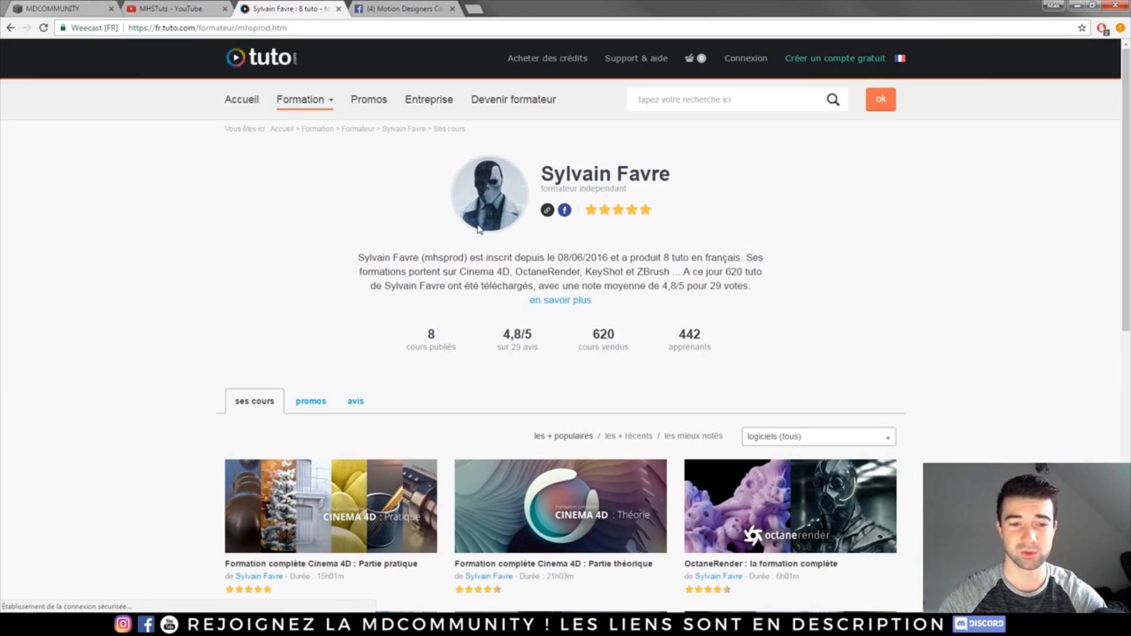
pyautogui.scroll(-5, 369, 300)
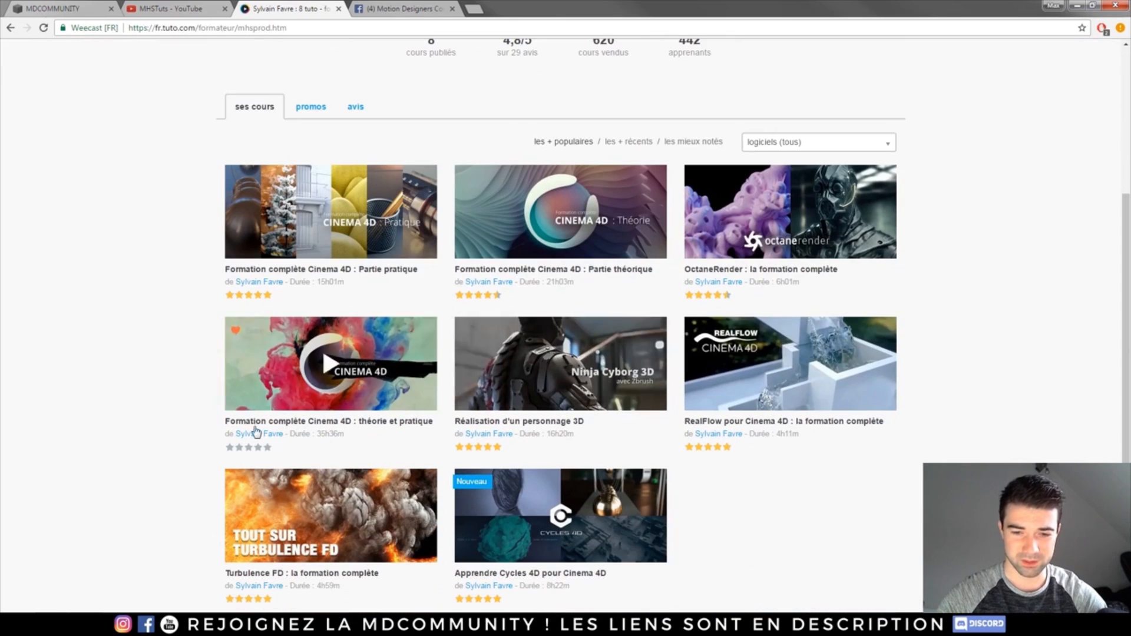
pyautogui.scroll(-2, 559, 365)
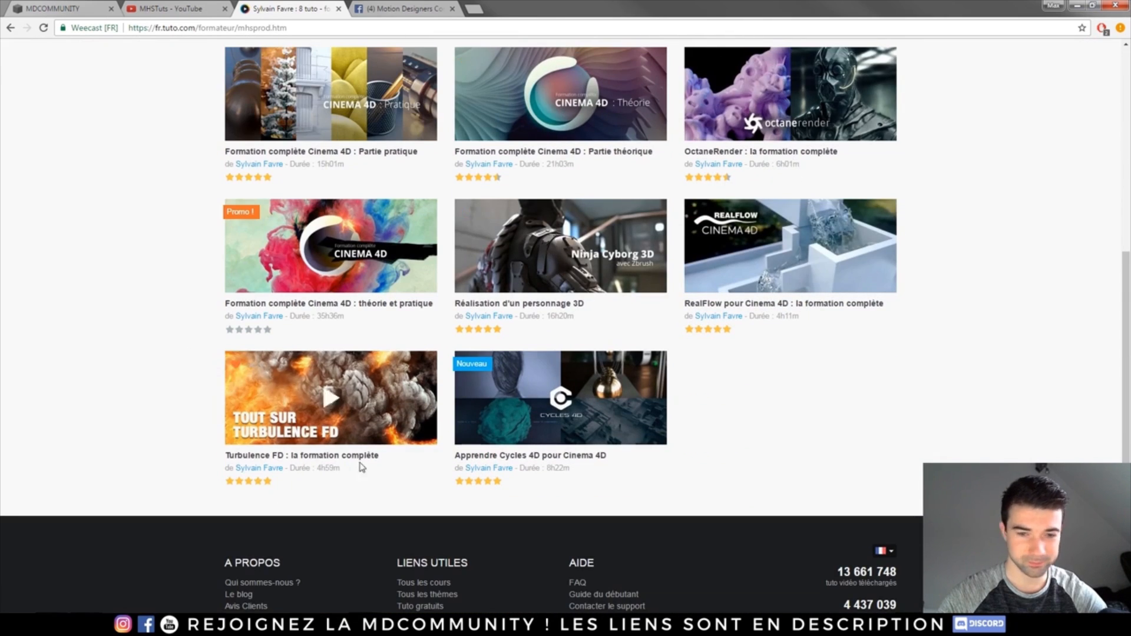
pyautogui.scroll(3, 123, 454)
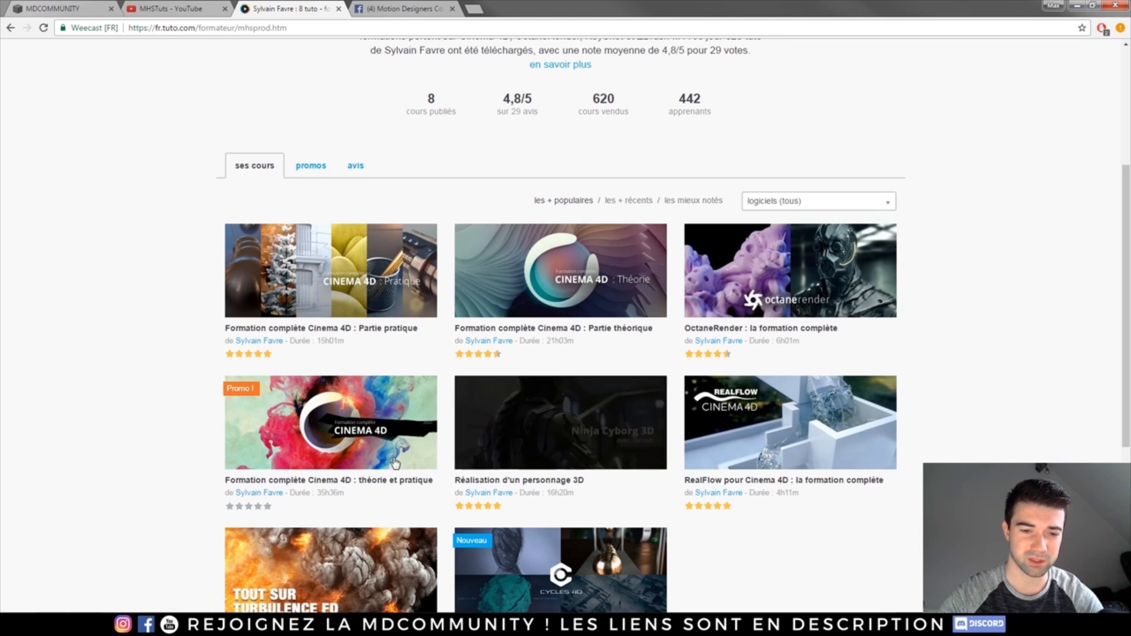
pyautogui.scroll(-2, 629, 261)
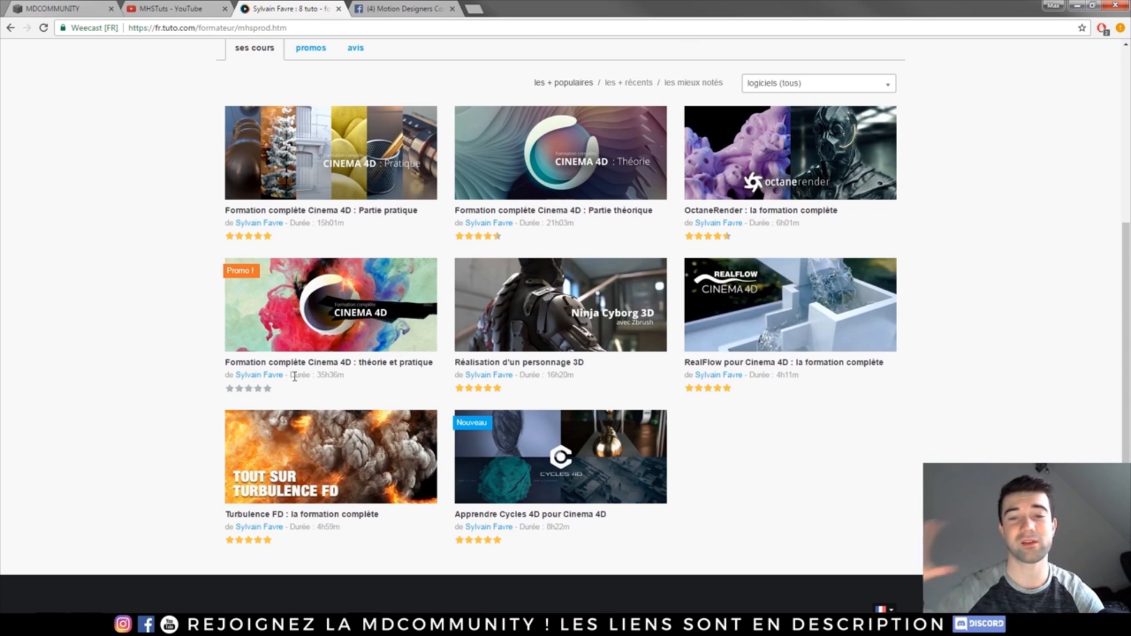
# Open the course Réalisation d'un personnage 3D in its own tab, view its enlarged preview images and close the image viewer.
pyautogui.click(559, 364)
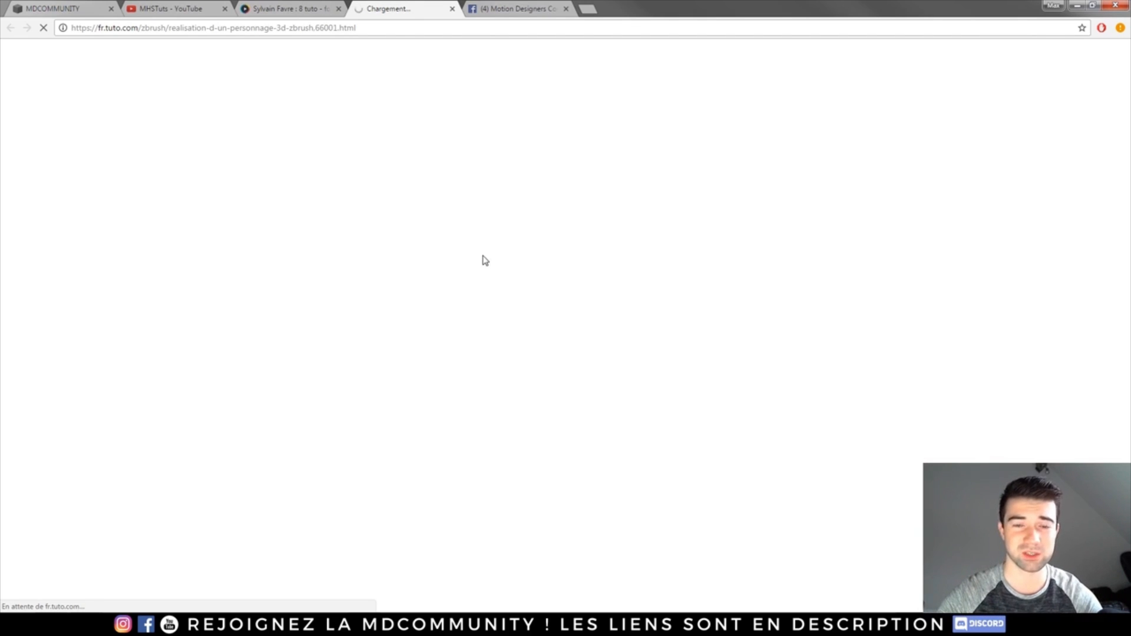
pyautogui.scroll(-10, 498, 295)
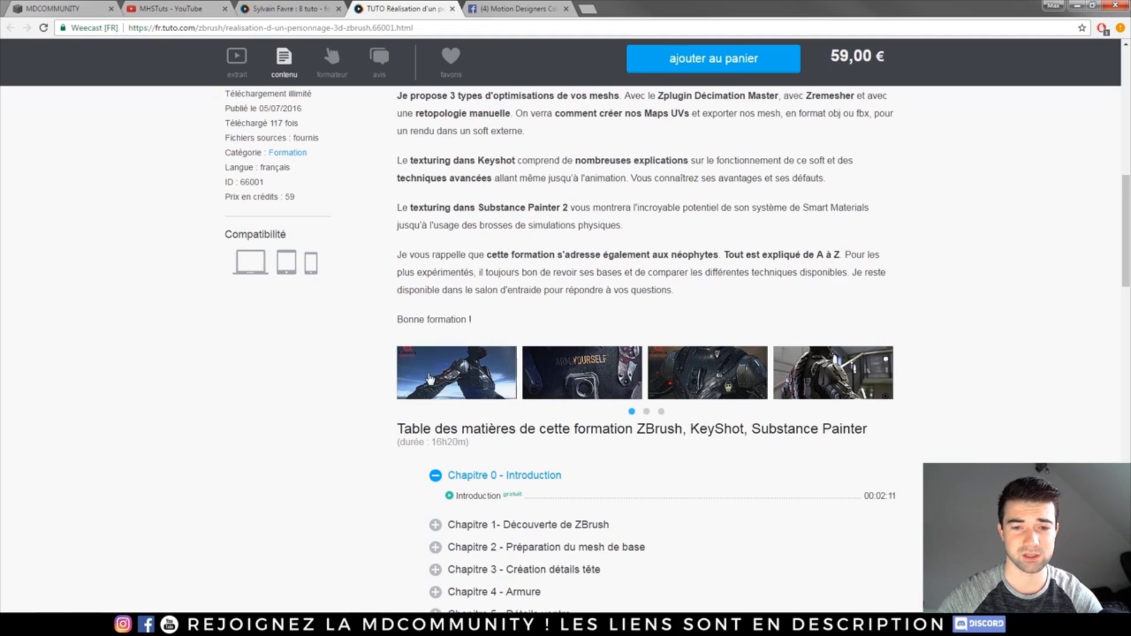
pyautogui.click(720, 371)
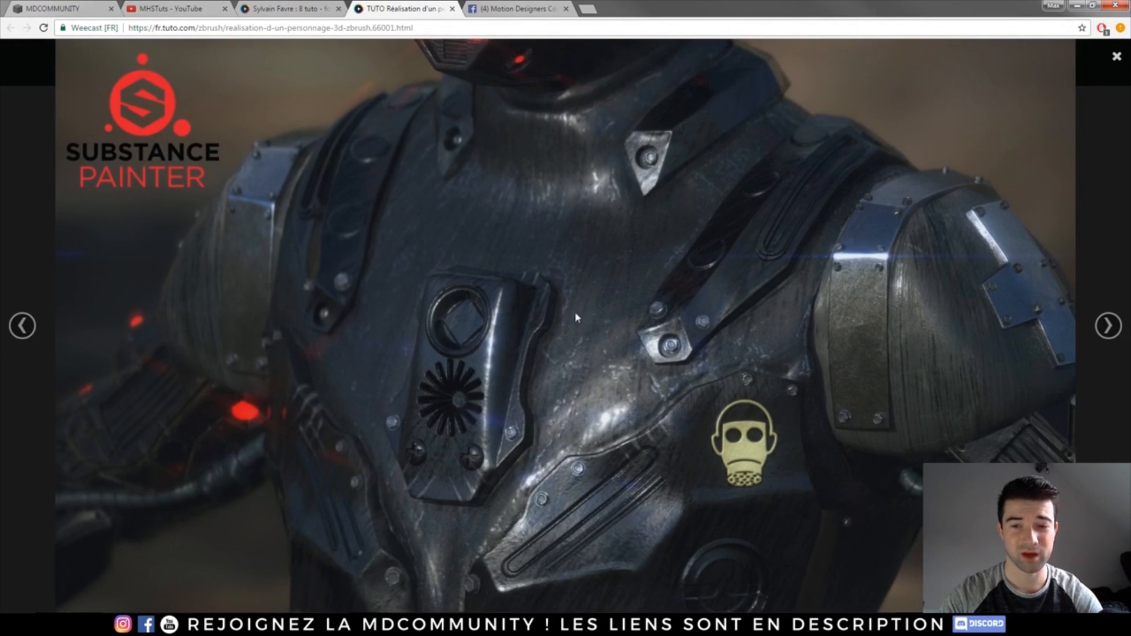
pyautogui.click(1108, 326)
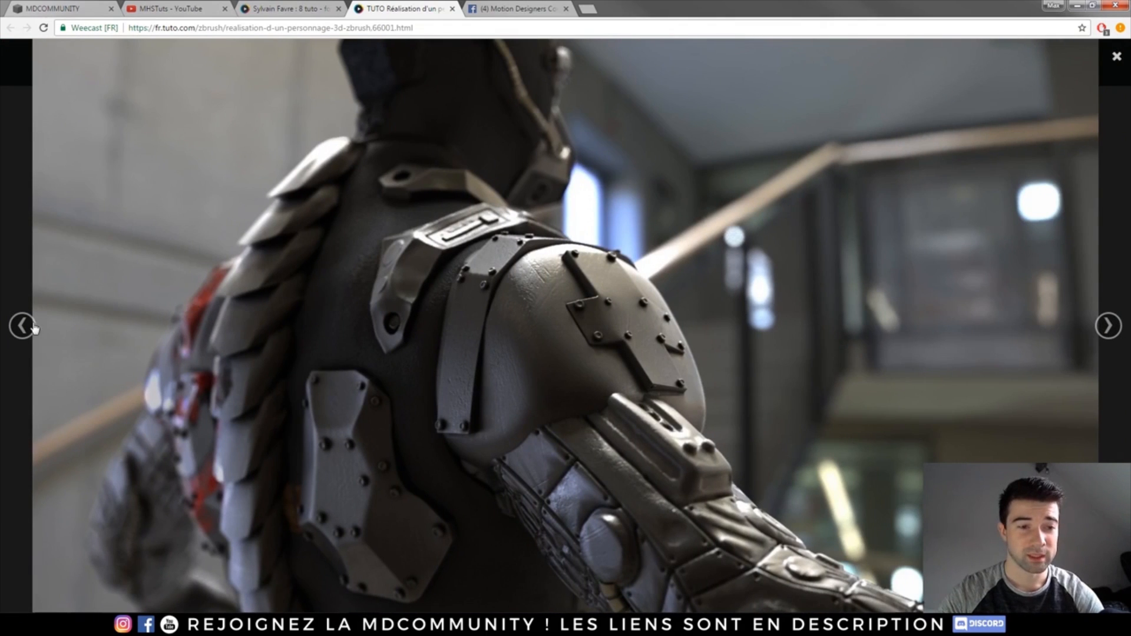
pyautogui.click(14, 329)
pyautogui.click(14, 329)
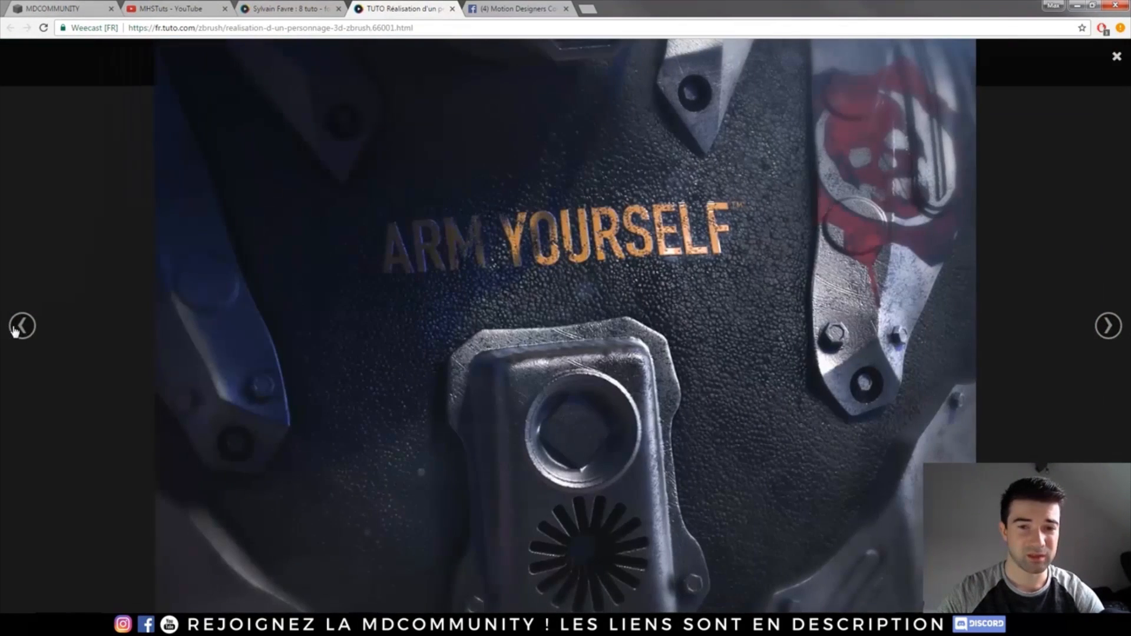
pyautogui.click(1115, 56)
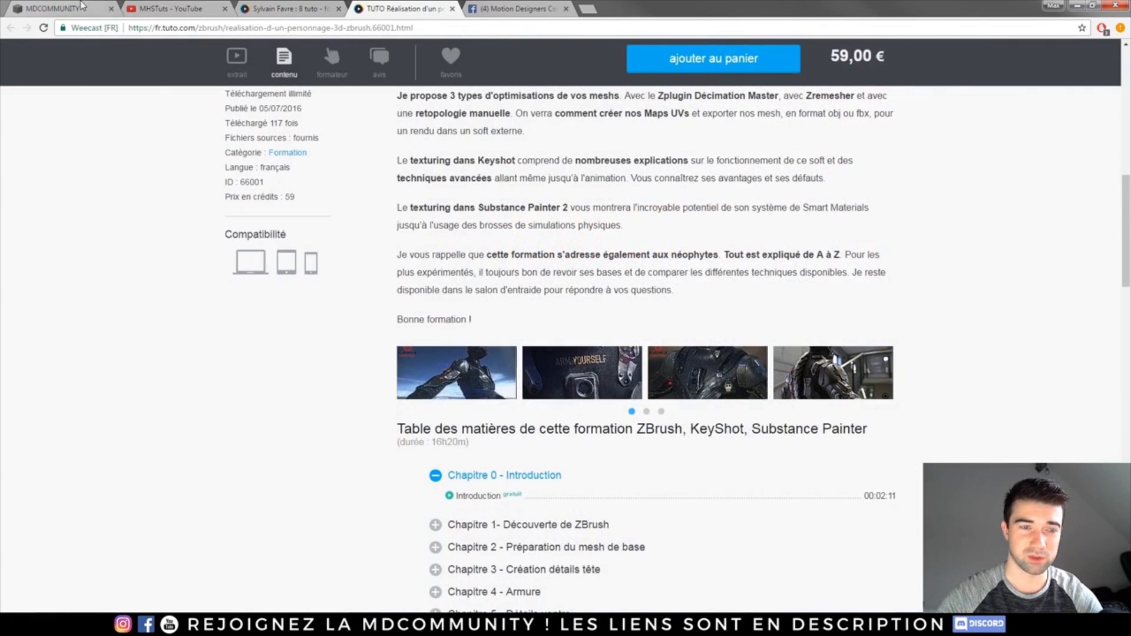
# Open the News page of the MDCOMMUNITY website and view the latest artist interview post.
pyautogui.click(64, 8)
pyautogui.scroll(5, 365, 394)
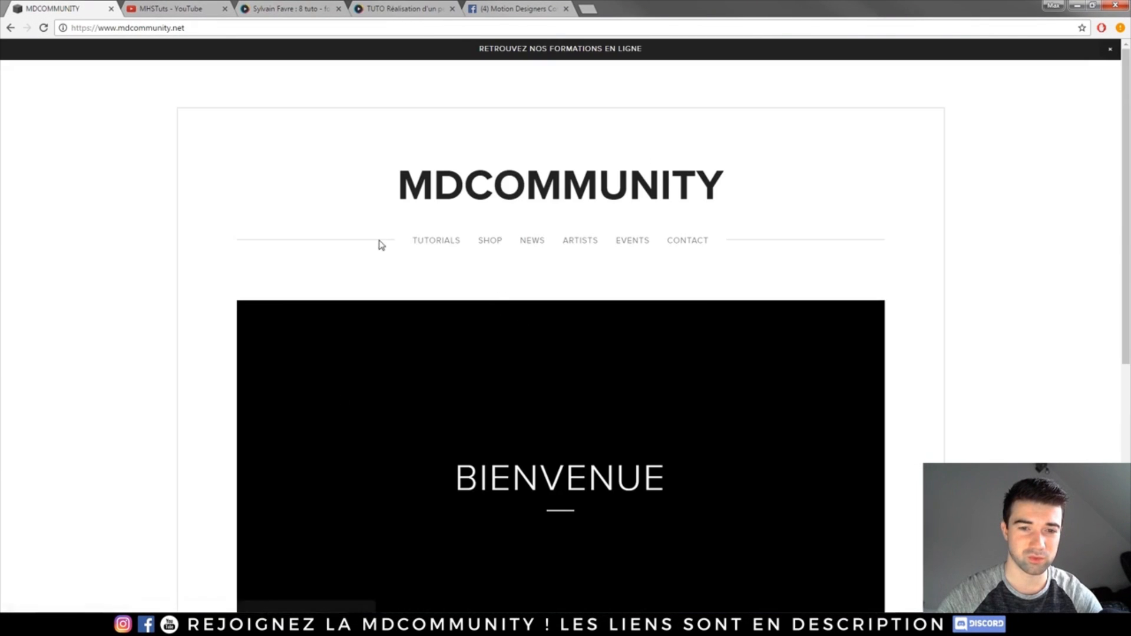
pyautogui.click(527, 242)
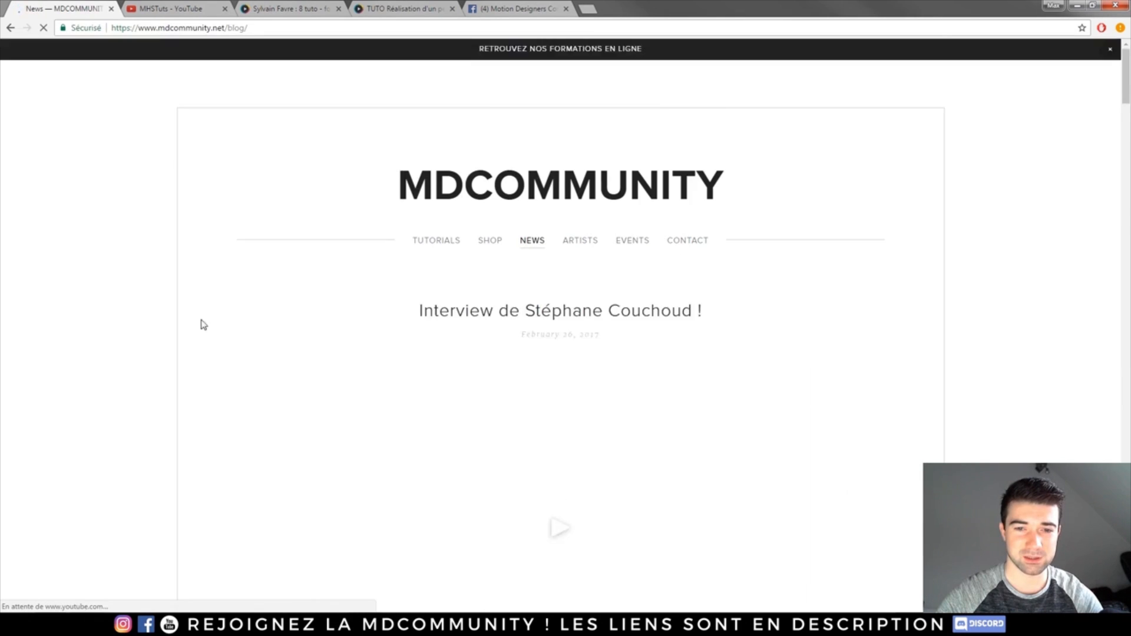
pyautogui.scroll(-2, 224, 318)
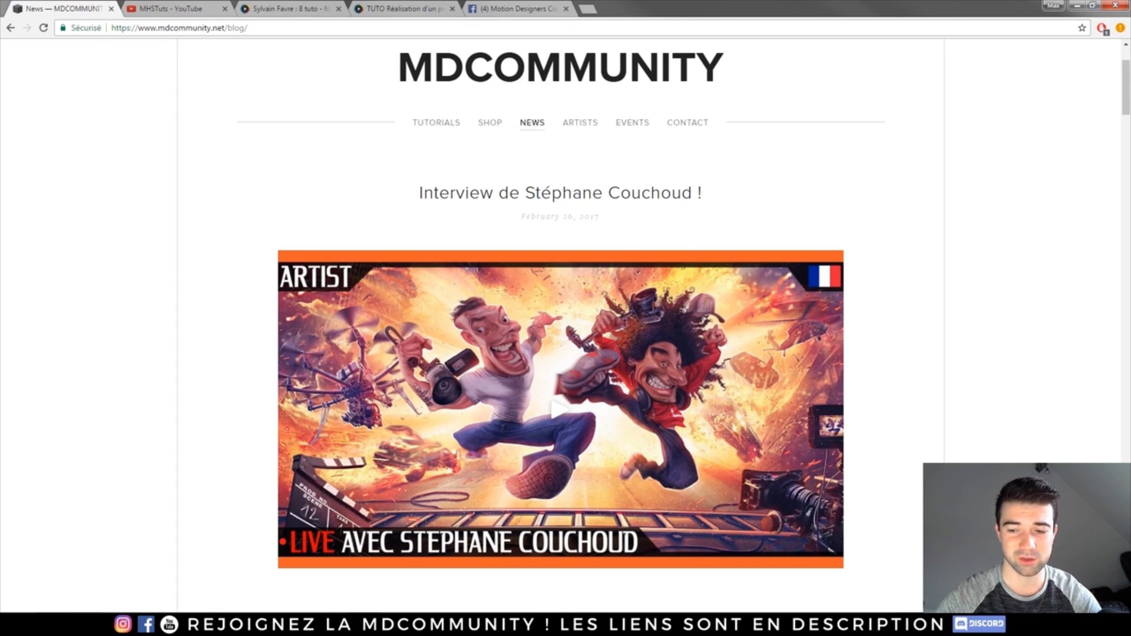
# Switch to Discord, join the Motion Designers Community server's Talk FR voice channel and move to the AFK channel.
pyautogui.hotkey('alt', 'Tab')
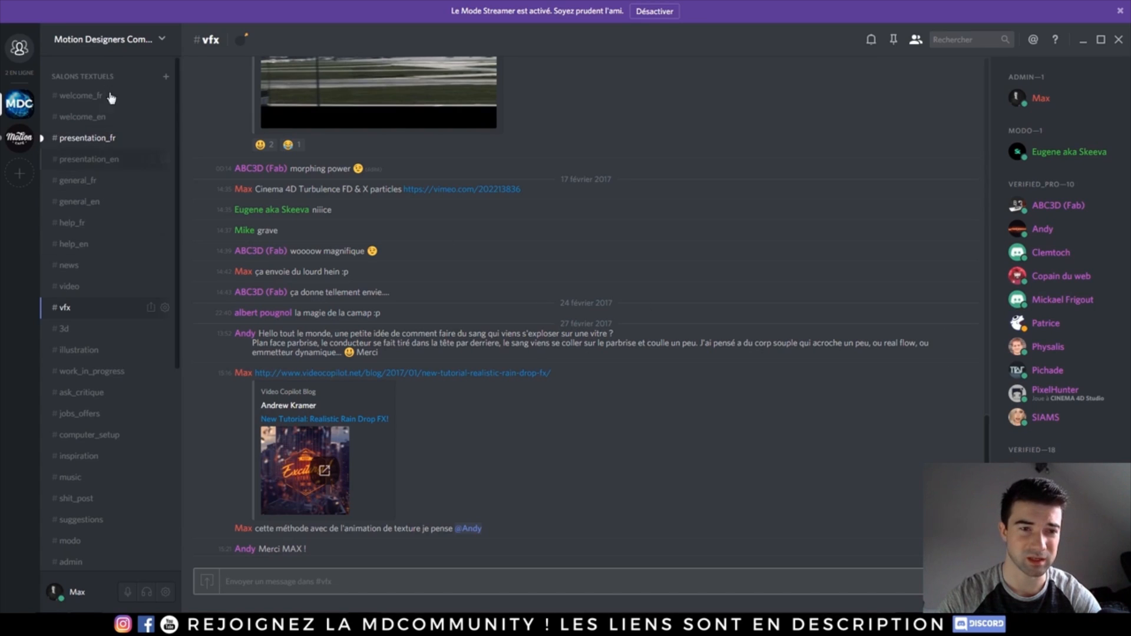
pyautogui.scroll(-5, 67, 330)
pyautogui.scroll(-1, 86, 328)
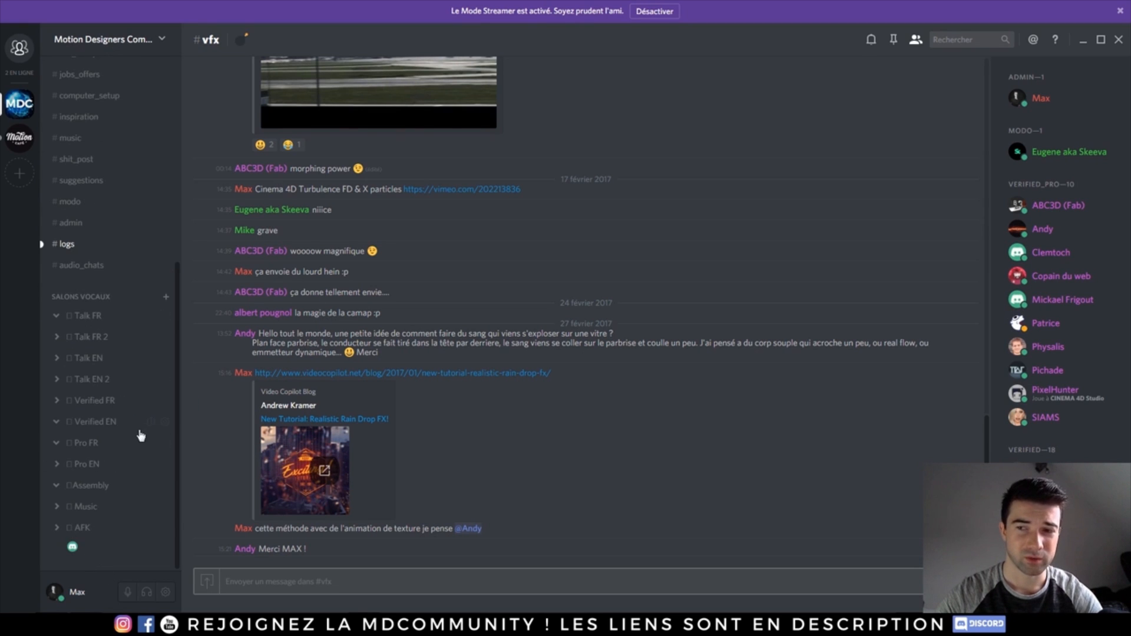
pyautogui.click(96, 318)
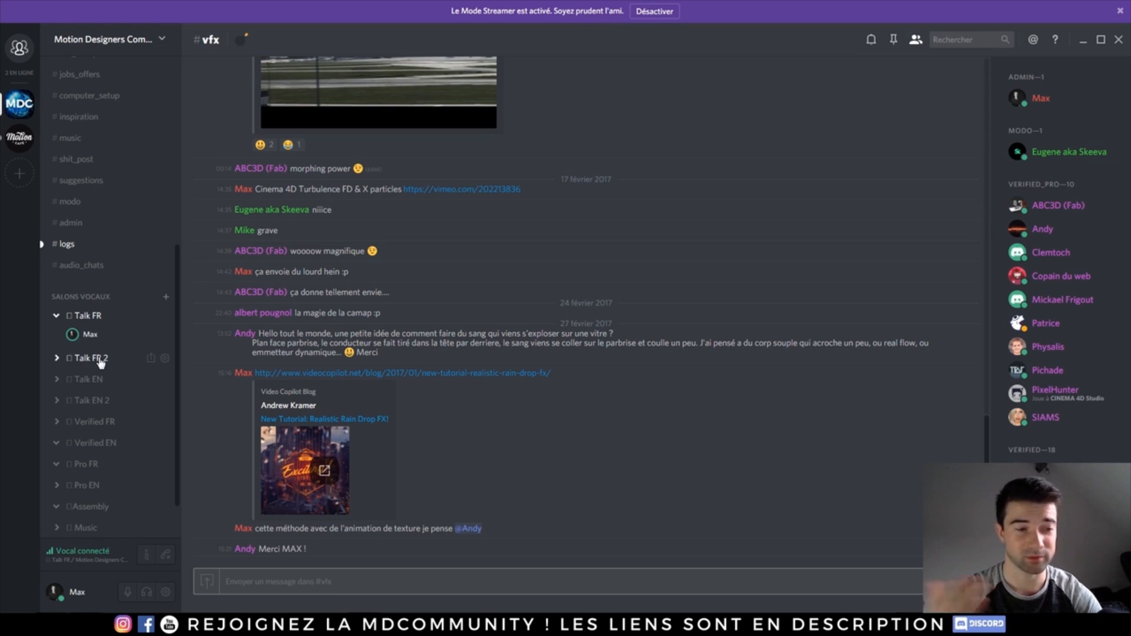
pyautogui.scroll(-2, 93, 342)
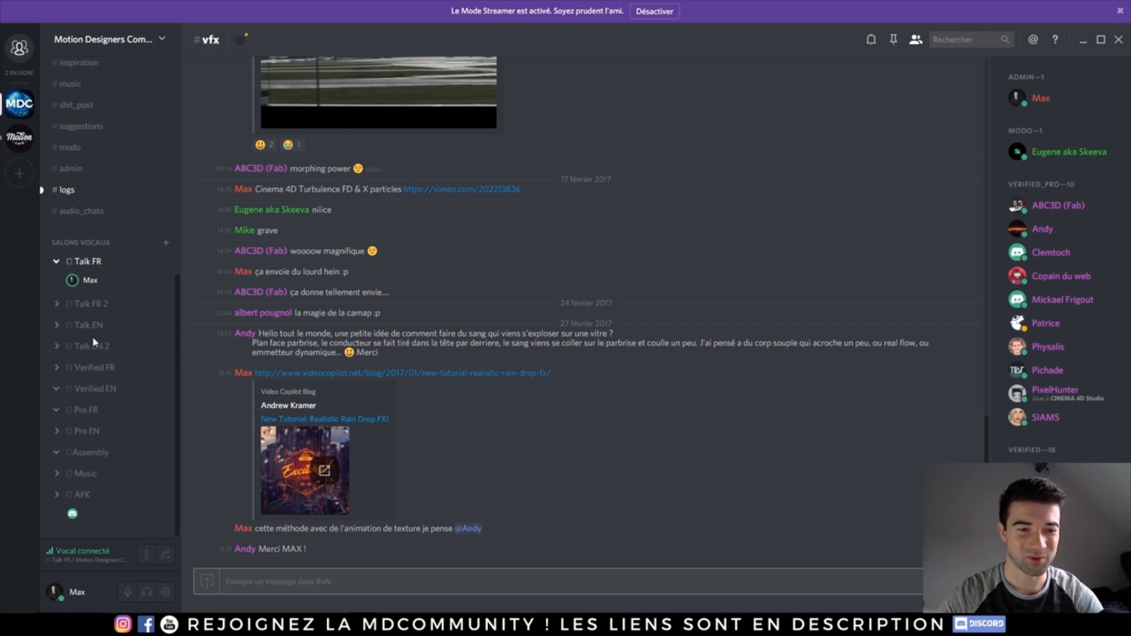
pyautogui.click(87, 500)
# Open the presentation_fr text channel and read through the members' introductions.
pyautogui.scroll(15, 140, 419)
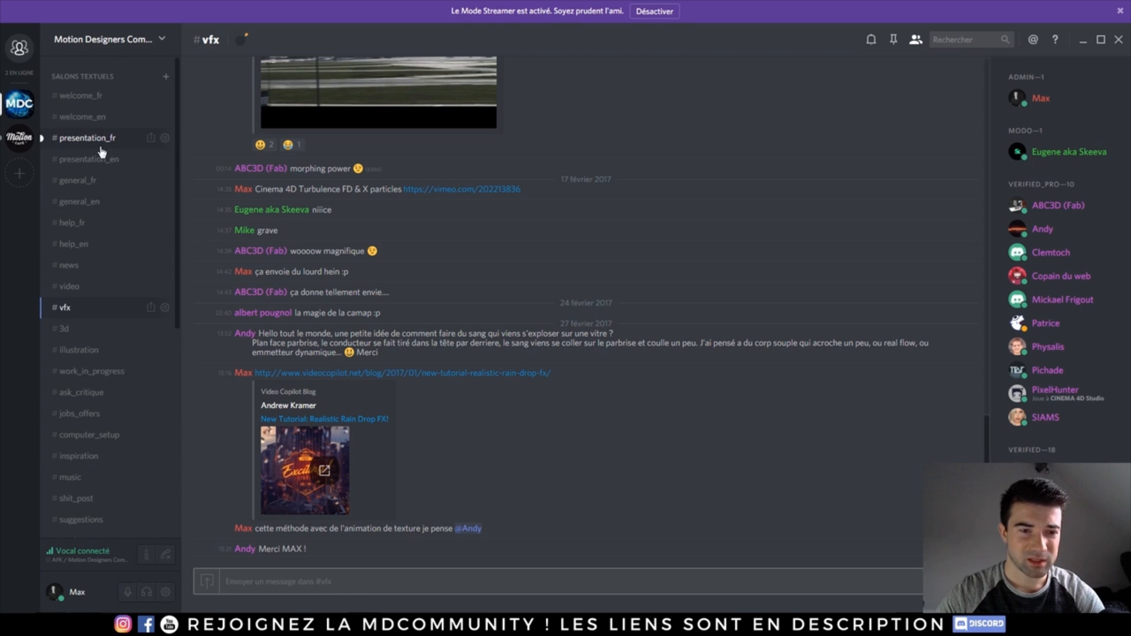
pyautogui.click(94, 139)
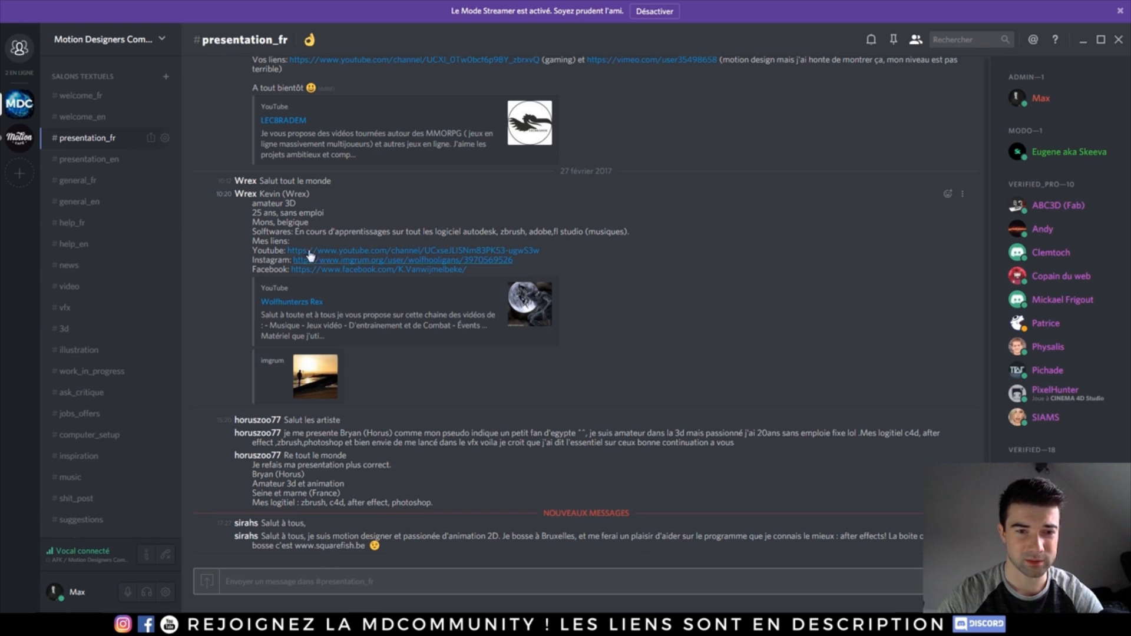
pyautogui.scroll(15, 386, 301)
pyautogui.scroll(2, 330, 299)
pyautogui.scroll(-15, 299, 296)
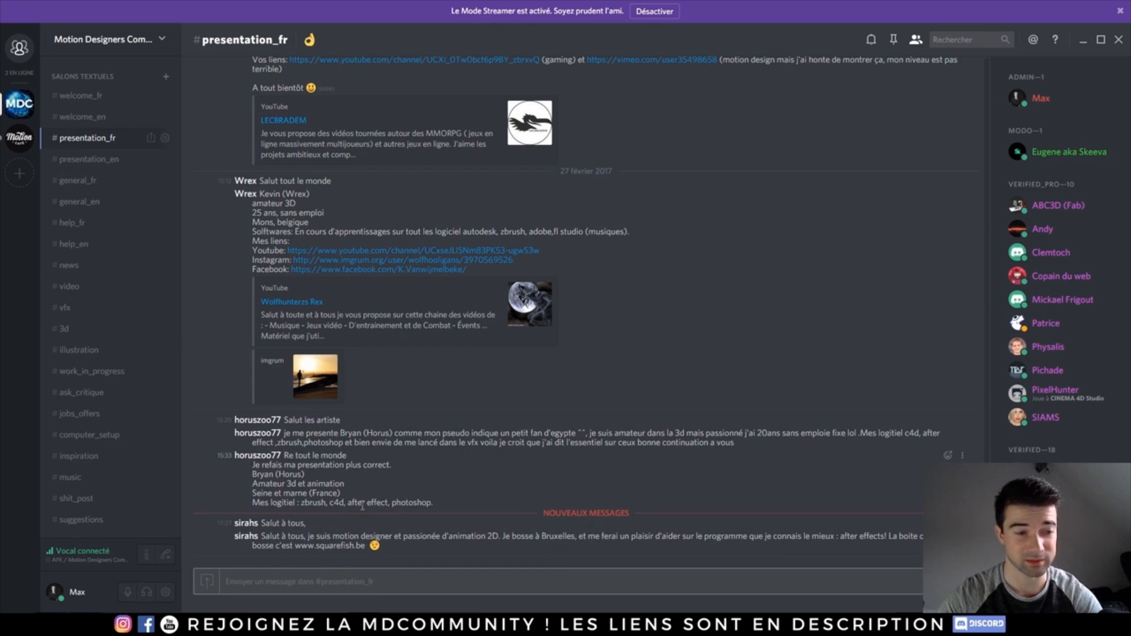
# Look through the presentation_en, general_fr, general_en, help_fr, video, vfx and illustration channels and the remaining channel list.
pyautogui.click(98, 162)
pyautogui.click(99, 178)
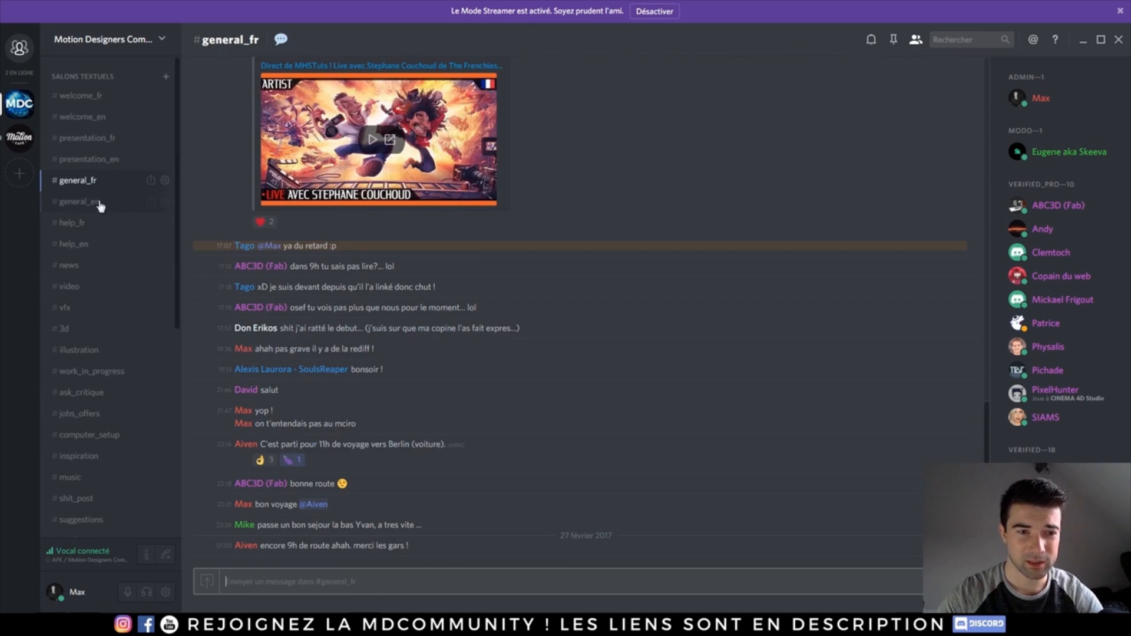
pyautogui.click(96, 201)
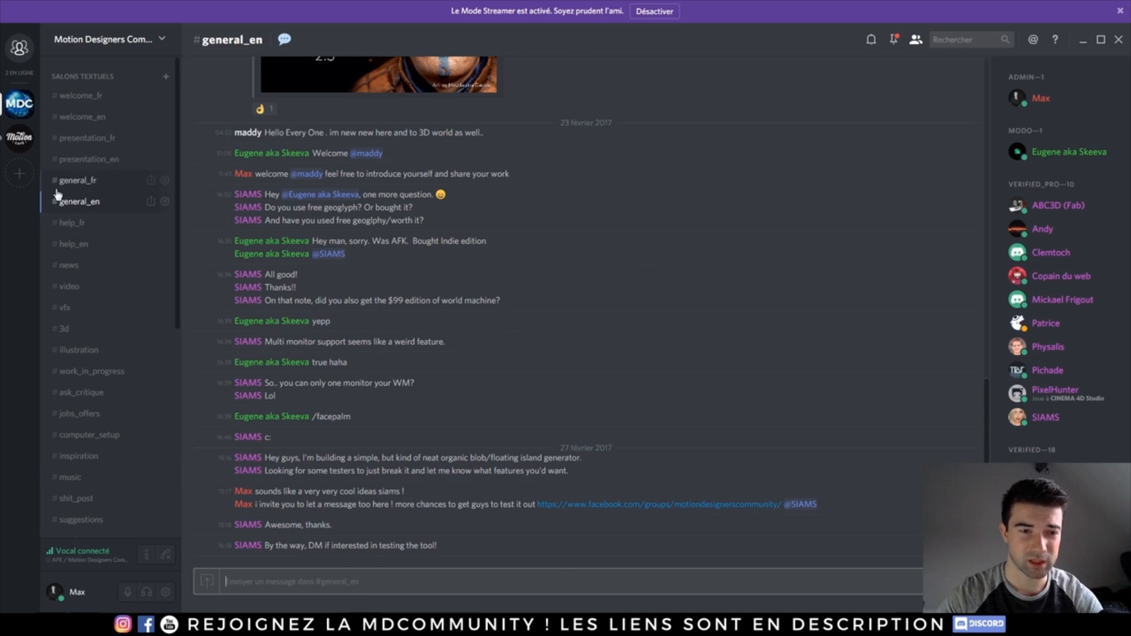
pyautogui.click(73, 181)
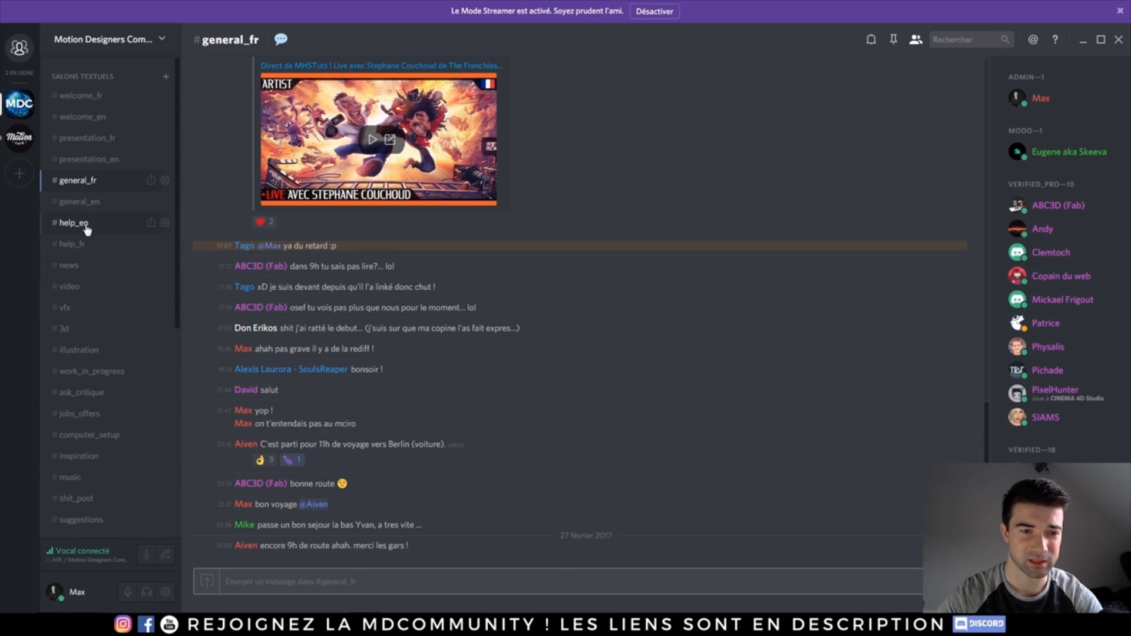
pyautogui.click(81, 222)
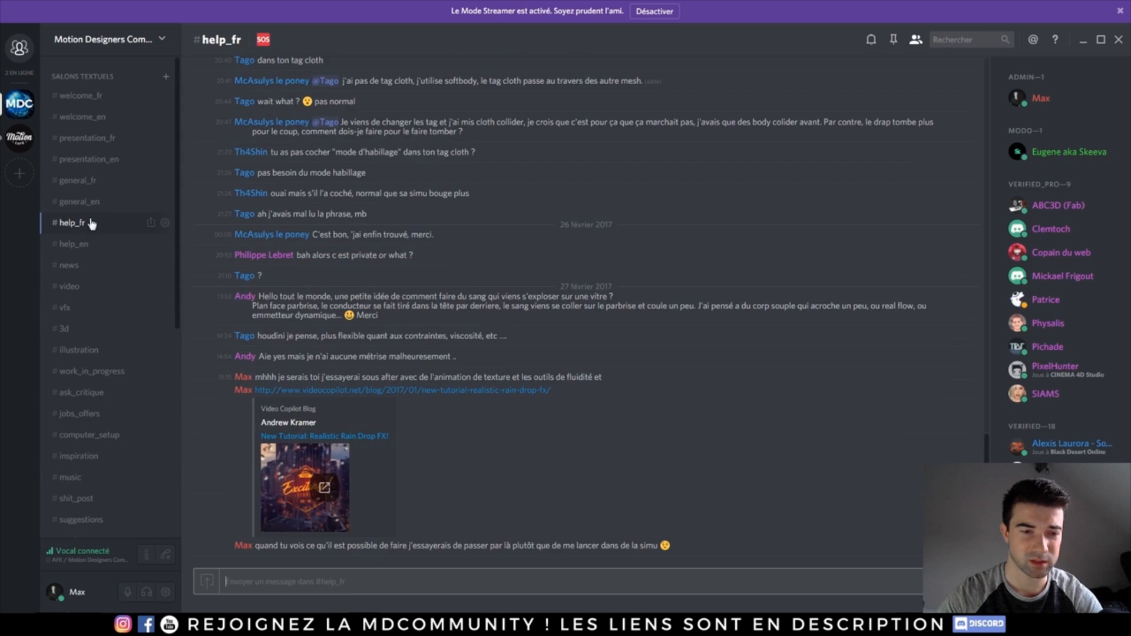
pyautogui.click(87, 287)
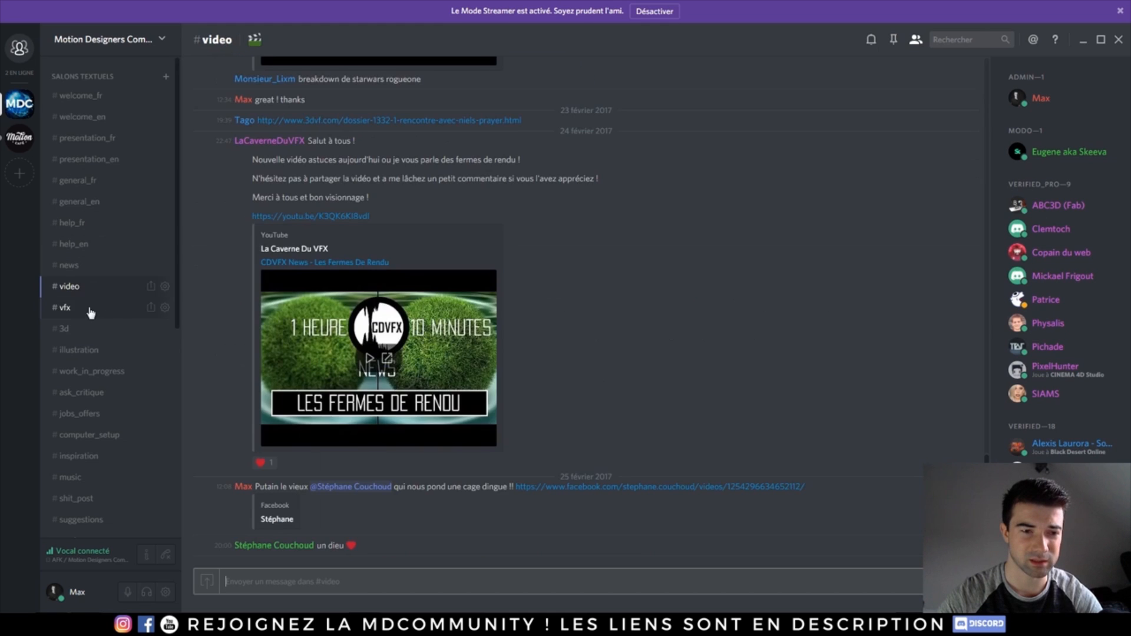
pyautogui.click(87, 308)
pyautogui.click(75, 350)
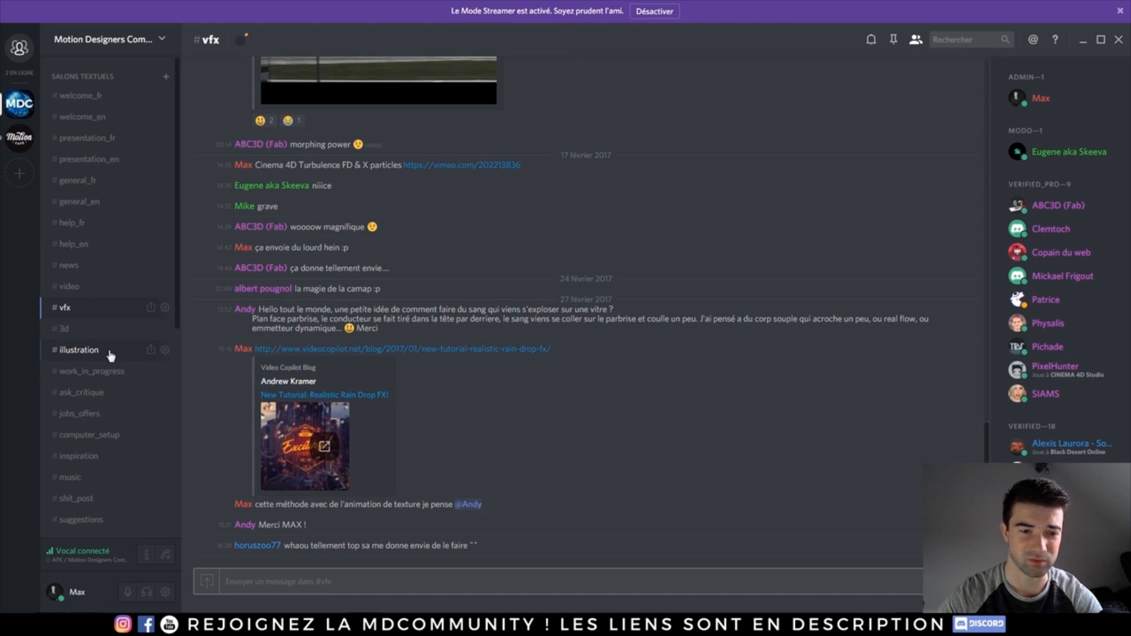
pyautogui.scroll(-4, 110, 457)
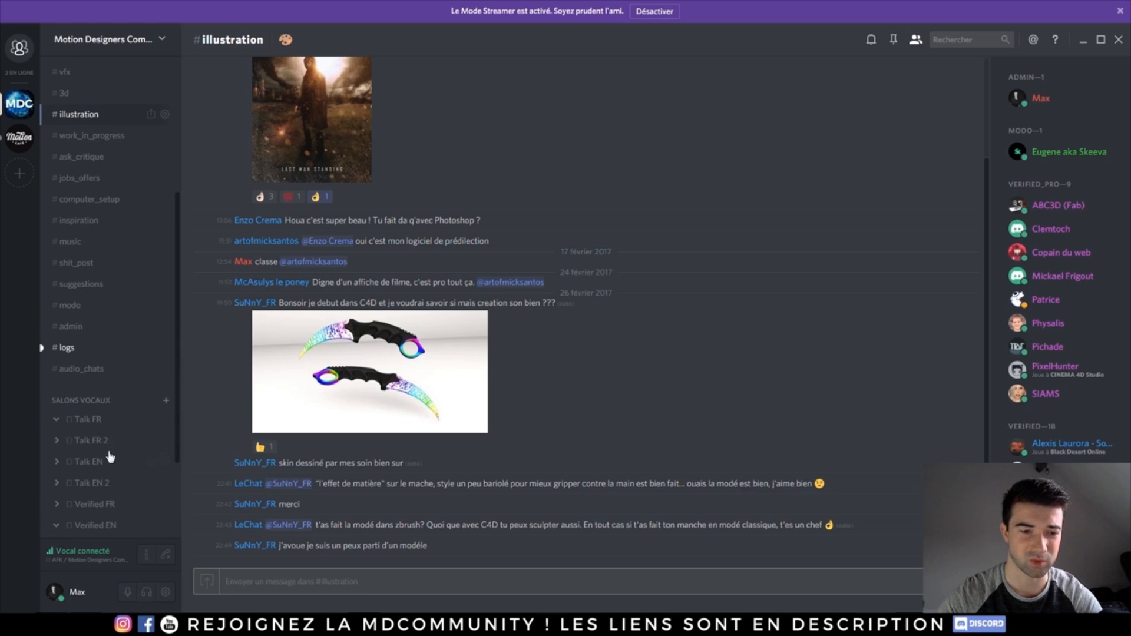
# Open the shit_post text channel of the Motion Designers Community server and look through its posts.
pyautogui.click(88, 264)
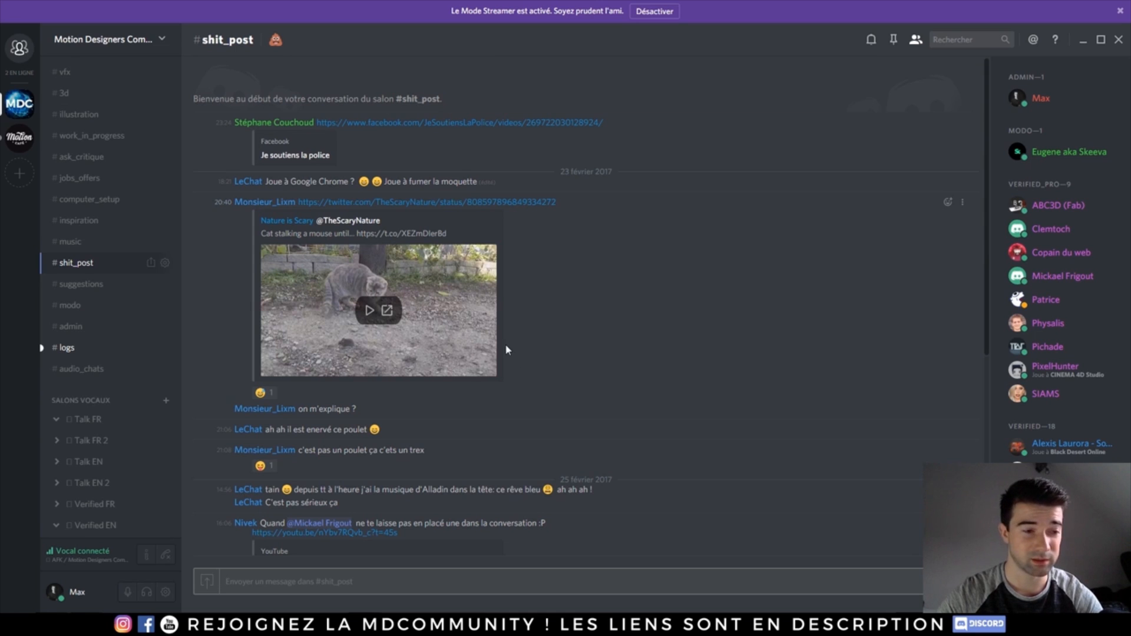
pyautogui.scroll(-3, 116, 315)
pyautogui.scroll(8, 117, 330)
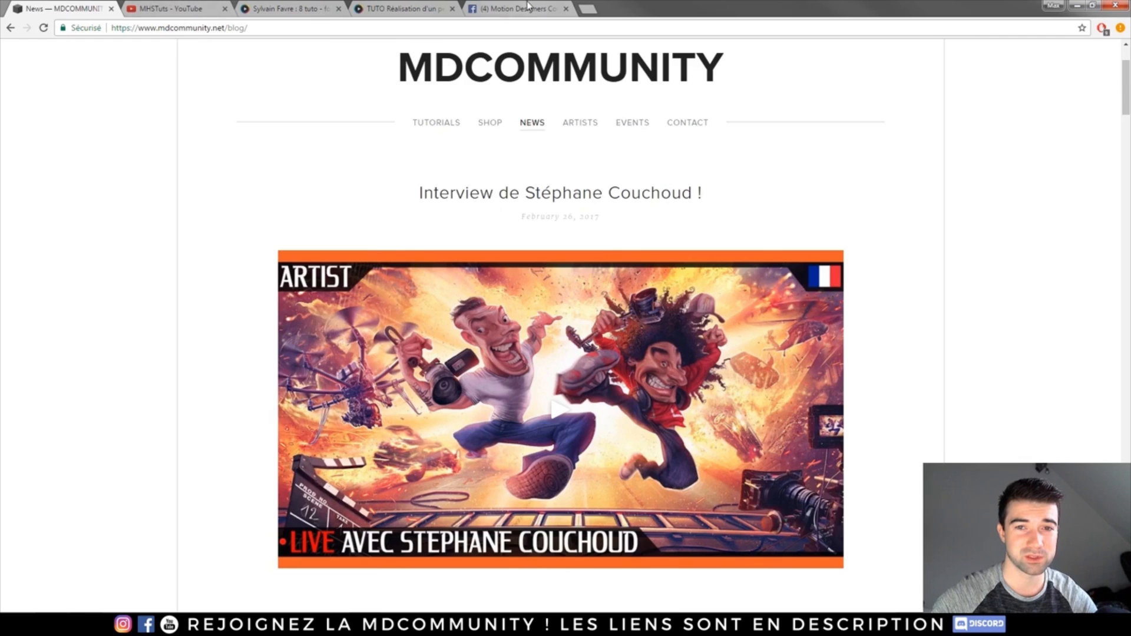
# Switch to the browser, show the Motion Designers Community Facebook group and look through its pinned and recent posts.
pyautogui.click(529, 7)
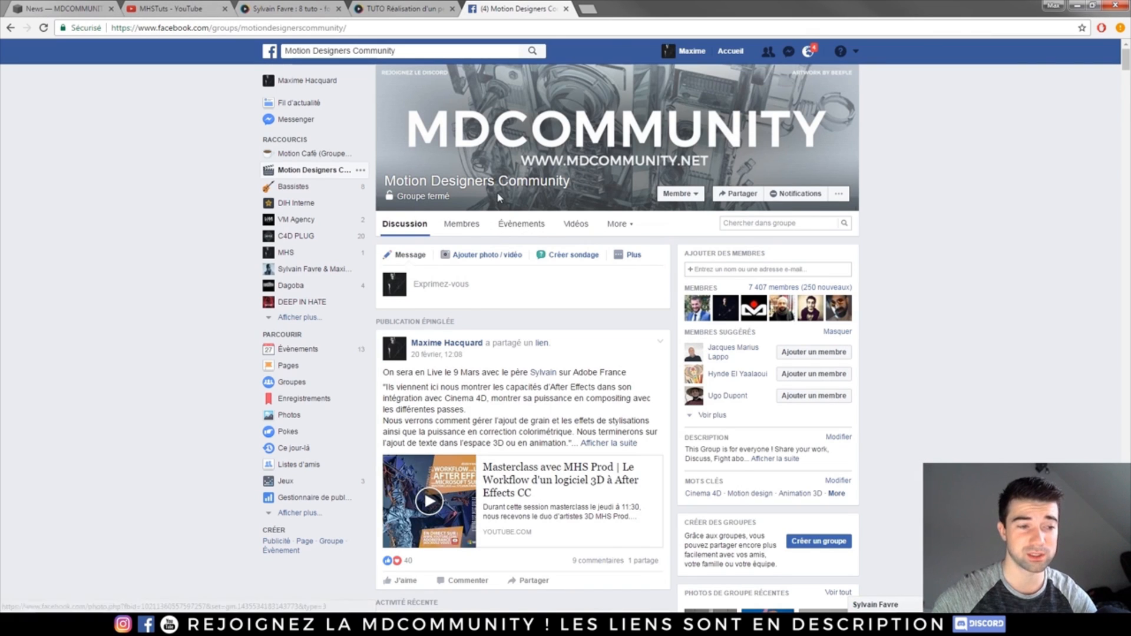
pyautogui.scroll(-15, 130, 343)
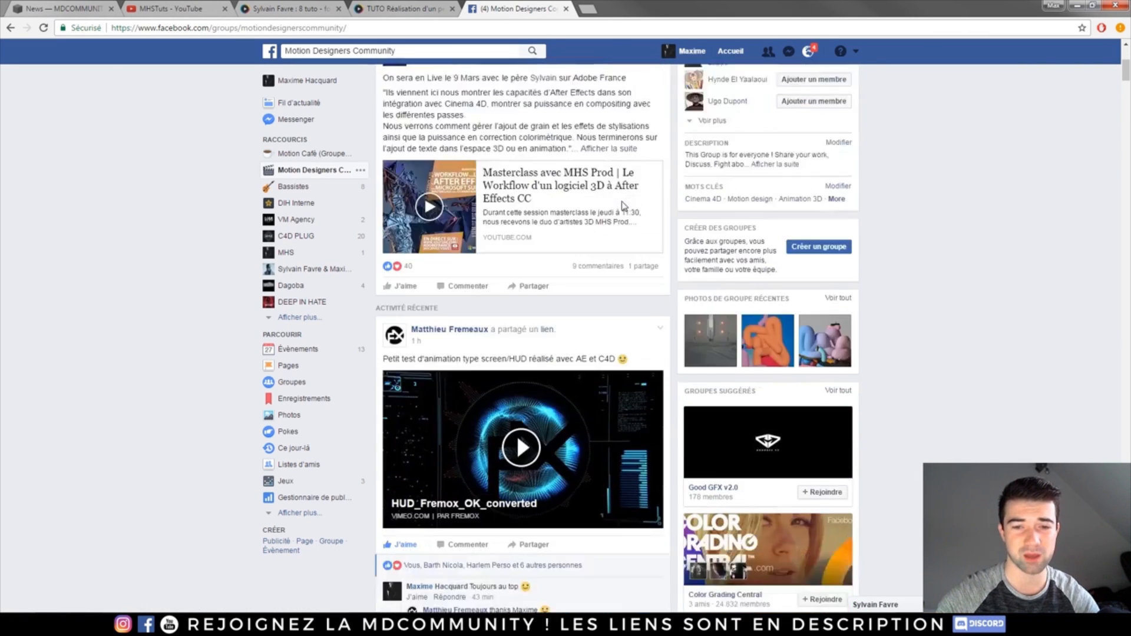
pyautogui.scroll(-3, 130, 342)
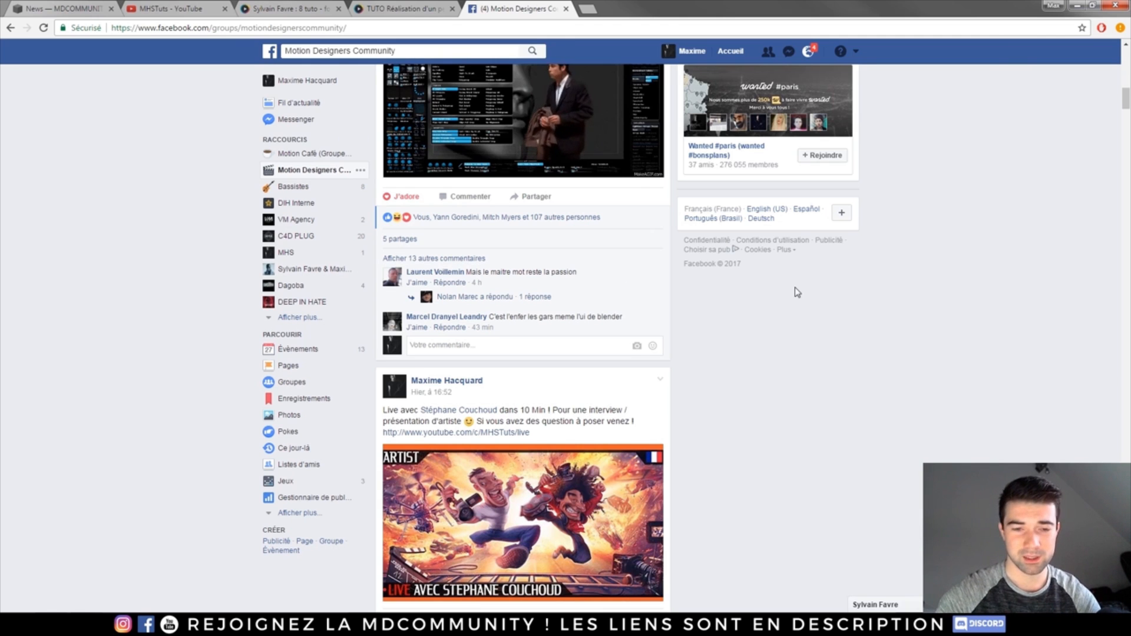
pyautogui.scroll(-9, 270, 323)
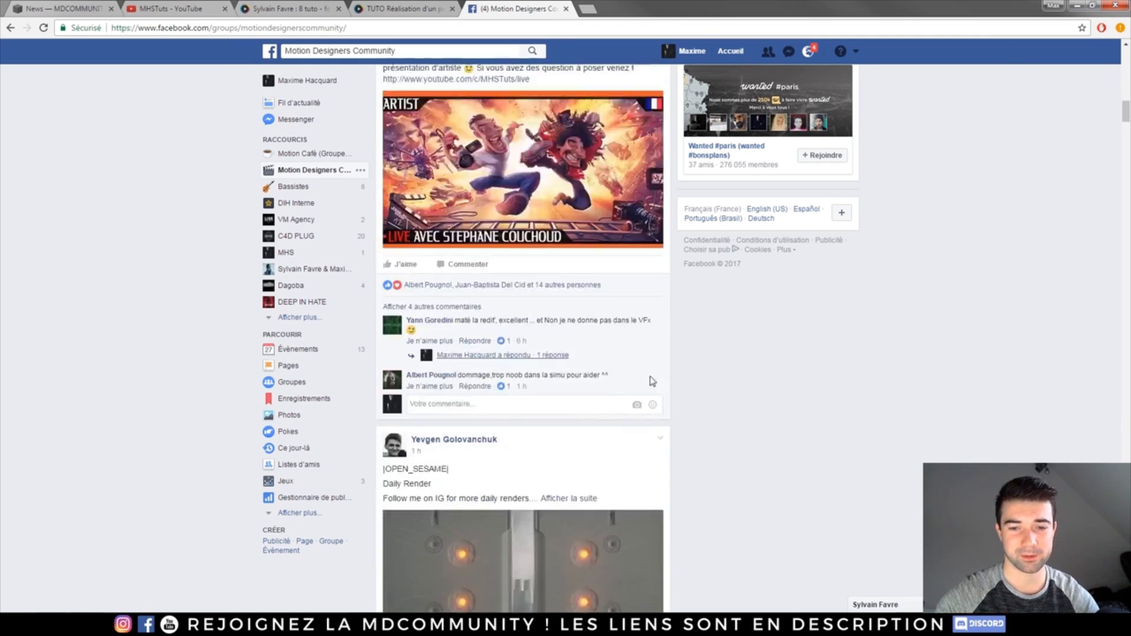